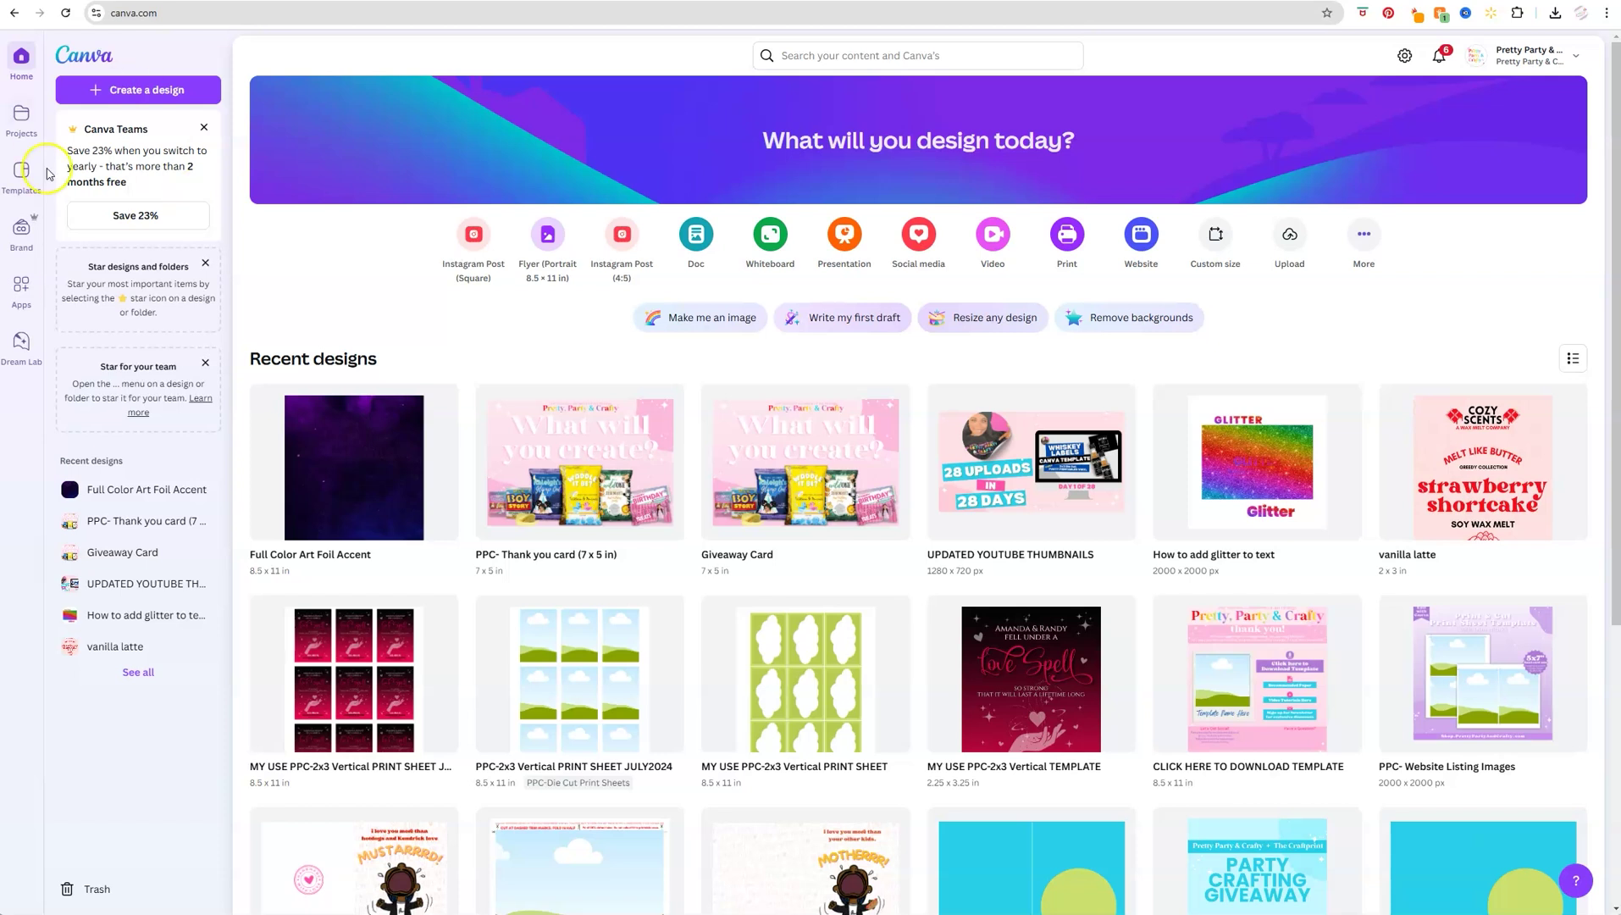
# Step: Filter the Projects page to show only folders, then bring up the Add new options
pyautogui.click(27, 123)
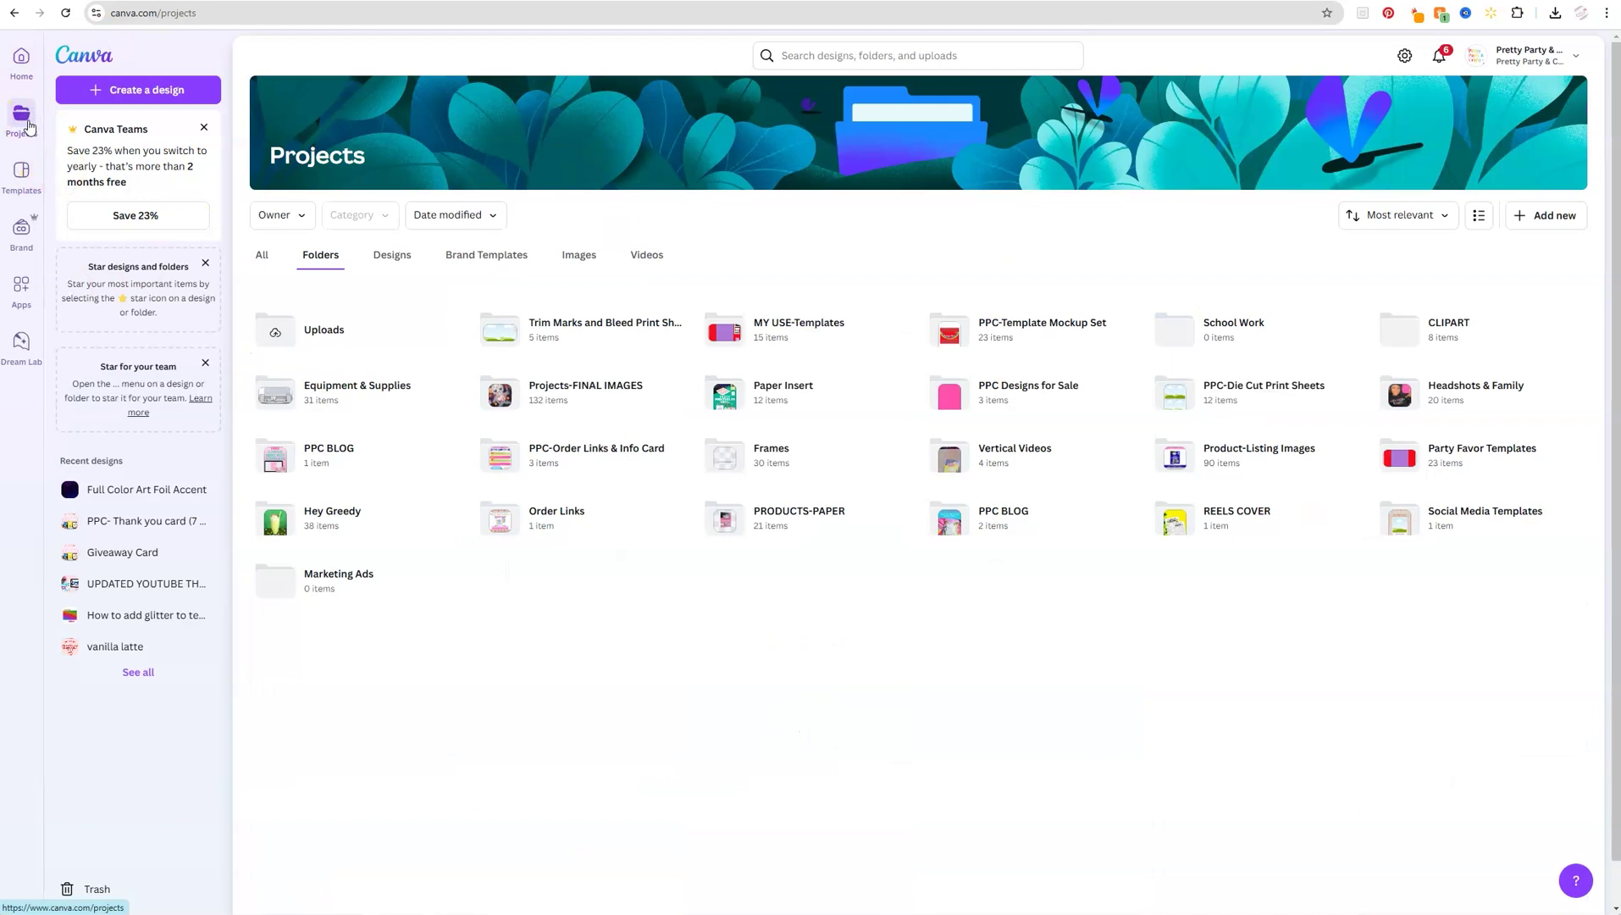
pyautogui.click(263, 256)
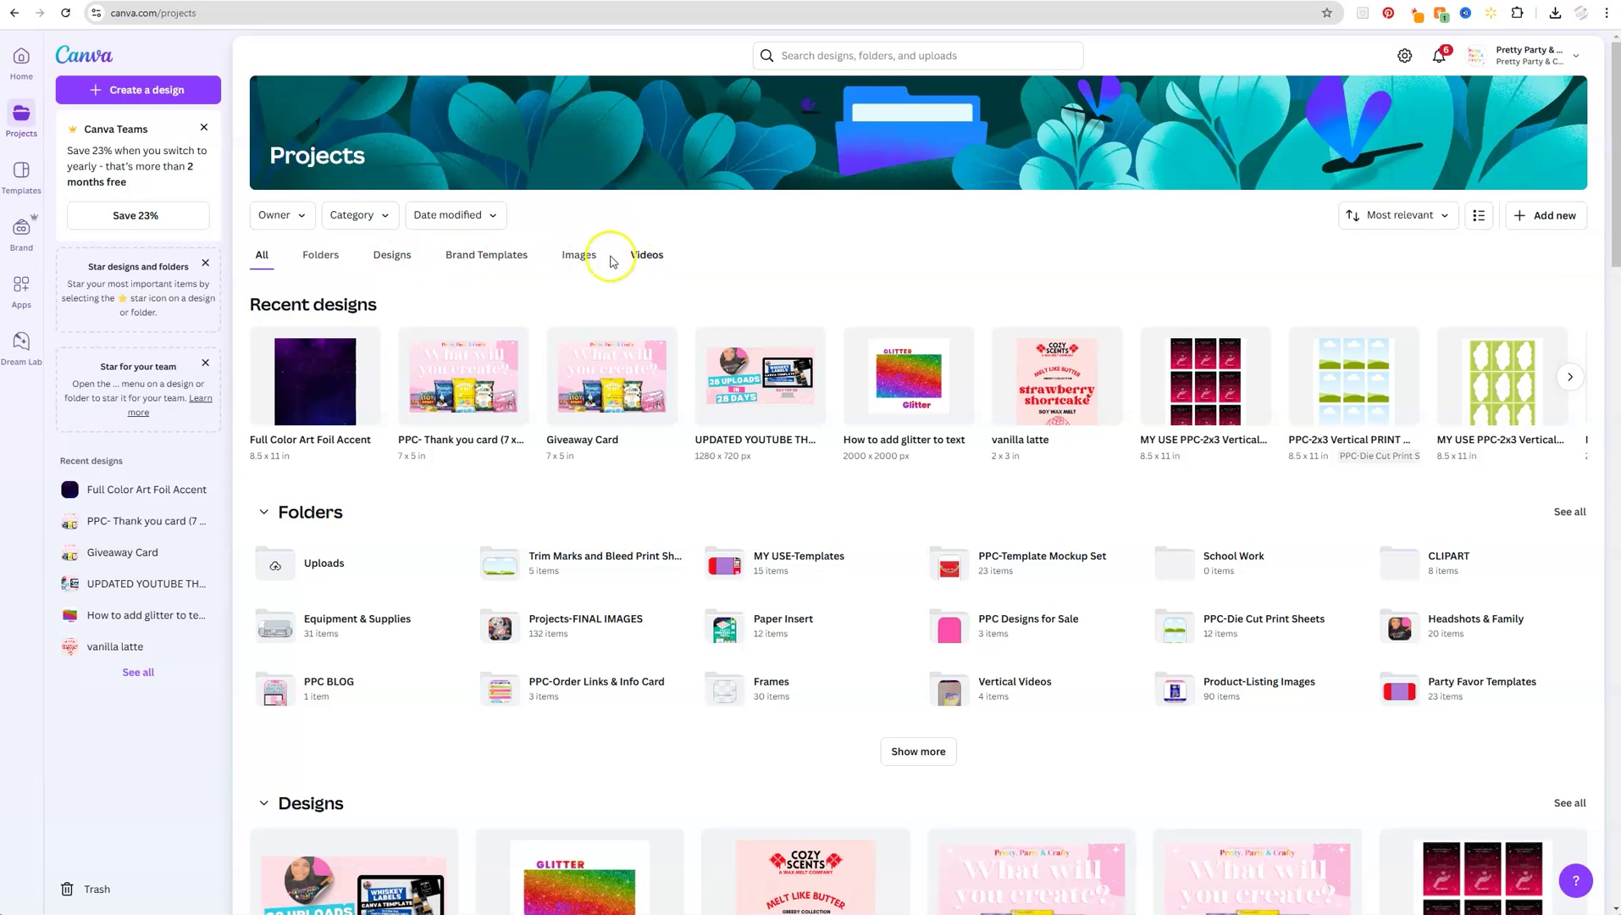
pyautogui.click(319, 258)
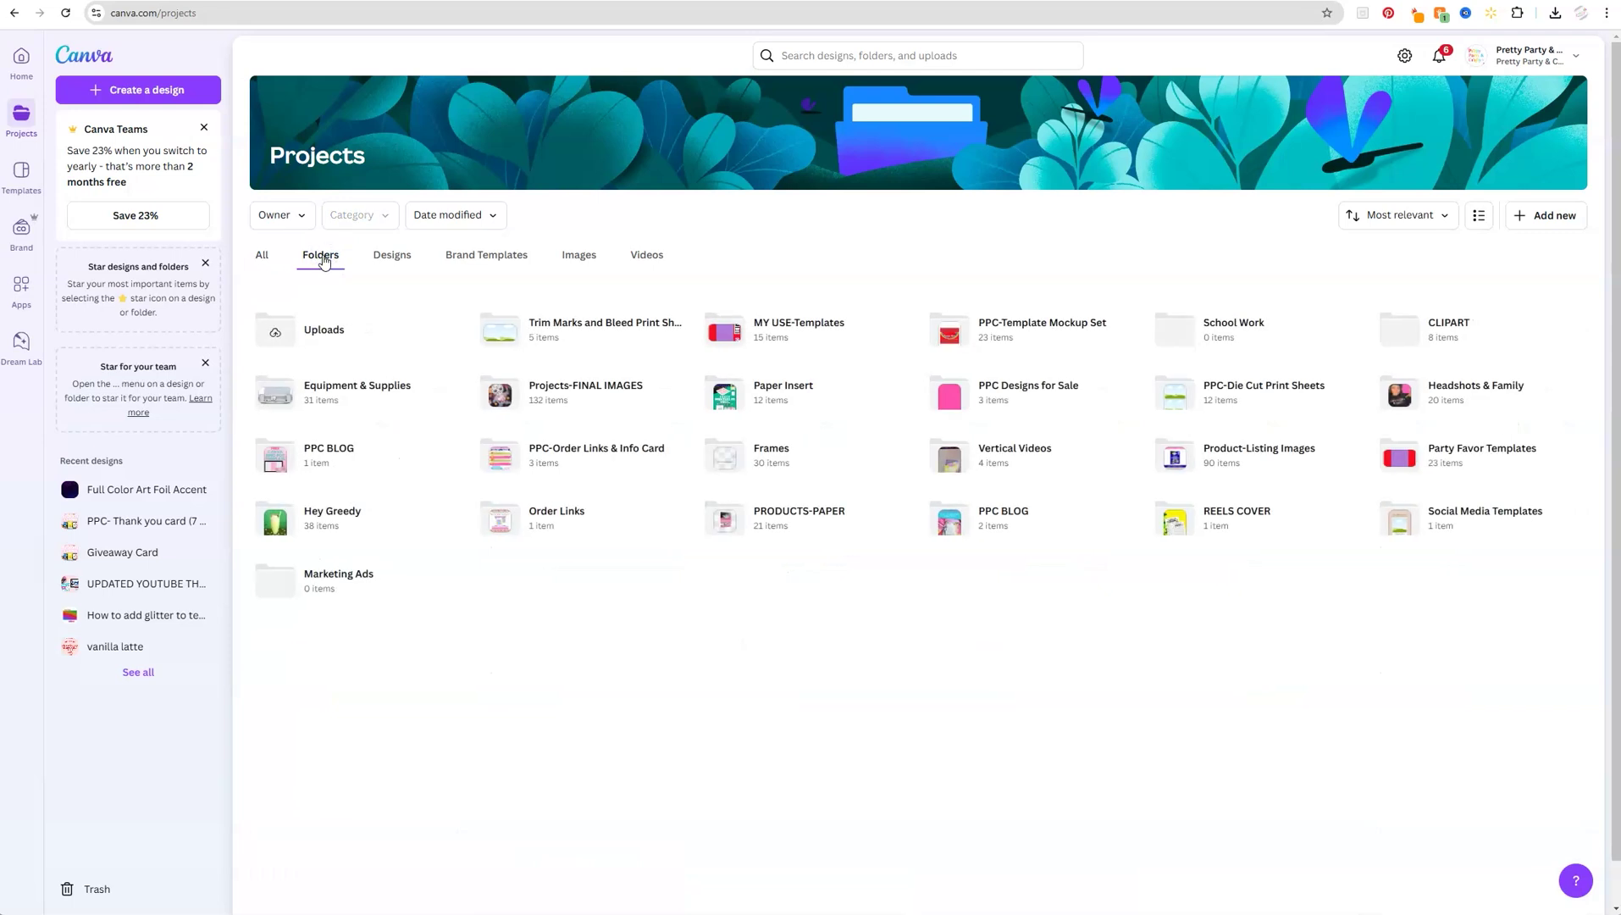
pyautogui.click(413, 312)
pyautogui.click(1551, 217)
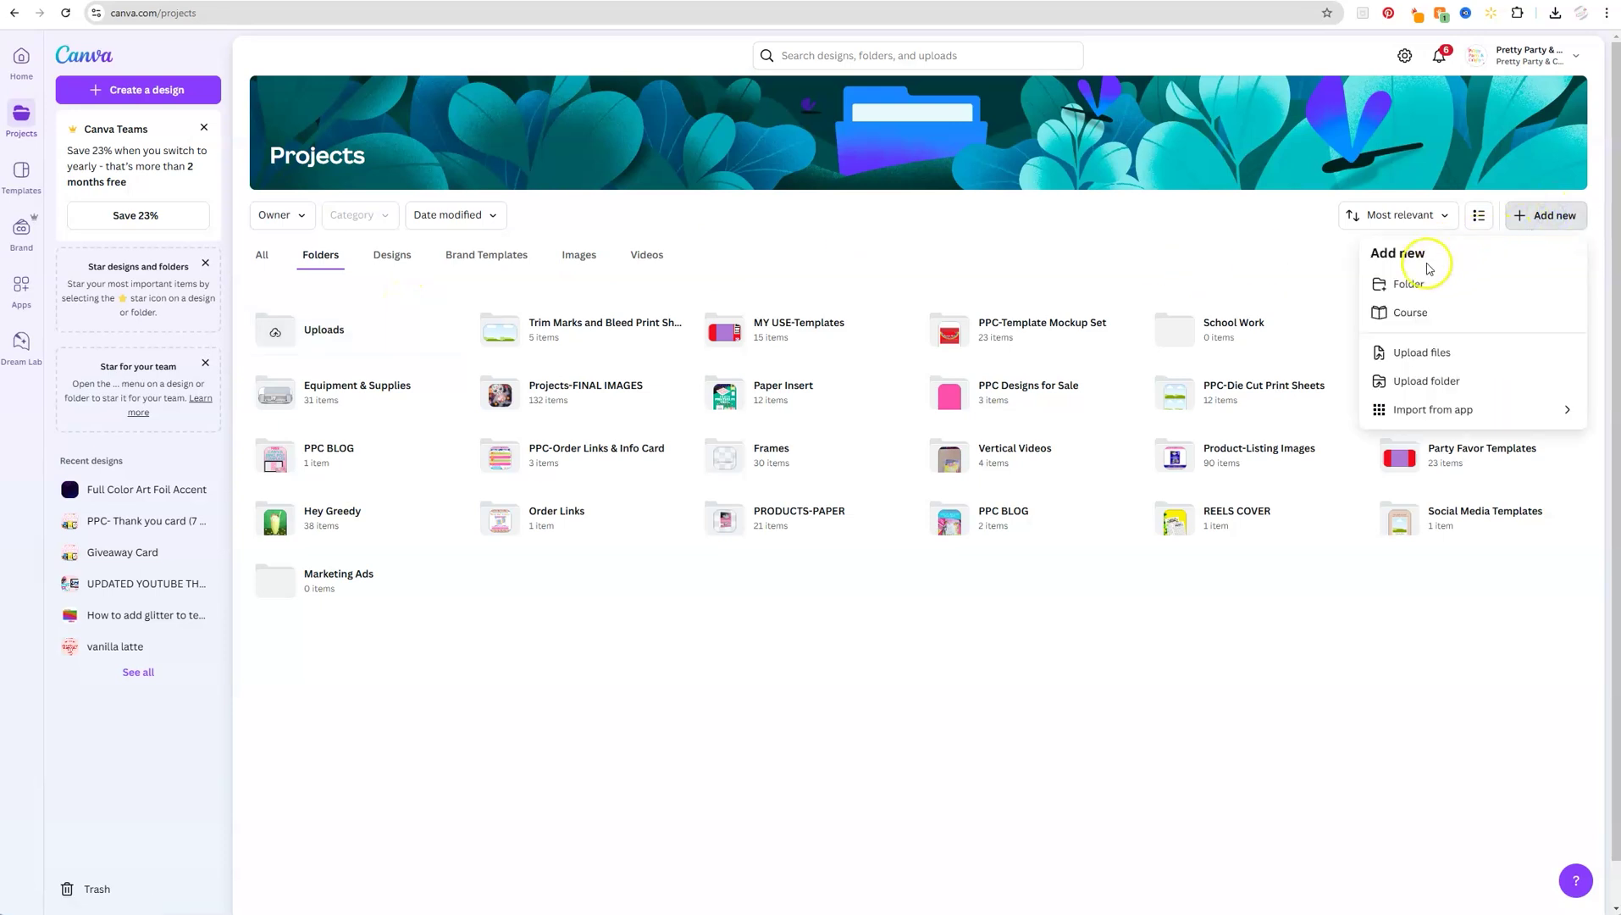
# Step: Add a new folder called 'Graphics' and open it from the folder list
pyautogui.click(1410, 286)
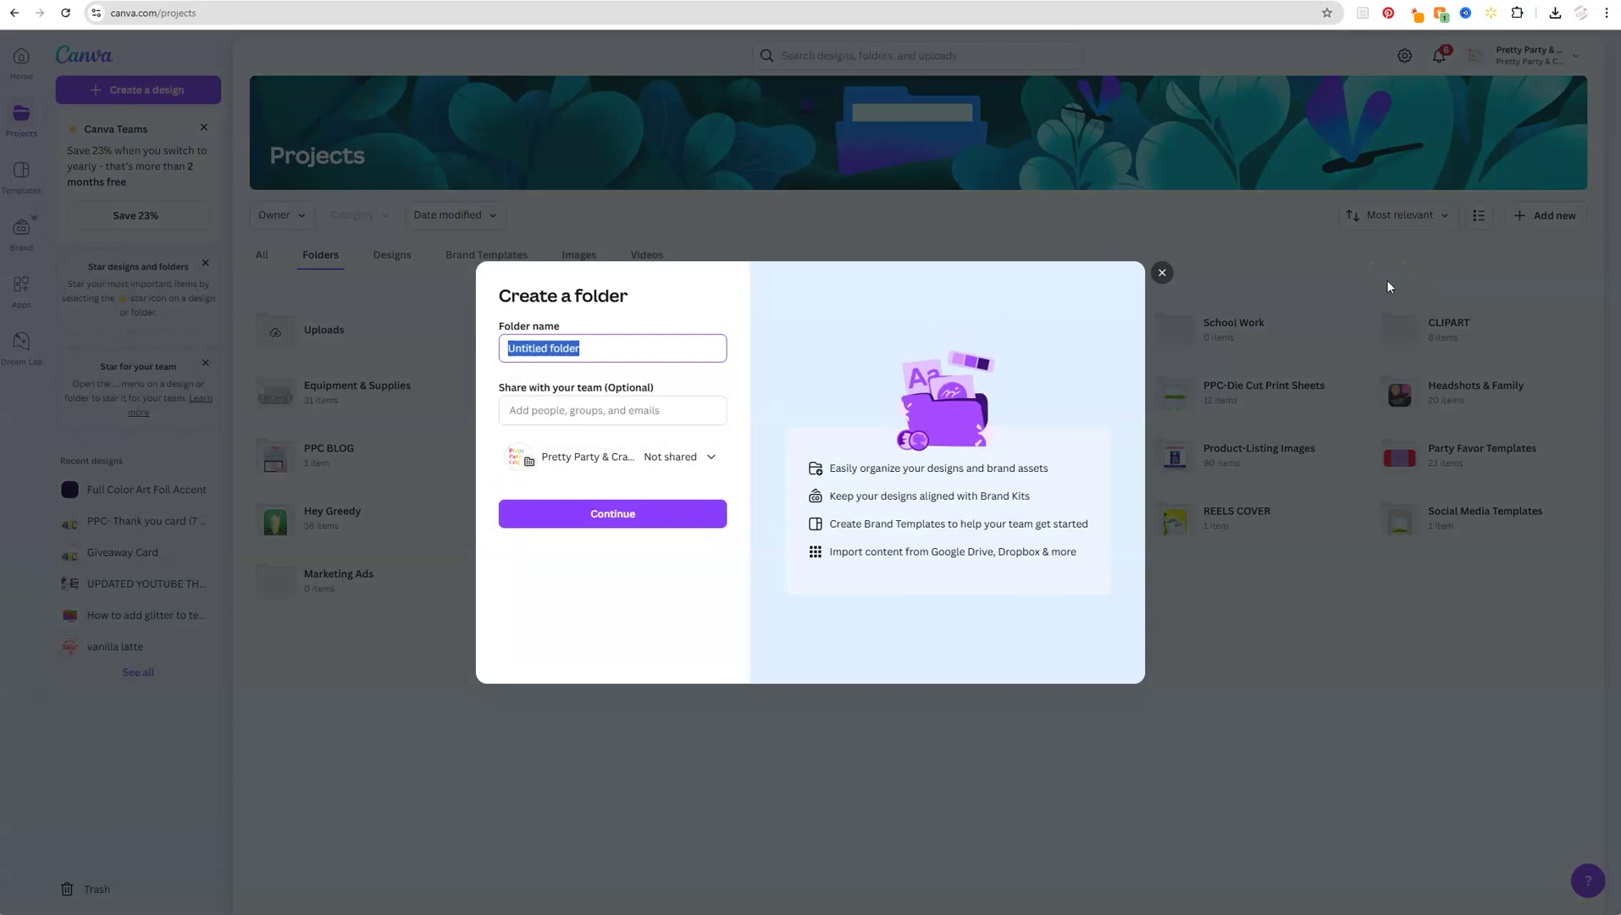
pyautogui.write('Graphics')
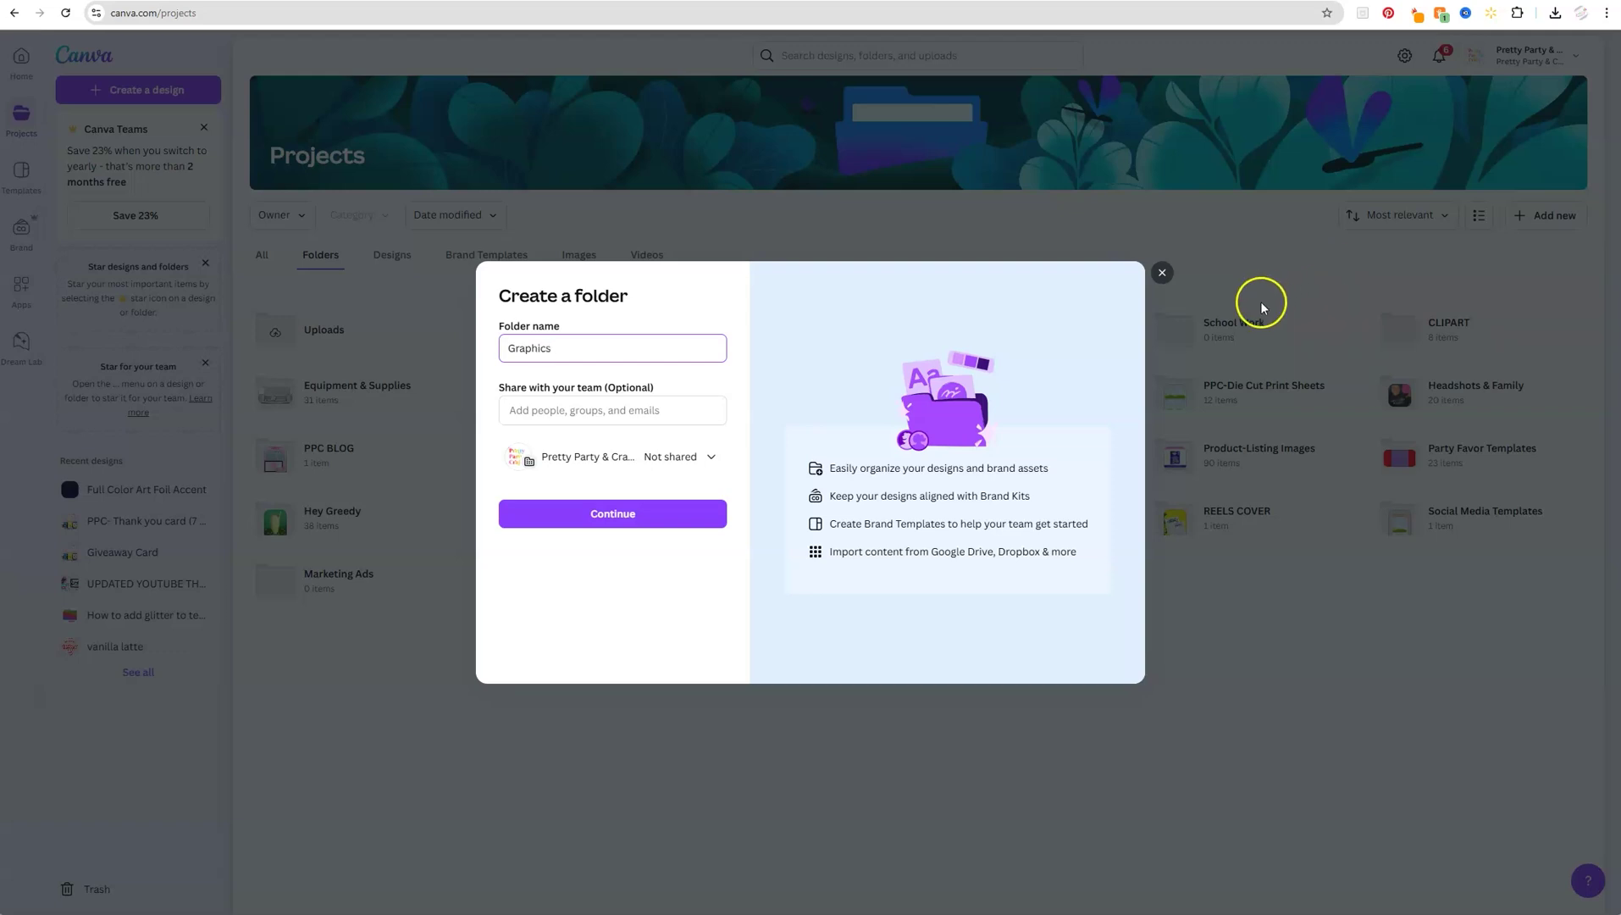
pyautogui.click(610, 513)
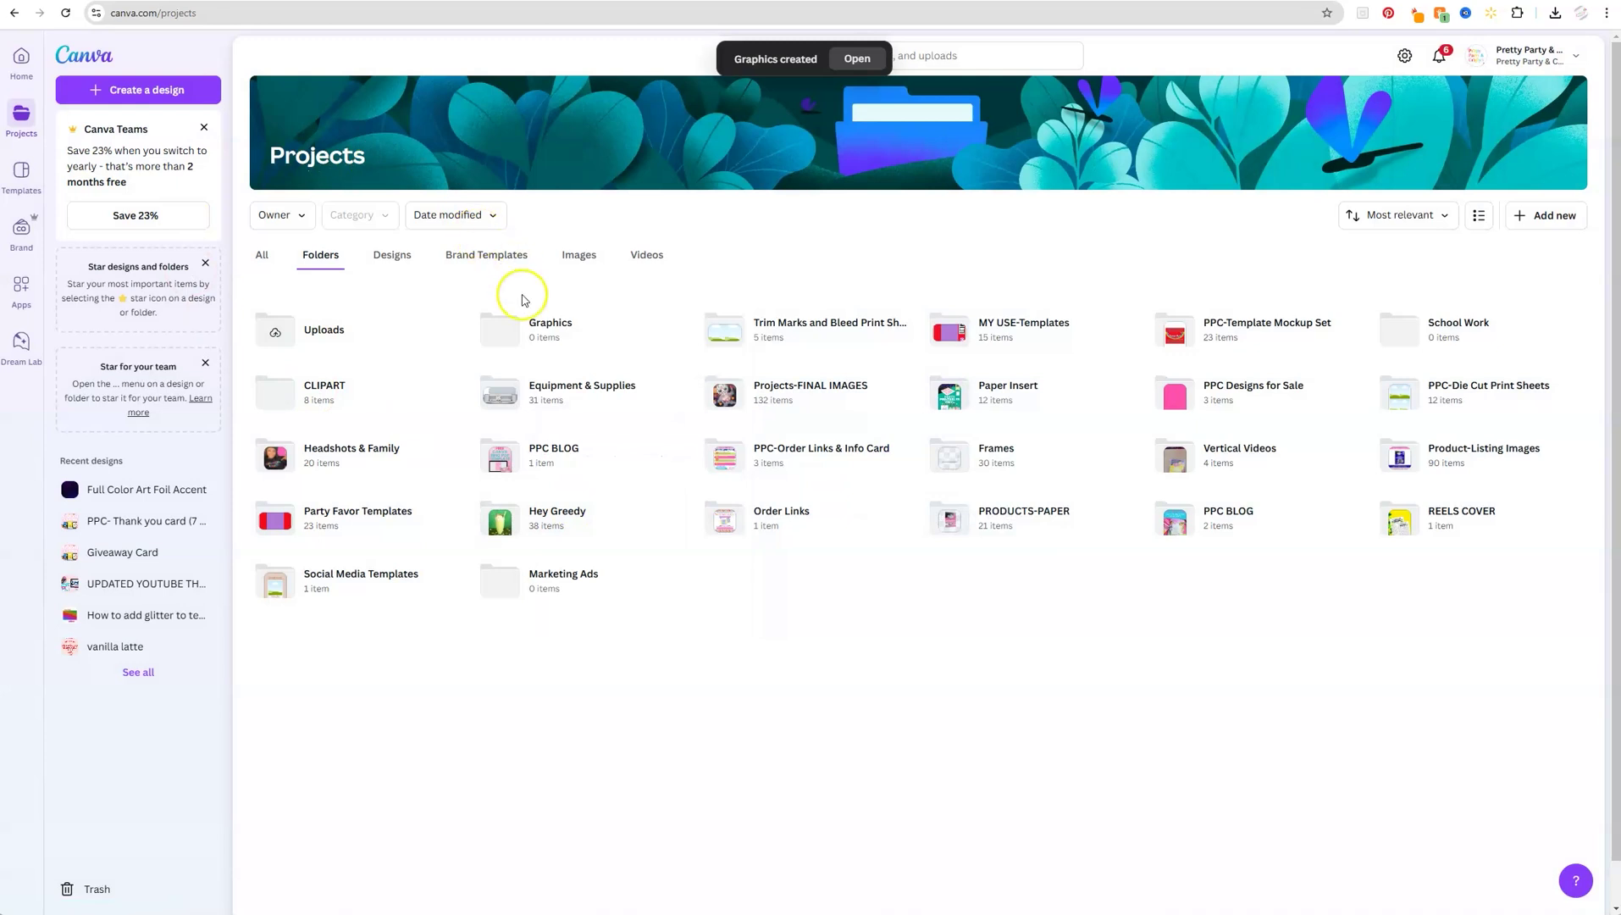
pyautogui.click(546, 331)
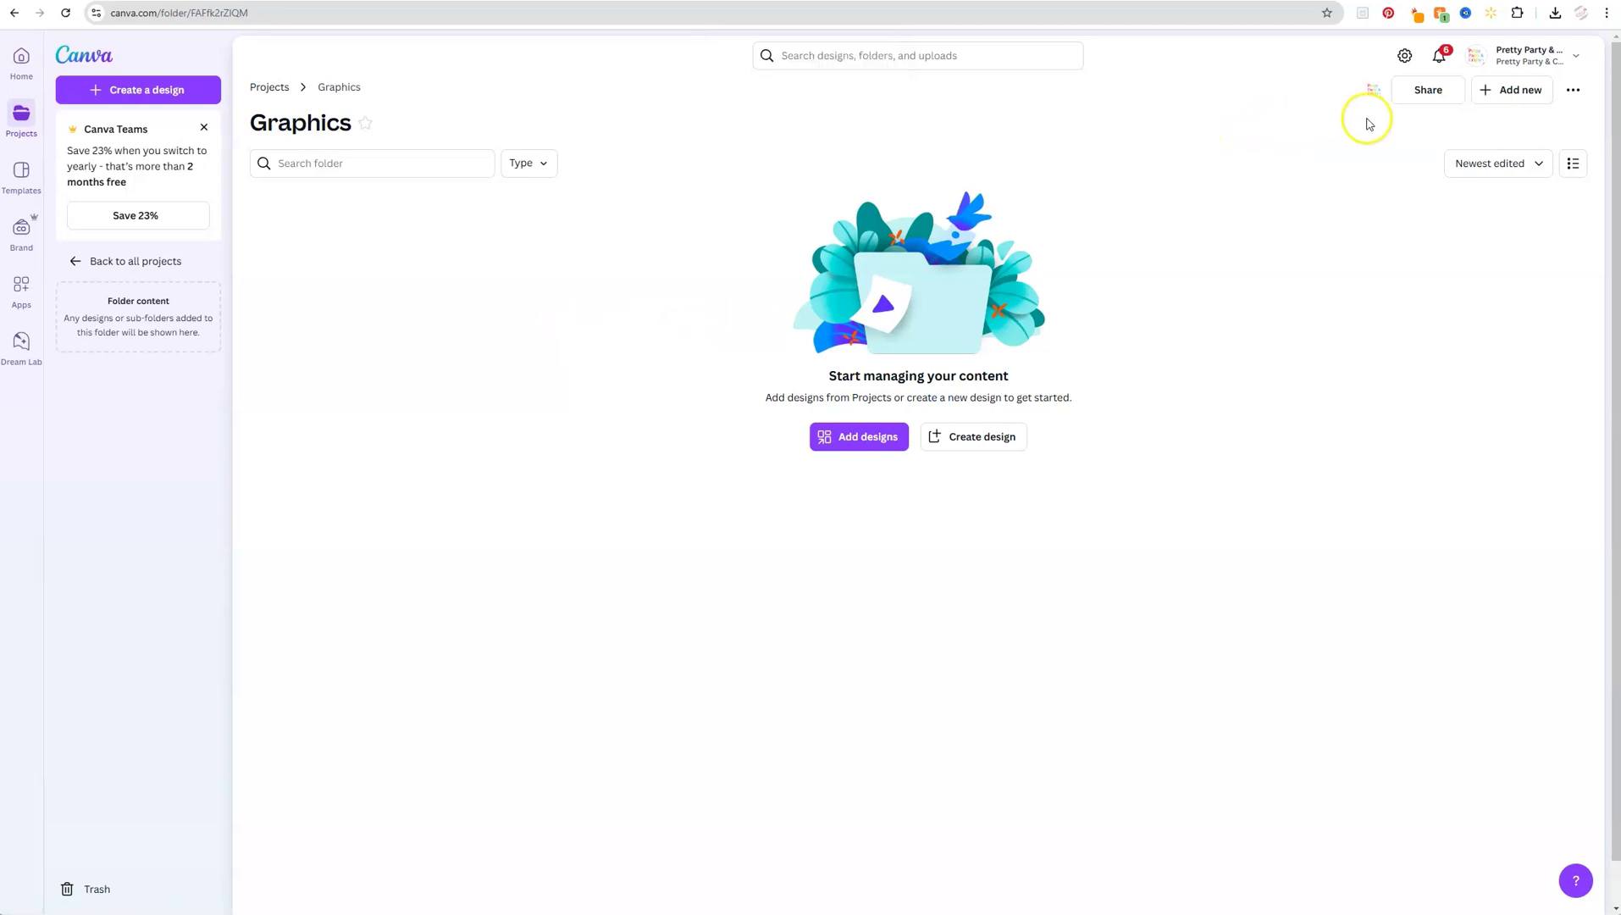
# Step: Add a 'Mermaid' subfolder inside Graphics and open it
pyautogui.click(1520, 95)
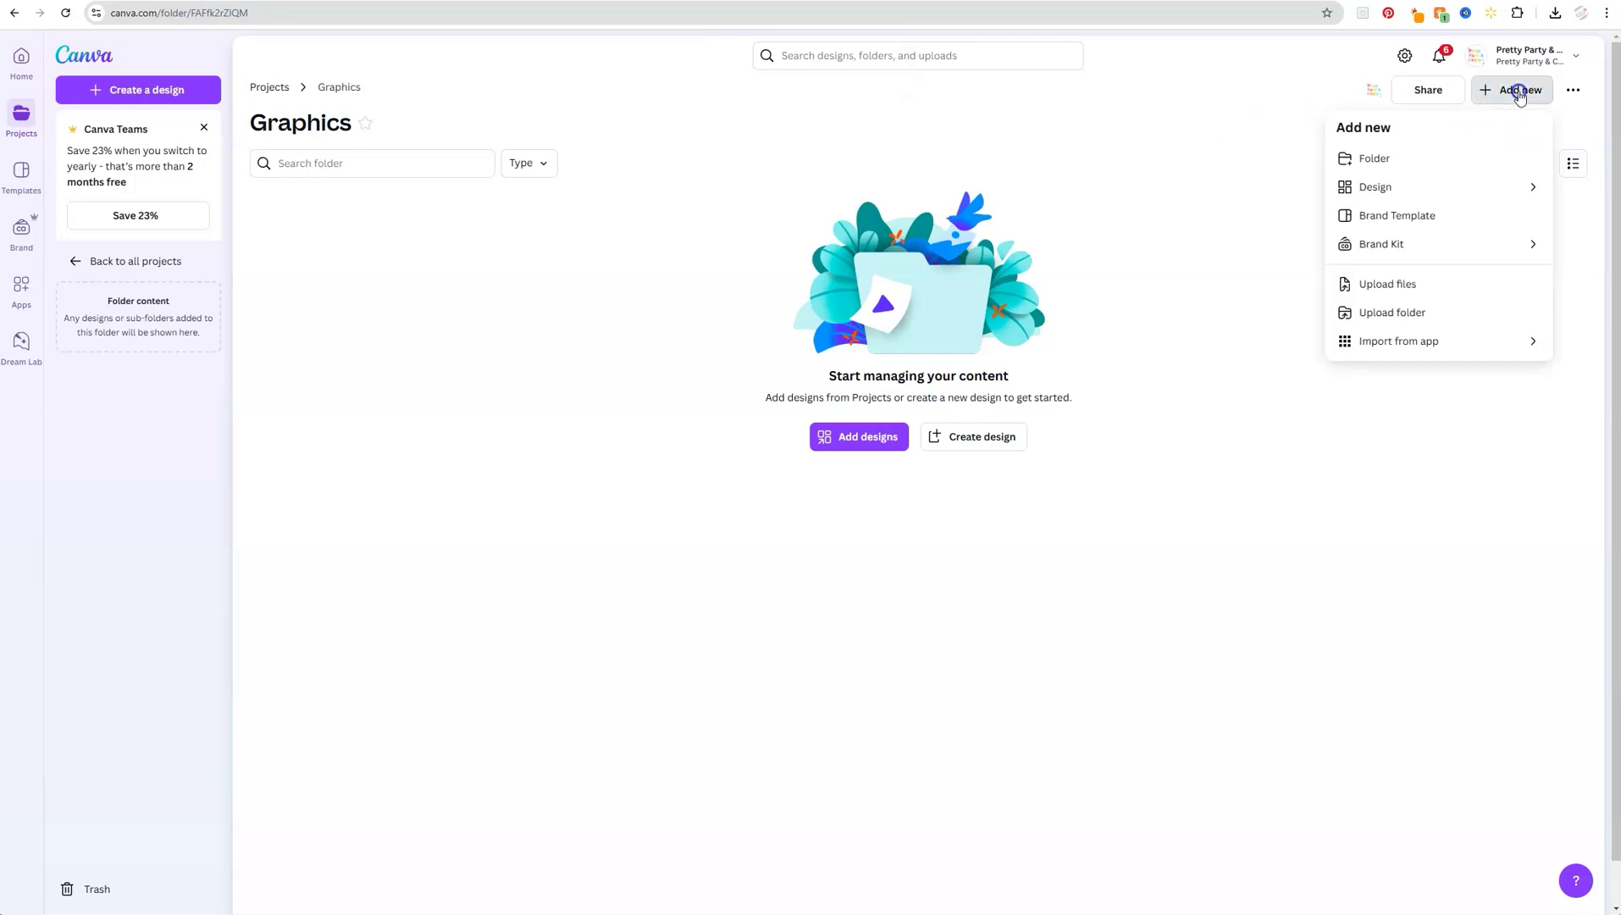
pyautogui.click(1416, 156)
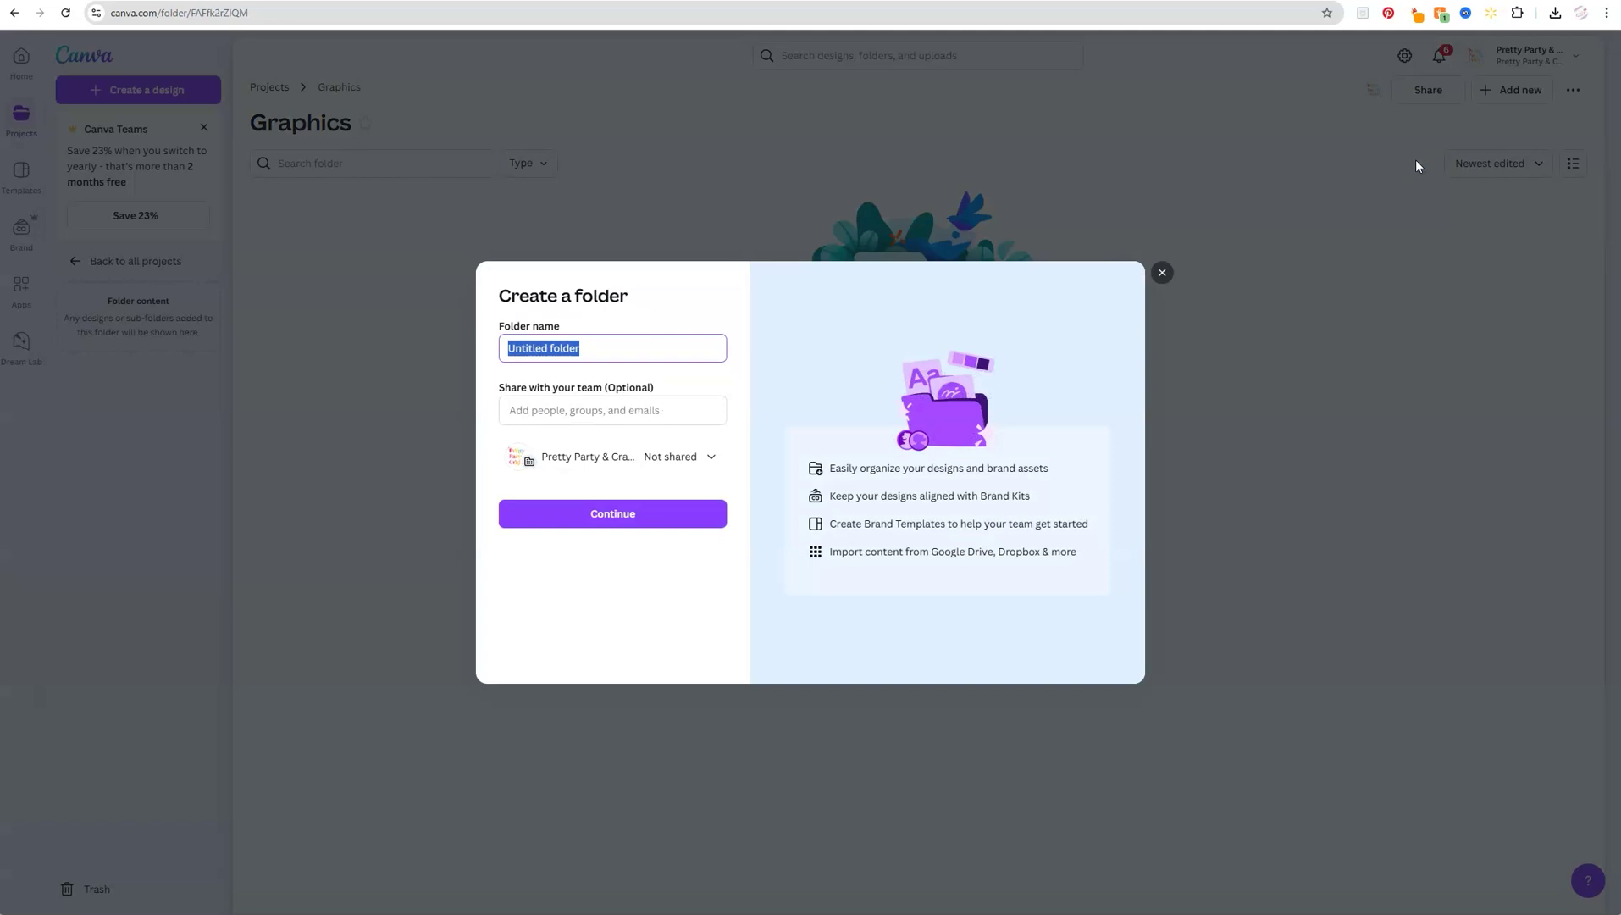
pyautogui.write('Mermaid')
pyautogui.click(698, 520)
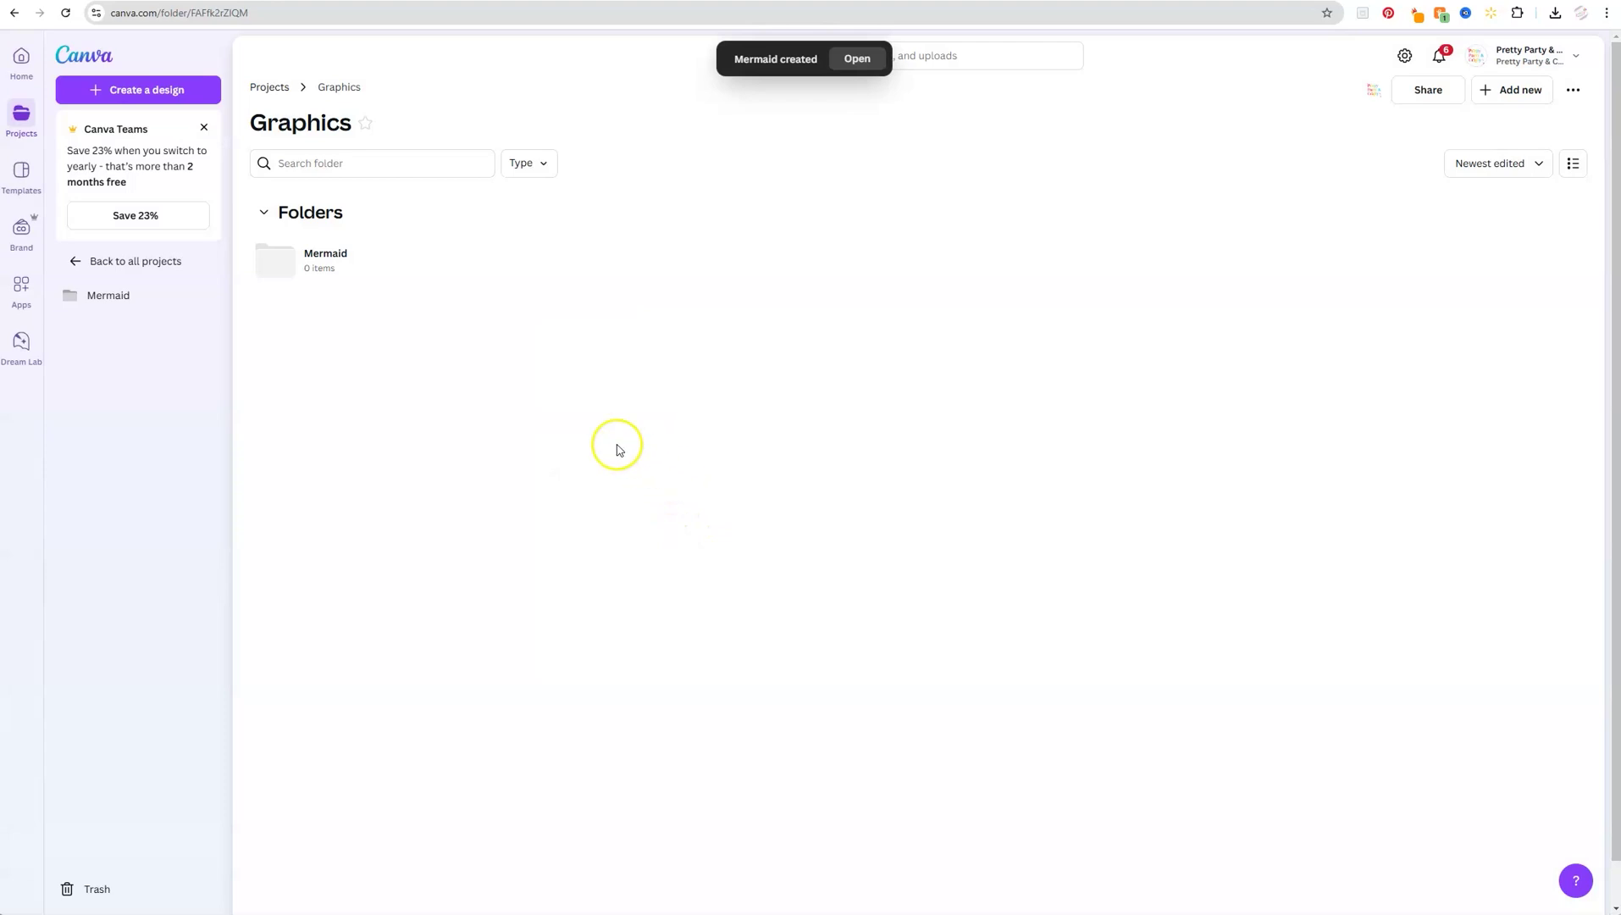
pyautogui.click(321, 263)
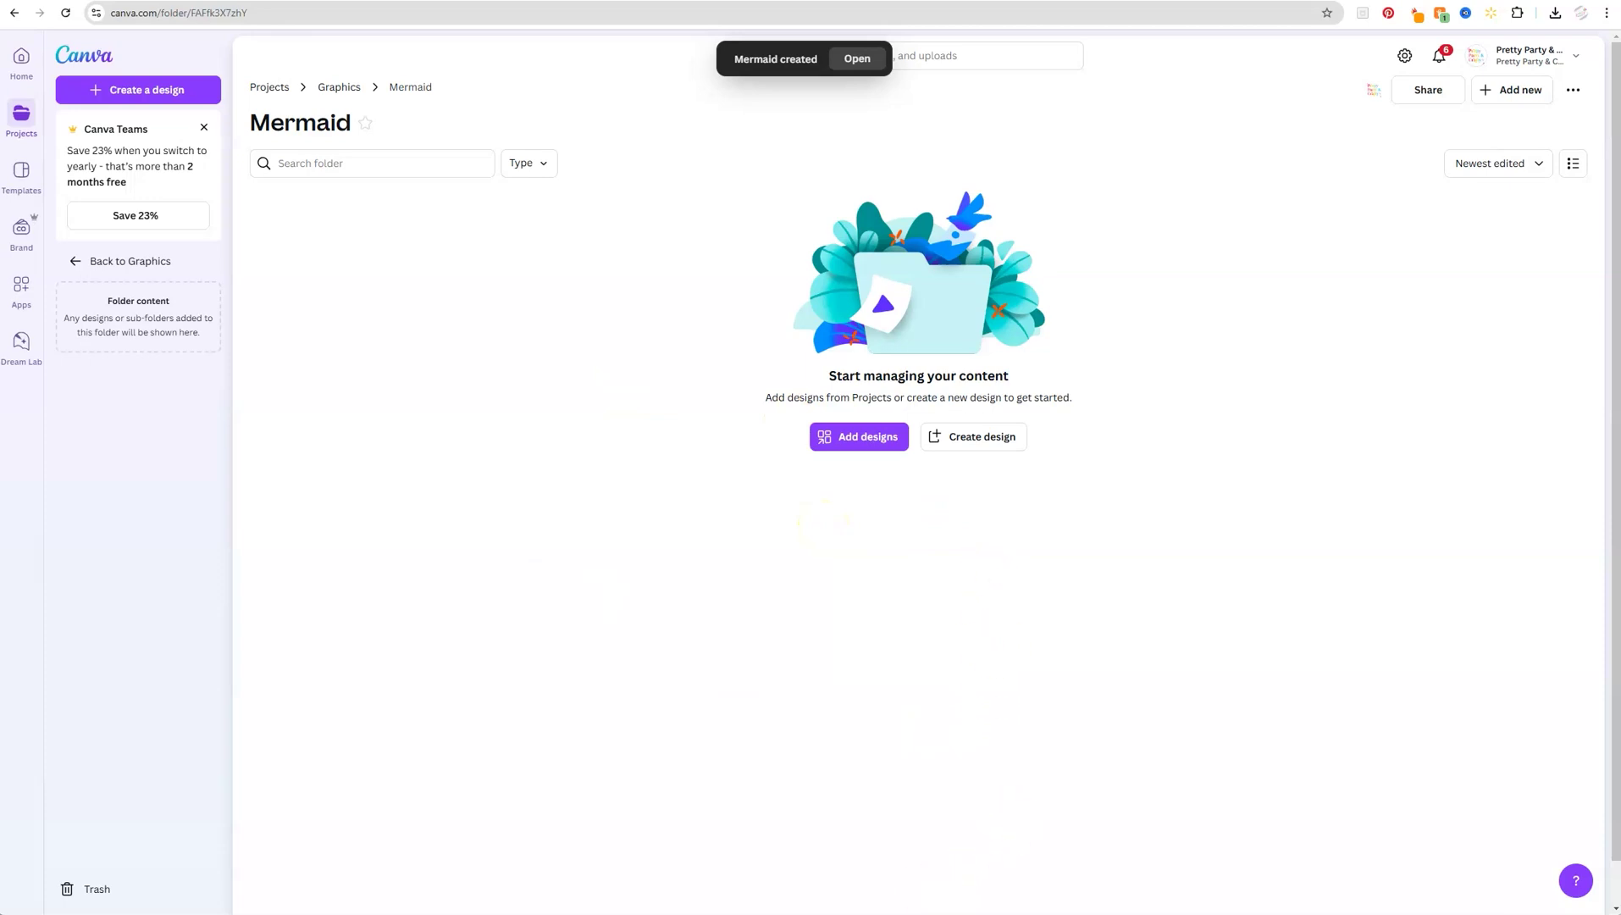
# Step: Upload the 24 pastel mermaid PNGs from the PNG GRAPHICS folder into Mermaid
pyautogui.click(860, 880)
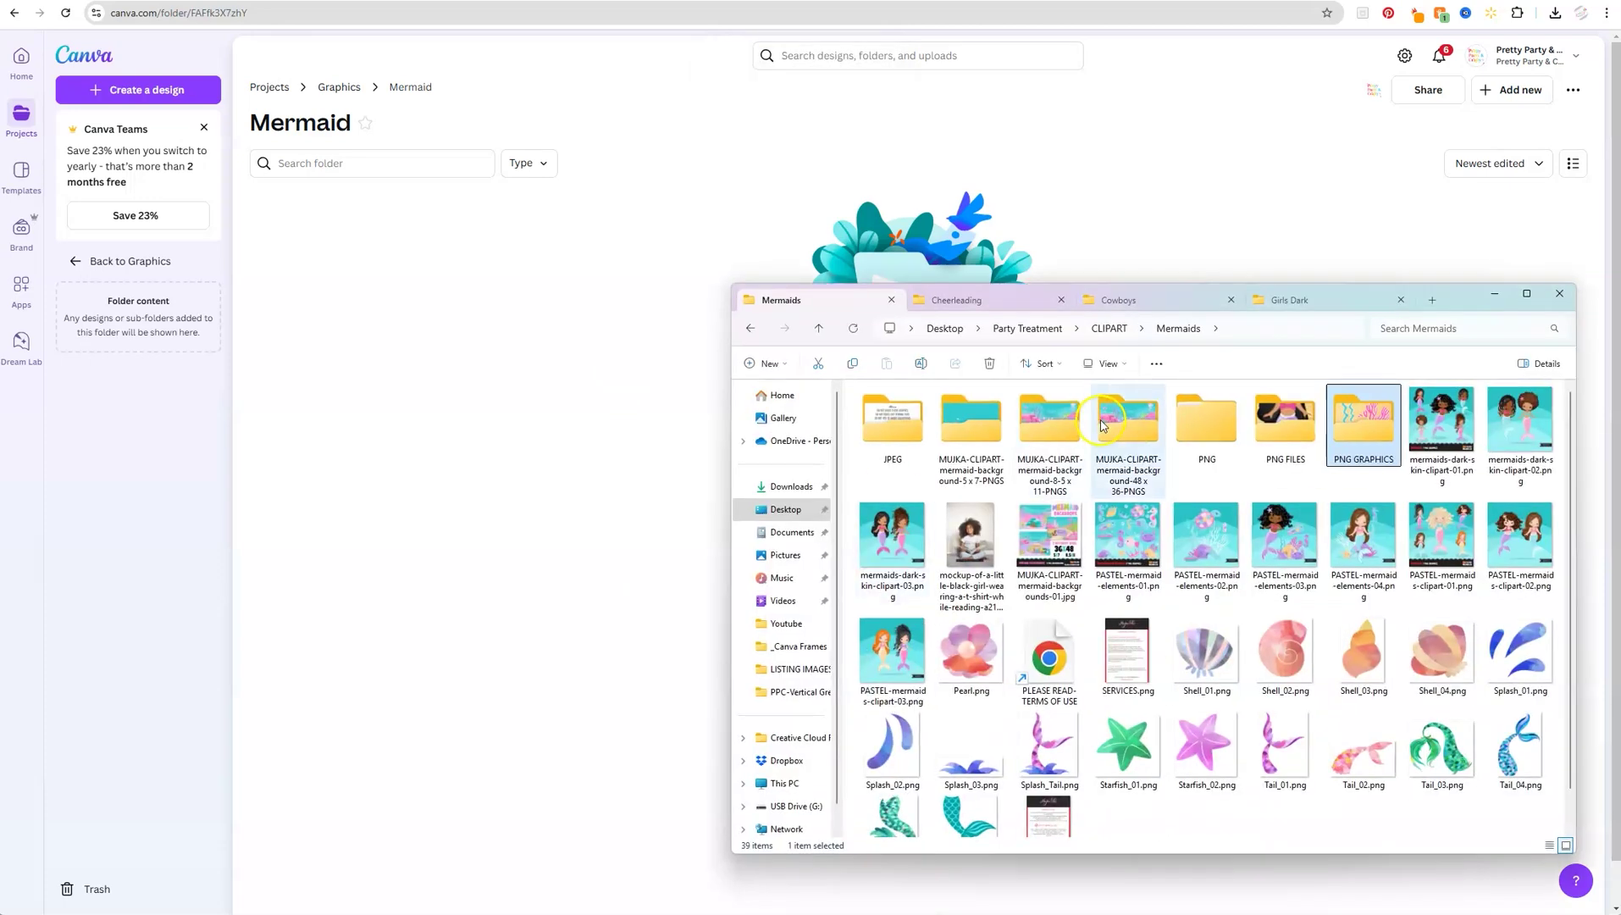
pyautogui.moveTo(1461, 303); pyautogui.dragTo(741, 317)
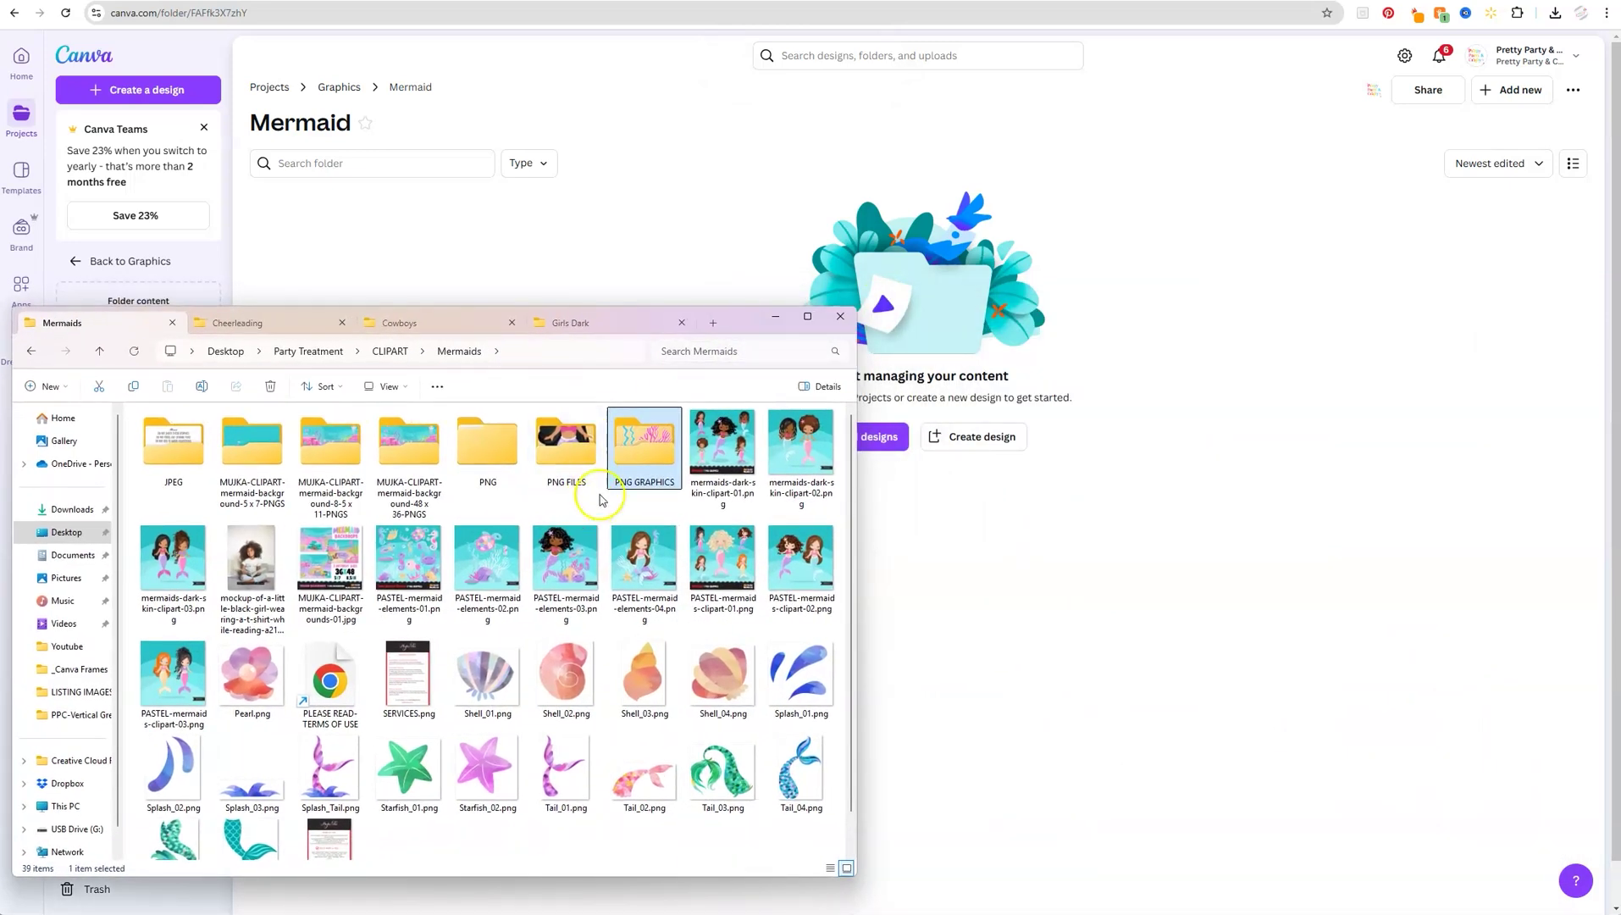
pyautogui.doubleClick(635, 461)
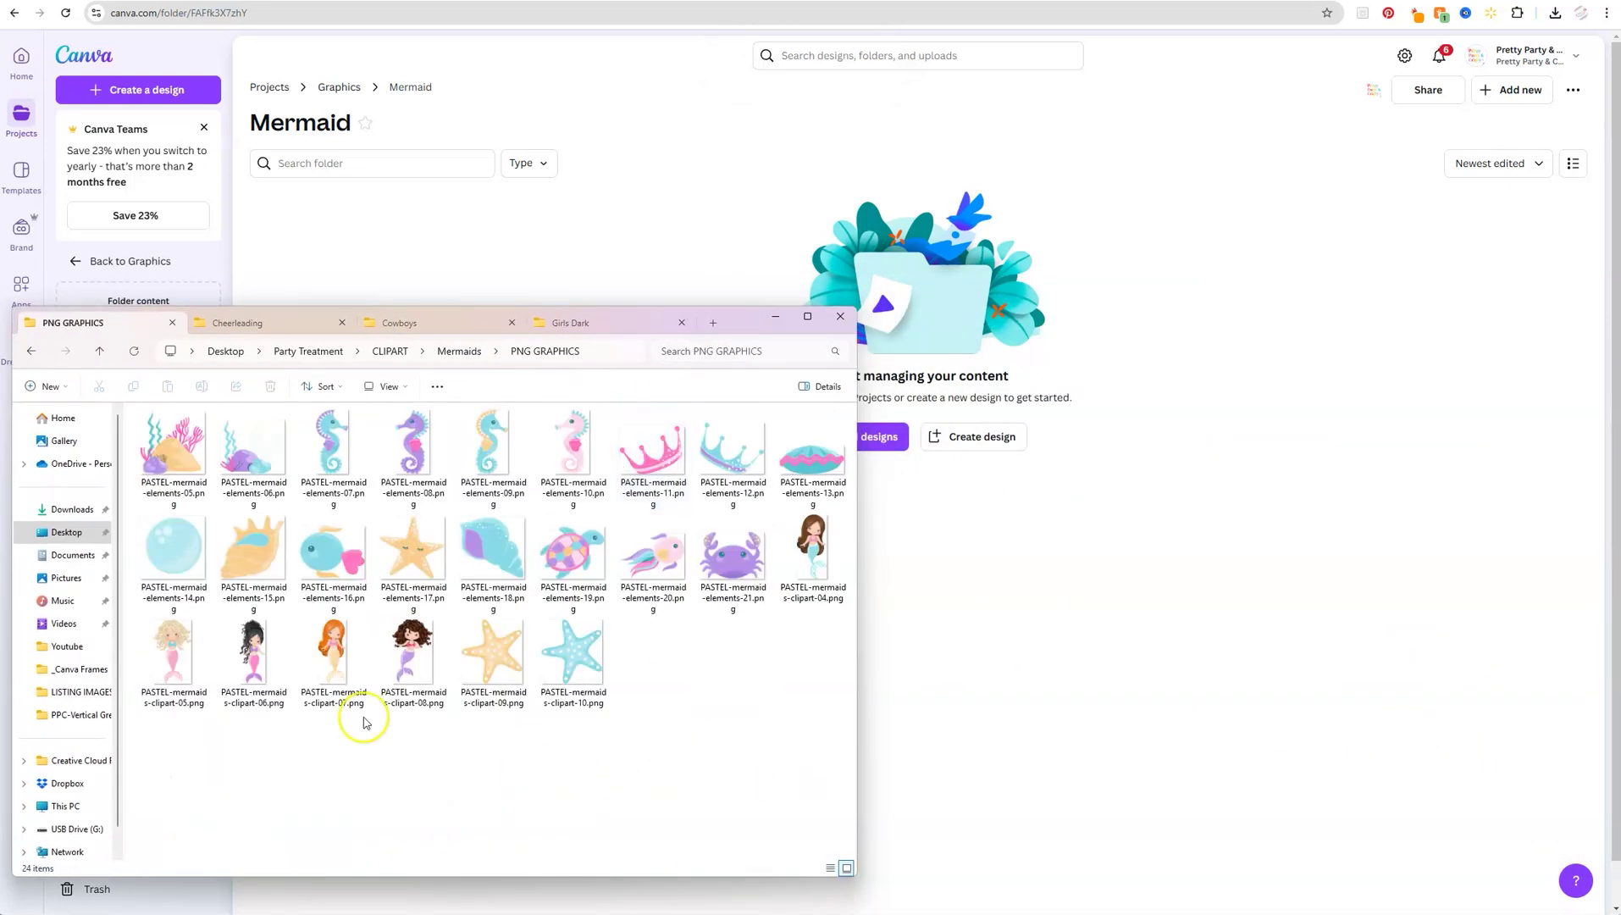
pyautogui.moveTo(133, 405); pyautogui.dragTo(854, 717)
pyautogui.moveTo(970, 585); pyautogui.dragTo(1127, 563)
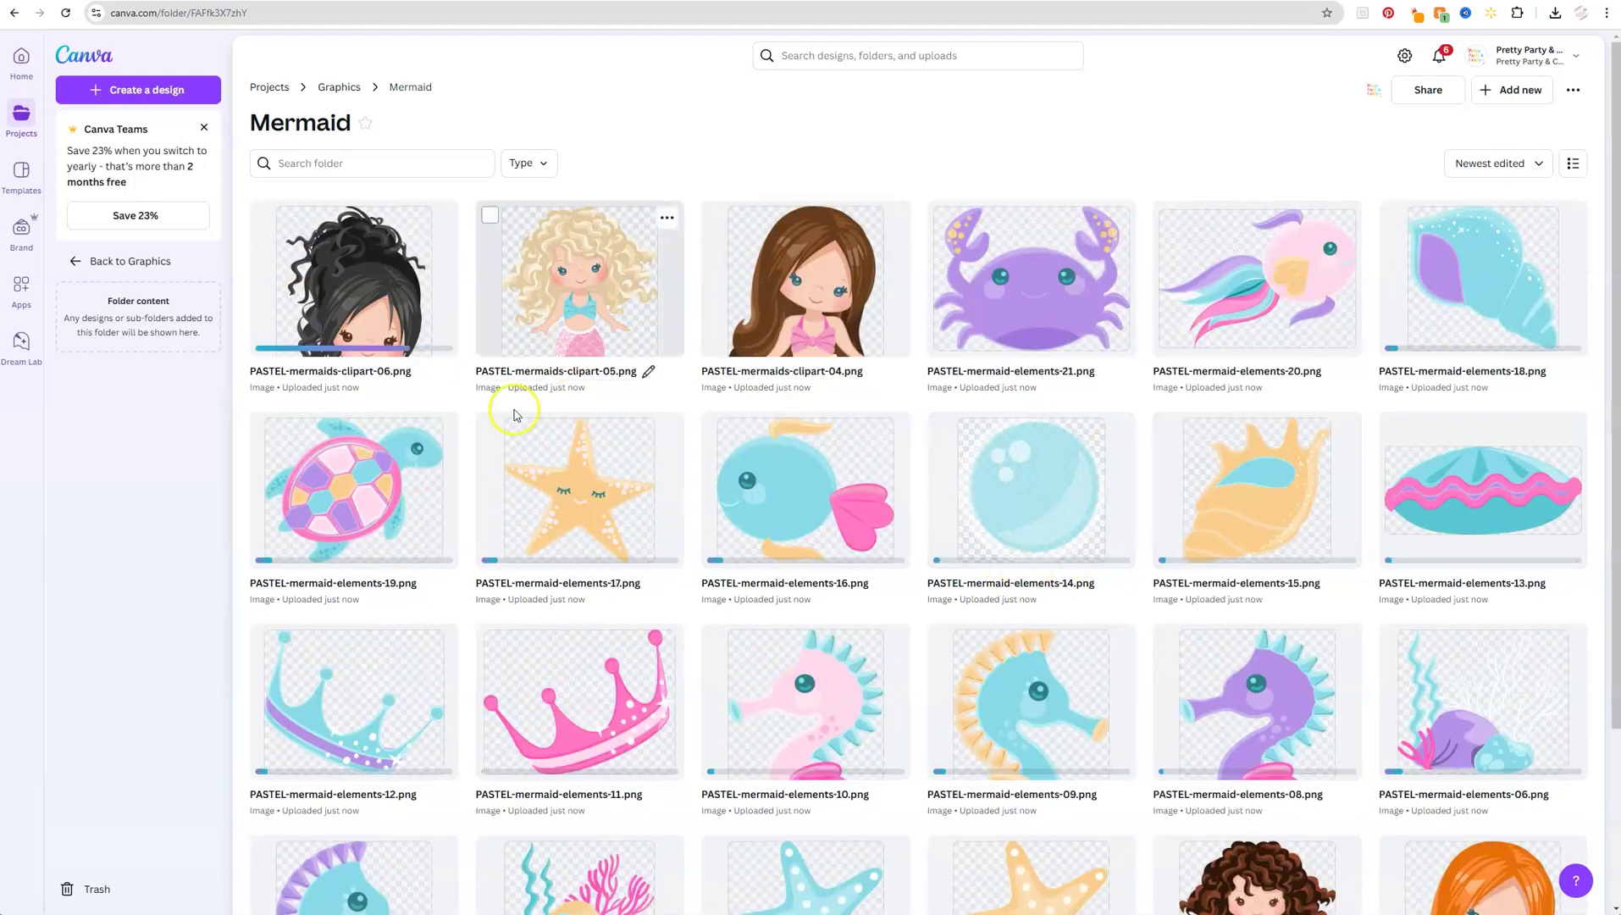
# Step: Upload the five dark-skin mermaid PNGs from the PNG FILES folder into Mermaid
pyautogui.scroll(-1, 698, 408)
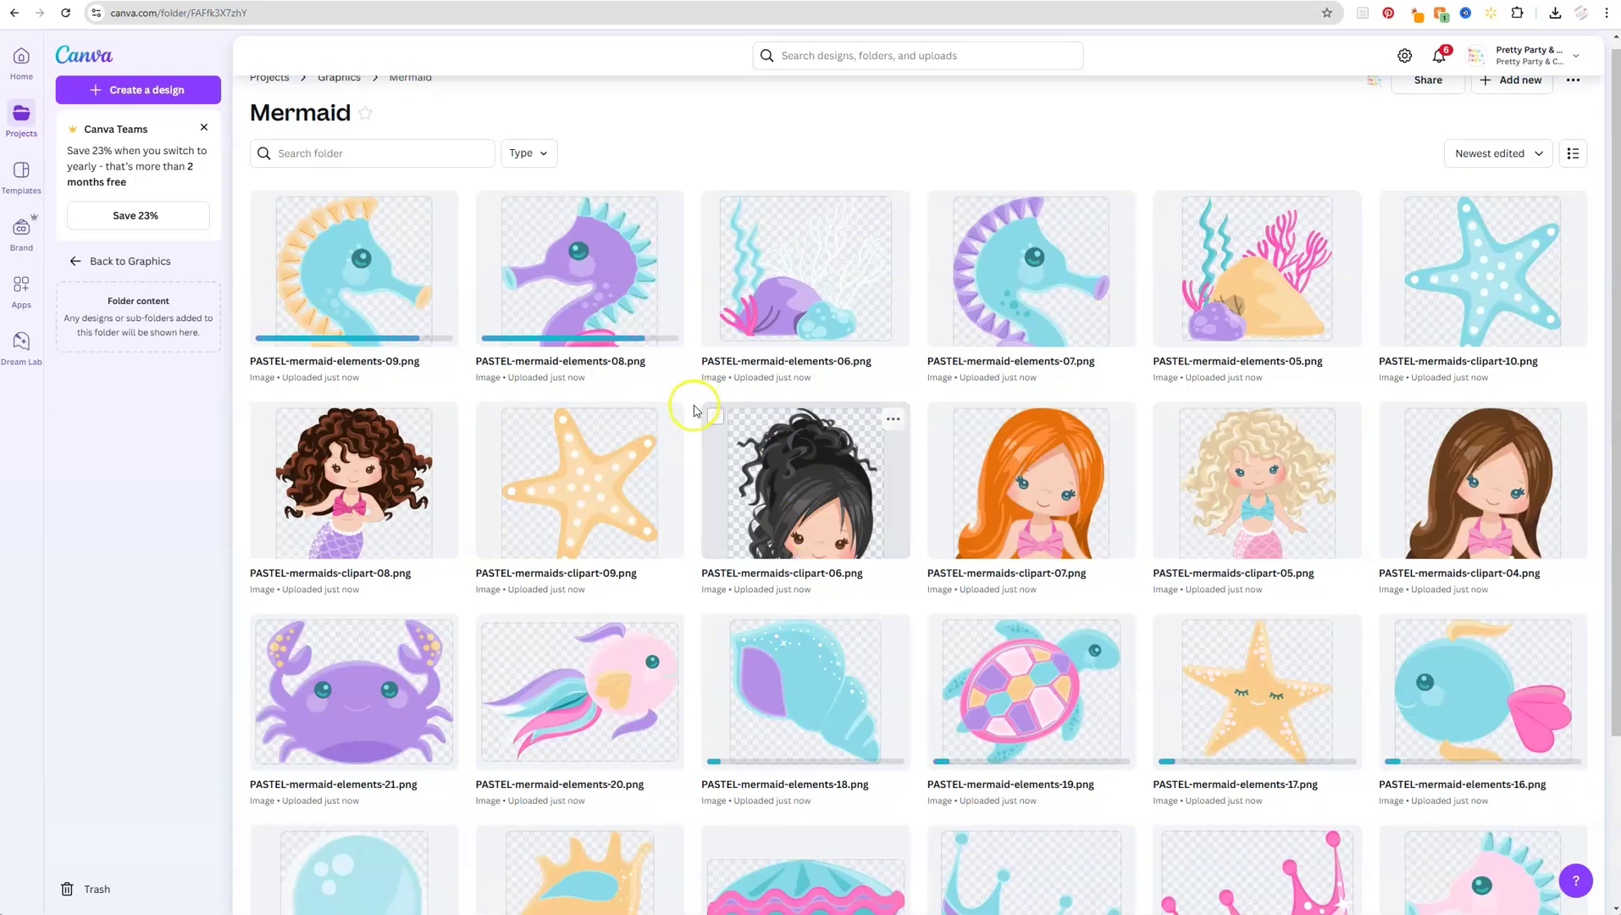
pyautogui.hotkey('alt', 'Tab')
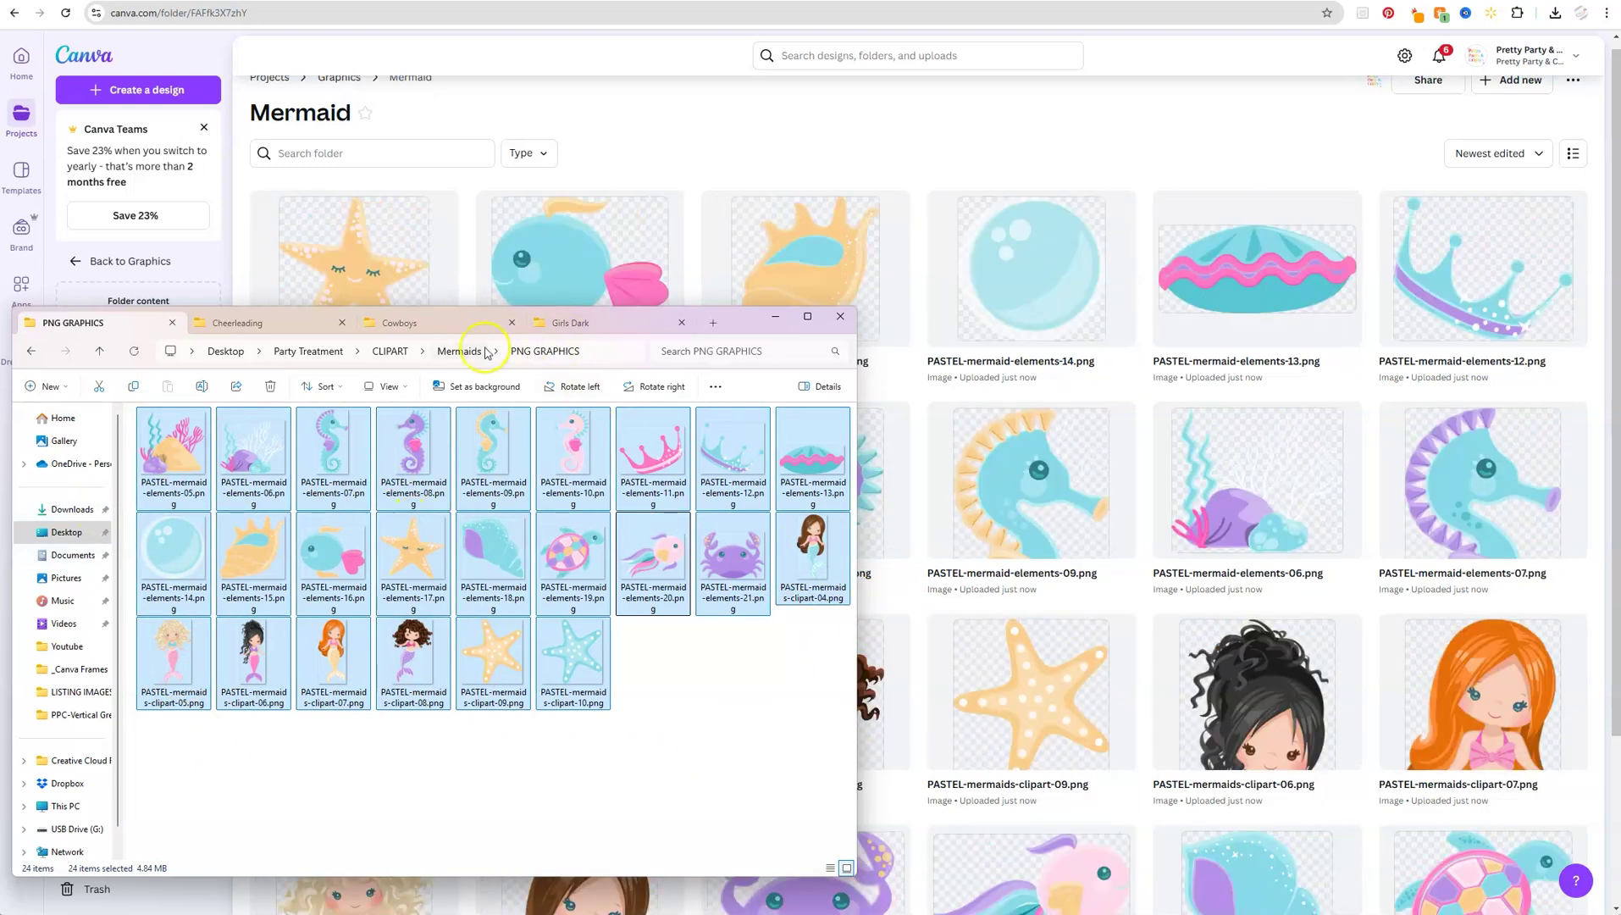
pyautogui.click(460, 351)
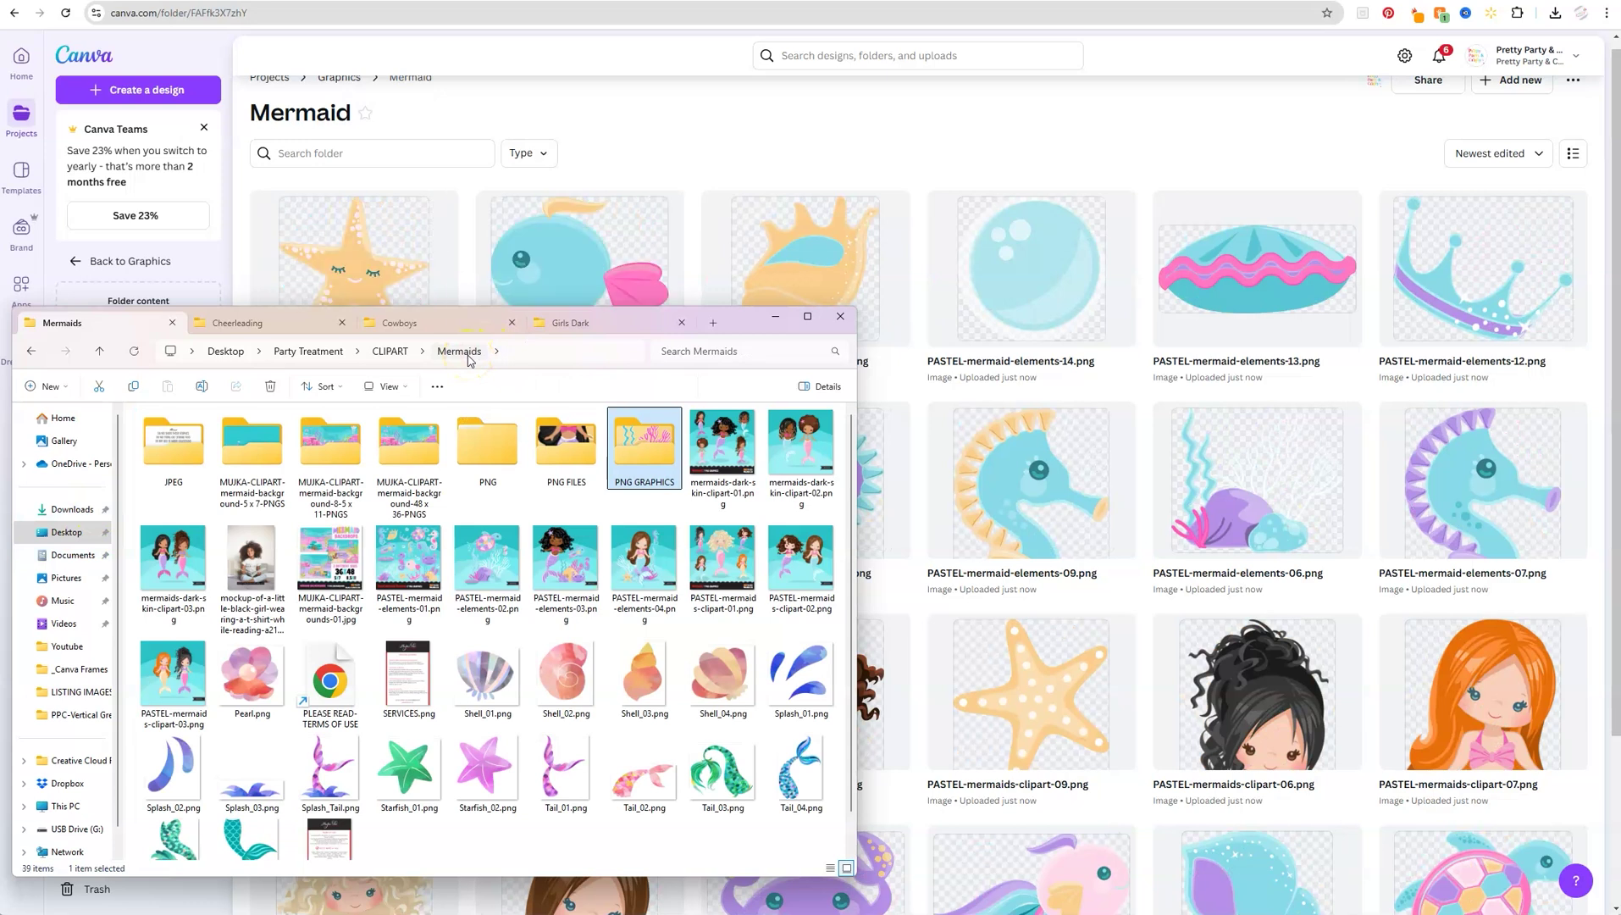
pyautogui.click(552, 464)
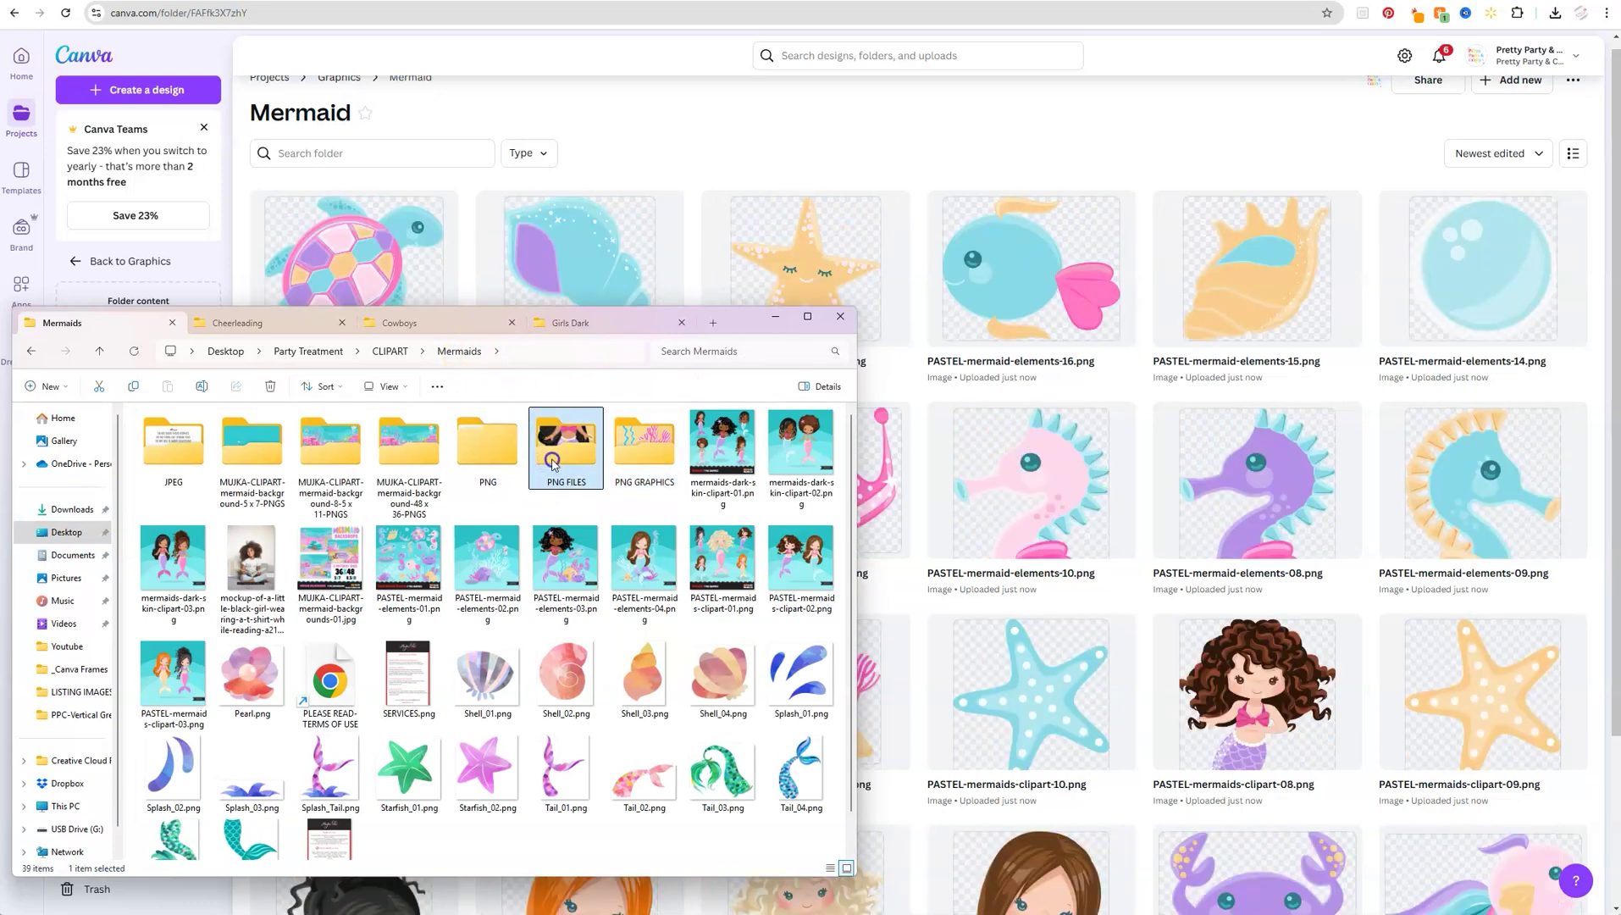
pyautogui.doubleClick(551, 464)
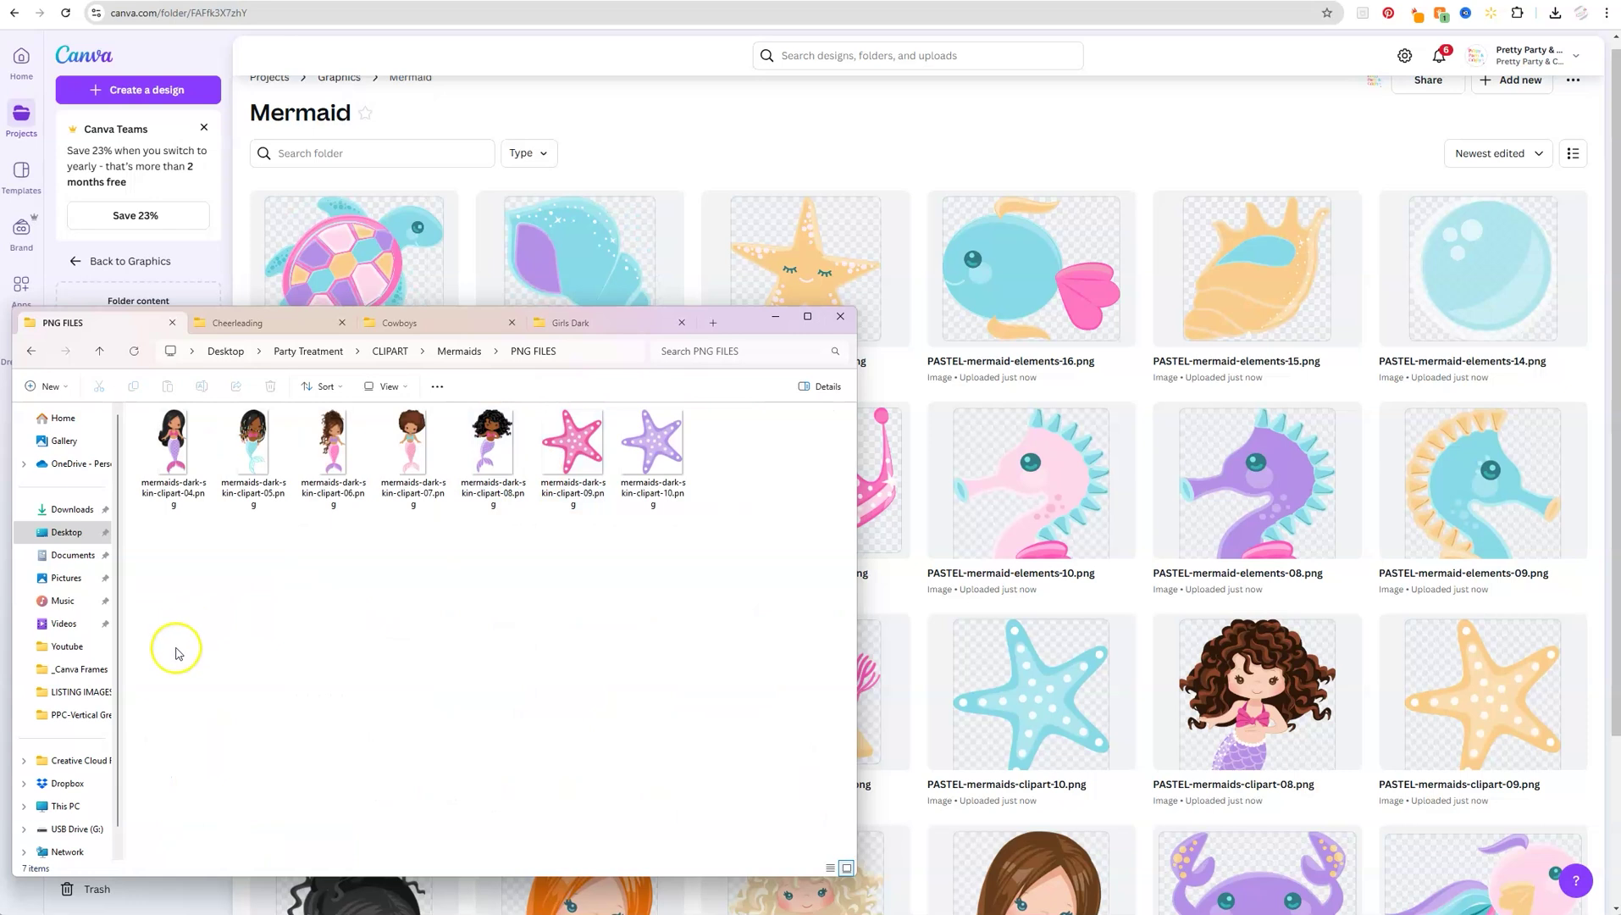
pyautogui.moveTo(181, 549); pyautogui.dragTo(489, 474)
pyautogui.moveTo(254, 466); pyautogui.dragTo(1017, 557)
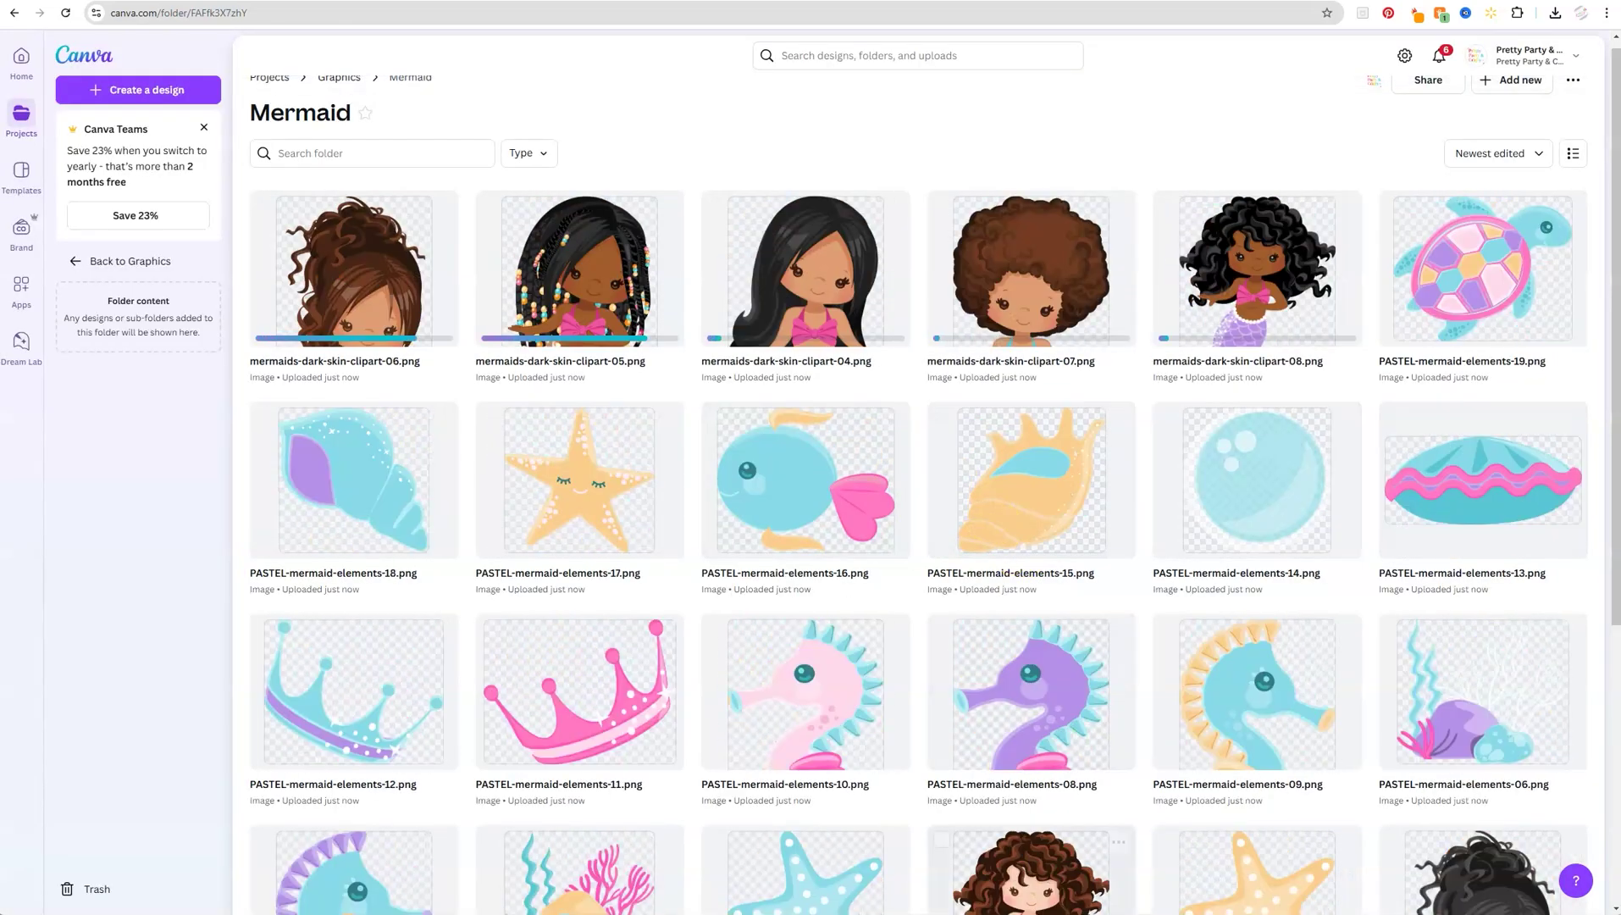
# Step: Upload the three 8.5 x 11 mermaid background images into Mermaid
pyautogui.hotkey('alt', 'Tab')
pyautogui.click(456, 351)
pyautogui.doubleClick(404, 465)
pyautogui.moveTo(404, 465); pyautogui.dragTo(127, 398)
pyautogui.moveTo(254, 457); pyautogui.dragTo(995, 560)
pyautogui.hotkey('alt', 'Tab')
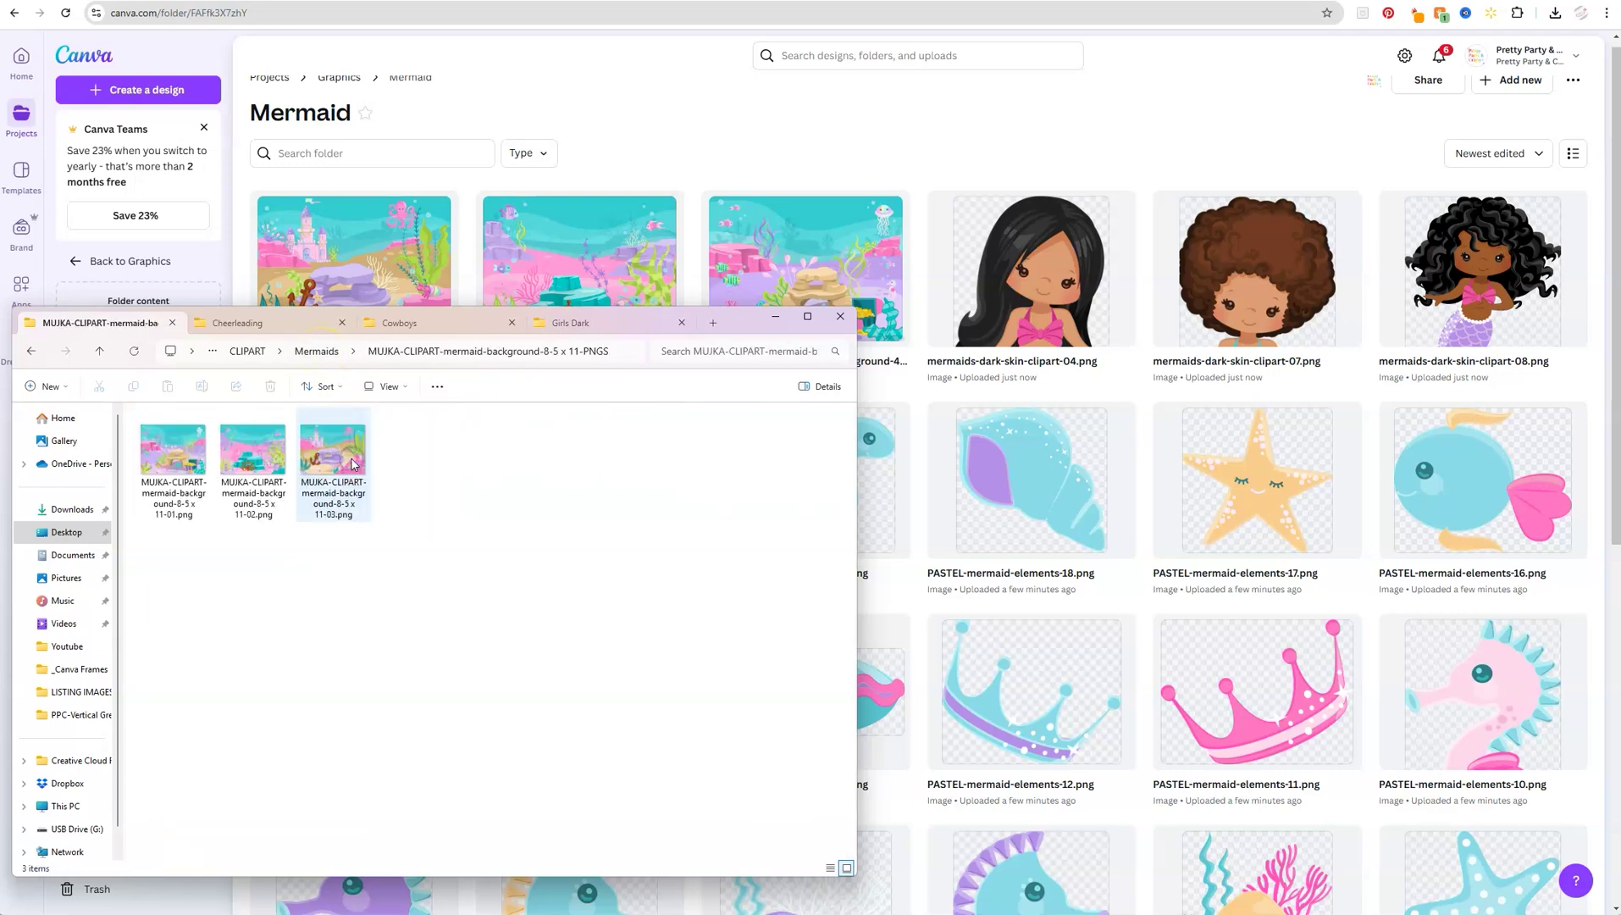
pyautogui.click(317, 351)
pyautogui.doubleClick(247, 503)
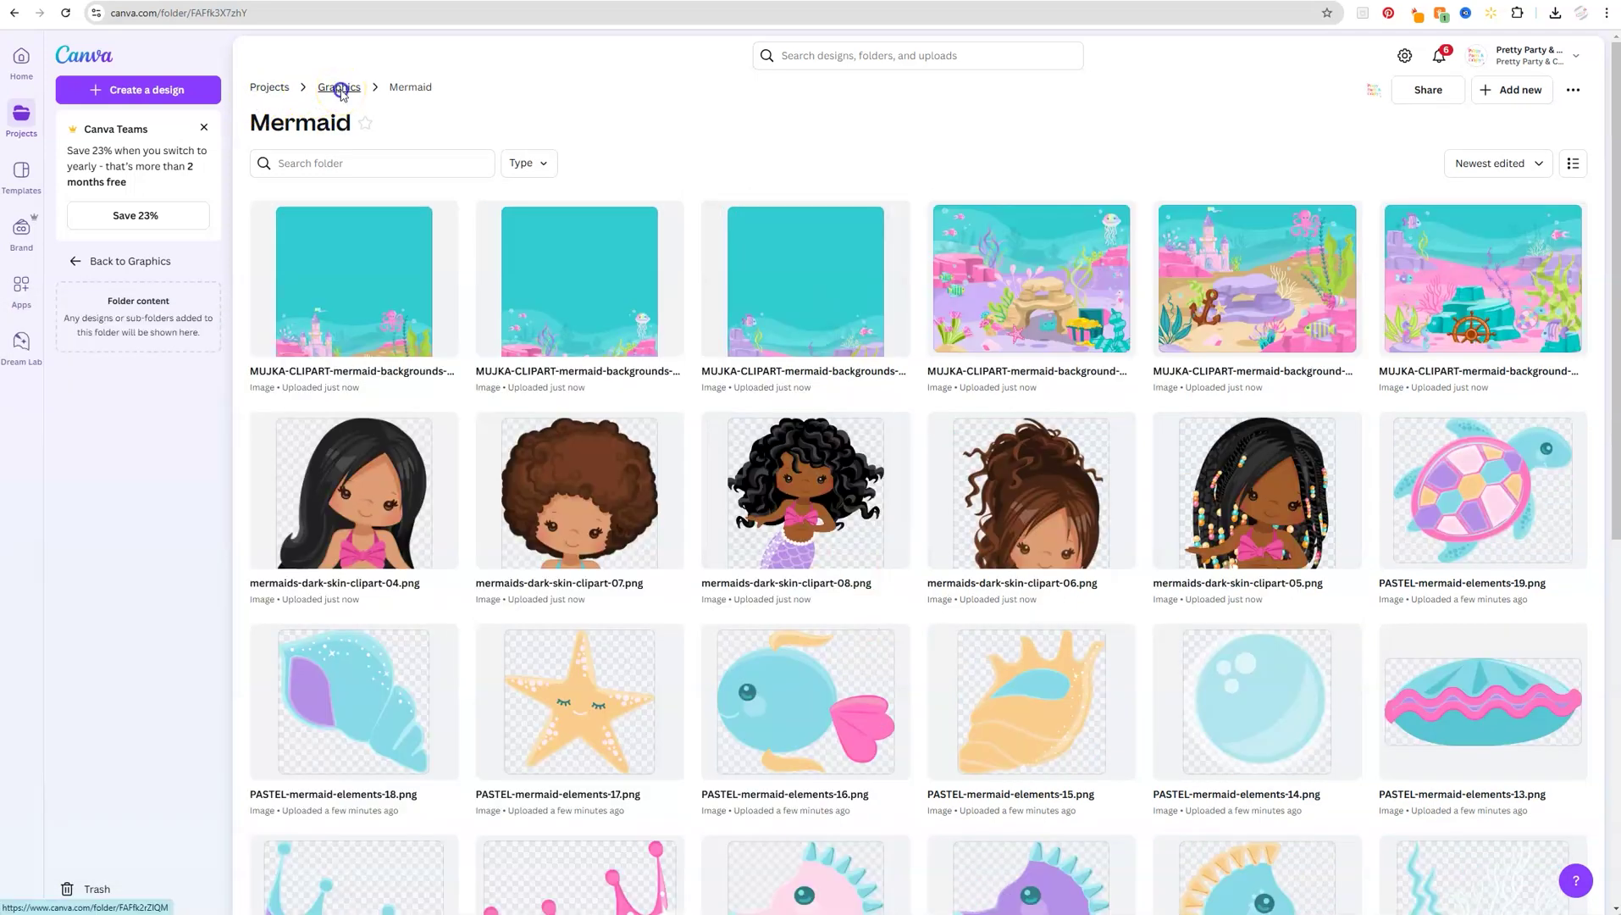
# Step: Check the Mermaid folder contents and return to the Graphics folder
pyautogui.click(341, 88)
pyautogui.click(332, 265)
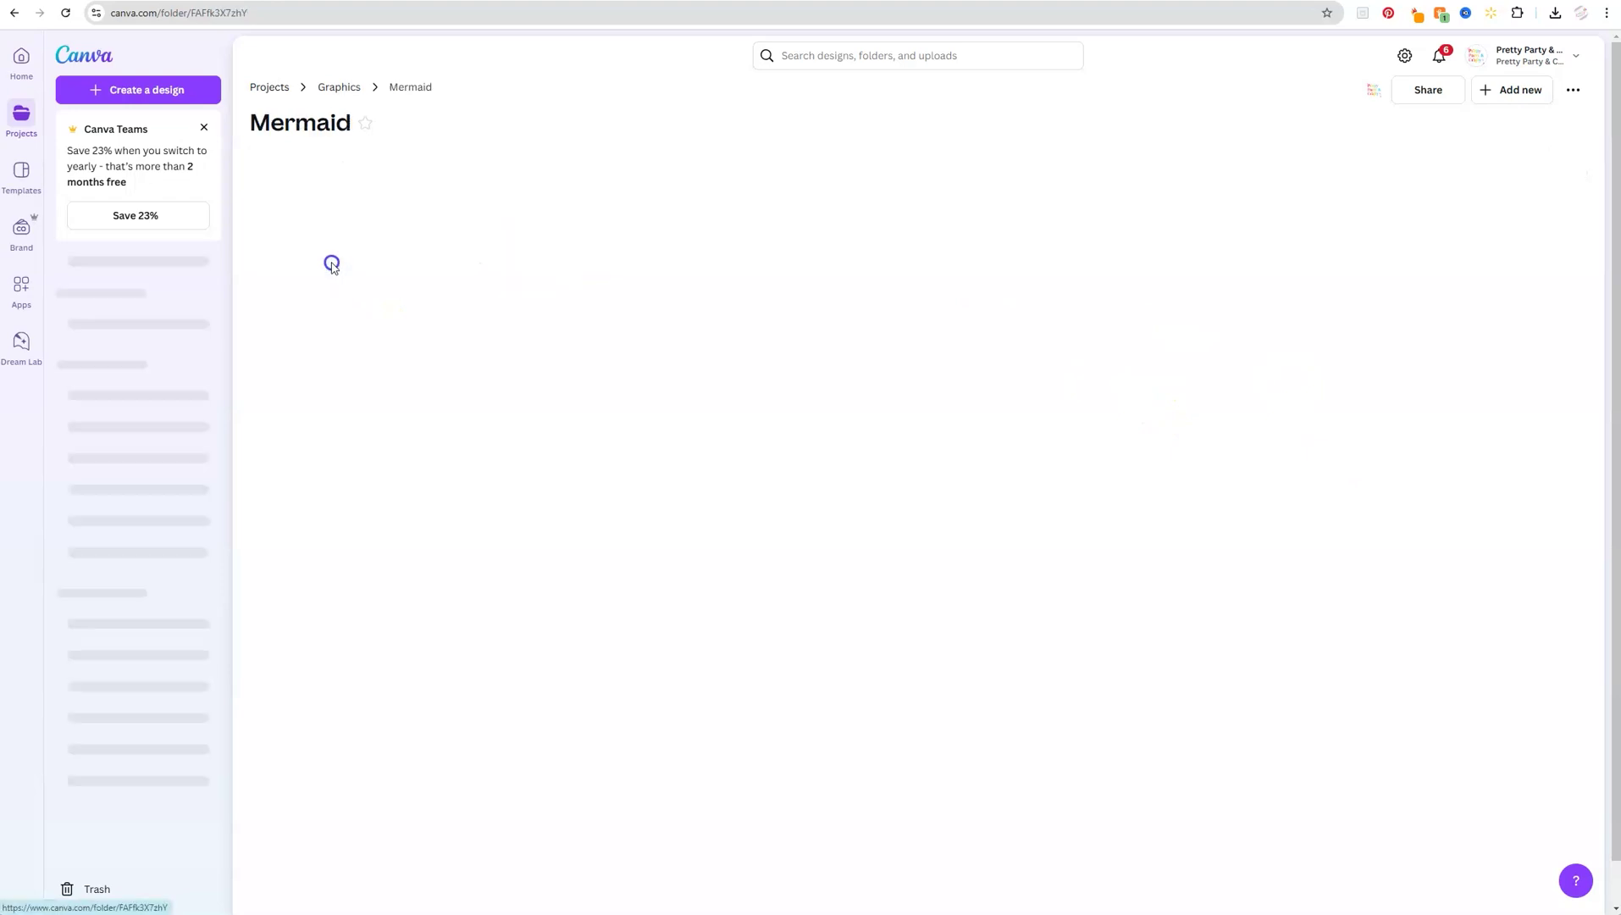
pyautogui.click(338, 88)
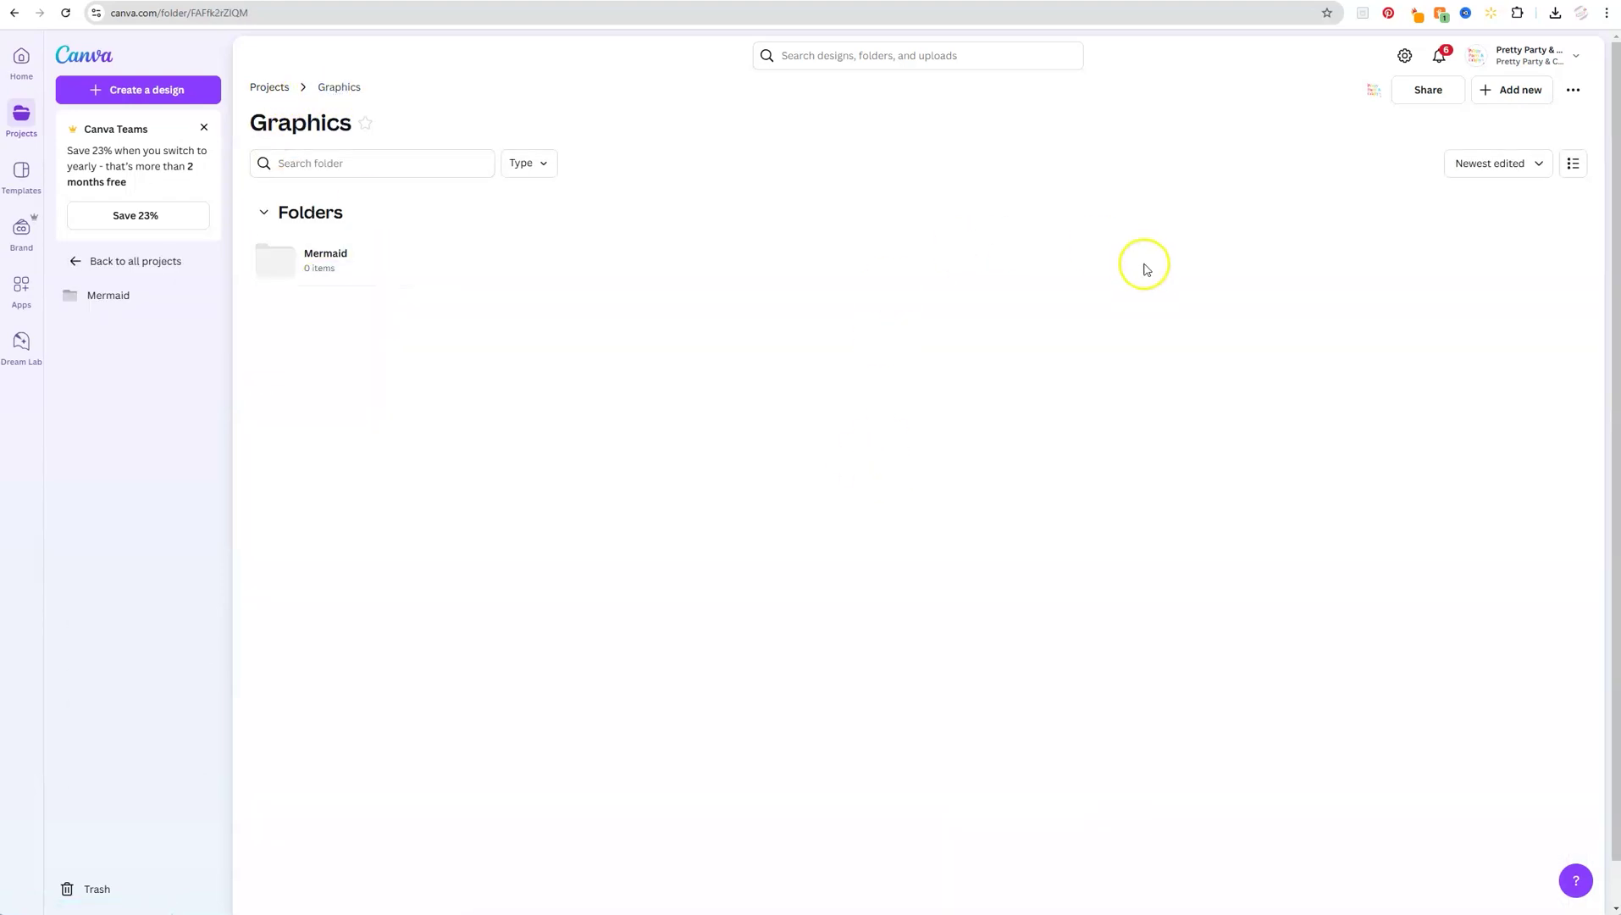
# Step: Look through the Circus and Cheerleading clipart folders, minimize Explorer, and reload the Graphics page
pyautogui.hotkey('alt', 'Tab')
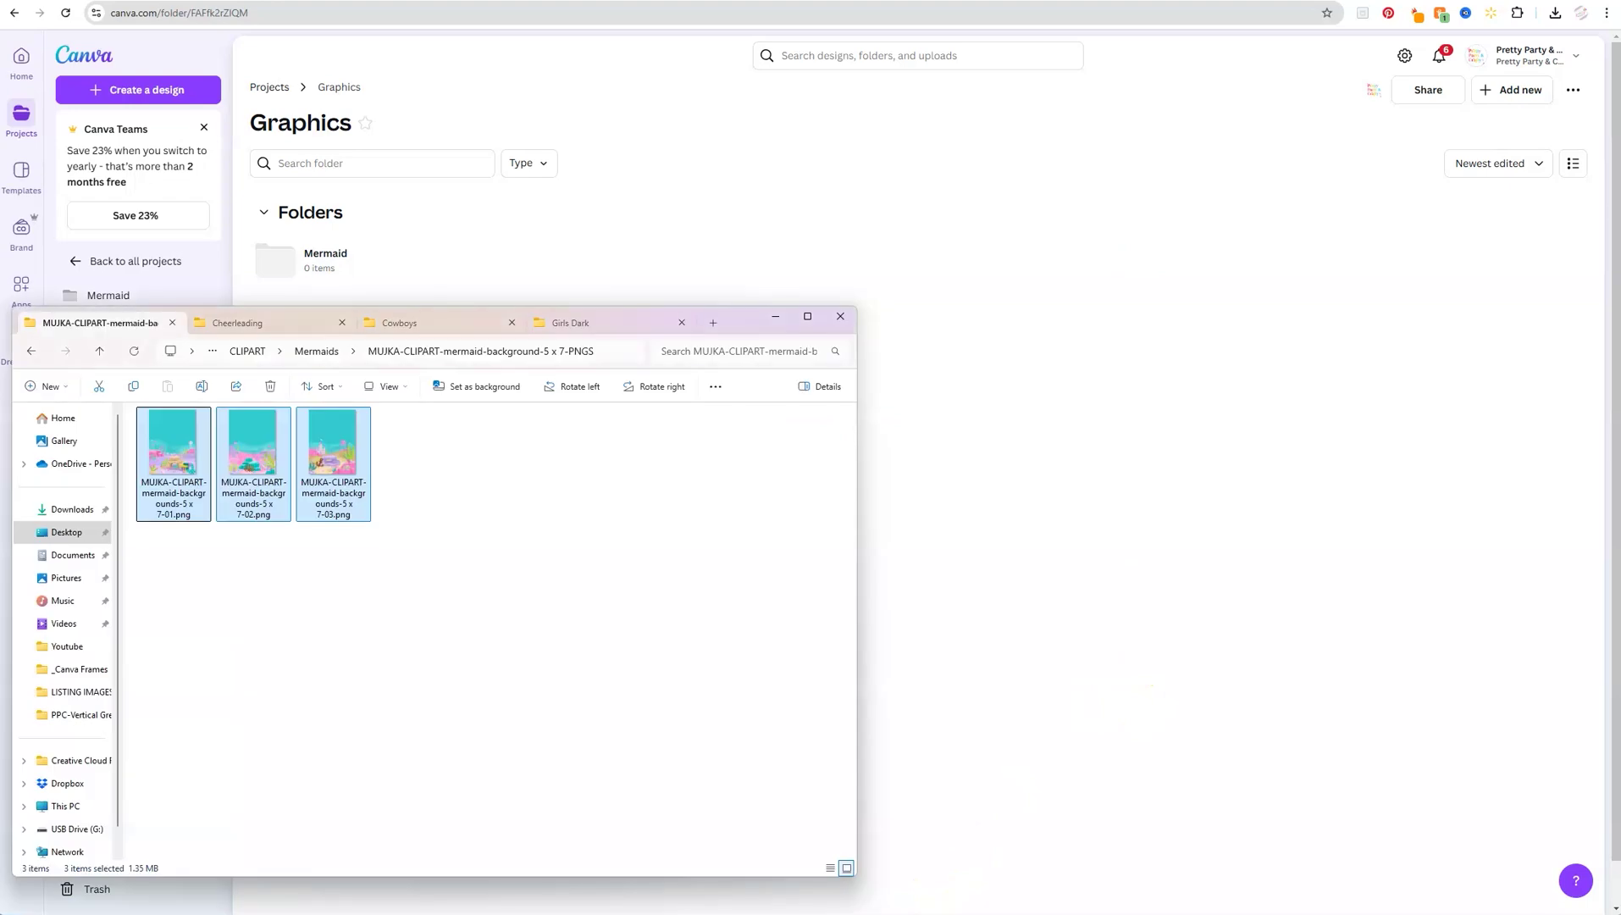
pyautogui.click(643, 322)
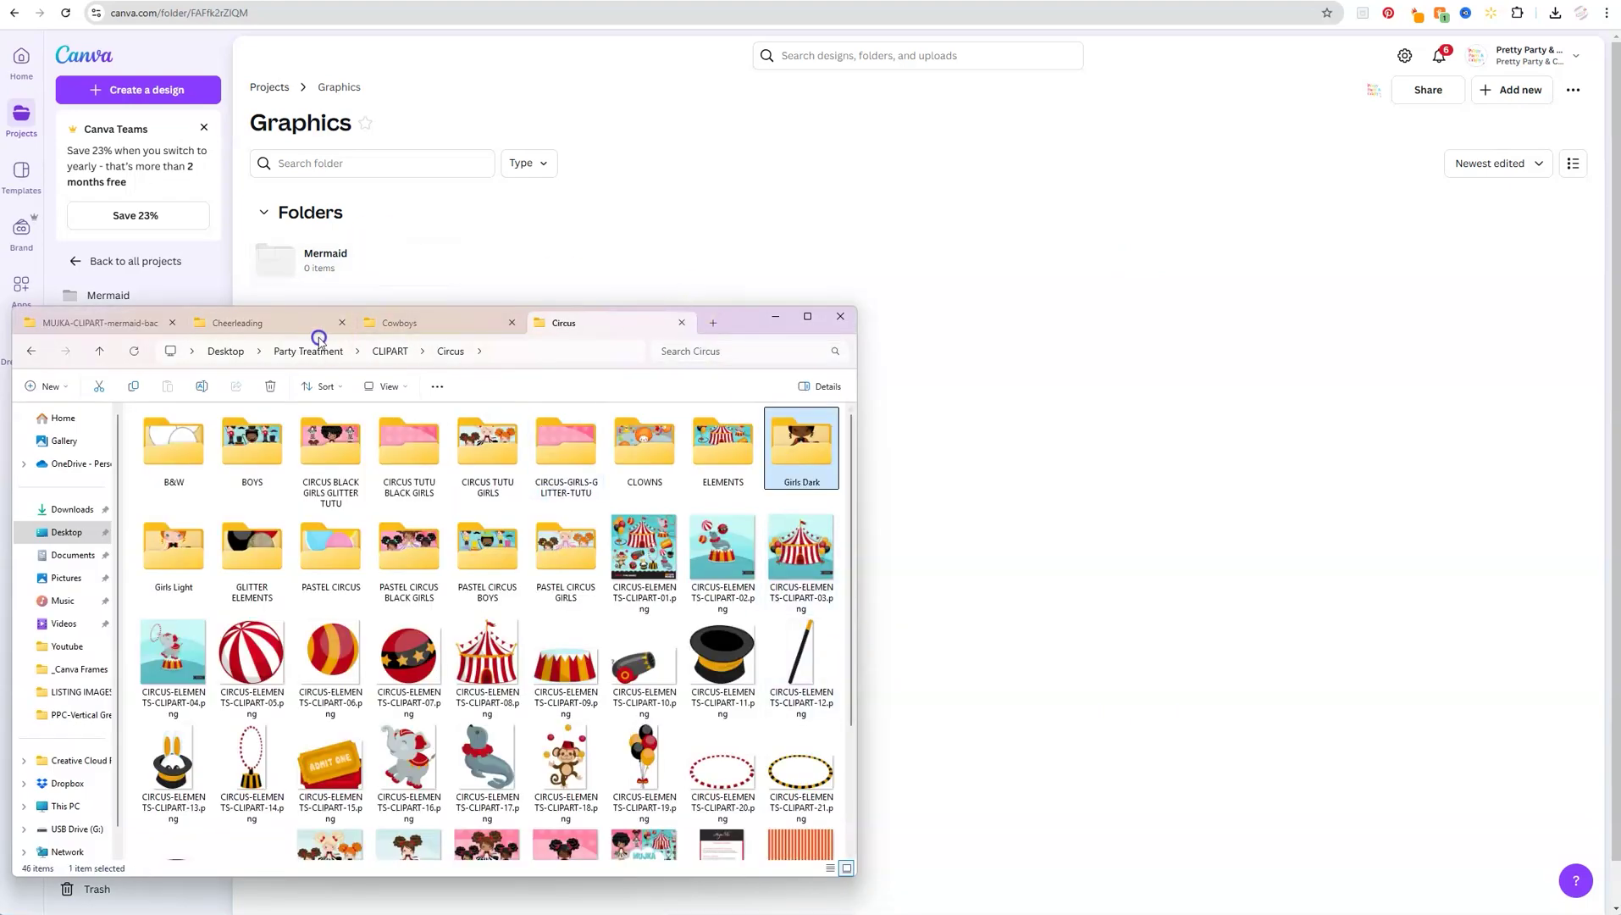
pyautogui.click(291, 327)
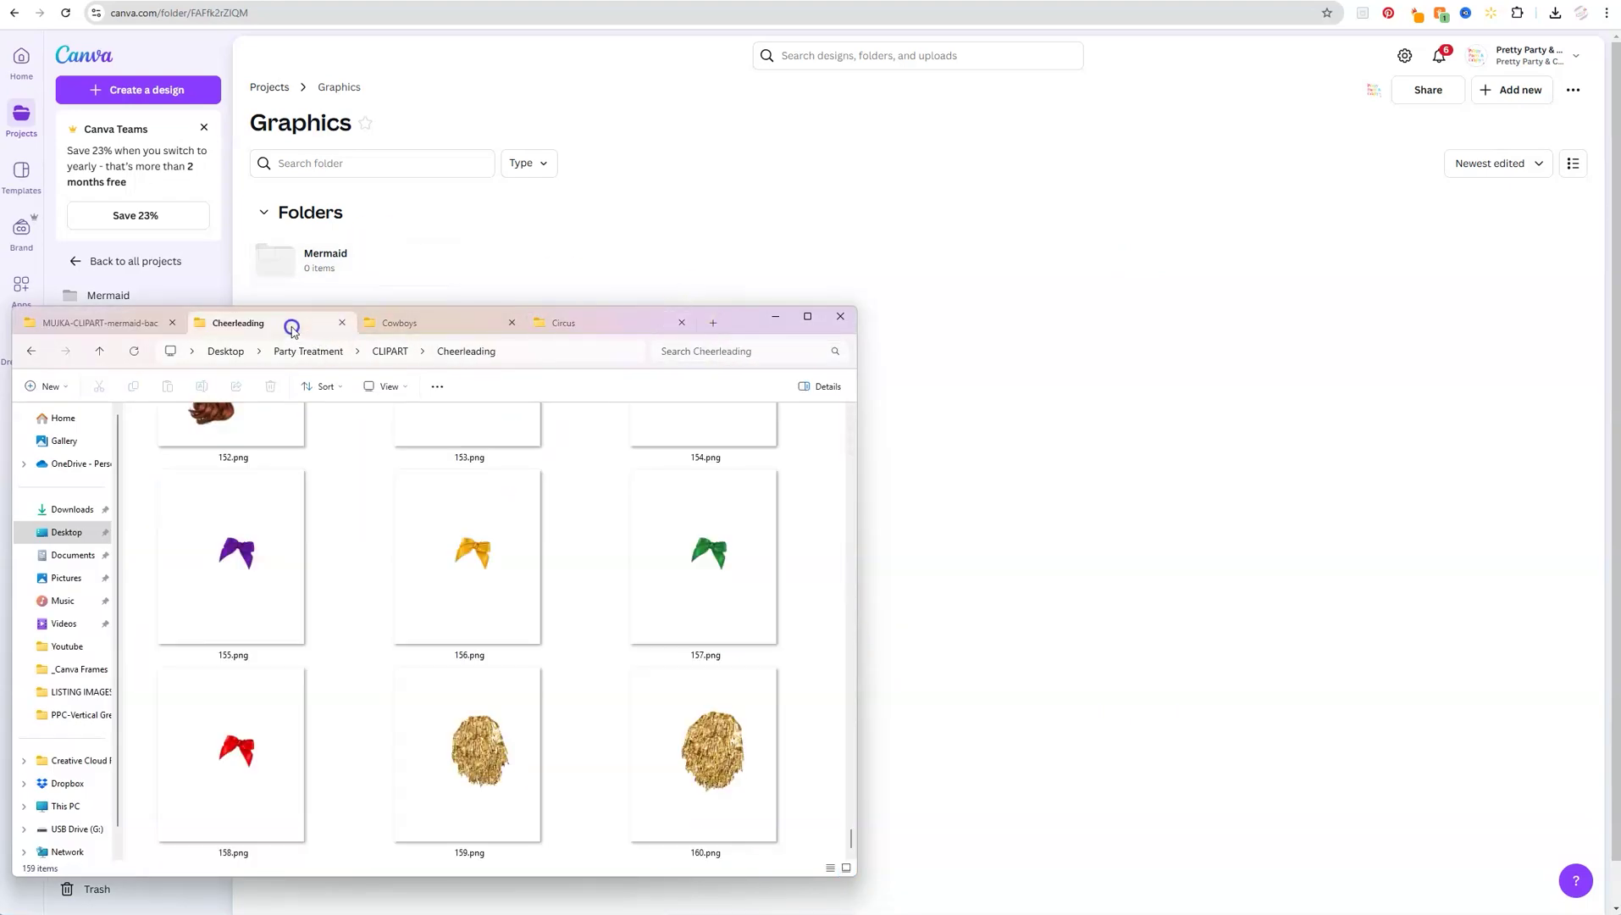
pyautogui.click(776, 319)
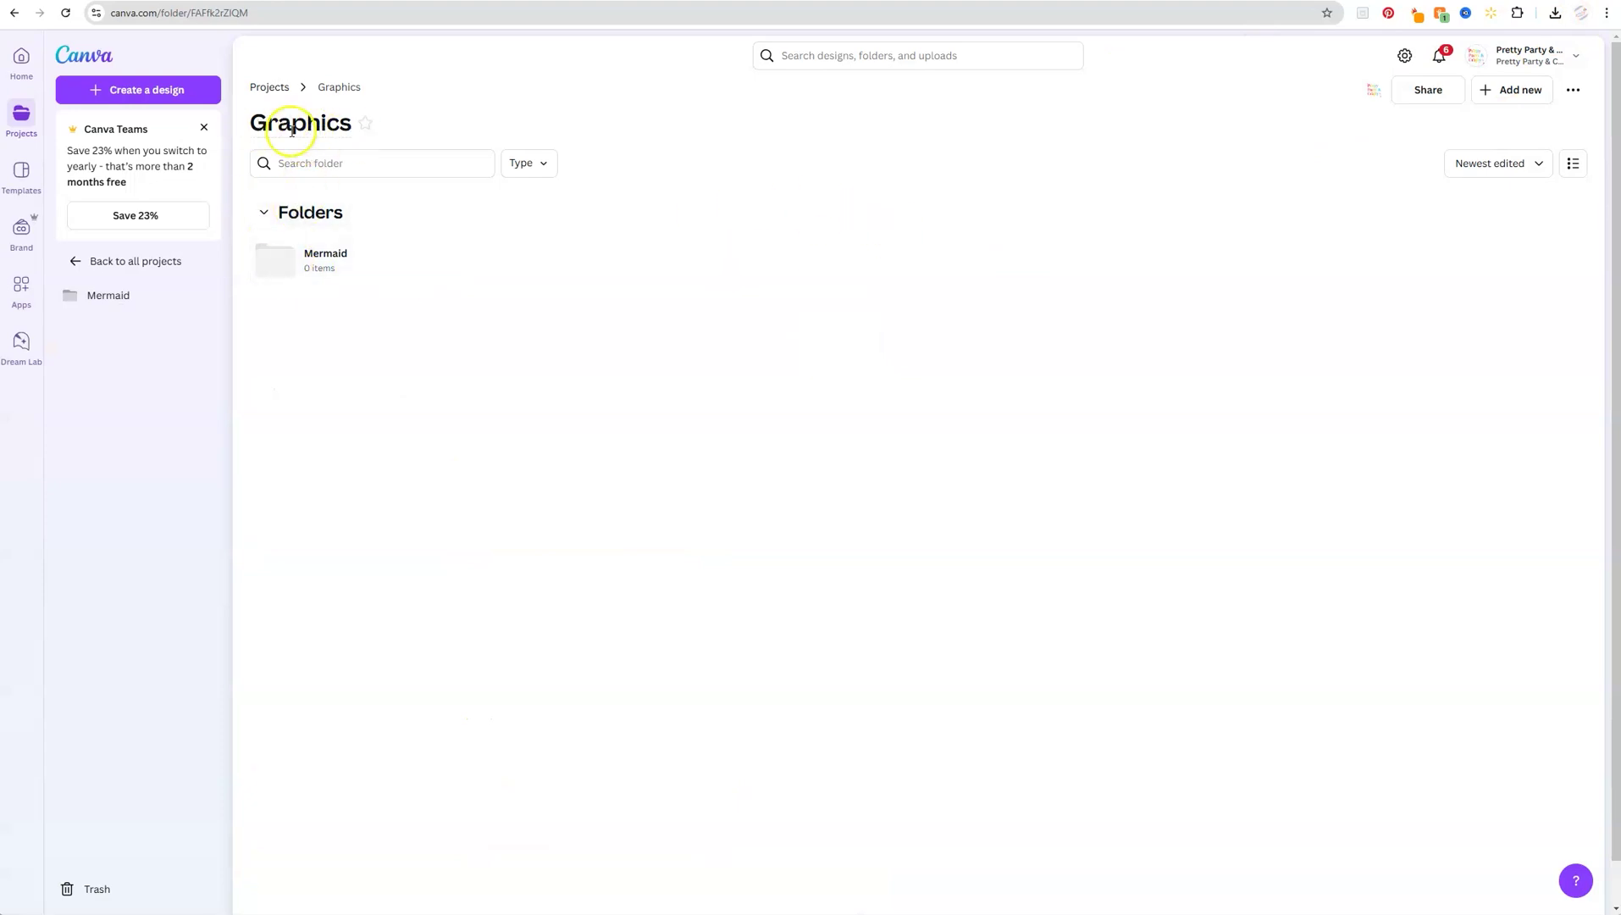
pyautogui.moveTo(320, 254)
pyautogui.click(65, 15)
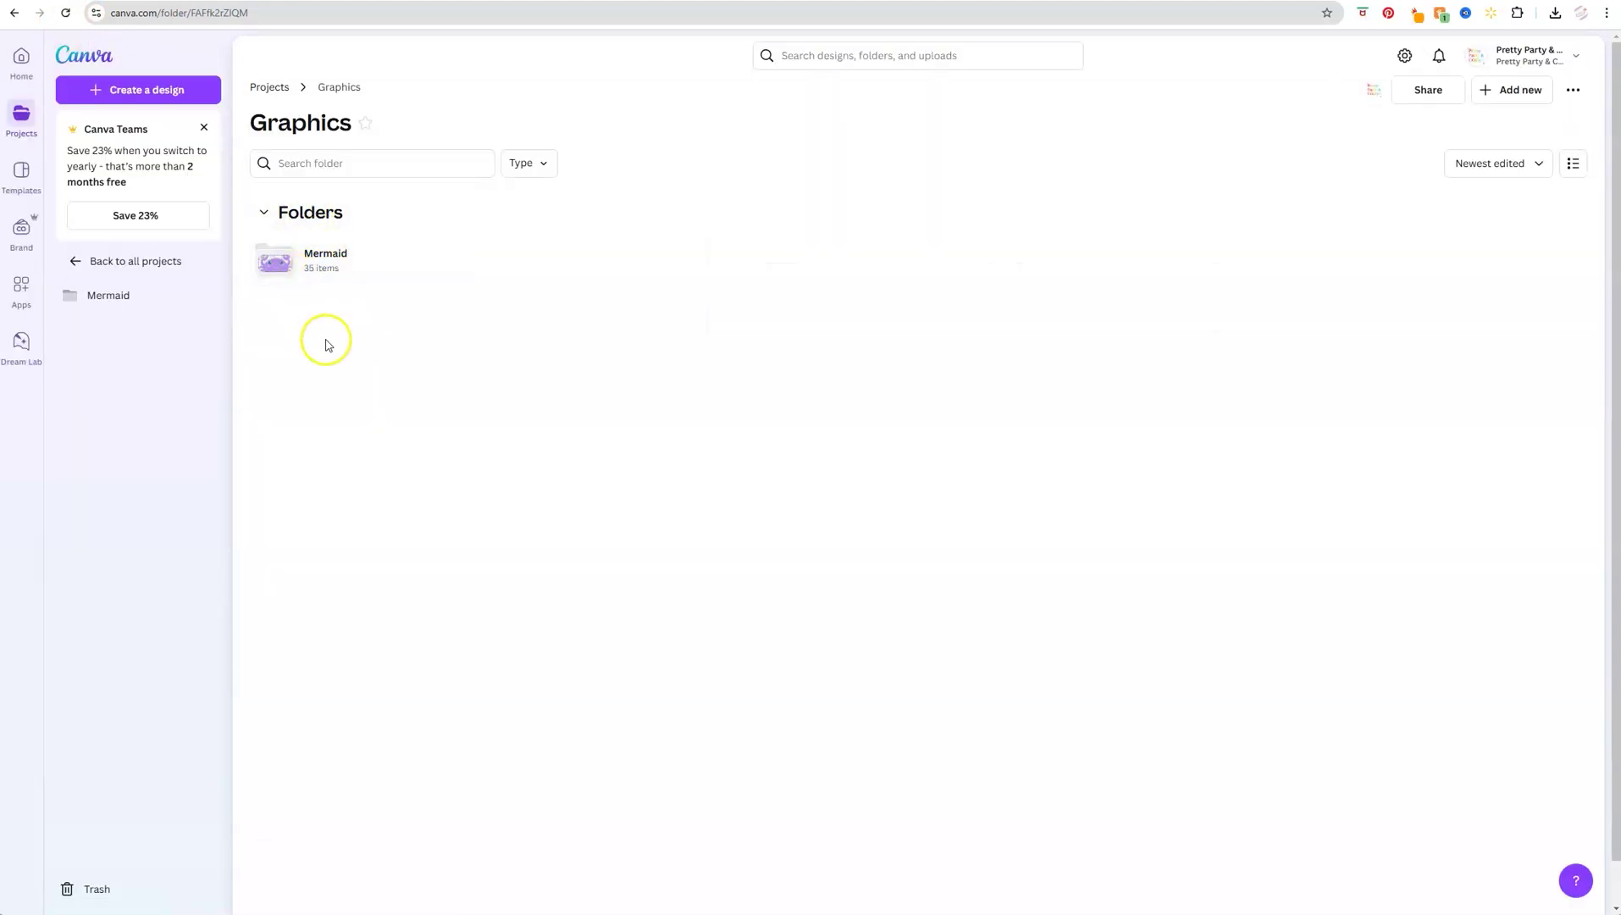
# Step: Add a 'Cheer' subfolder inside Graphics and open the empty folder
pyautogui.click(1517, 91)
pyautogui.click(1426, 157)
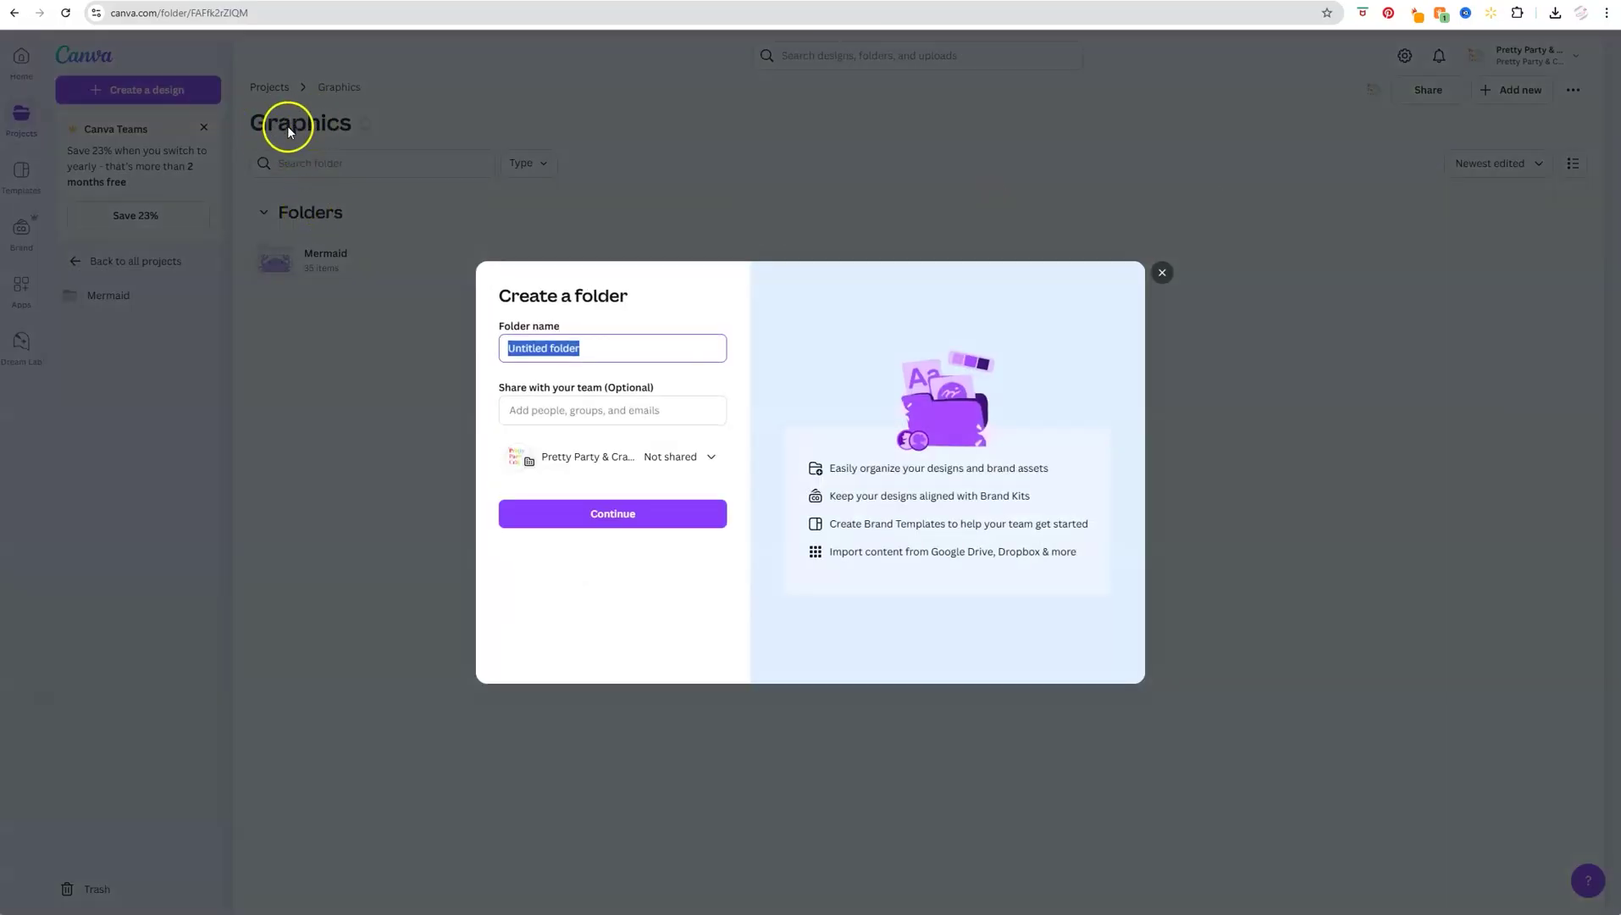
pyautogui.write('Cheer')
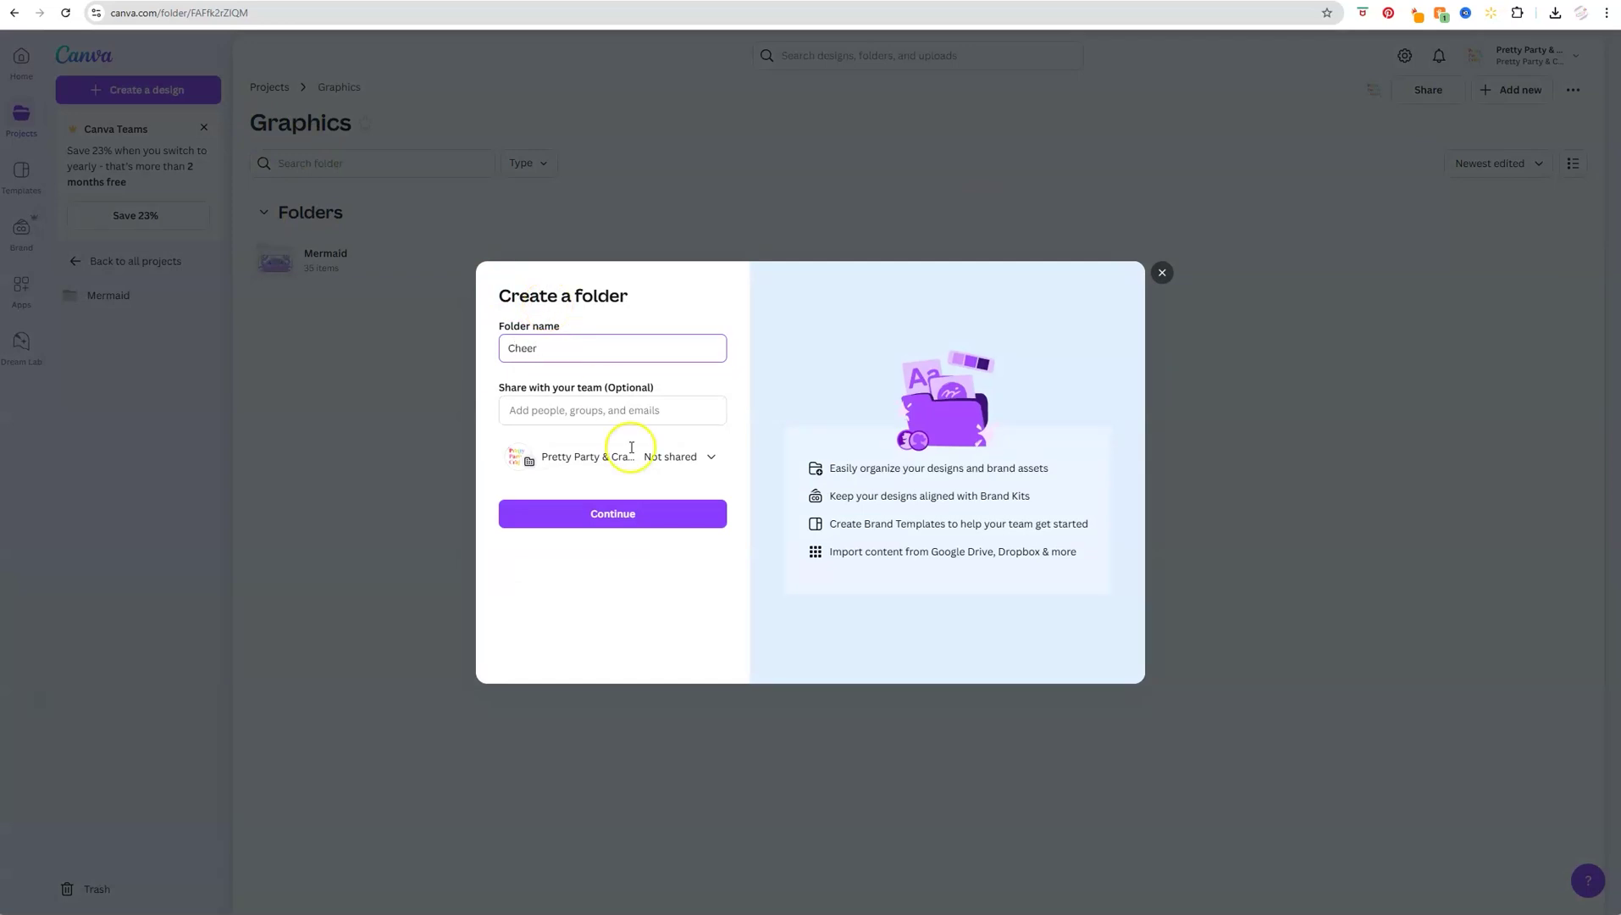
pyautogui.click(622, 517)
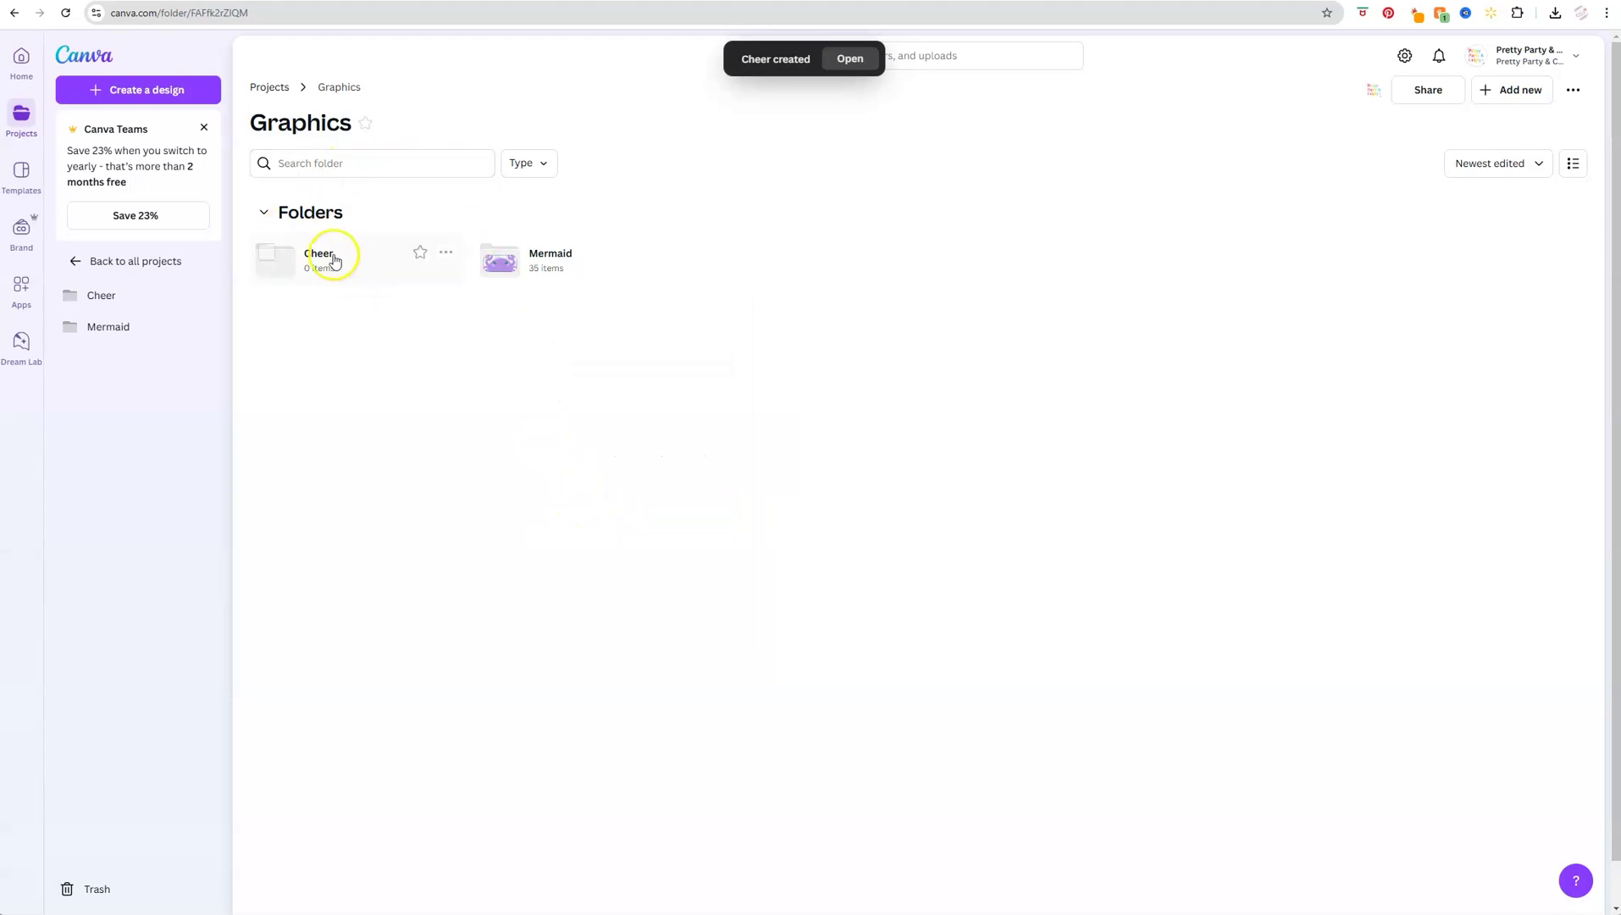
pyautogui.click(328, 259)
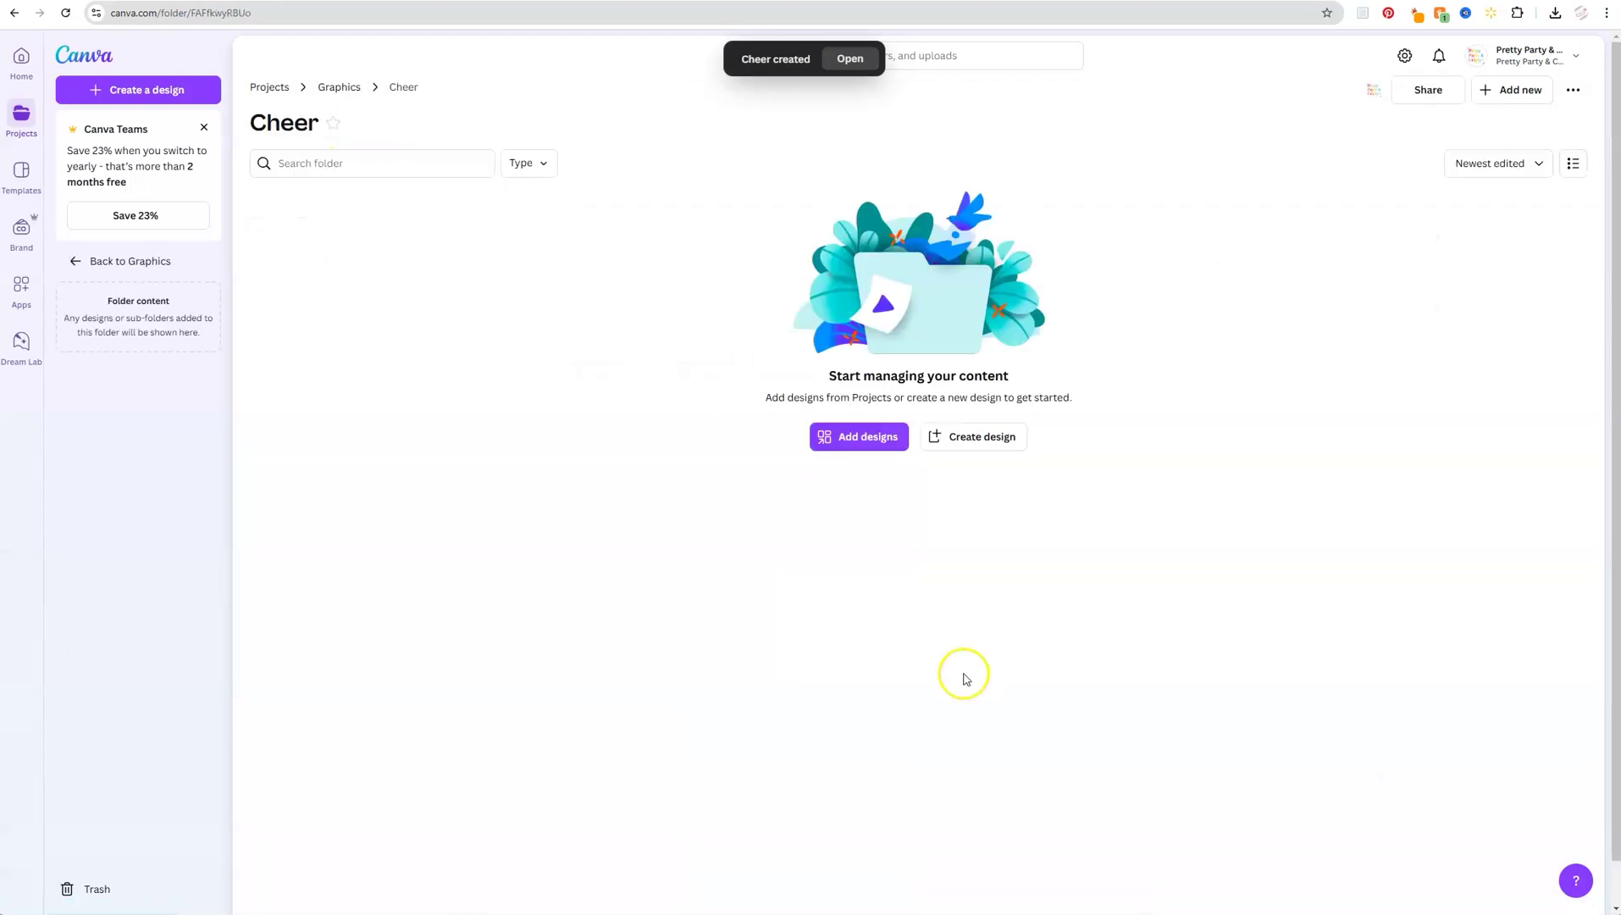
# Step: Select all 159 cheerleader PNGs in the Cheerleading folder and drop them onto Canva's Cheer folder
pyautogui.click(862, 881)
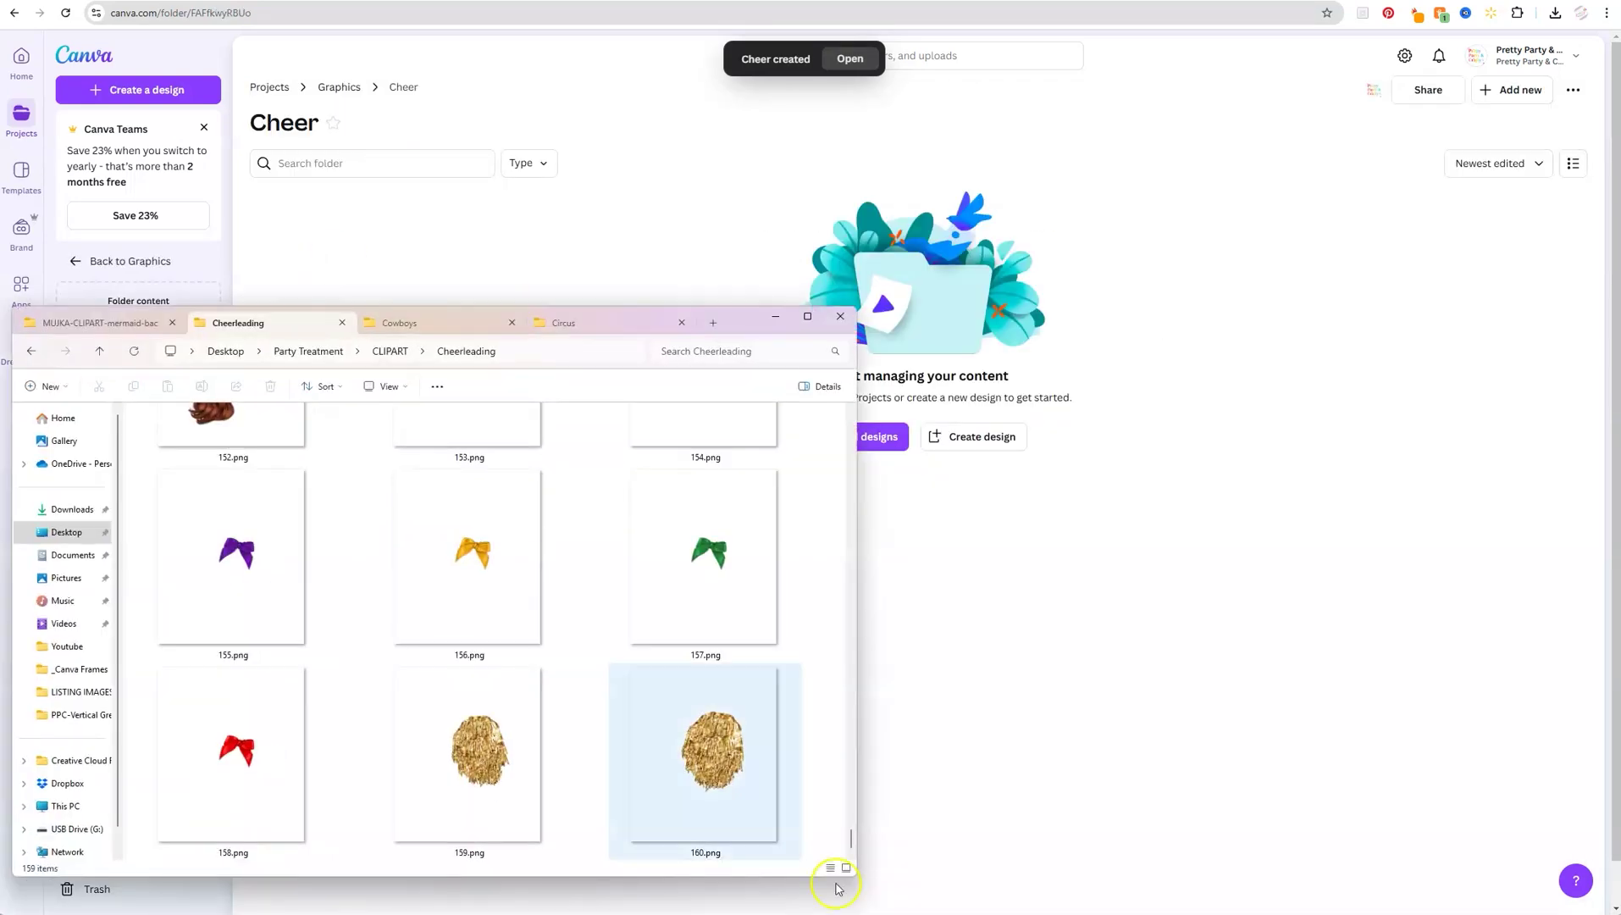
pyautogui.moveTo(856, 743); pyautogui.dragTo(854, 412)
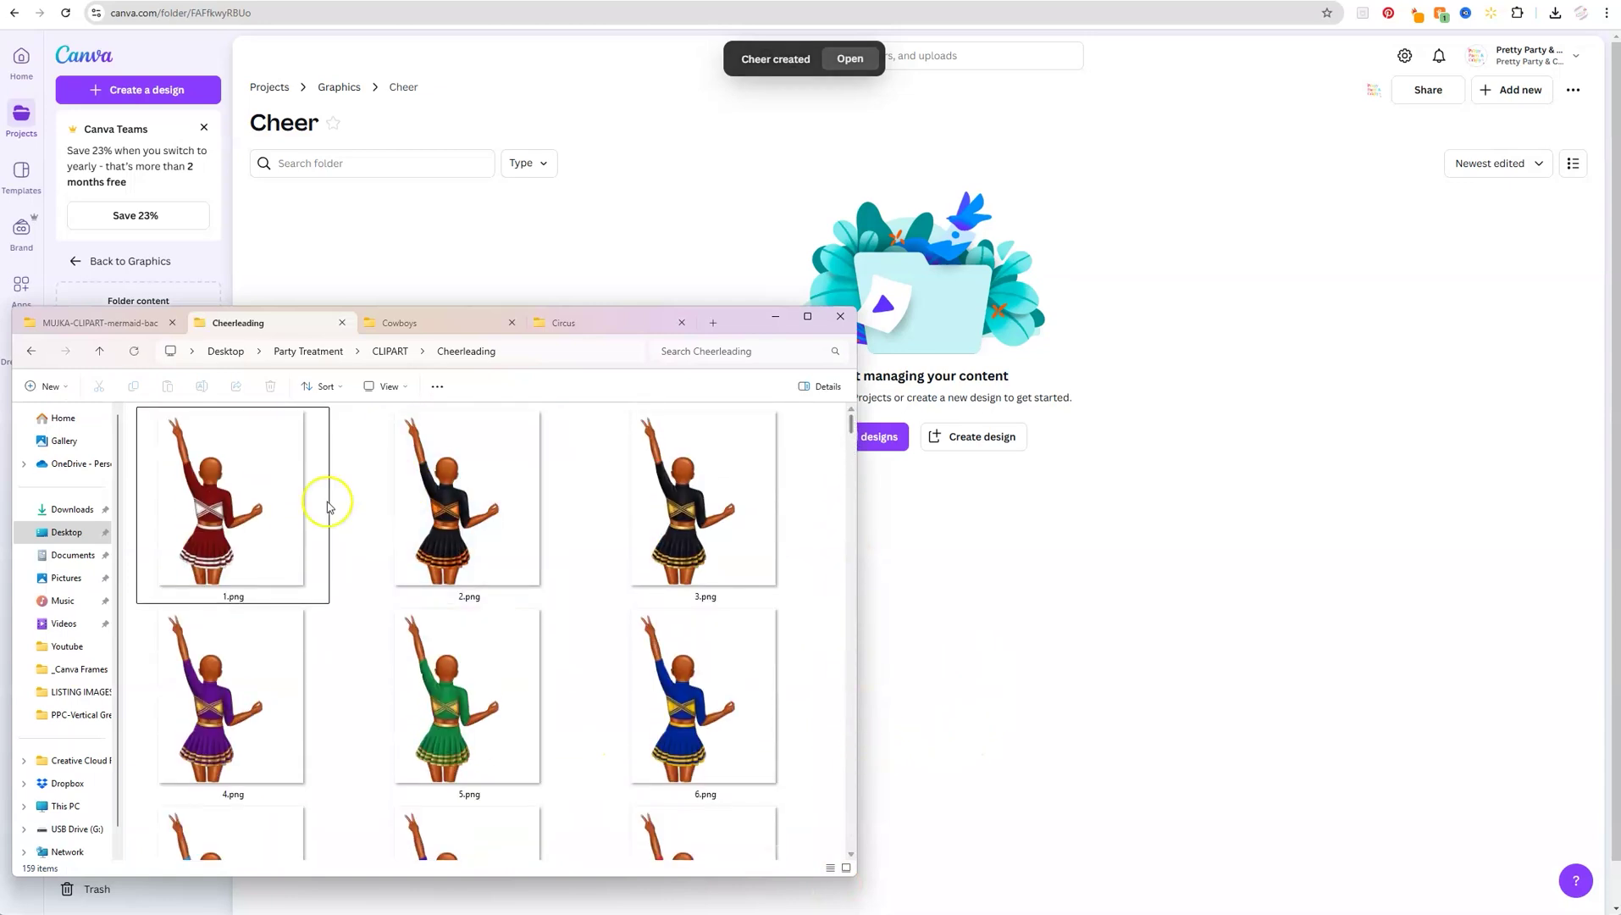
pyautogui.moveTo(128, 490); pyautogui.dragTo(701, 616)
pyautogui.scroll(-10, 589, 579)
pyautogui.scroll(-3, 708, 625)
pyautogui.moveTo(703, 618); pyautogui.dragTo(781, 840)
pyautogui.scroll(-8, 717, 633)
pyautogui.scroll(-19, 721, 646)
pyautogui.scroll(-3, 721, 646)
pyautogui.scroll(-8, 721, 646)
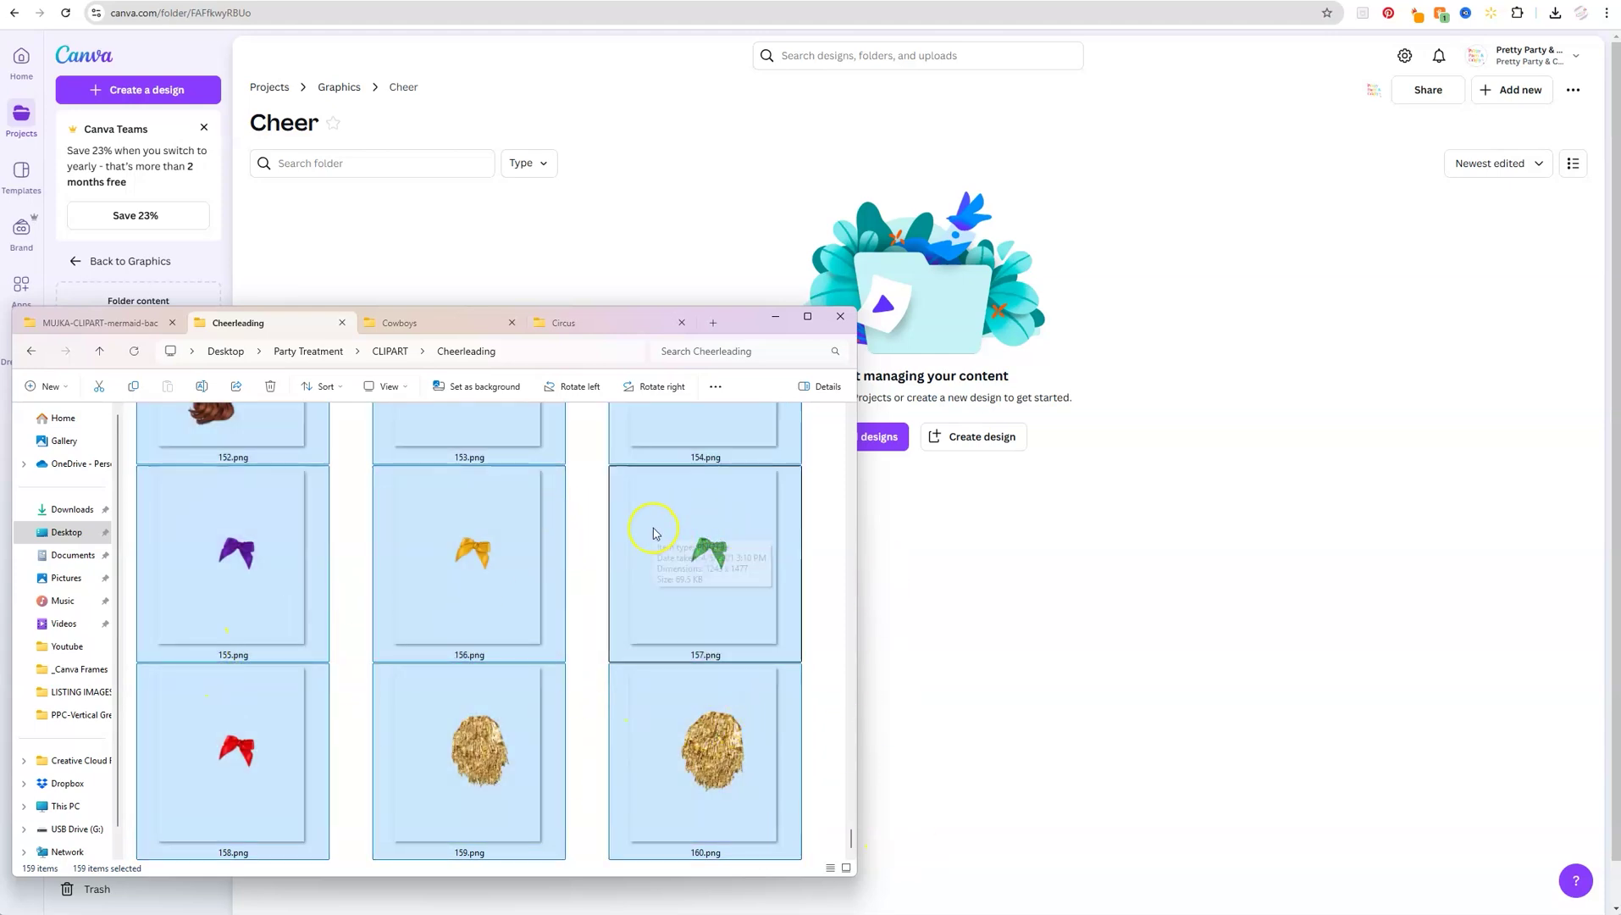
pyautogui.moveTo(648, 524); pyautogui.dragTo(1172, 463)
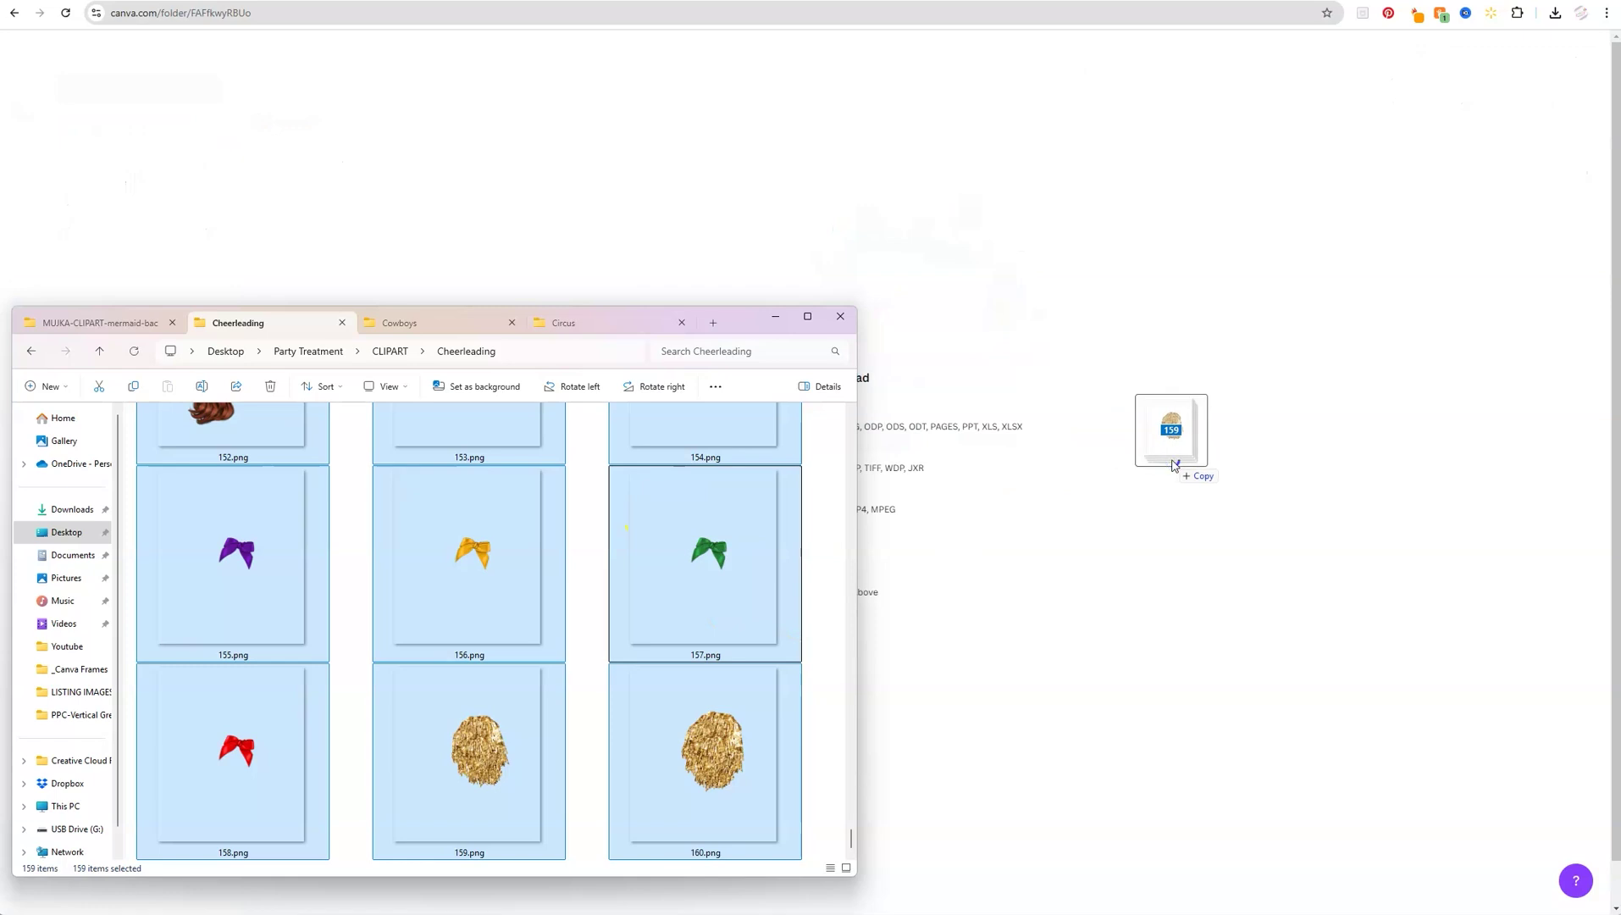
pyautogui.moveTo(1173, 463); pyautogui.dragTo(1173, 464)
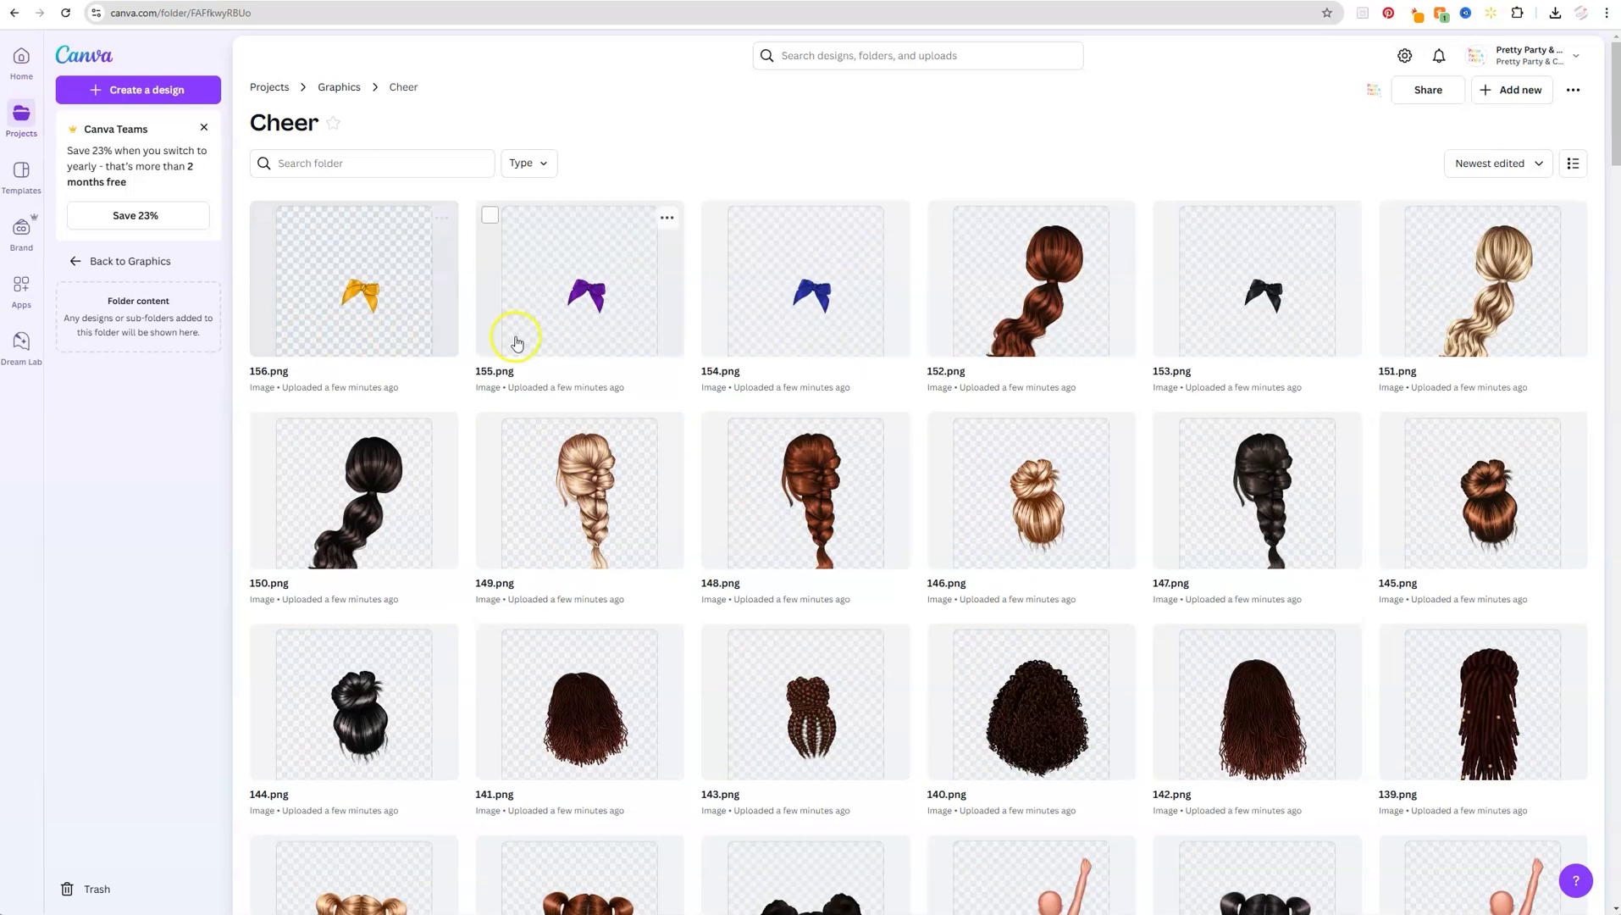
# Step: Sort the Cheer images by Name (A–Z) and go back to Graphics
pyautogui.click(1506, 163)
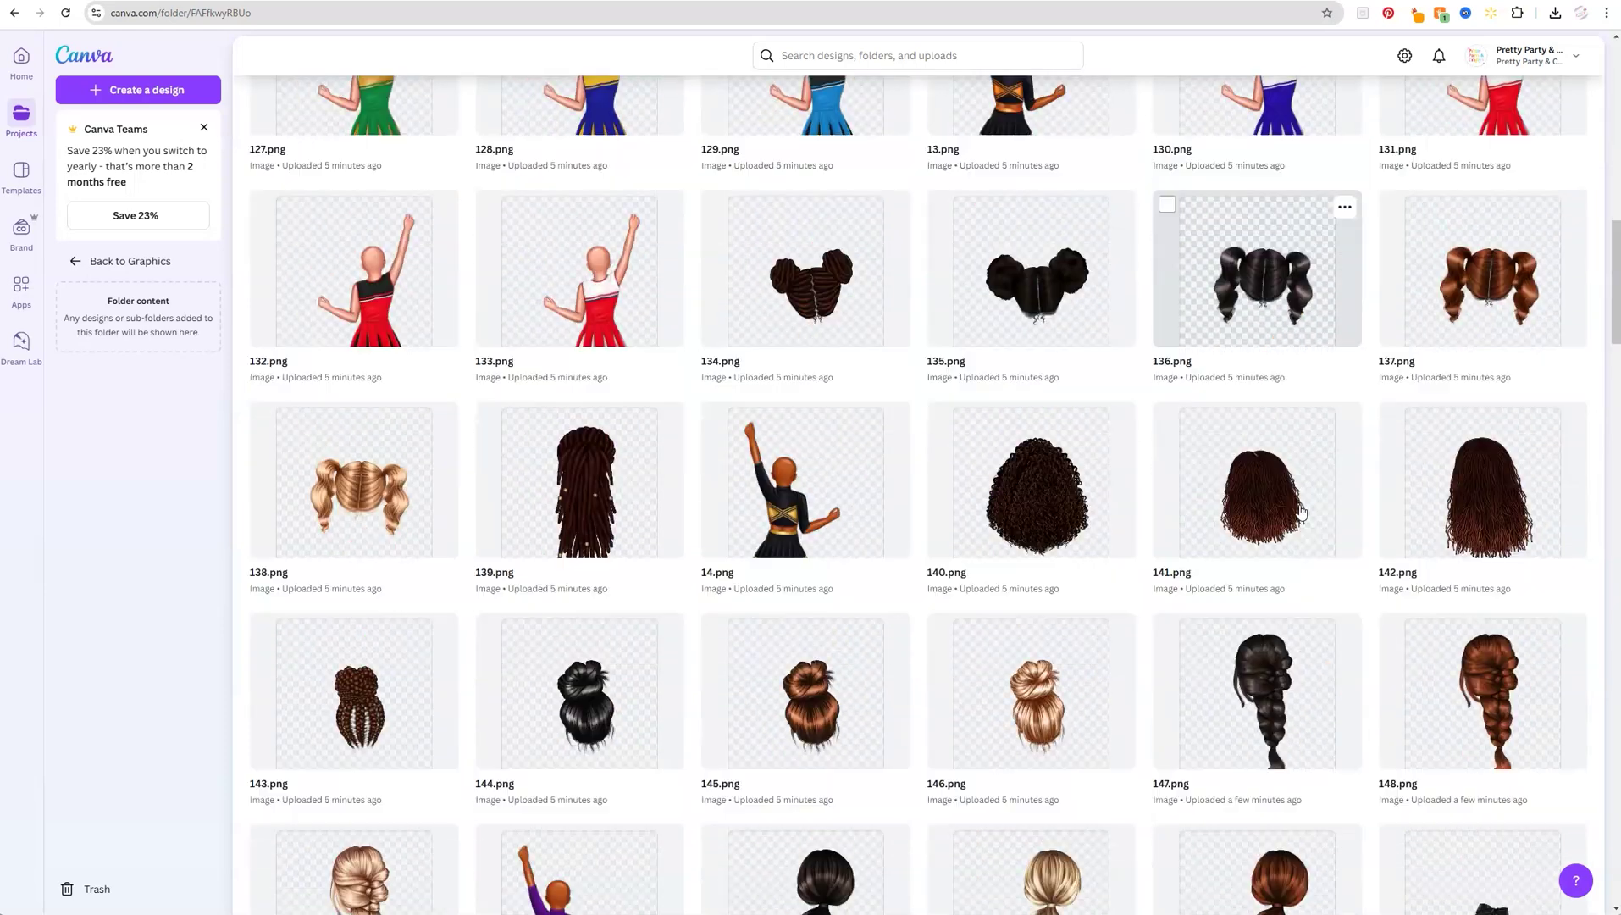
pyautogui.scroll(-5, 1023, 644)
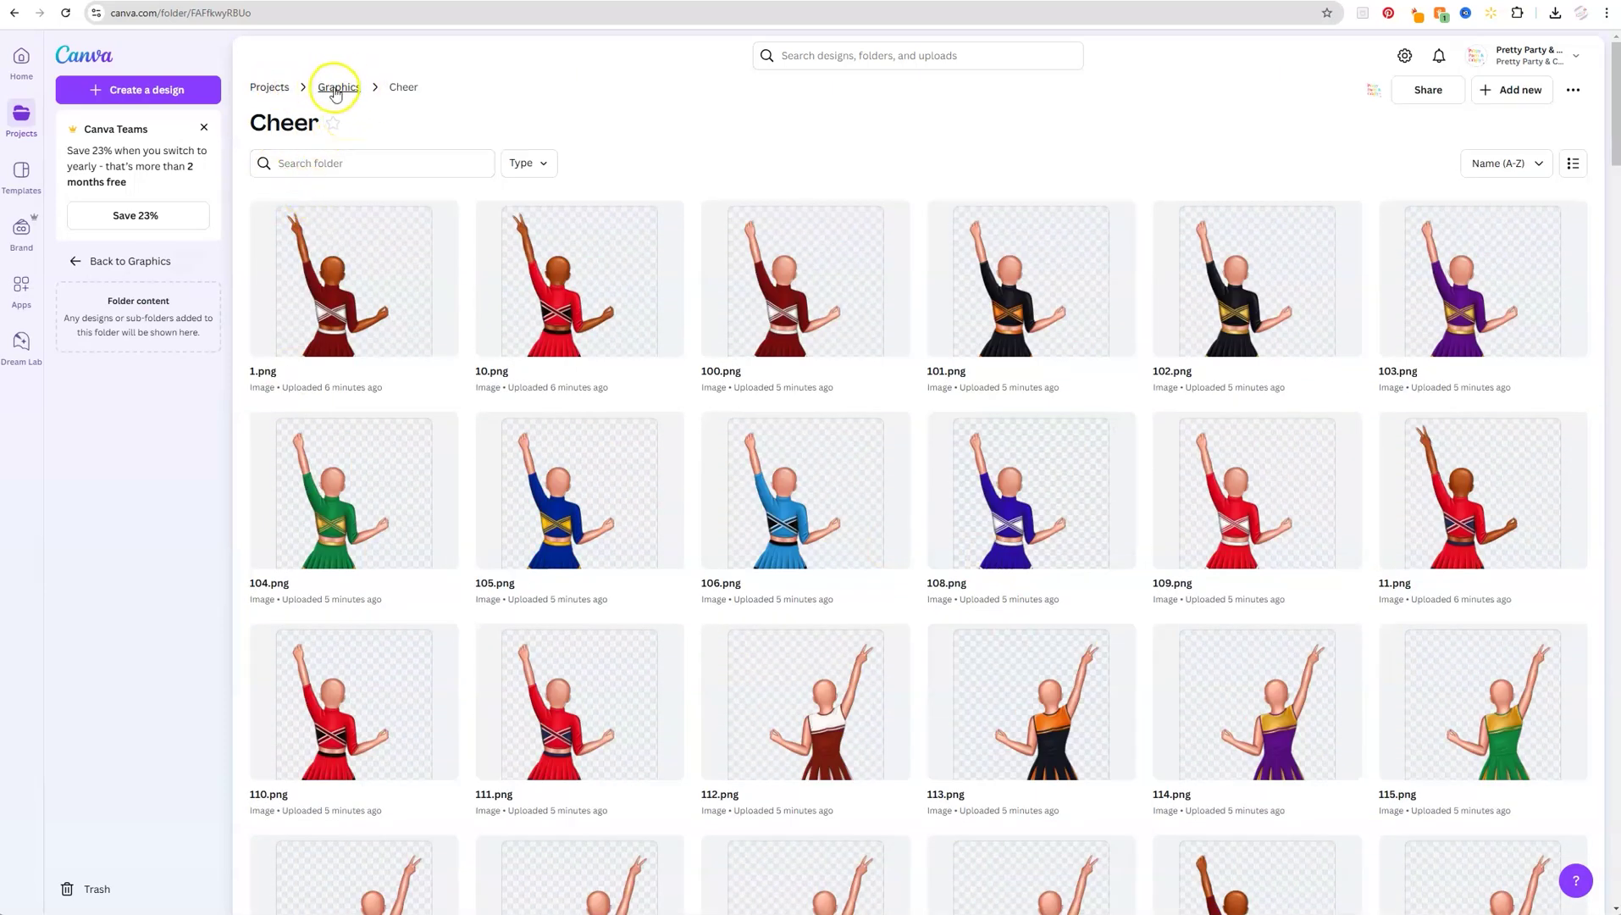
pyautogui.click(340, 88)
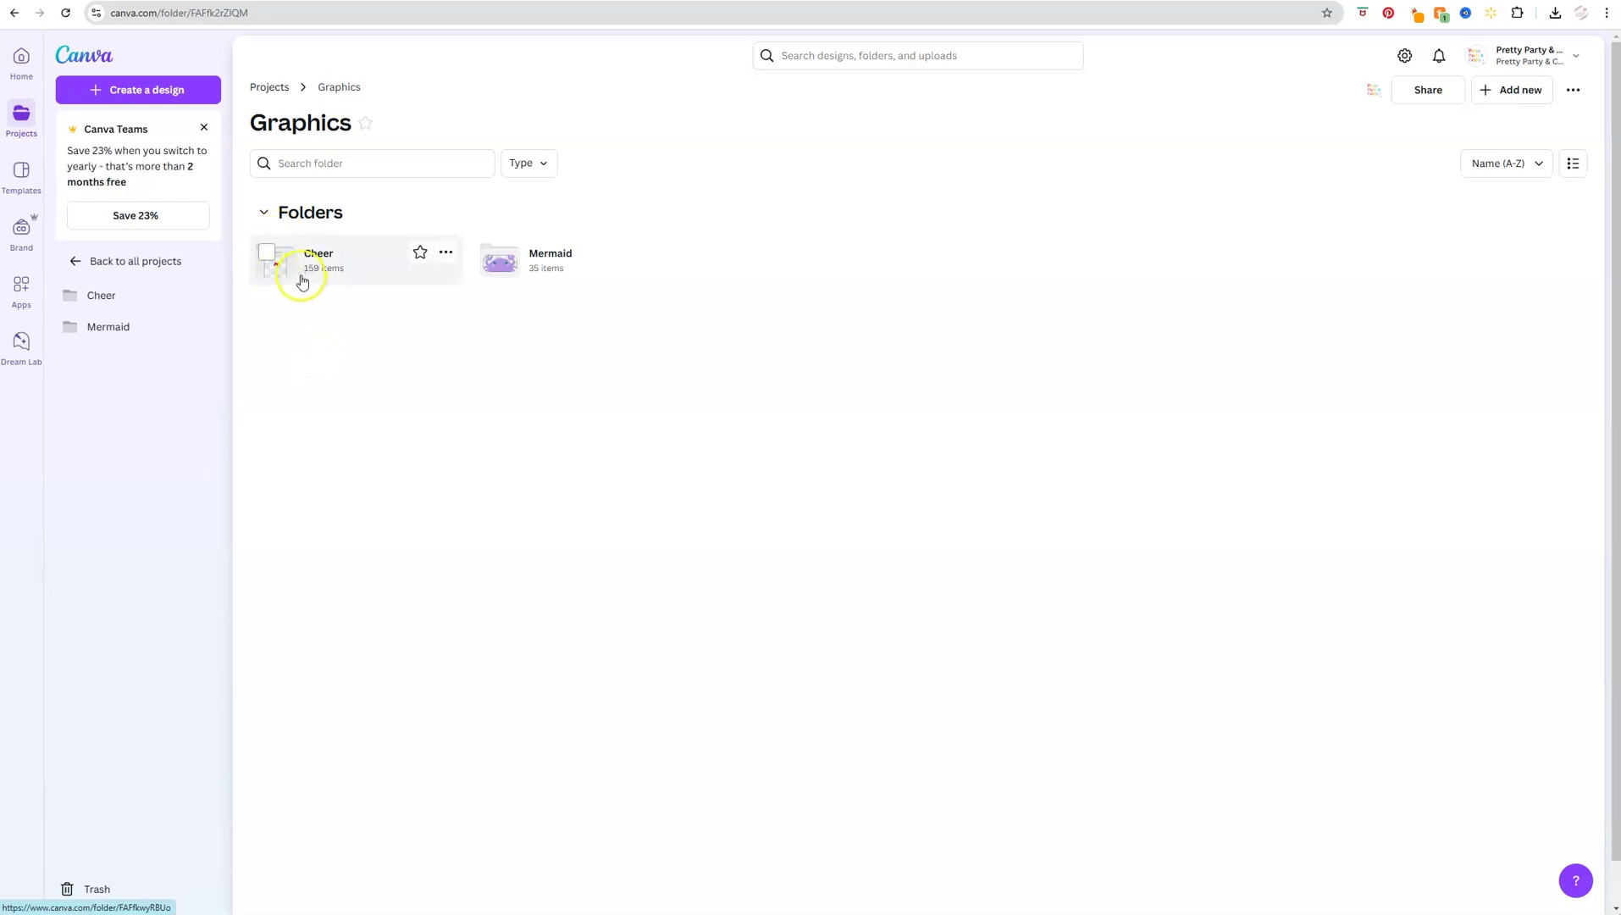
# Step: Open Cheer (159 items) and Mermaid (35 items) to verify them, ending in Graphics
pyautogui.click(353, 279)
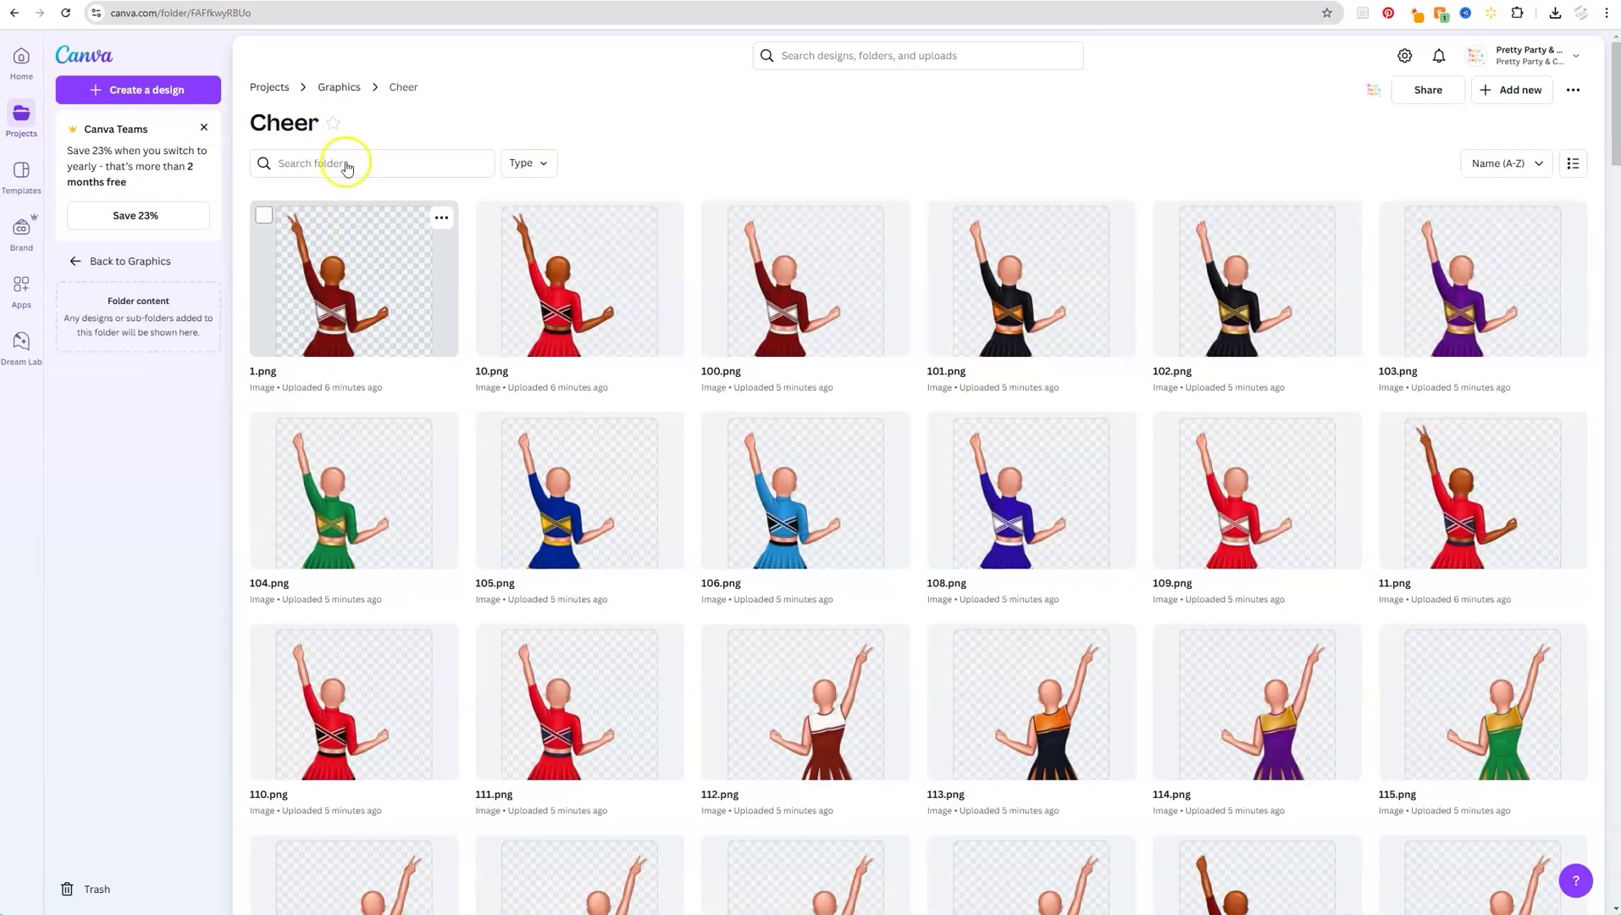
pyautogui.click(339, 87)
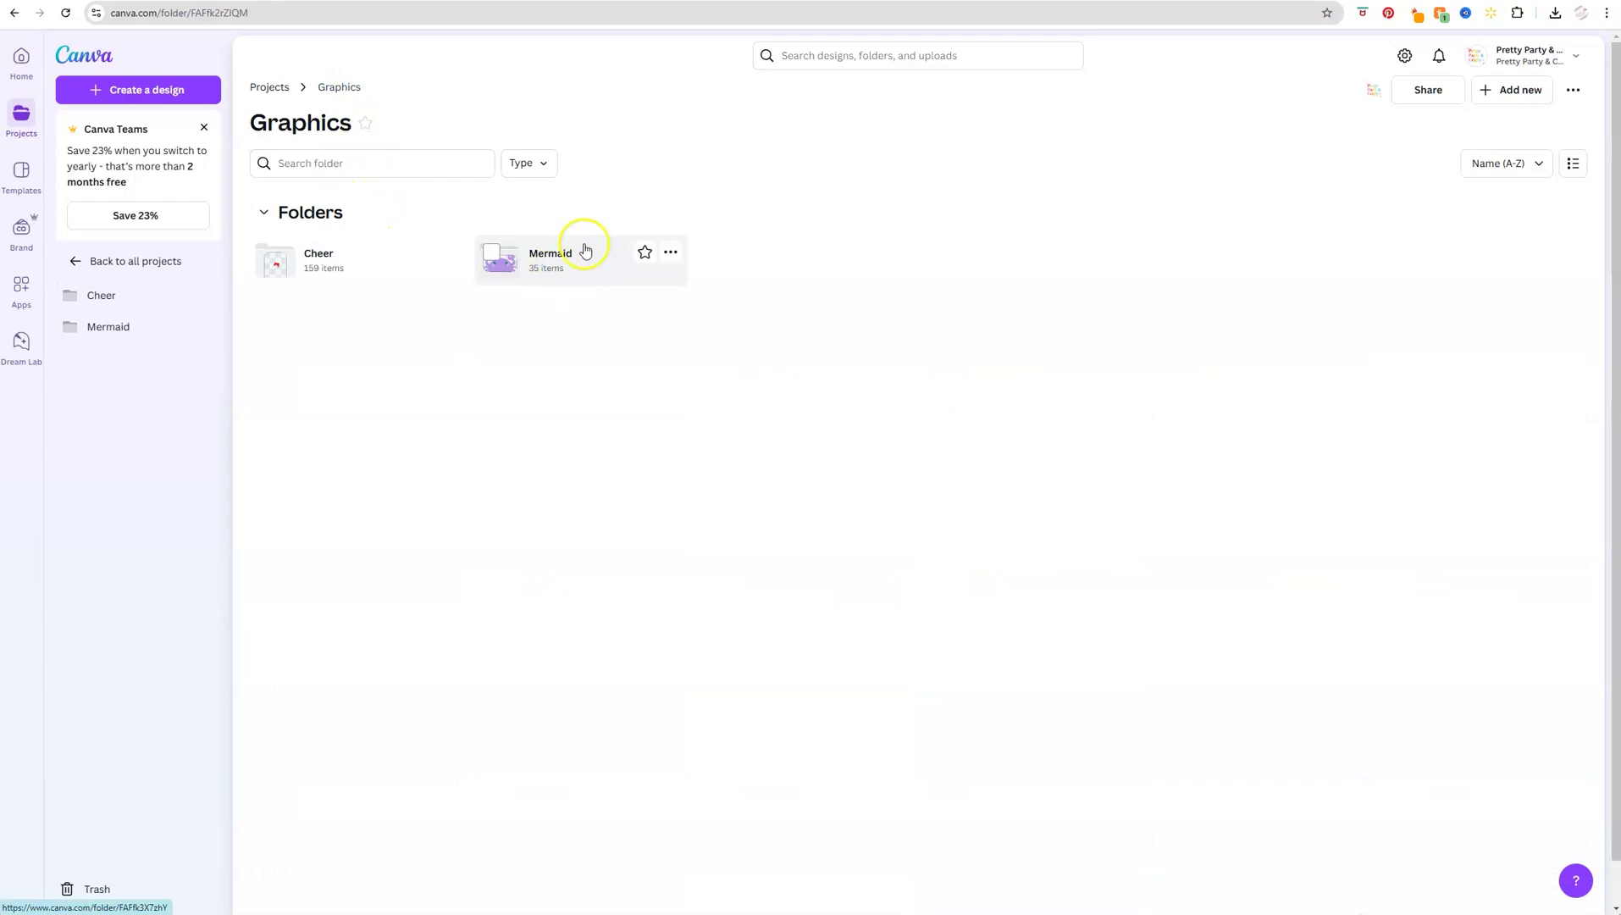
pyautogui.click(572, 271)
pyautogui.scroll(-3, 587, 381)
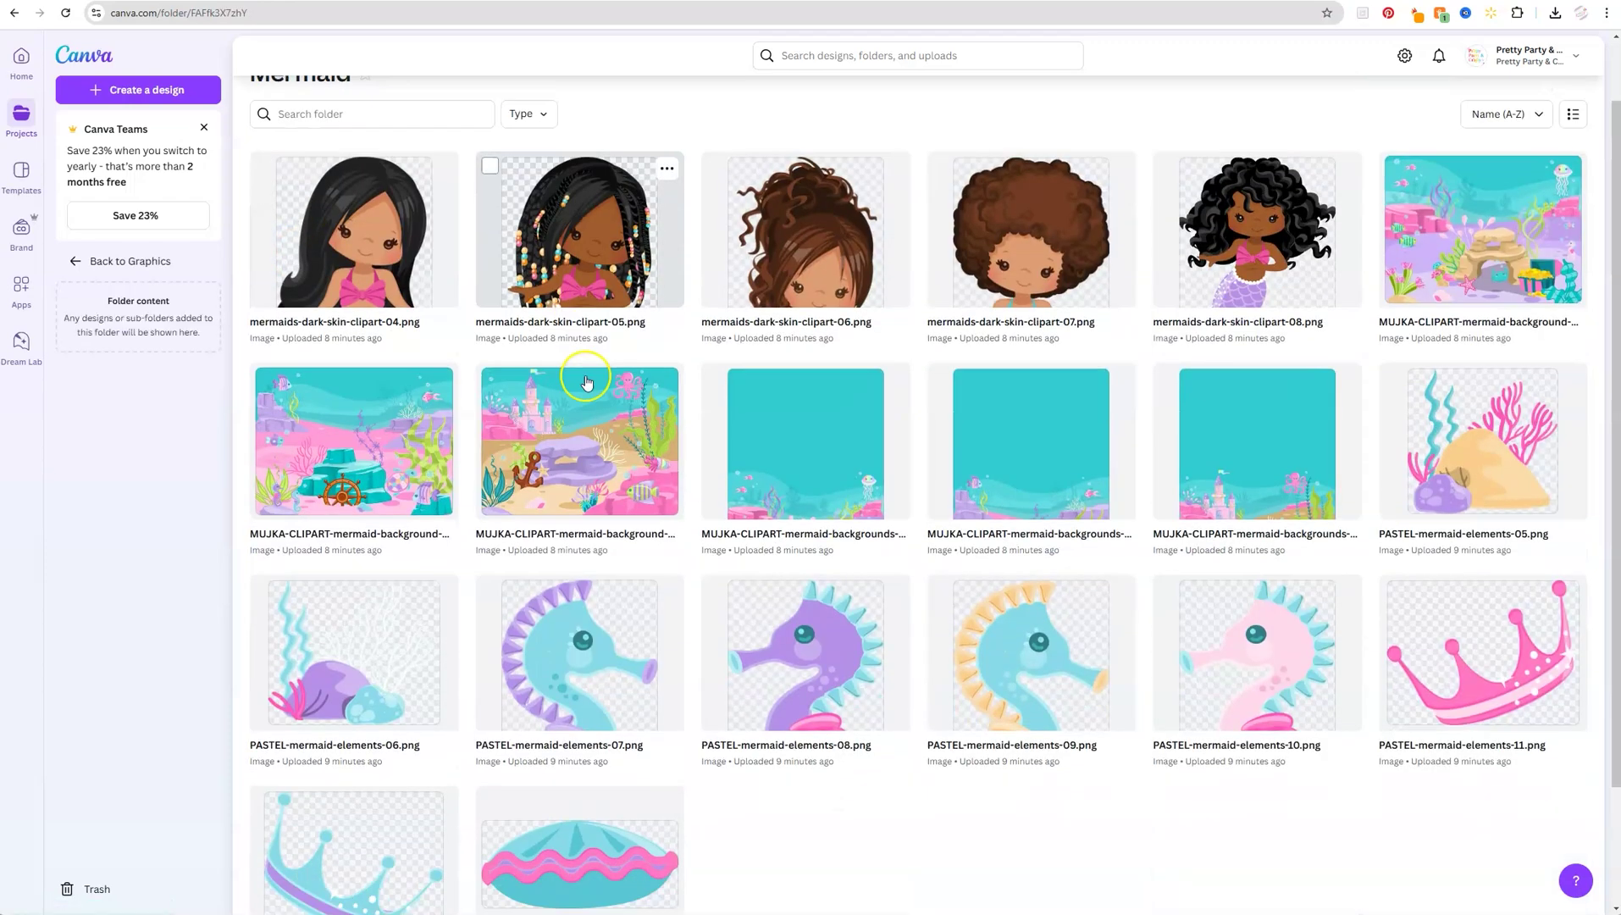
pyautogui.scroll(3, 587, 381)
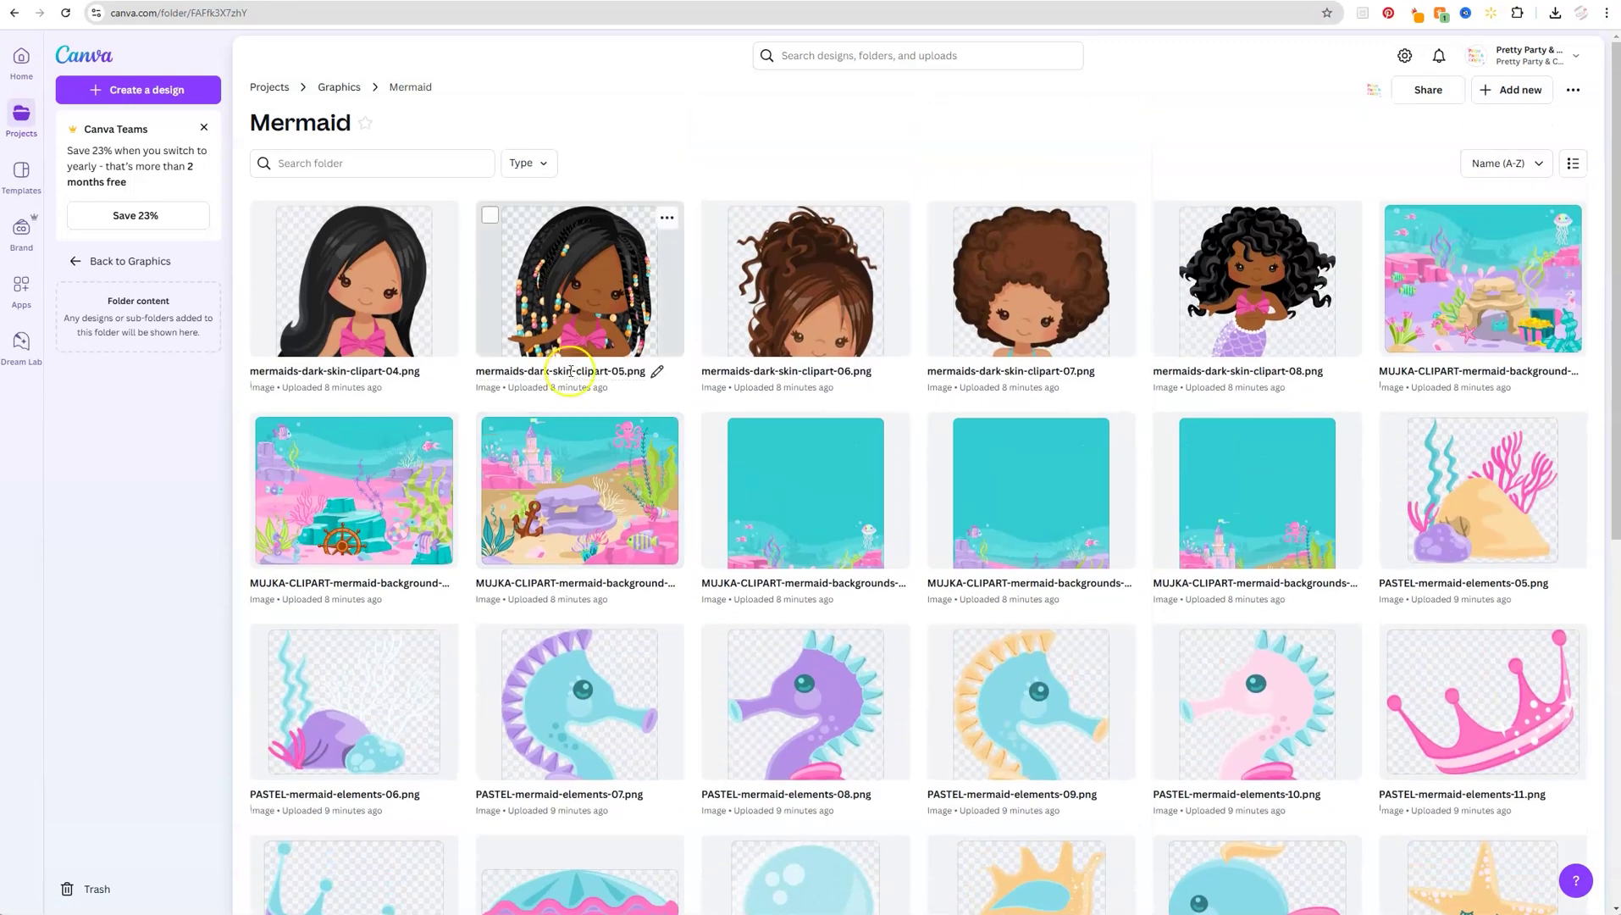
pyautogui.click(341, 88)
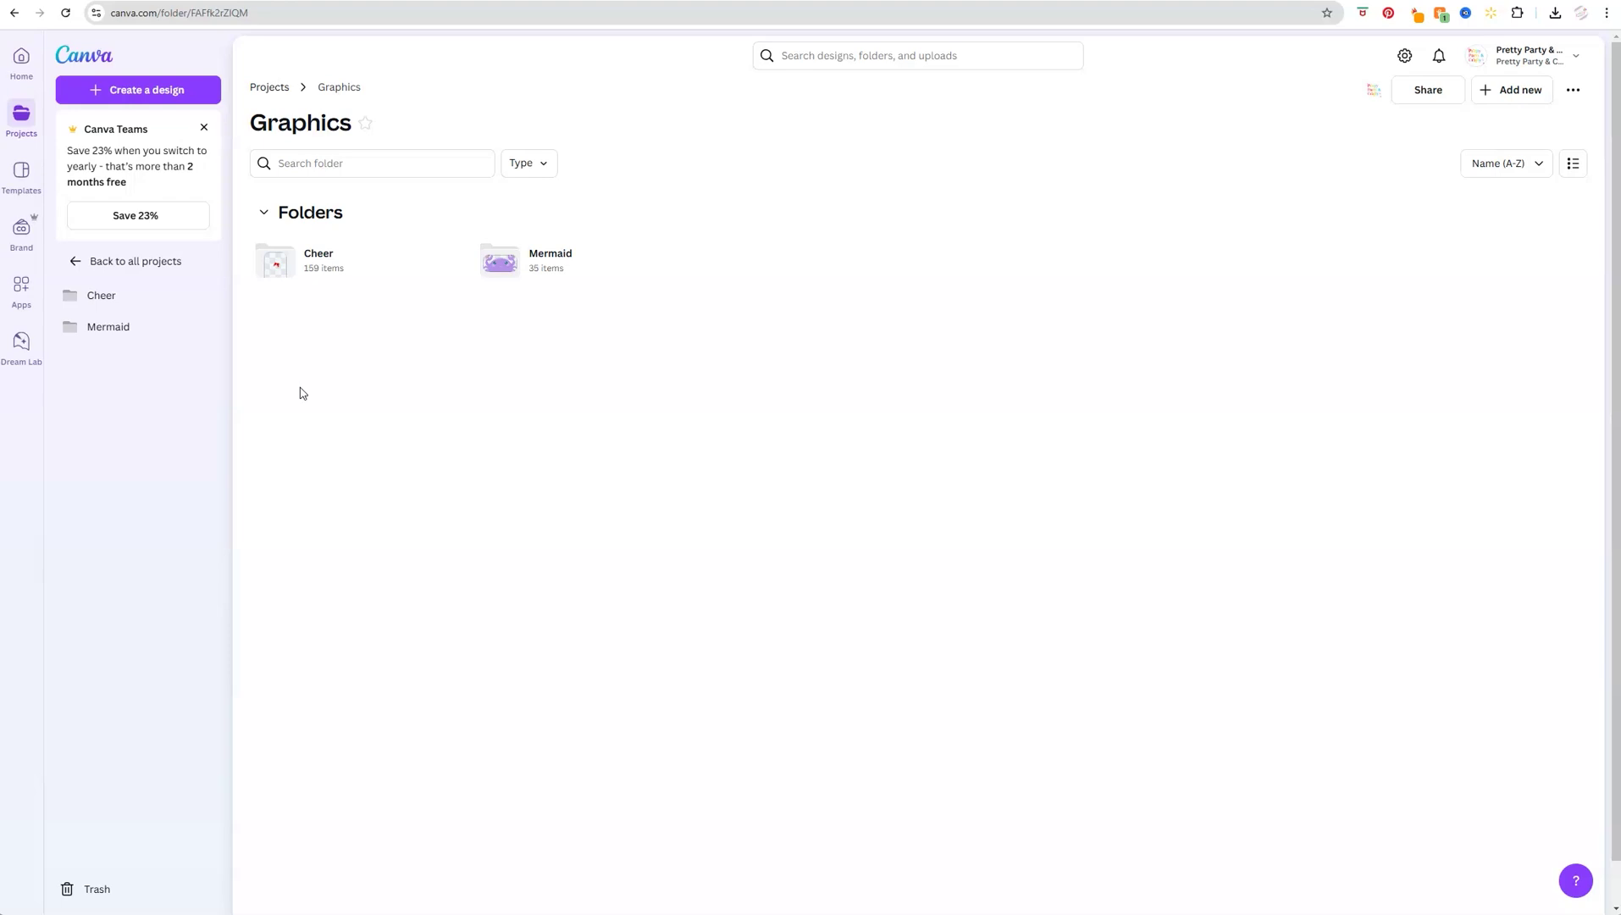
# Step: Return to Graphics via the folder list, then create and open a new 'Circus' subfolder
pyautogui.click(288, 90)
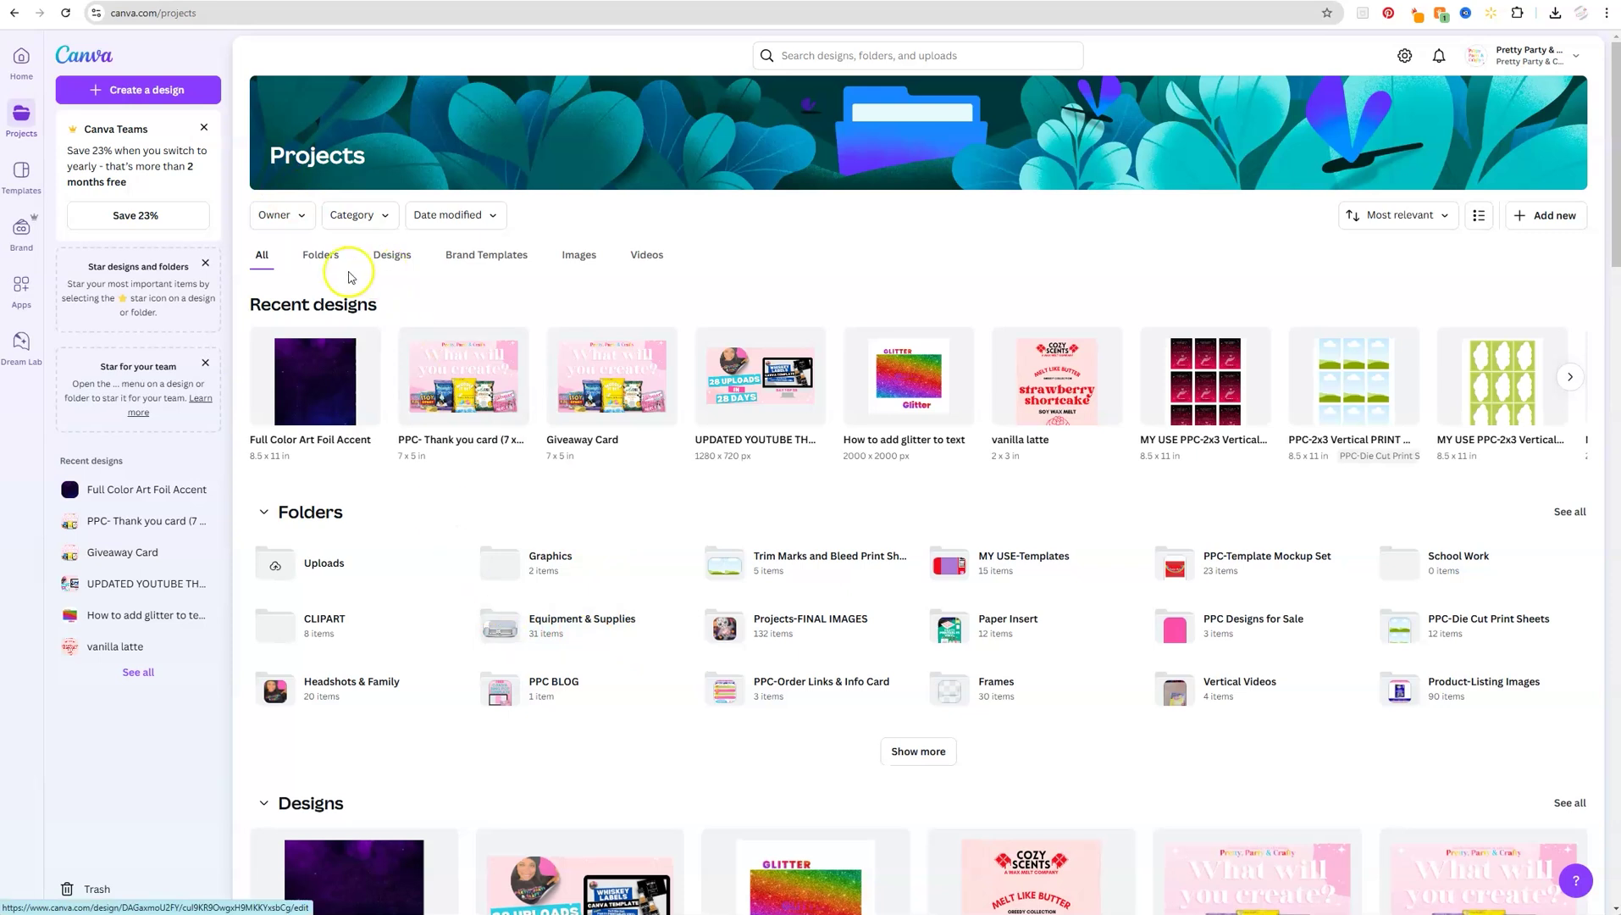
pyautogui.click(320, 256)
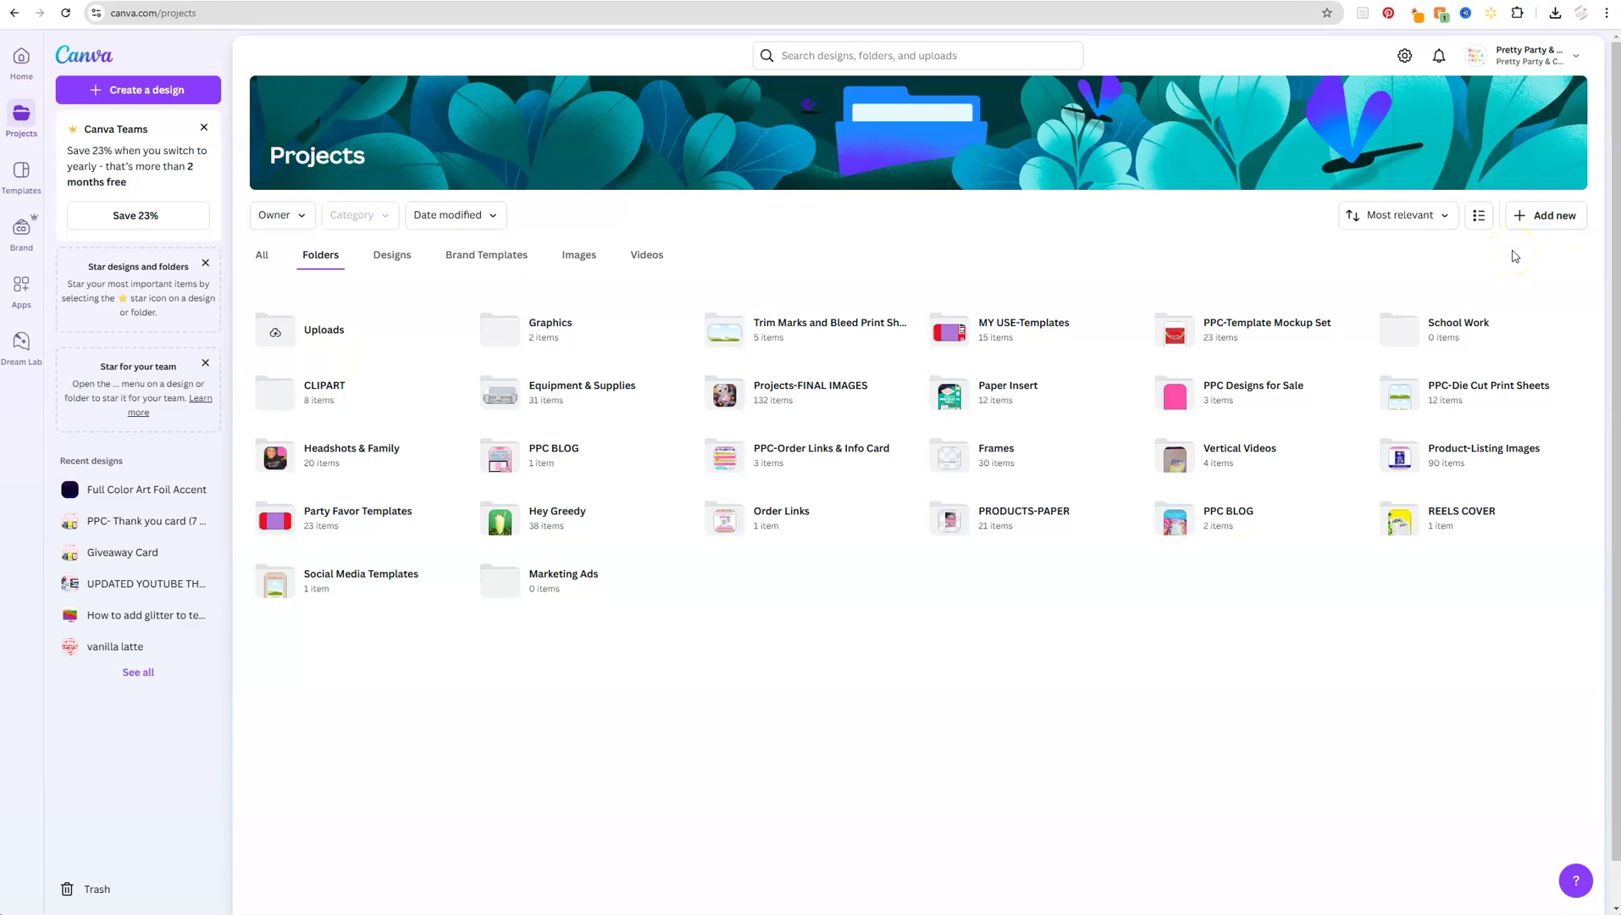
pyautogui.click(540, 343)
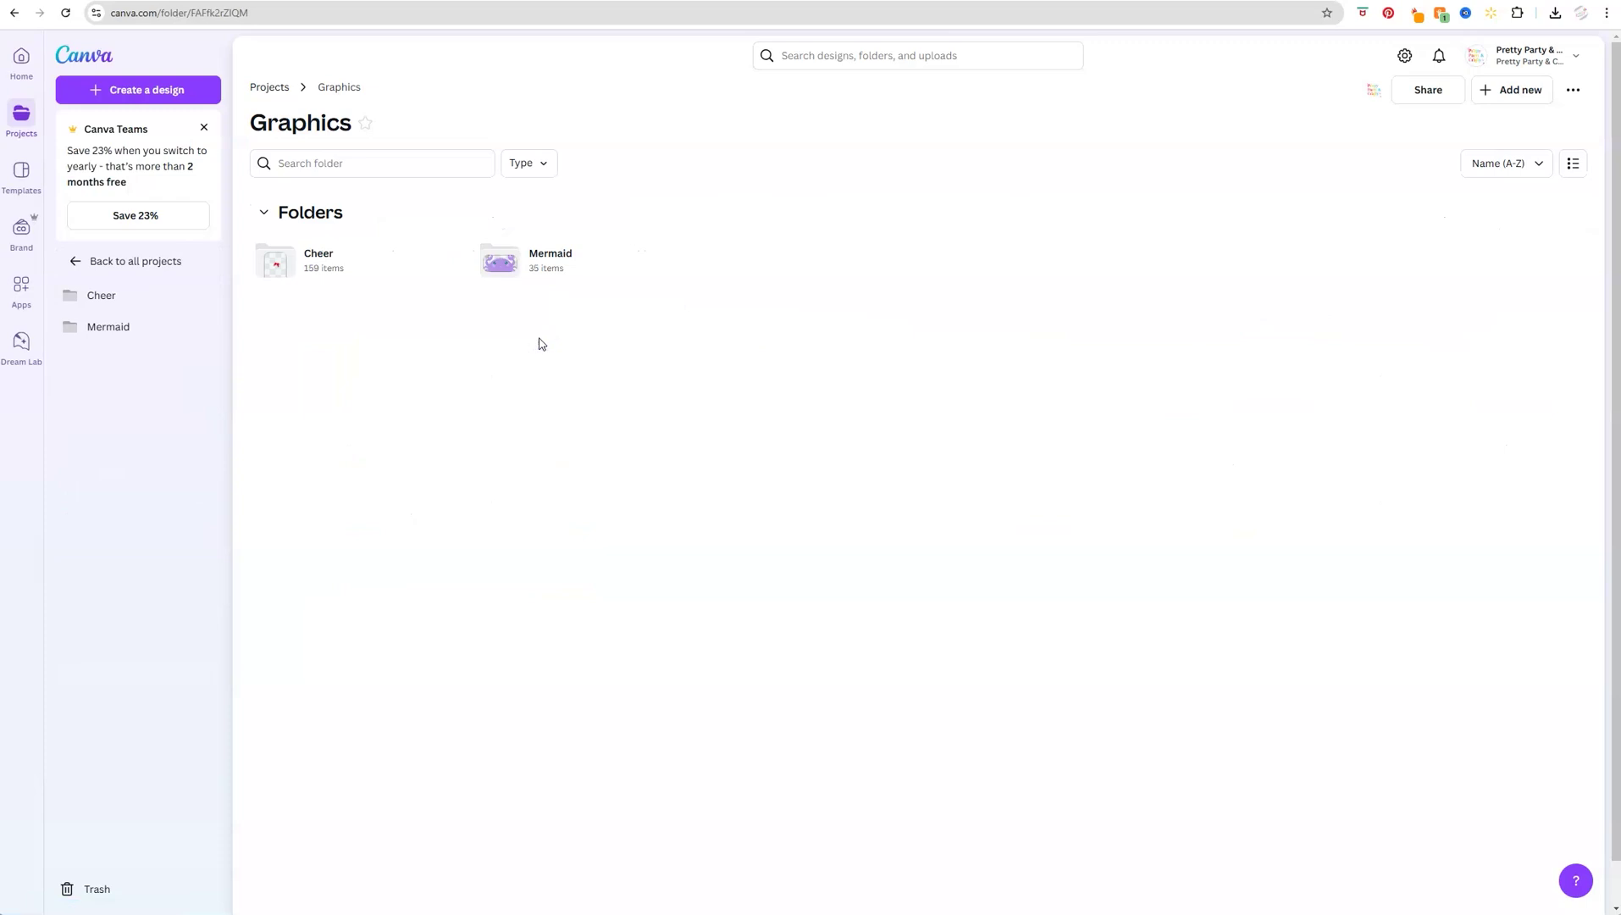
pyautogui.click(1514, 91)
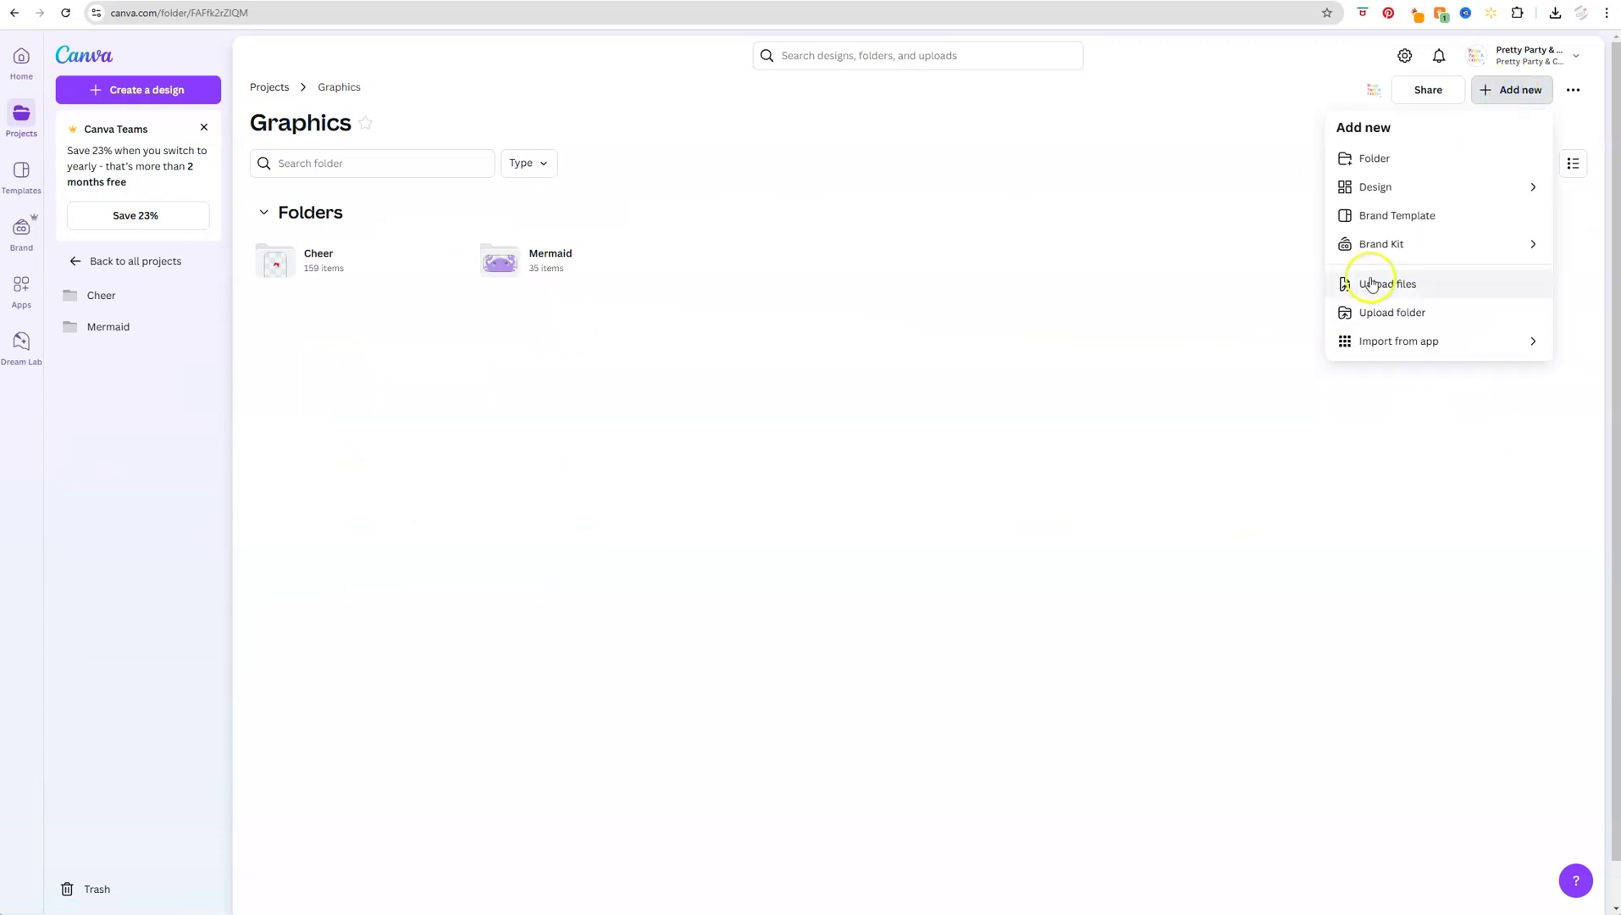
pyautogui.click(1400, 150)
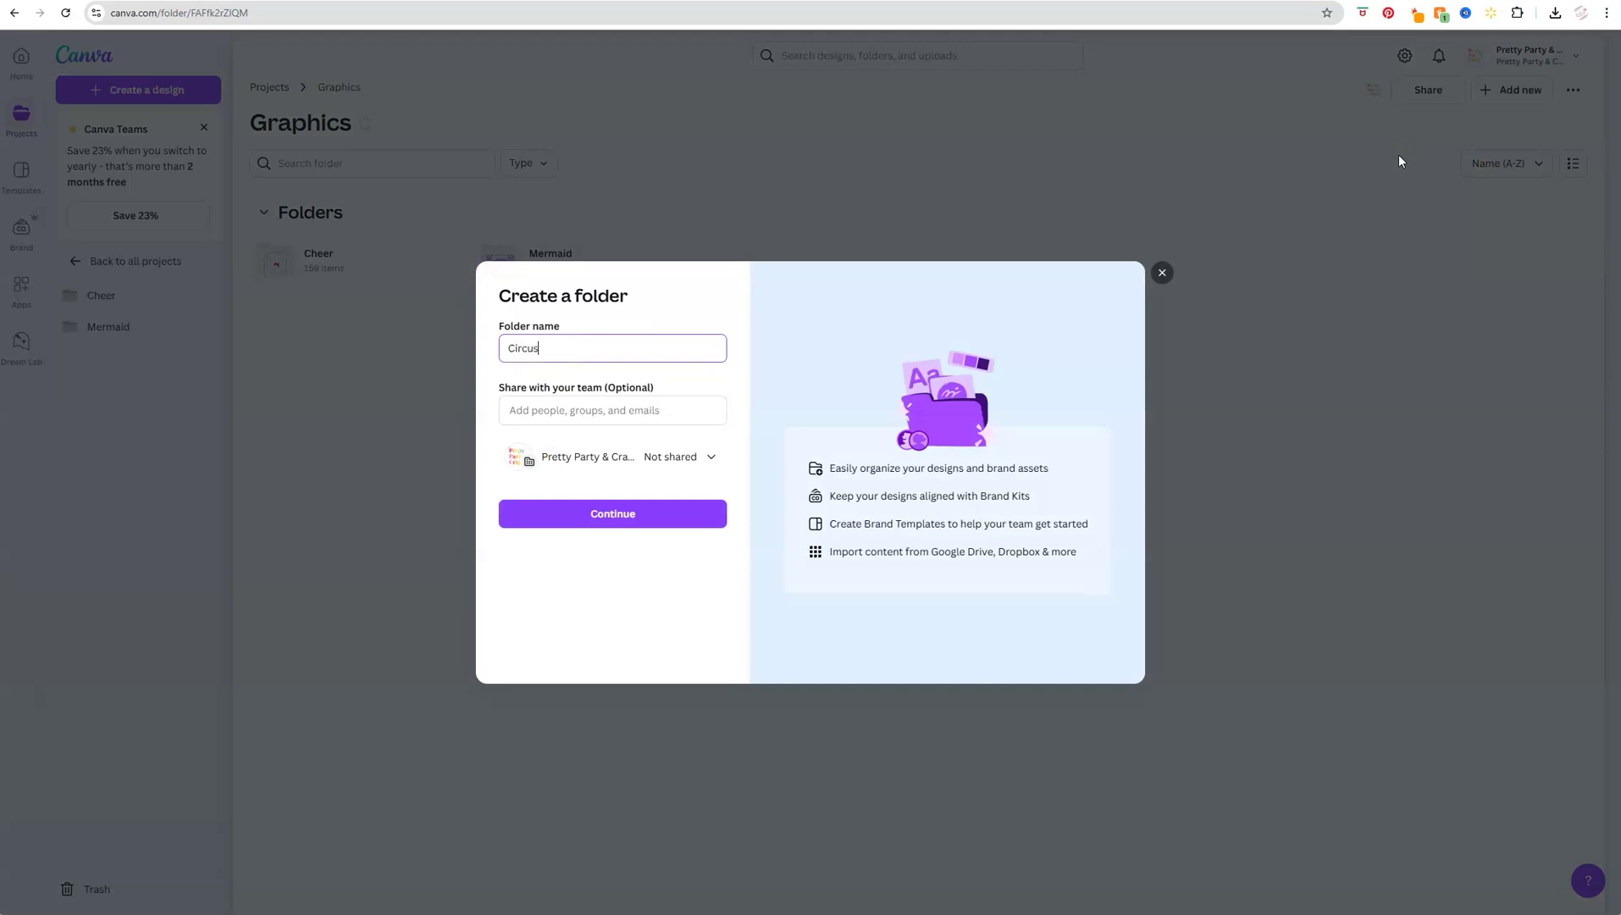
pyautogui.click(651, 515)
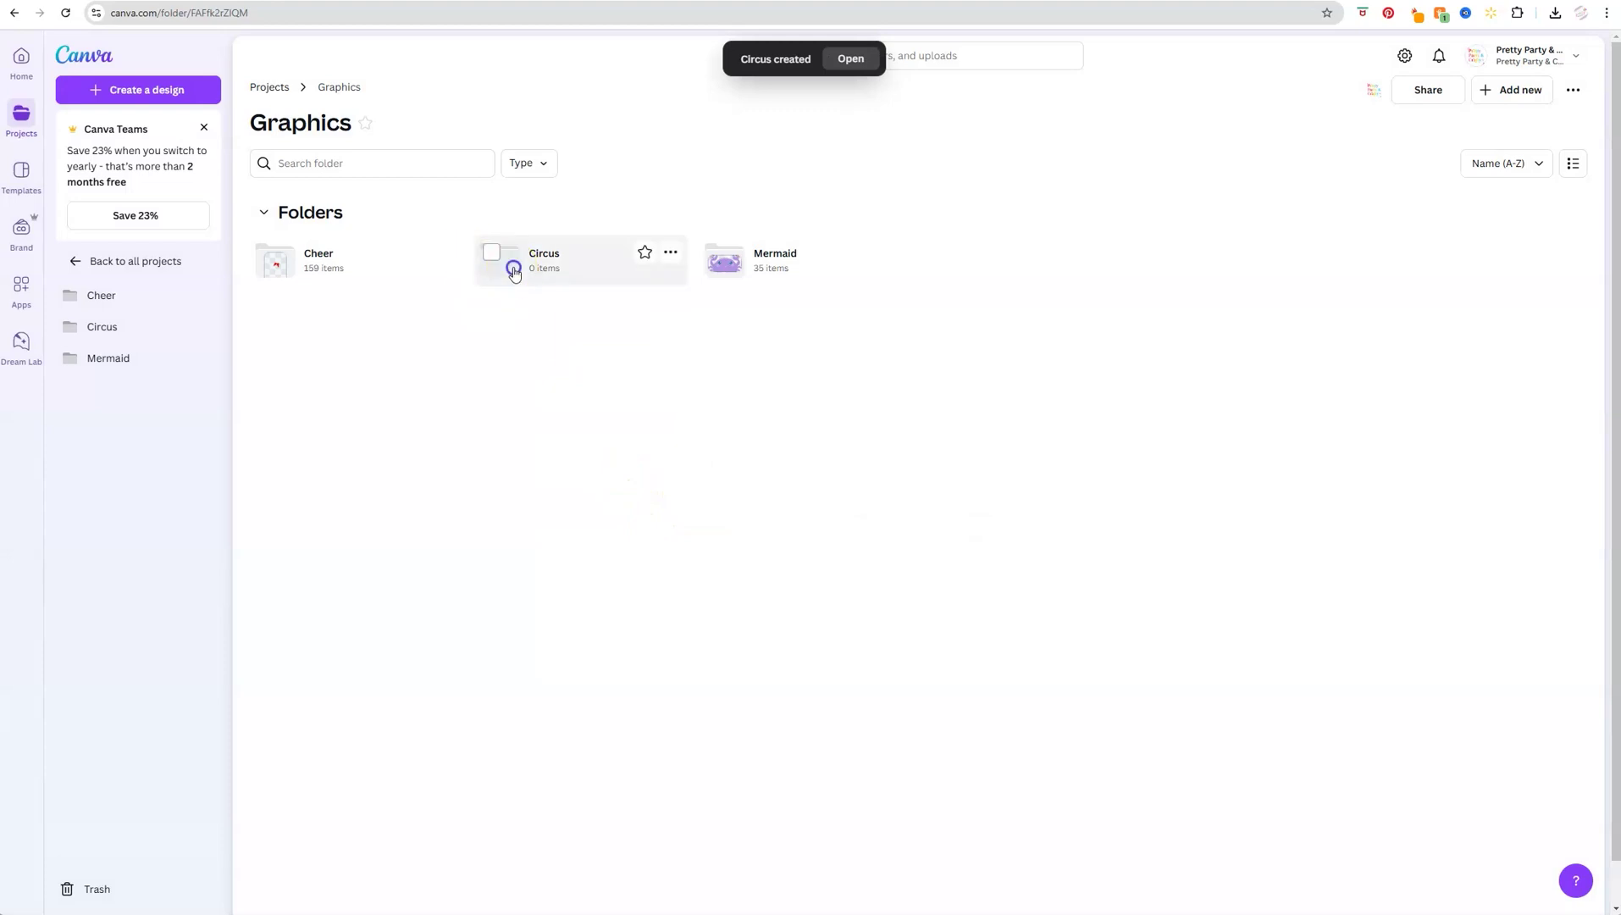
pyautogui.click(514, 271)
# Step: Upload three PNGs from the PASTEL CIRCUS BLACK GIRLS folder into Circus
pyautogui.hotkey('alt', 'Tab')
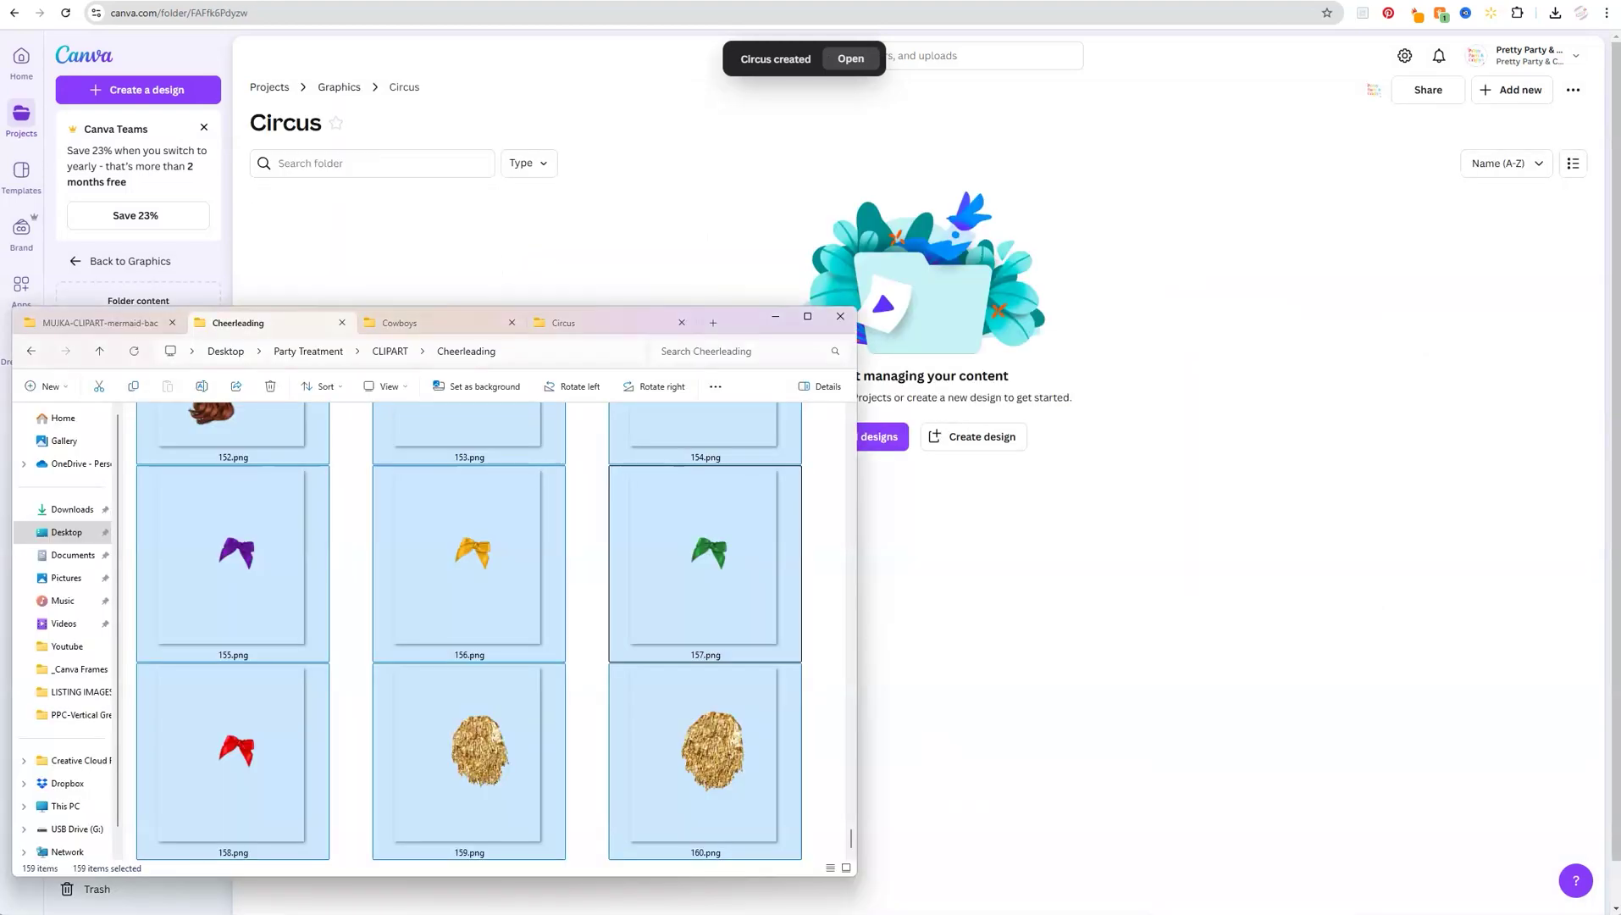
pyautogui.click(551, 321)
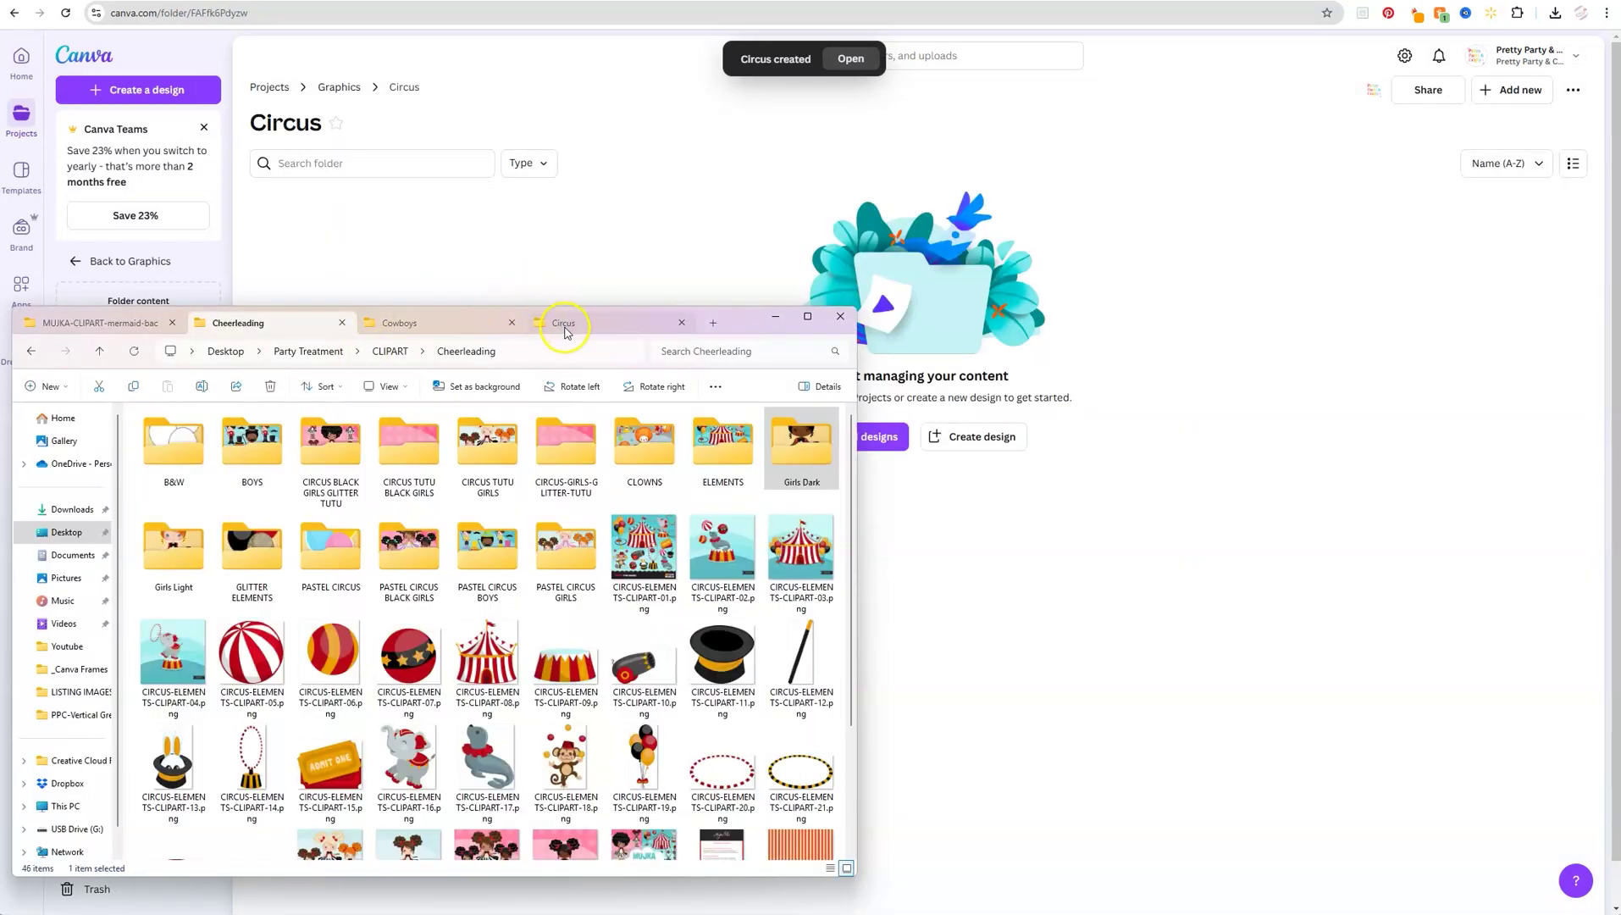
pyautogui.doubleClick(424, 559)
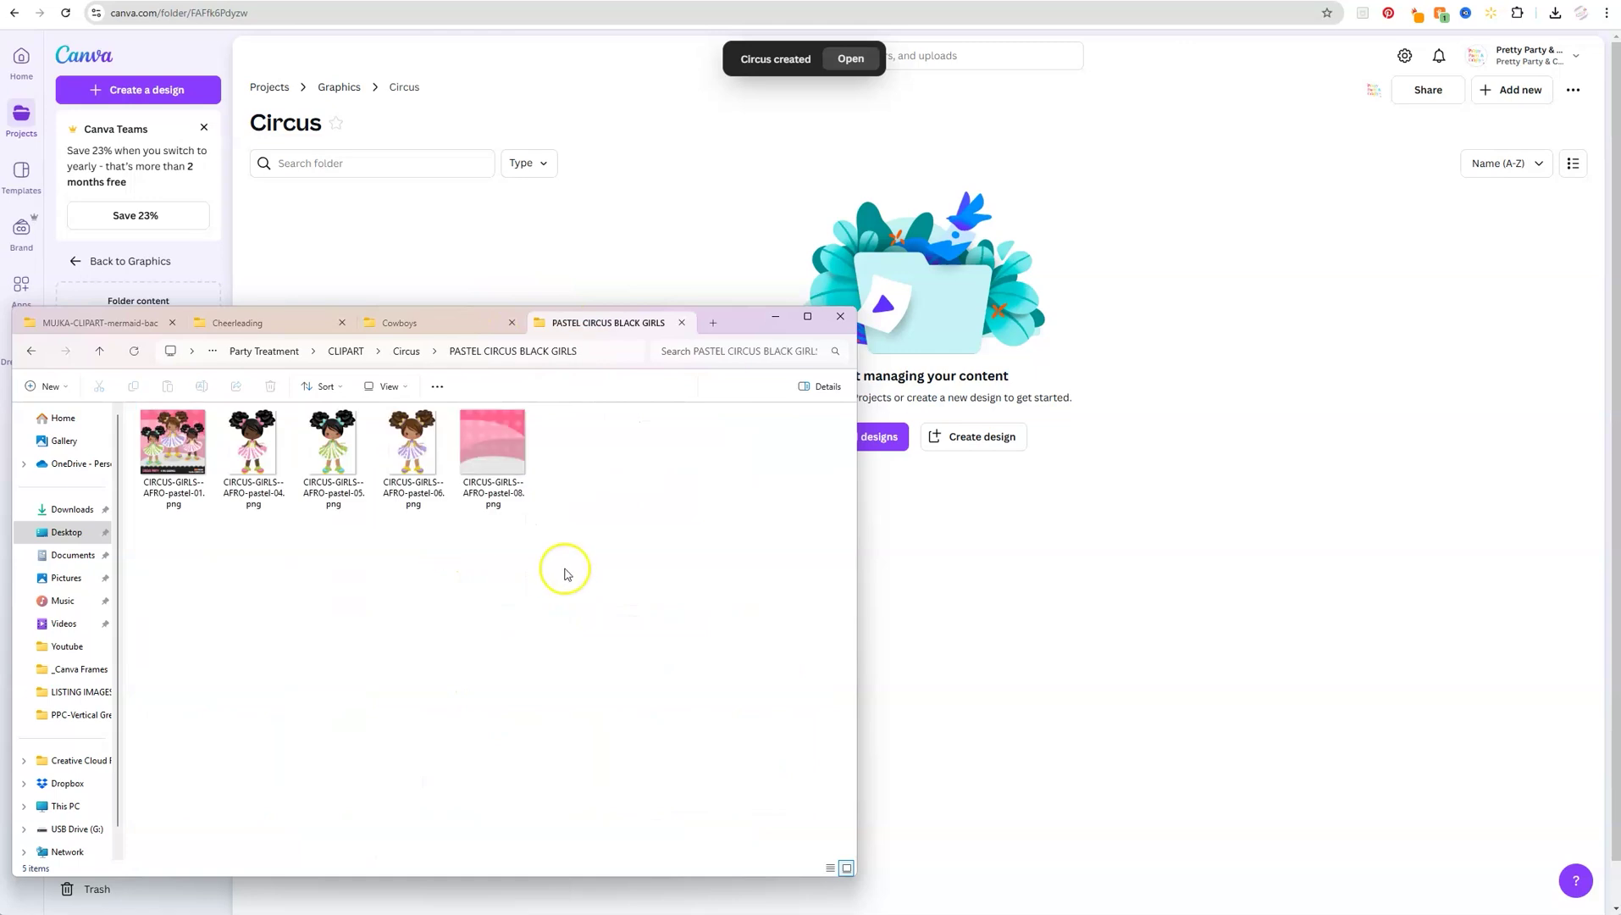
pyautogui.moveTo(272, 563); pyautogui.dragTo(418, 483)
pyautogui.moveTo(330, 440); pyautogui.dragTo(755, 683)
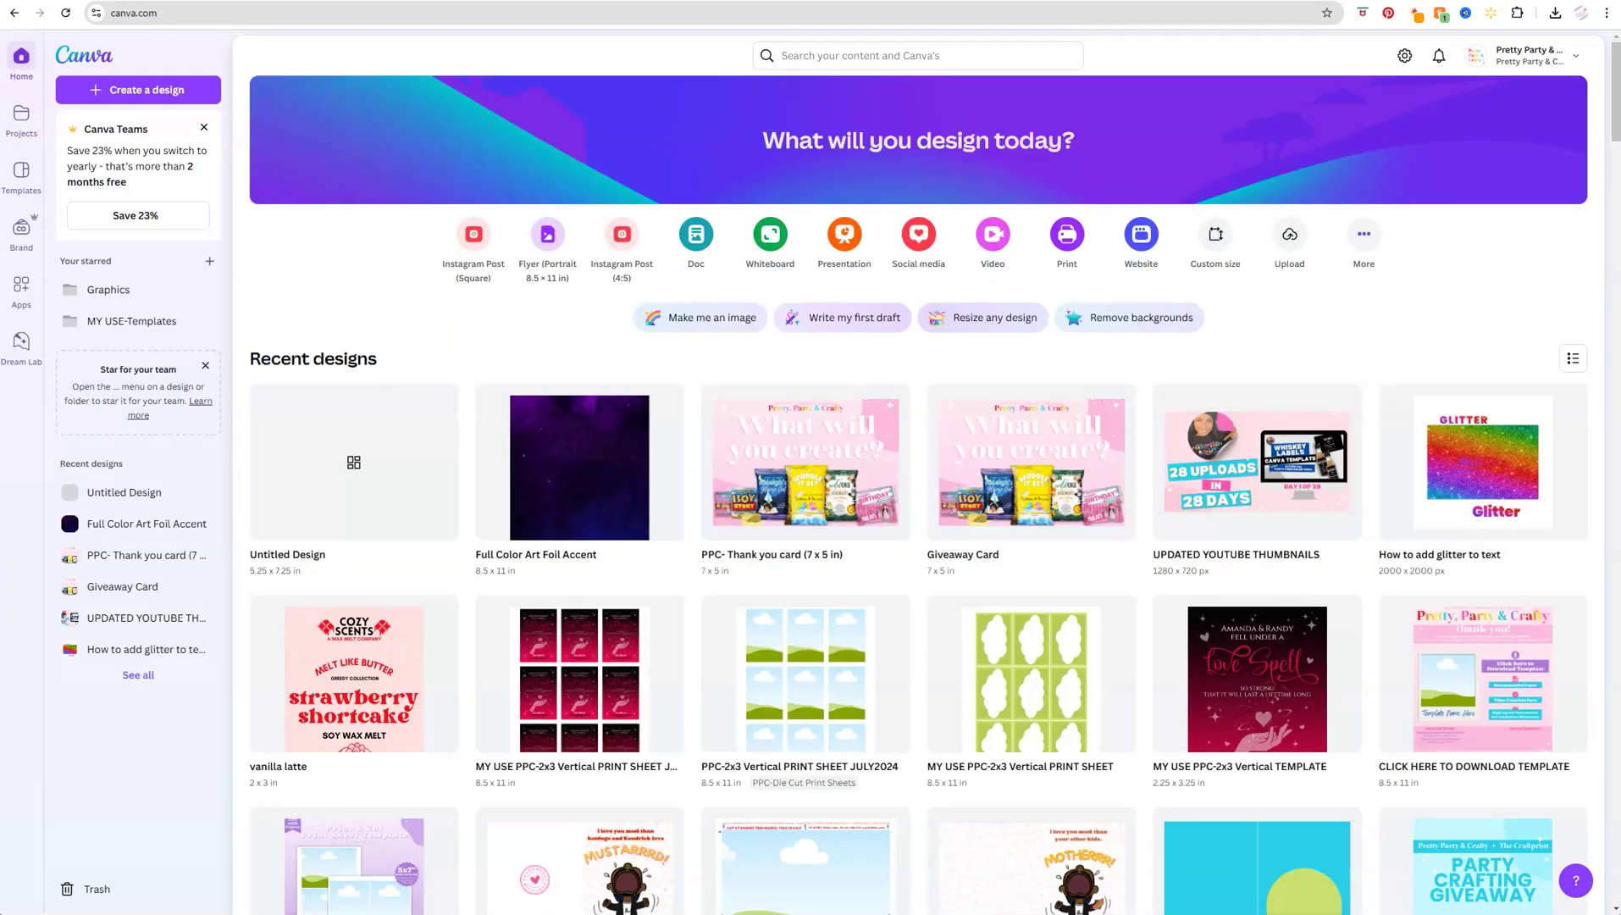
# Step: Select the six cherry and pink pattern images in the Uploads folder
pyautogui.click(21, 119)
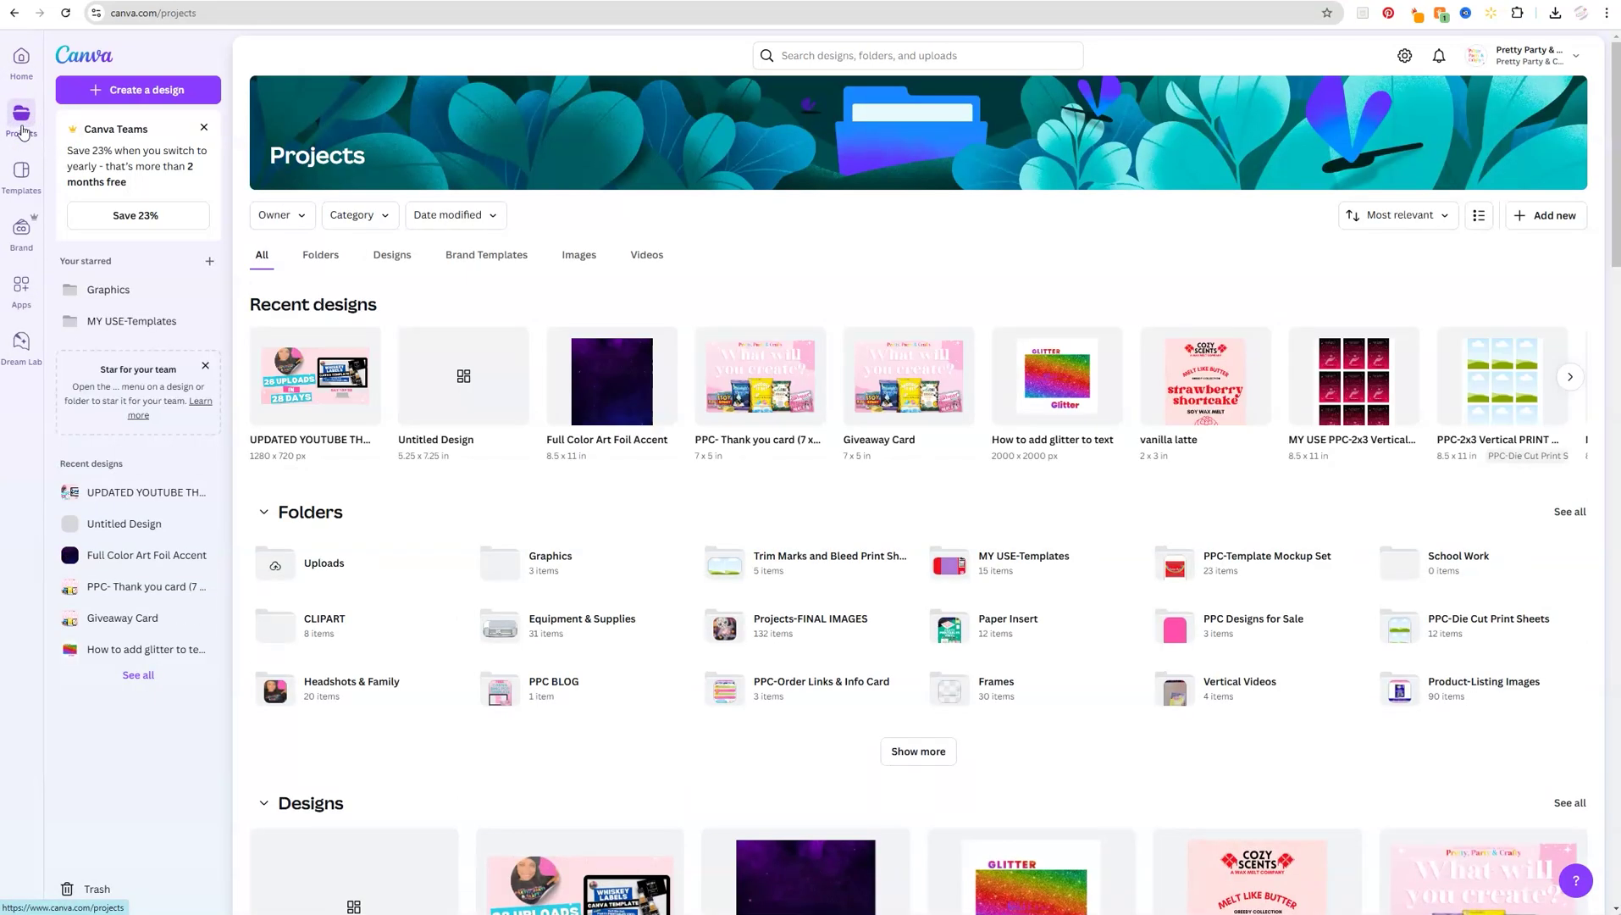
pyautogui.click(312, 562)
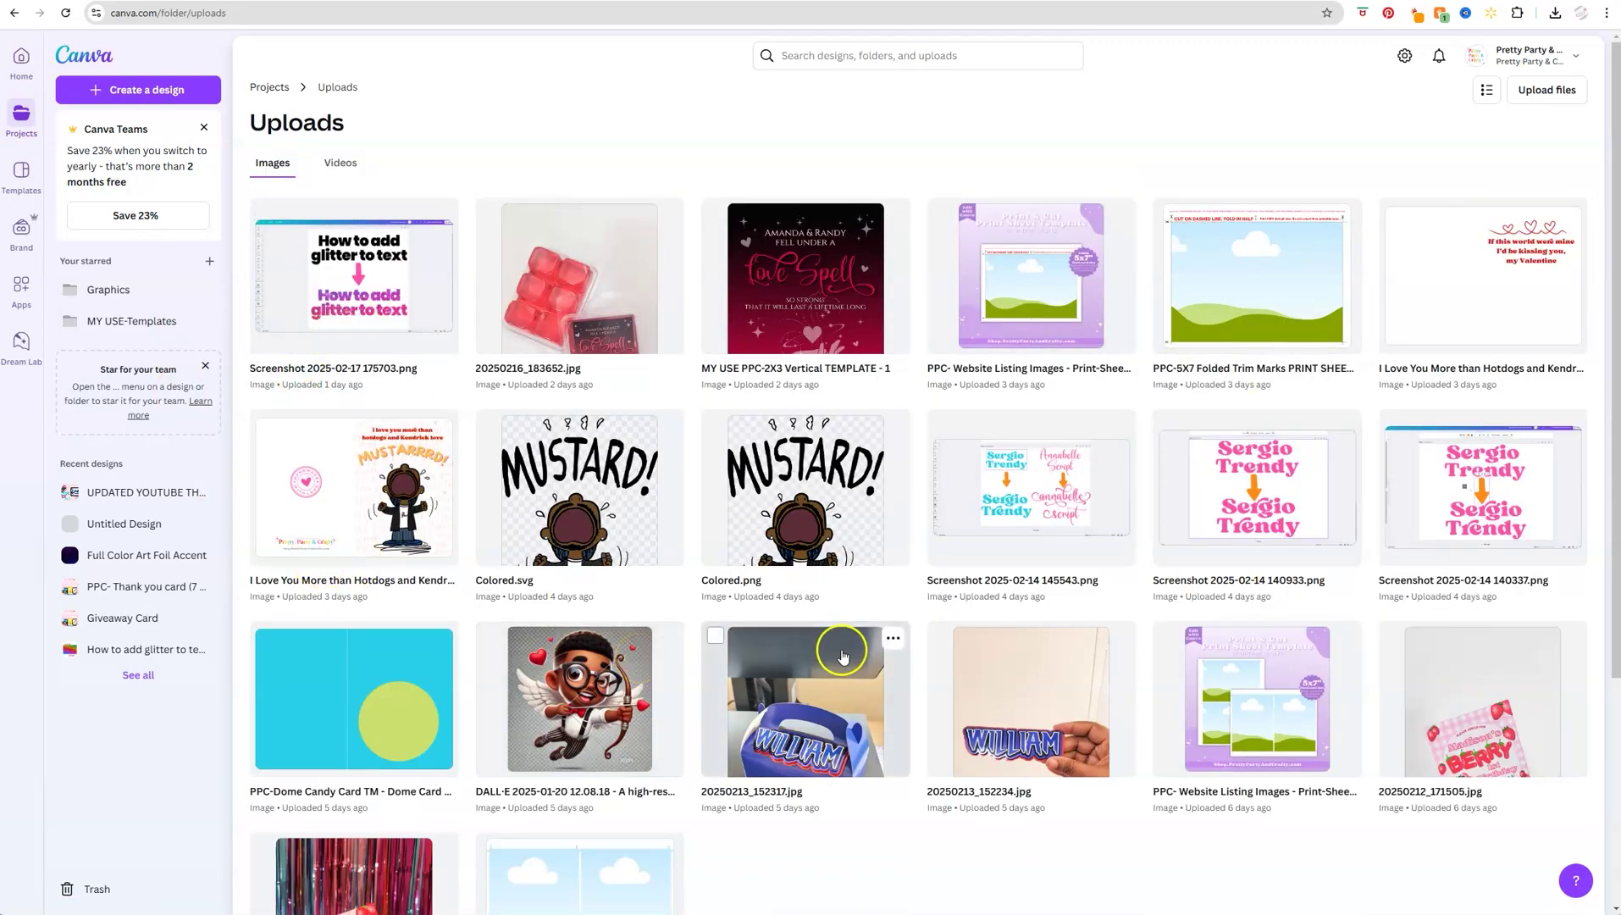
pyautogui.scroll(-10, 1022, 677)
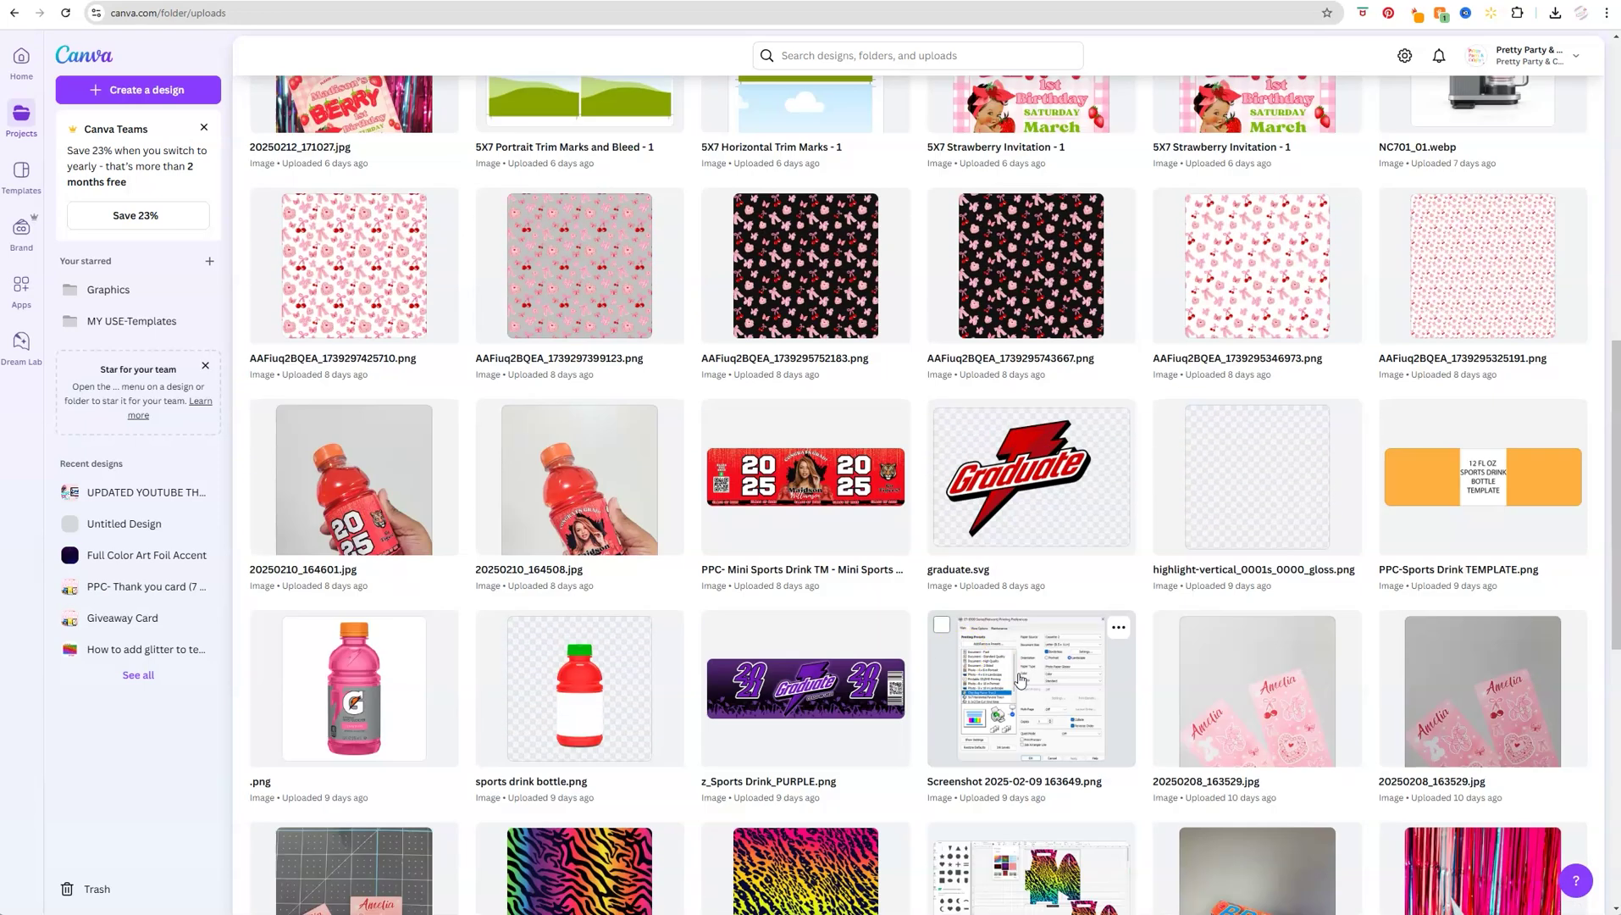
pyautogui.click(326, 261)
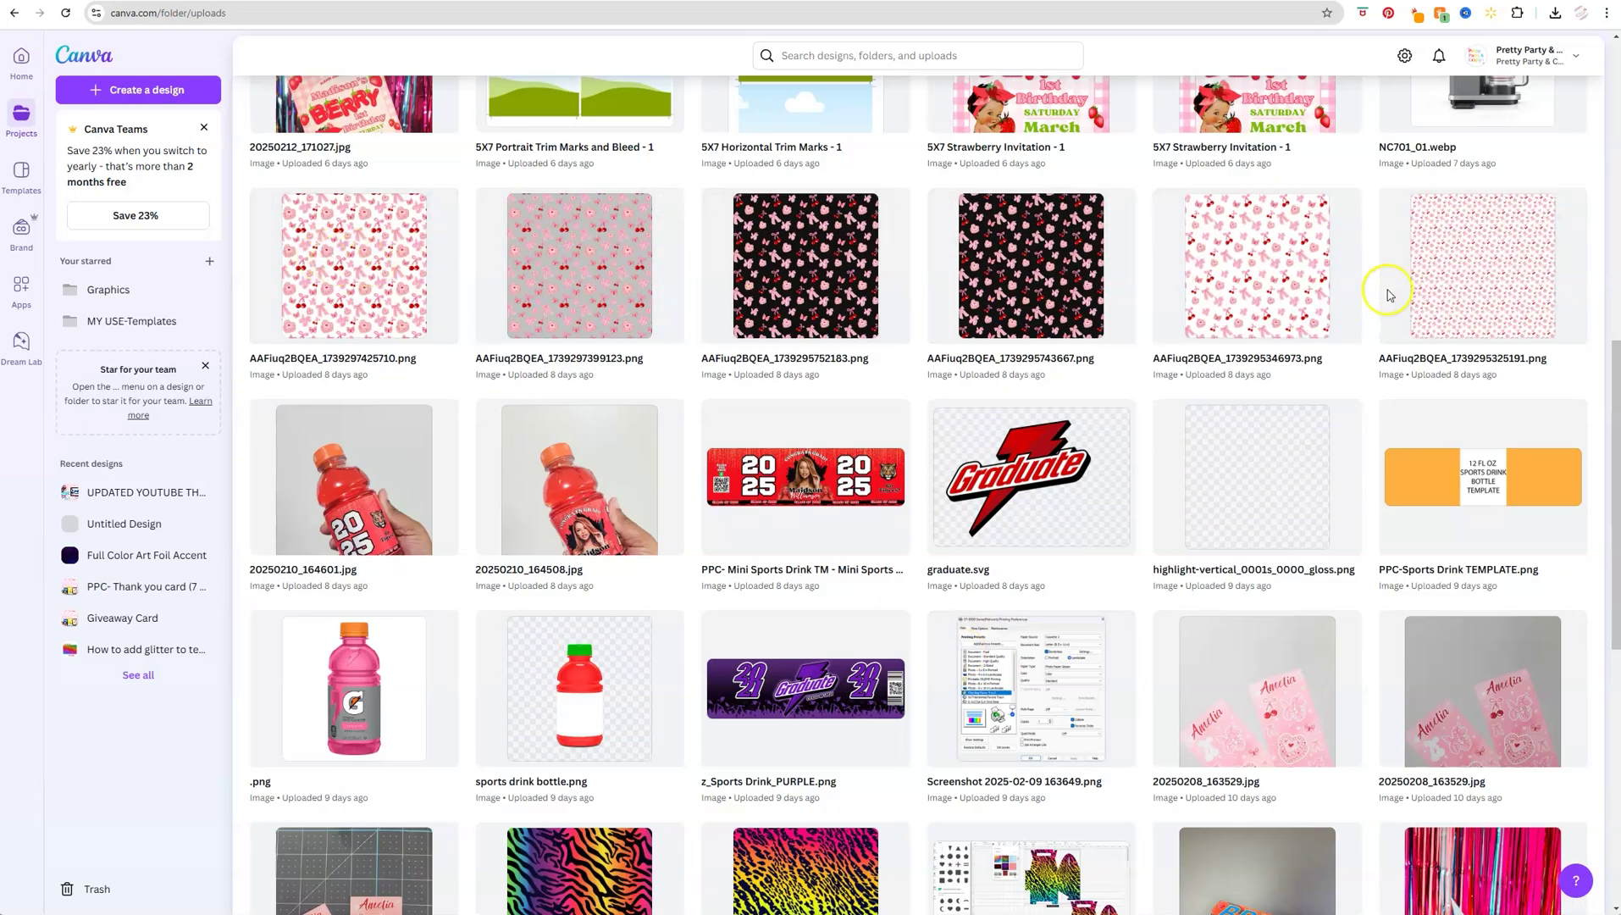
pyautogui.click(264, 201)
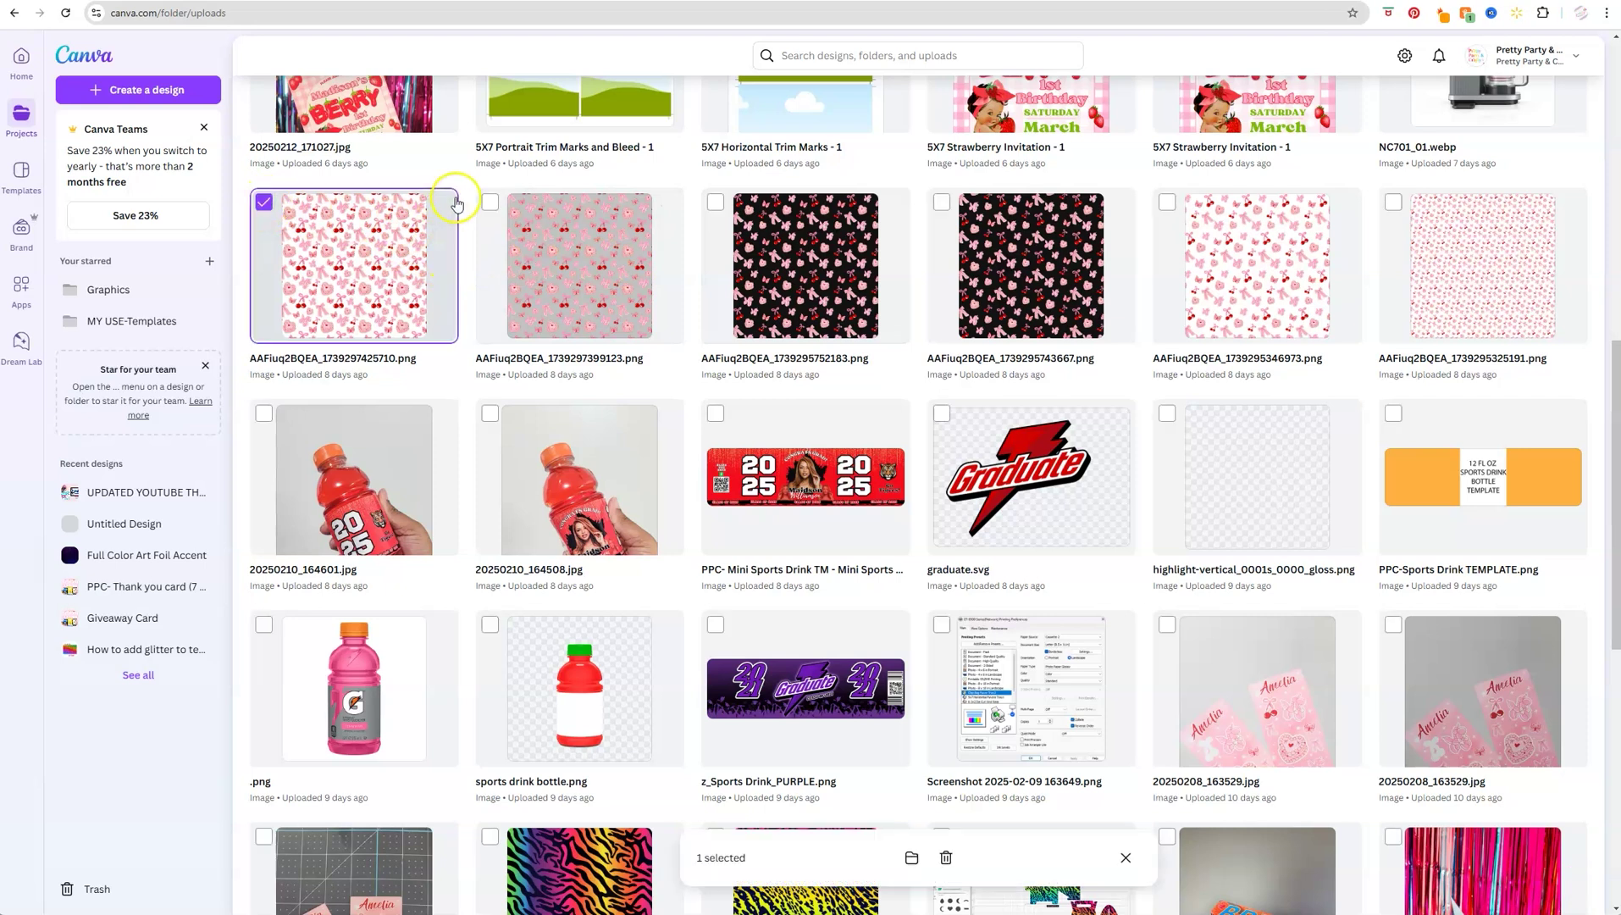
pyautogui.click(490, 201)
pyautogui.click(716, 202)
pyautogui.click(941, 202)
pyautogui.click(1167, 203)
pyautogui.click(1393, 201)
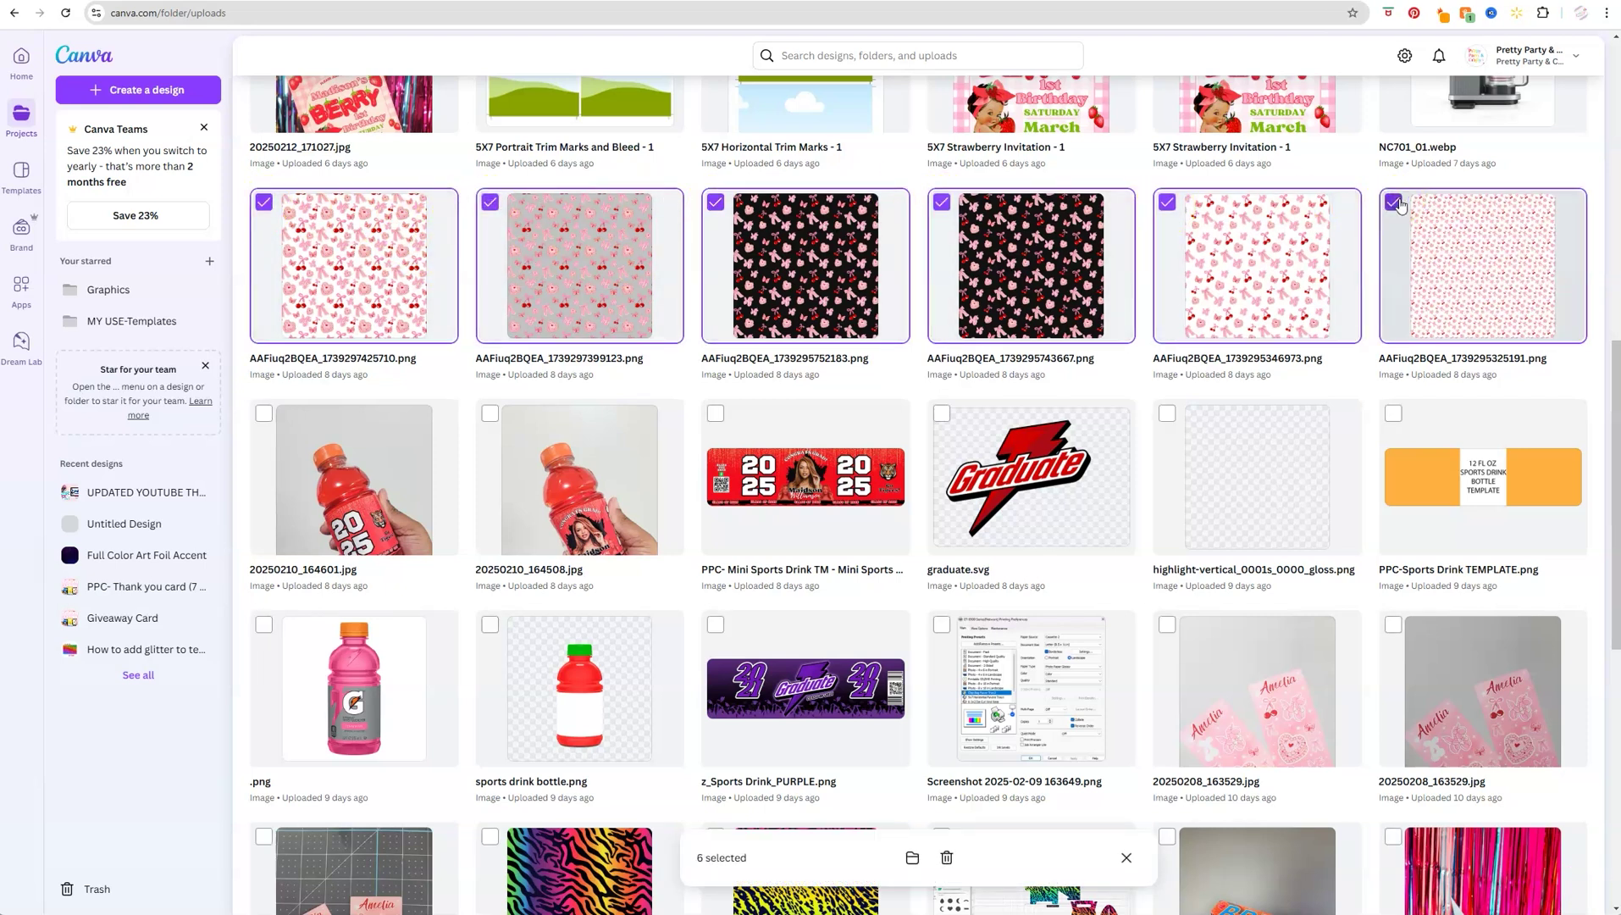
# Step: Move the six selected uploads into the Valentine folder and return to the home page
pyautogui.click(911, 859)
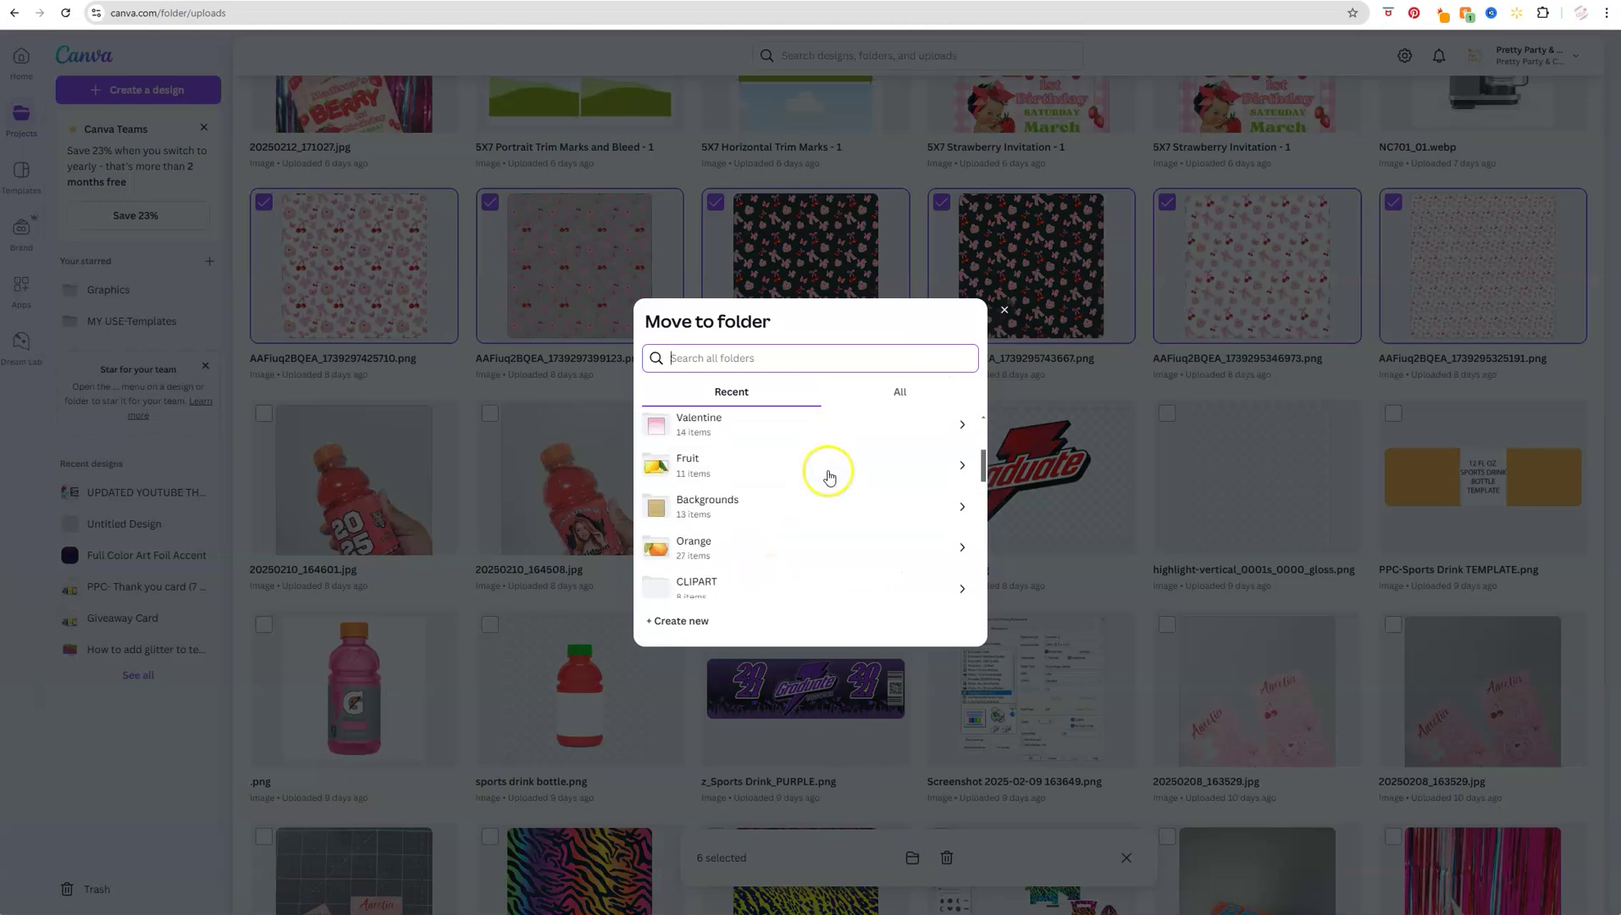
pyautogui.click(721, 428)
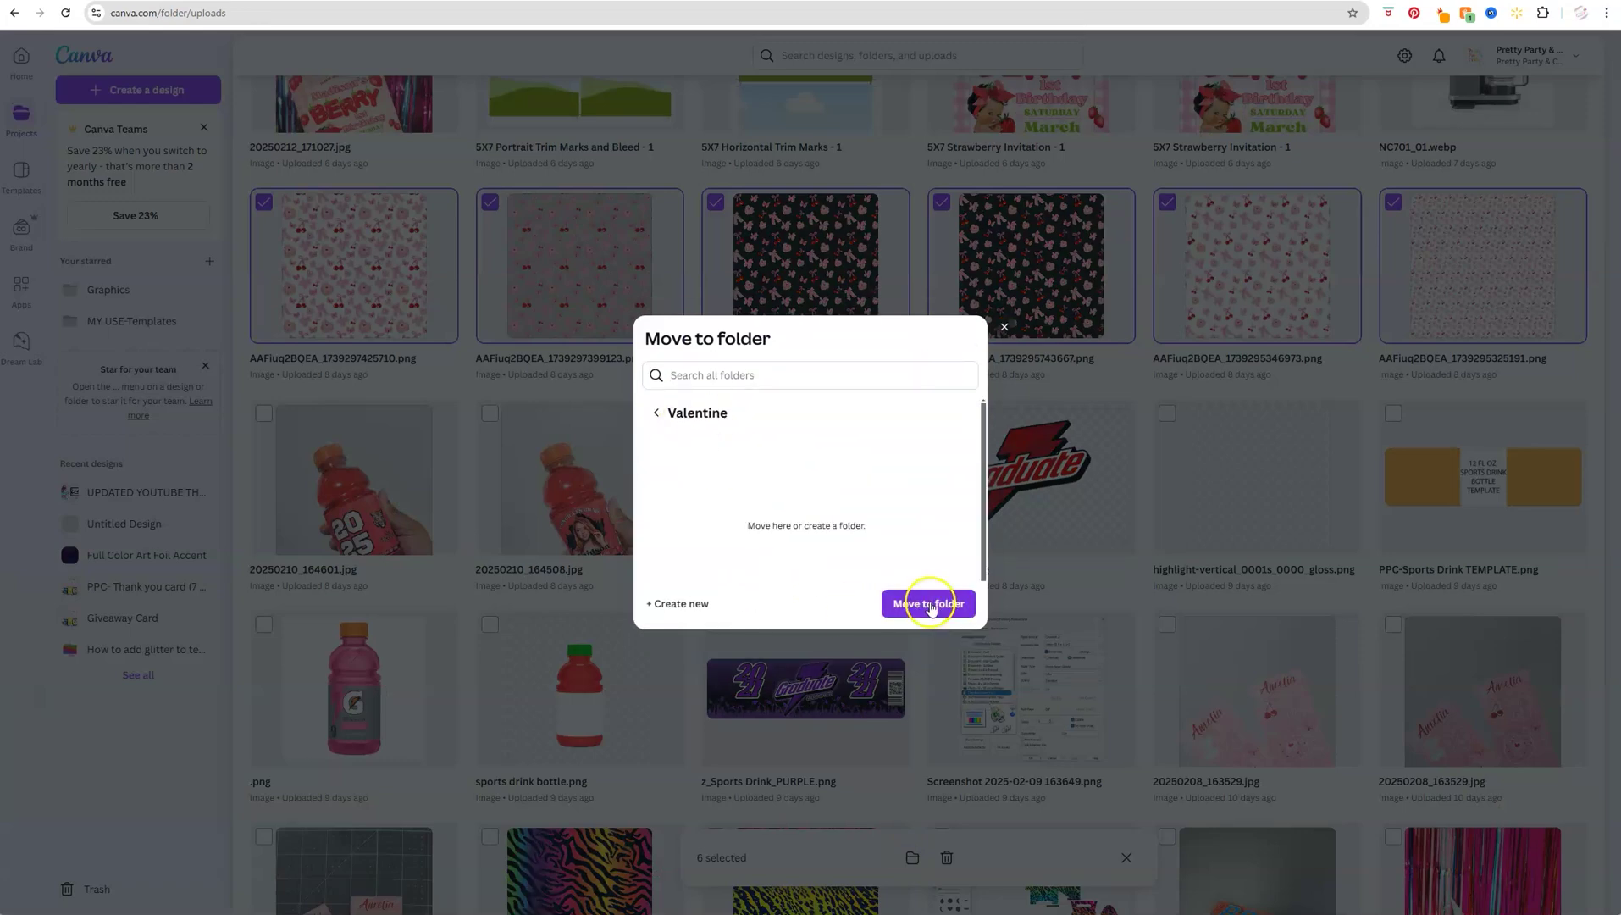
pyautogui.click(932, 603)
pyautogui.click(21, 57)
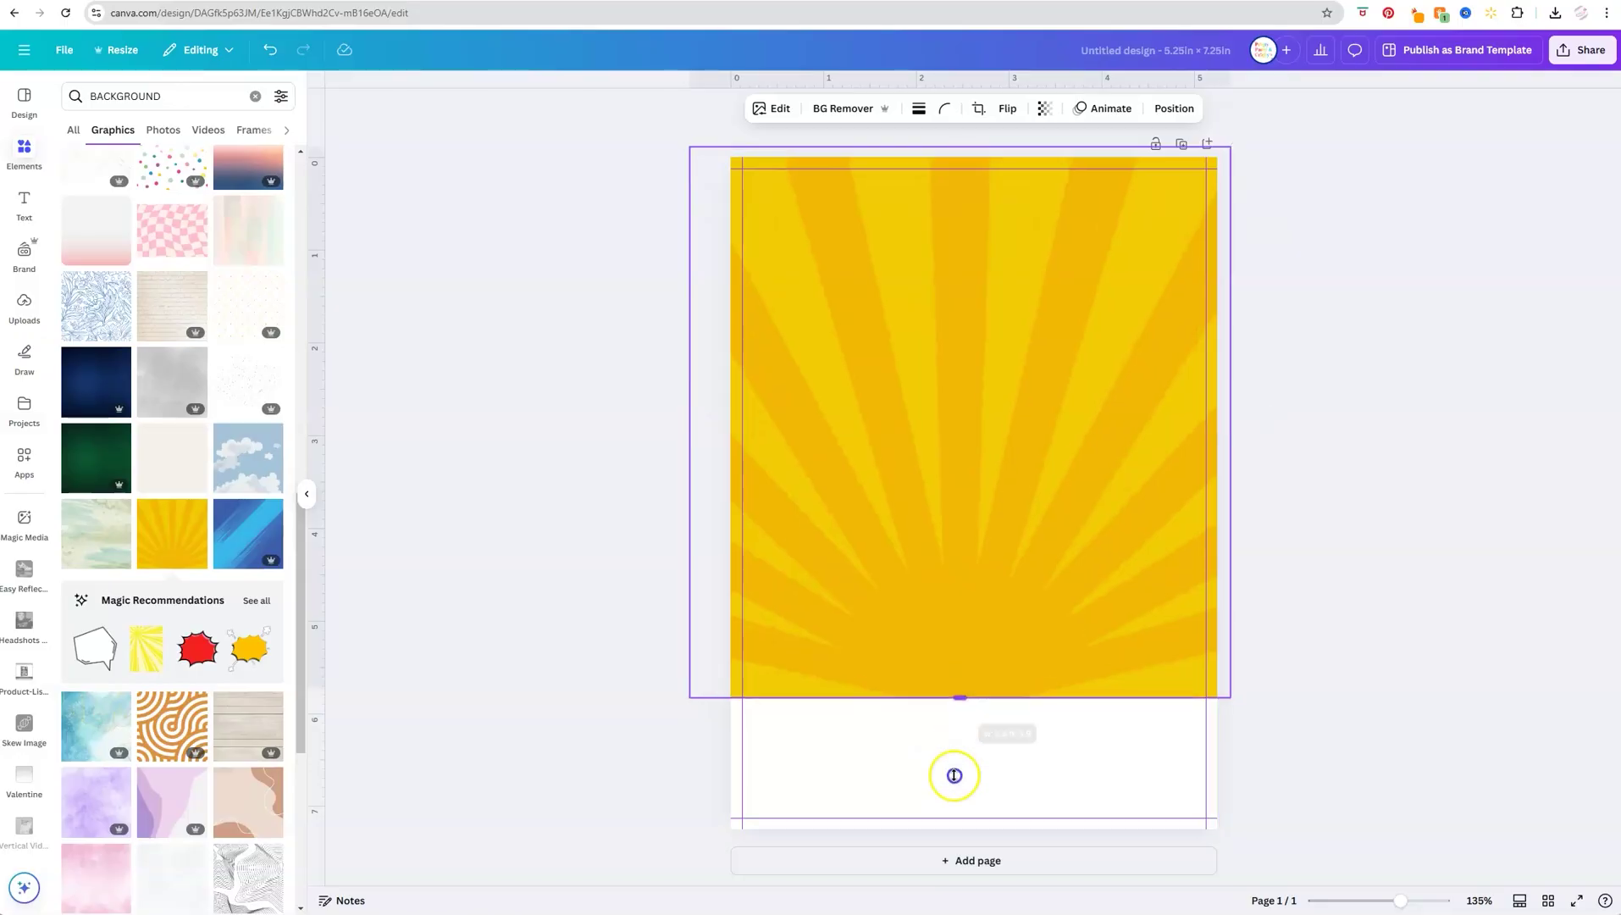
# Step: Stretch the yellow sunburst down to fill the page, then search graphics for 'CIRCUS GIRLS'
pyautogui.moveTo(954, 698); pyautogui.dragTo(960, 818)
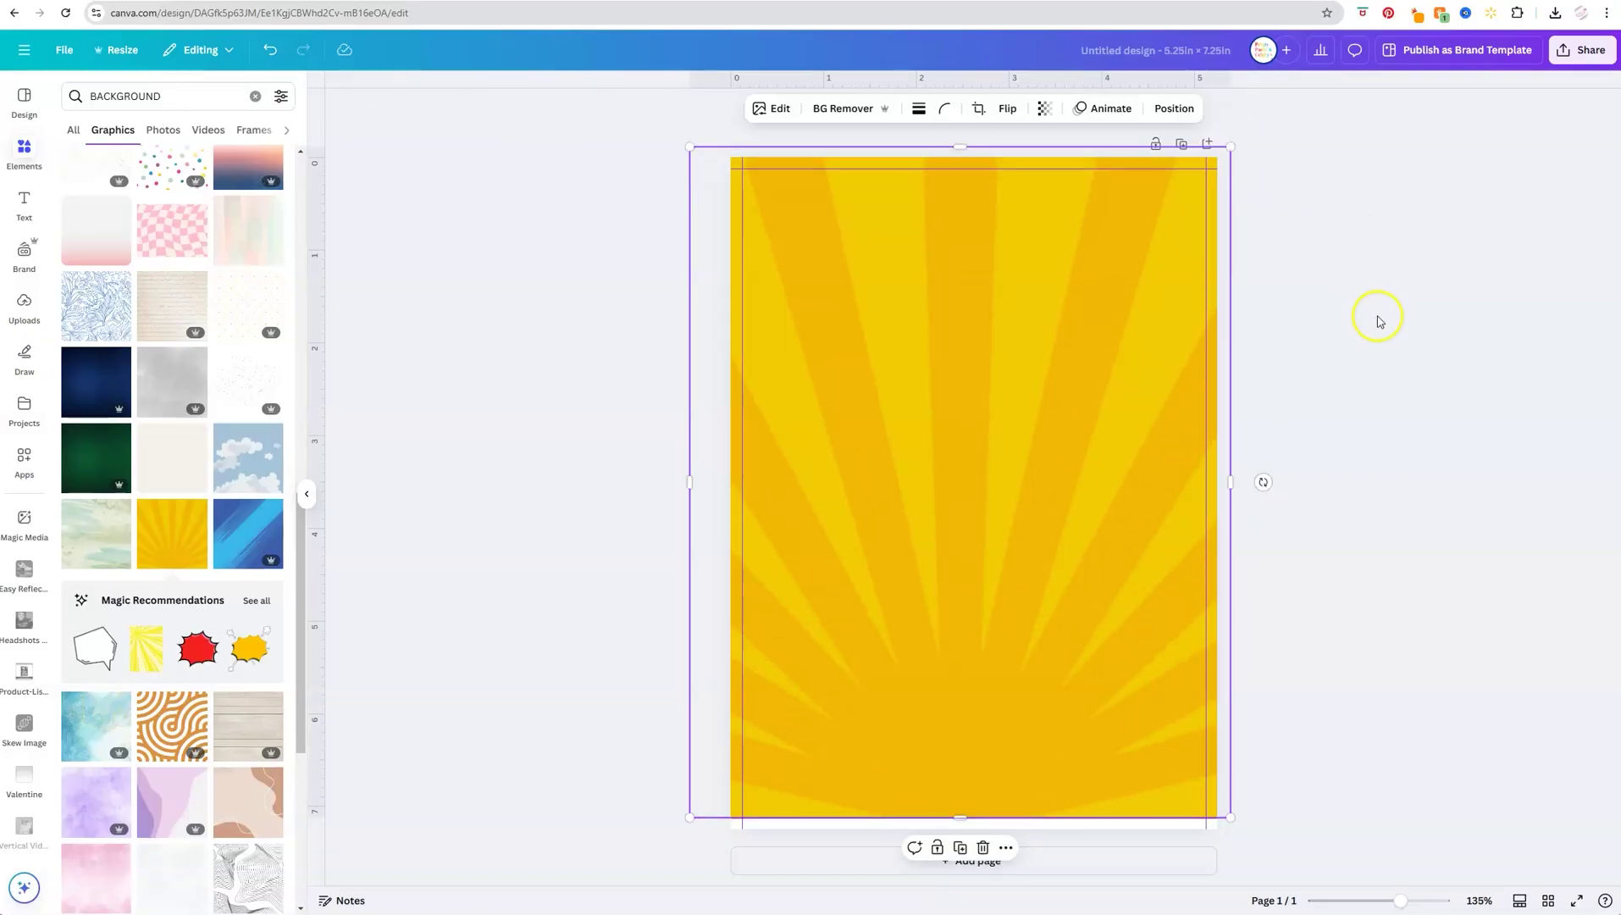
pyautogui.click(1381, 402)
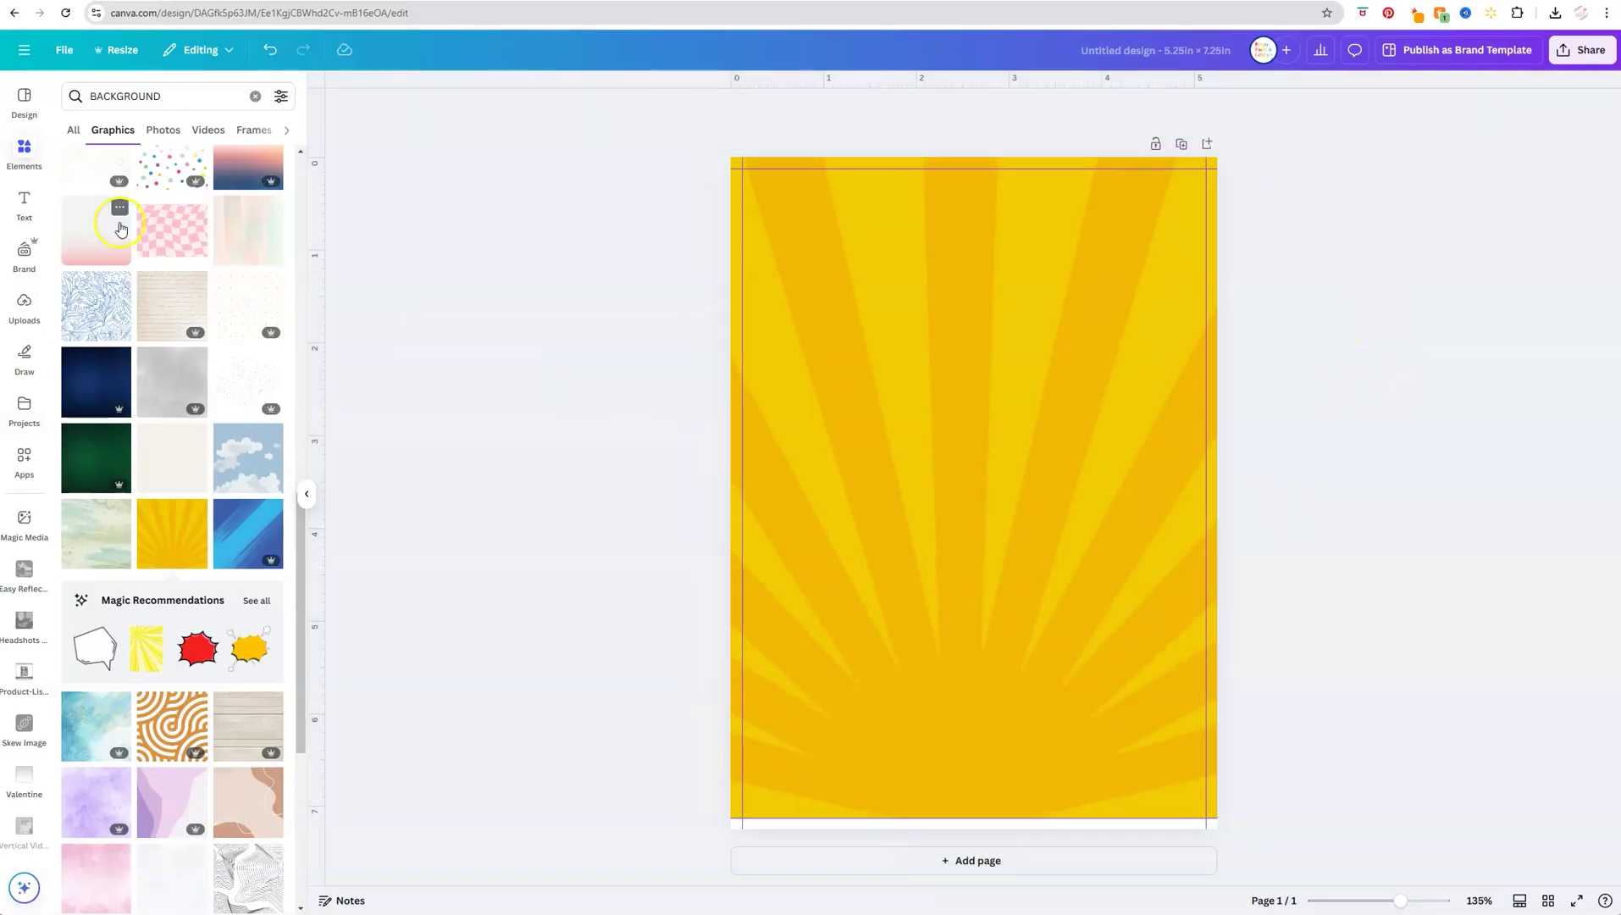
pyautogui.click(127, 95)
pyautogui.doubleClick(129, 93)
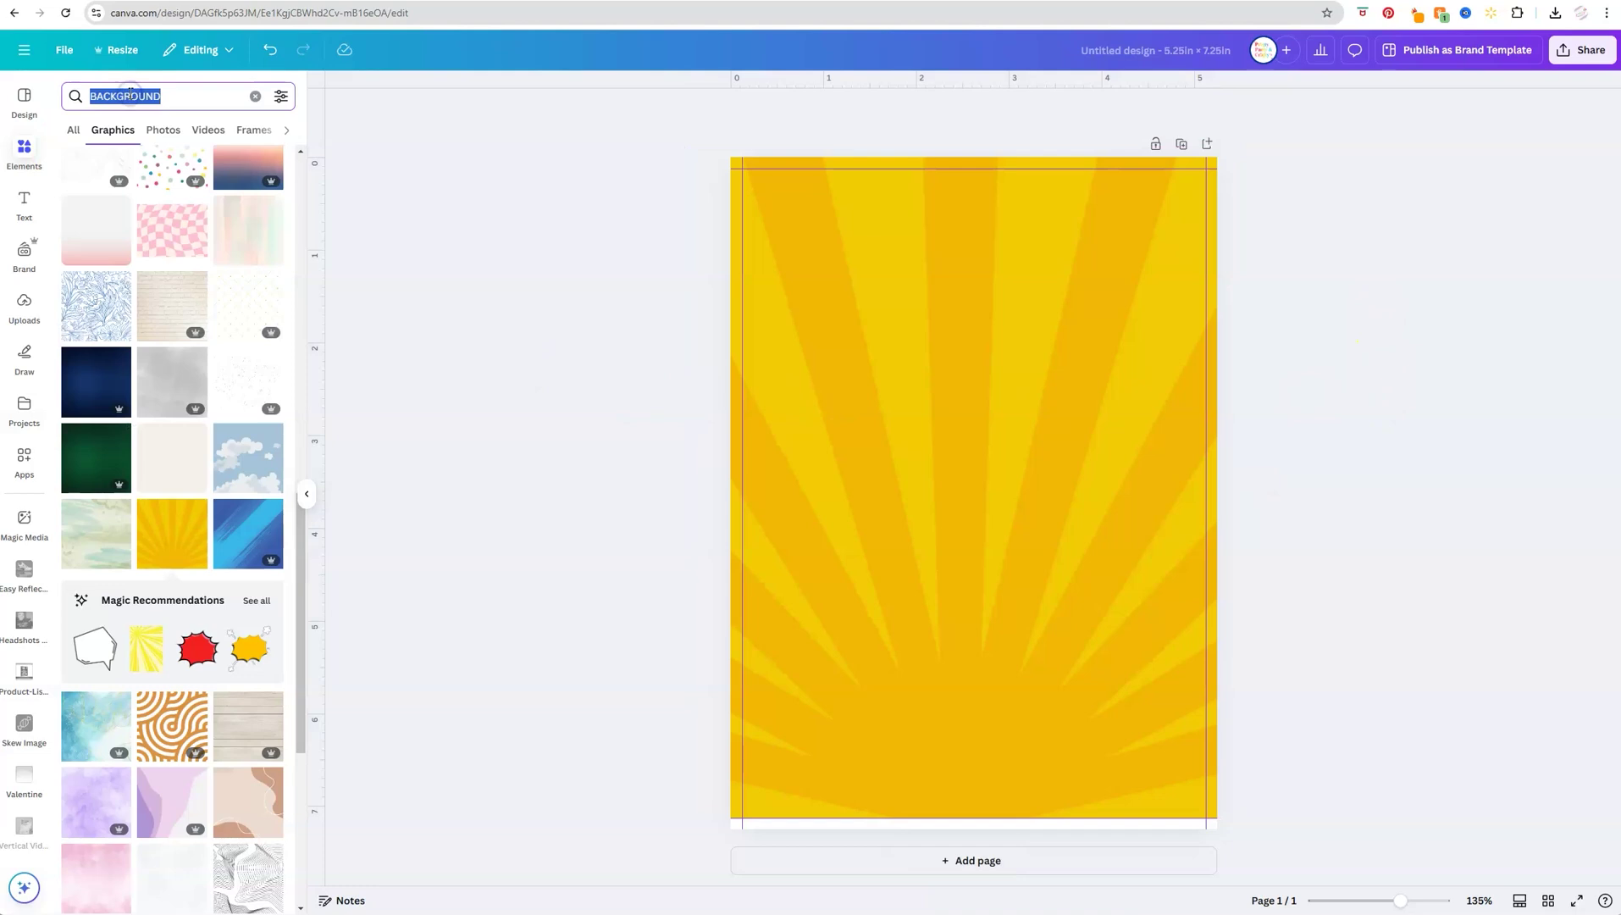
pyautogui.write('CI')
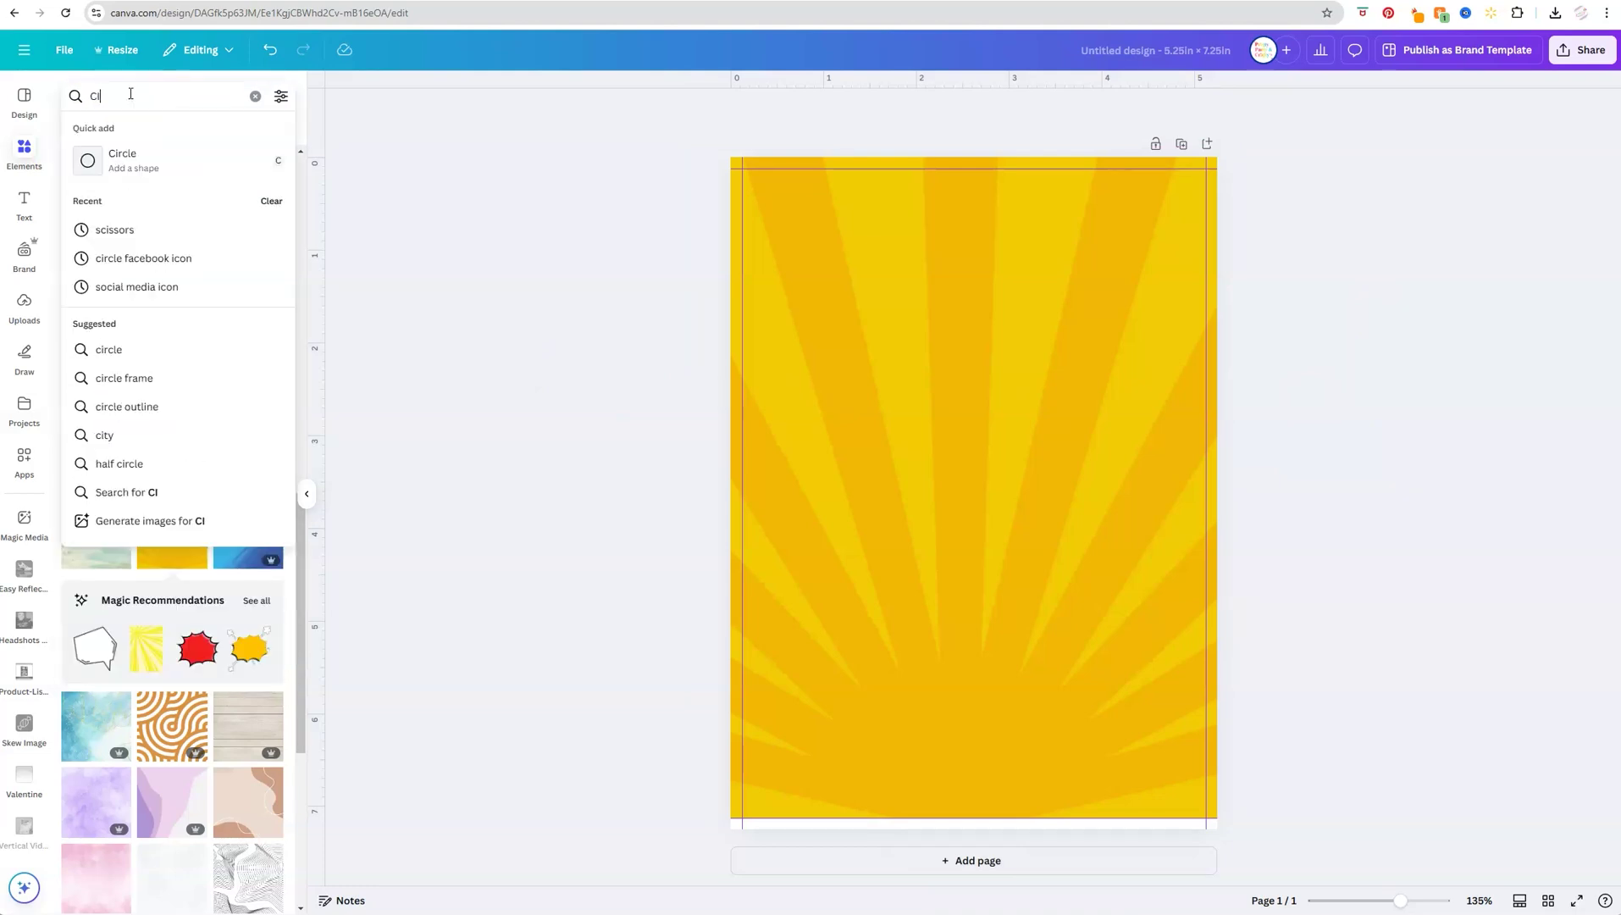
pyautogui.write('RCUS GIRLS')
pyautogui.press('Return')
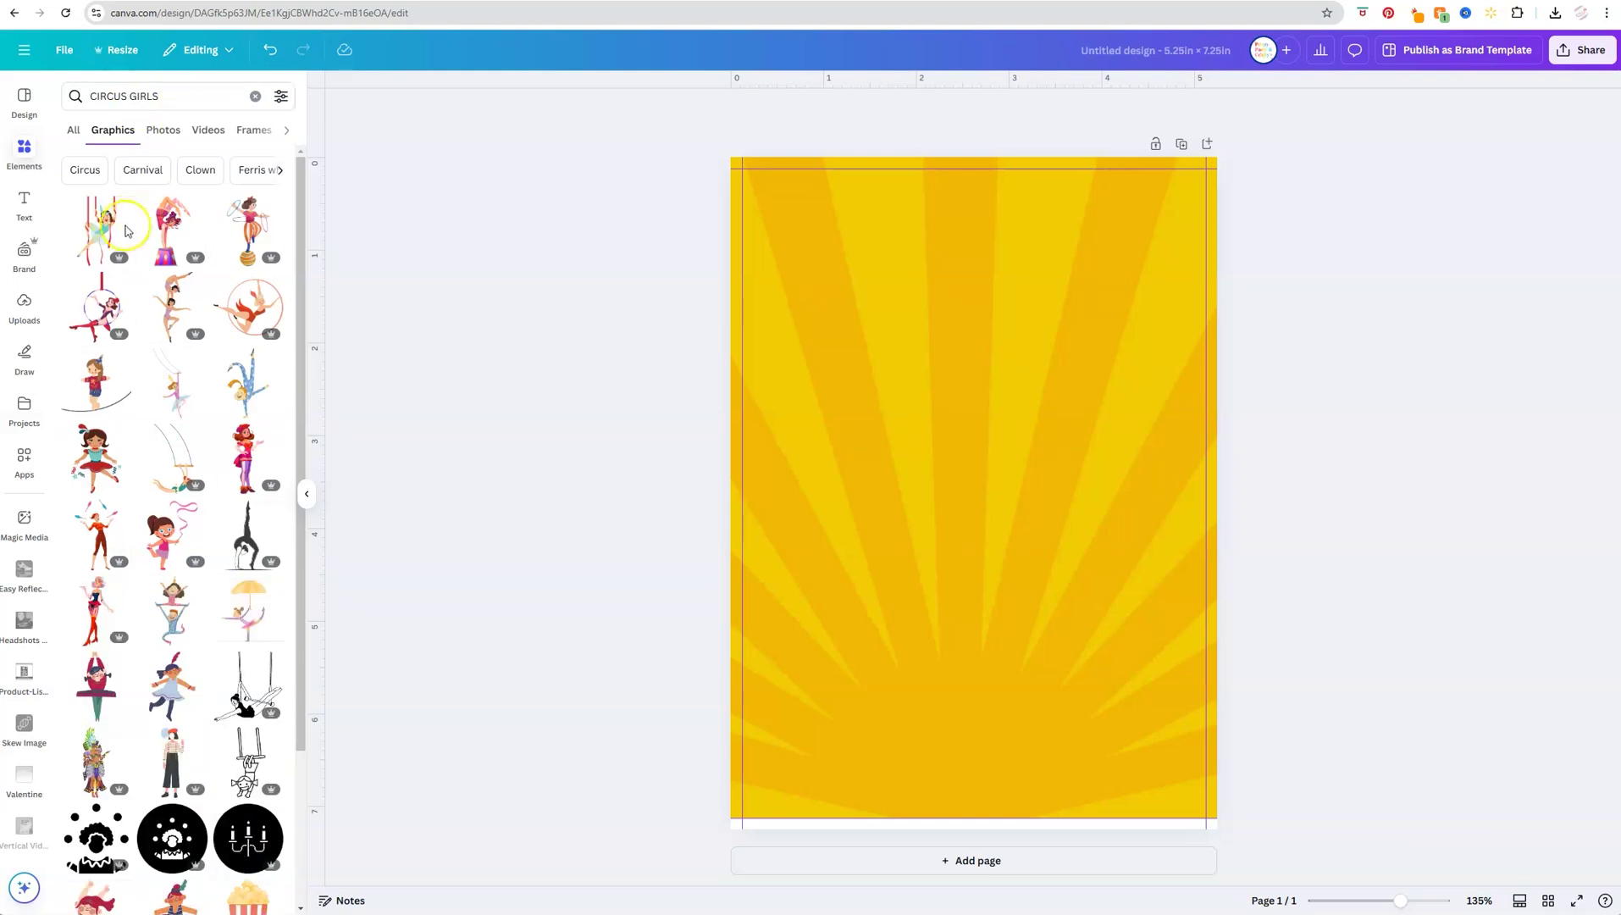
pyautogui.scroll(-2, 208, 532)
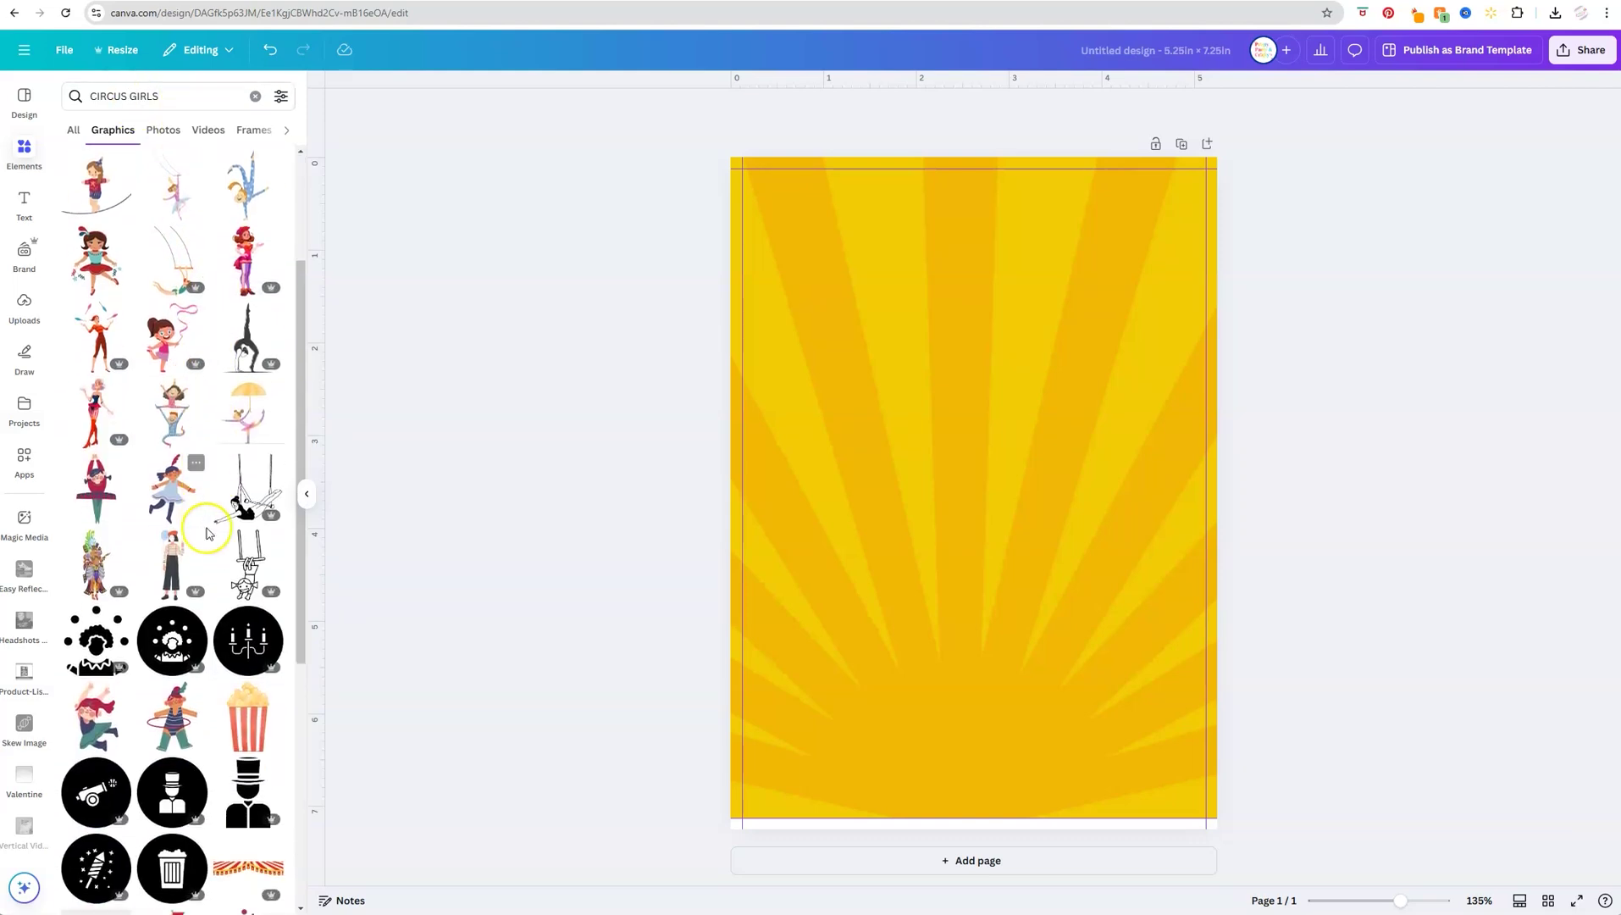
pyautogui.scroll(-2, 208, 532)
pyautogui.scroll(3, 210, 521)
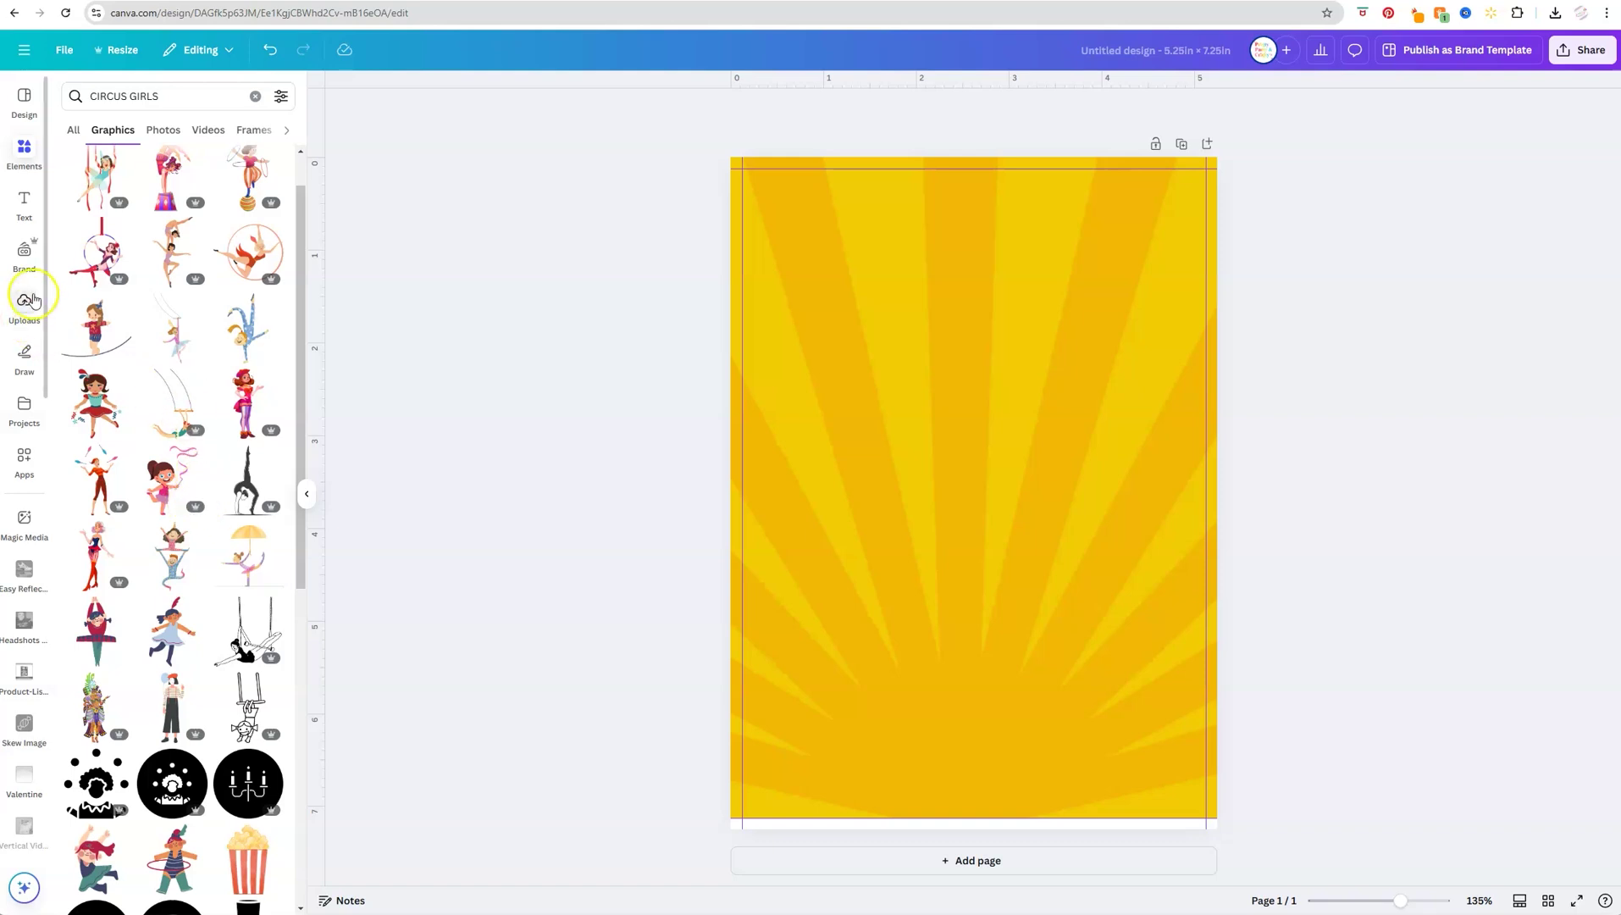
# Step: Go to Projects > Folders > Graphics, open the Circus folder and scroll through its clipart
pyautogui.click(24, 408)
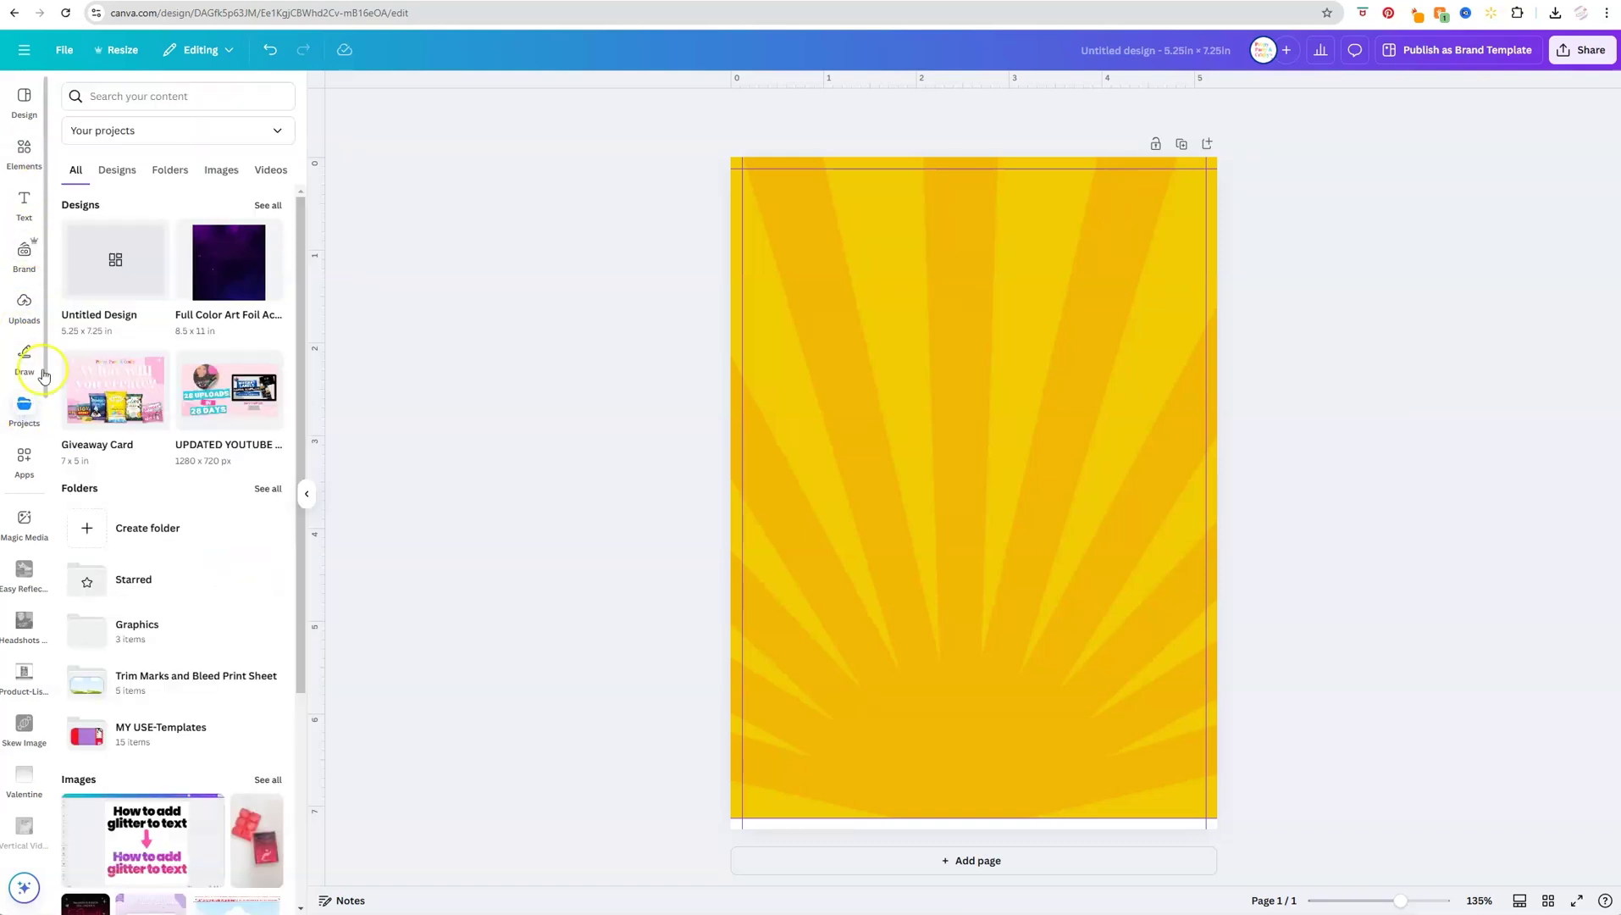
pyautogui.click(162, 171)
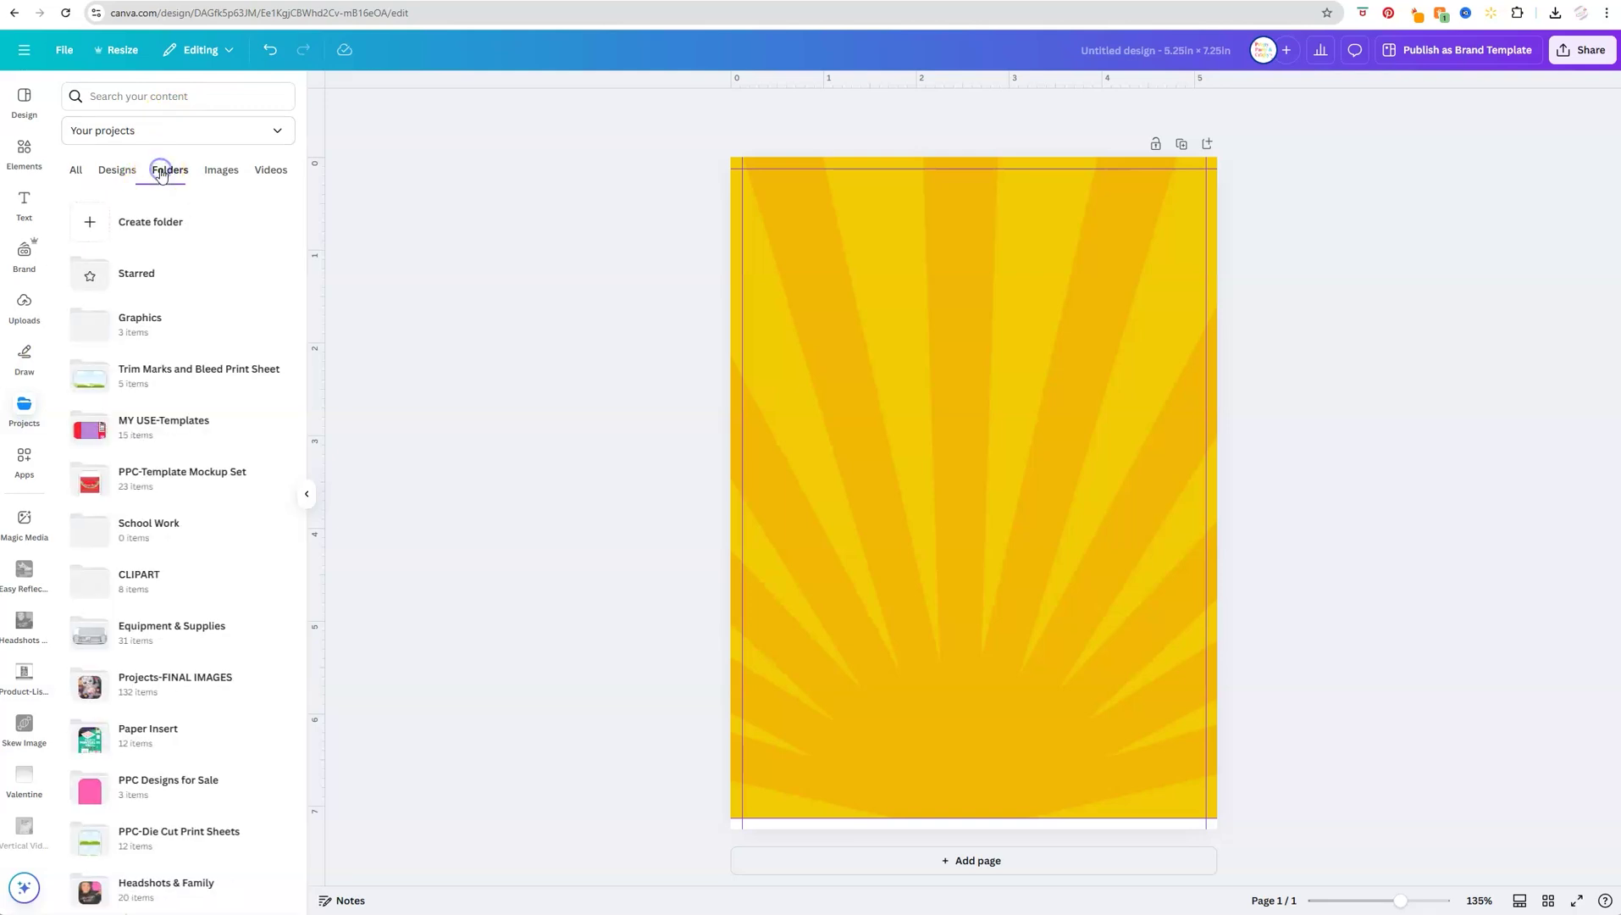
pyautogui.click(140, 325)
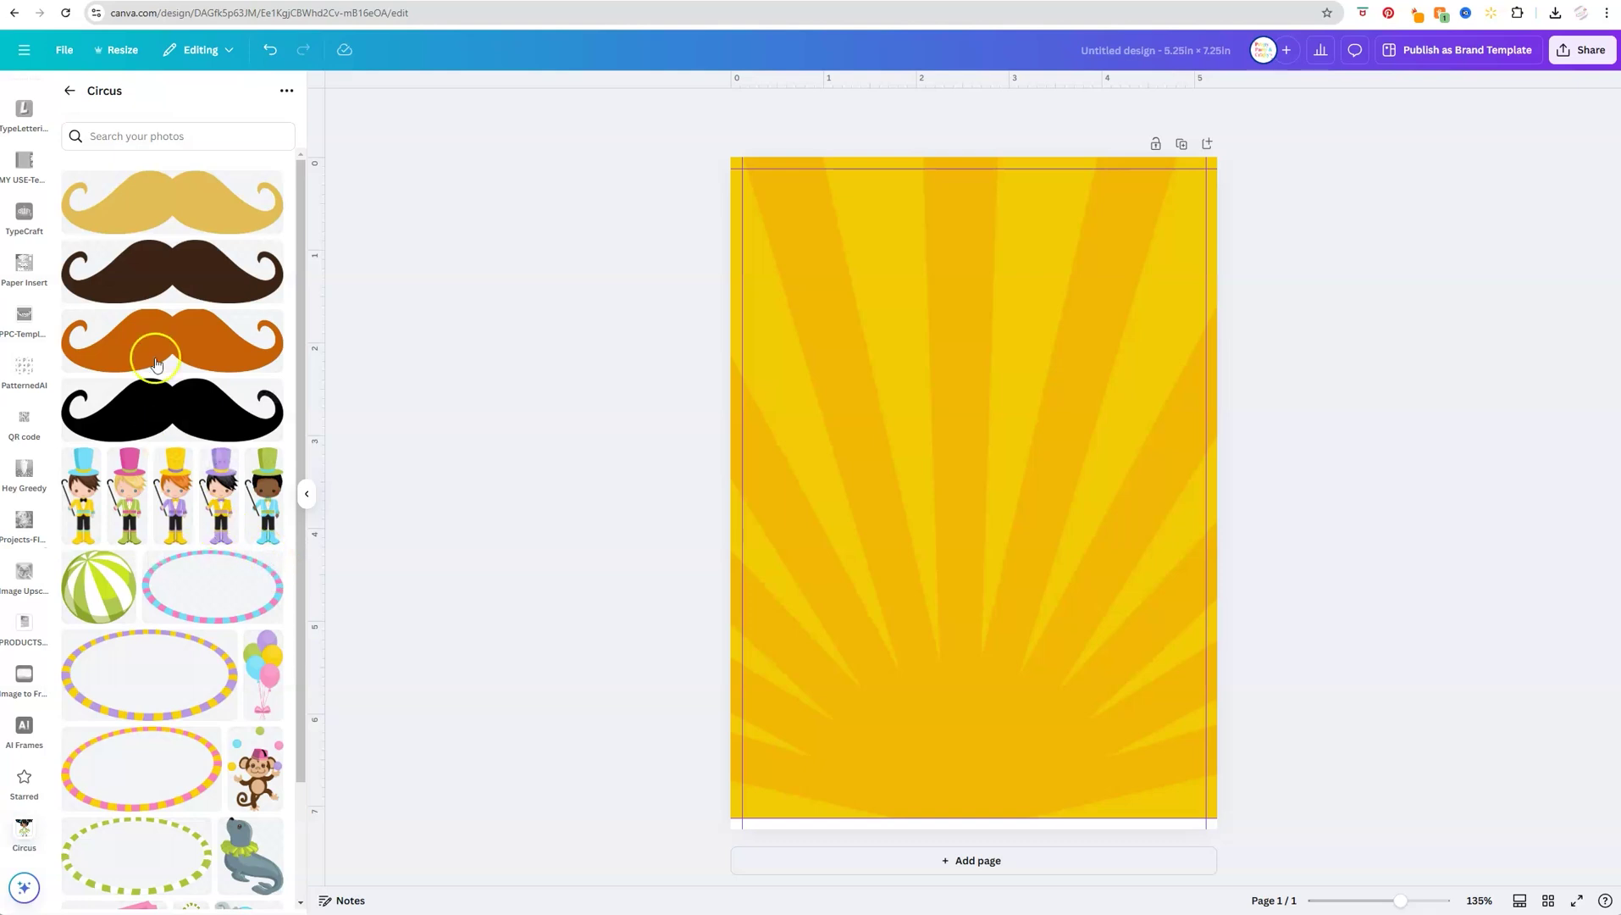
pyautogui.scroll(-4, 191, 458)
pyautogui.scroll(-5, 191, 458)
pyautogui.scroll(-7, 192, 458)
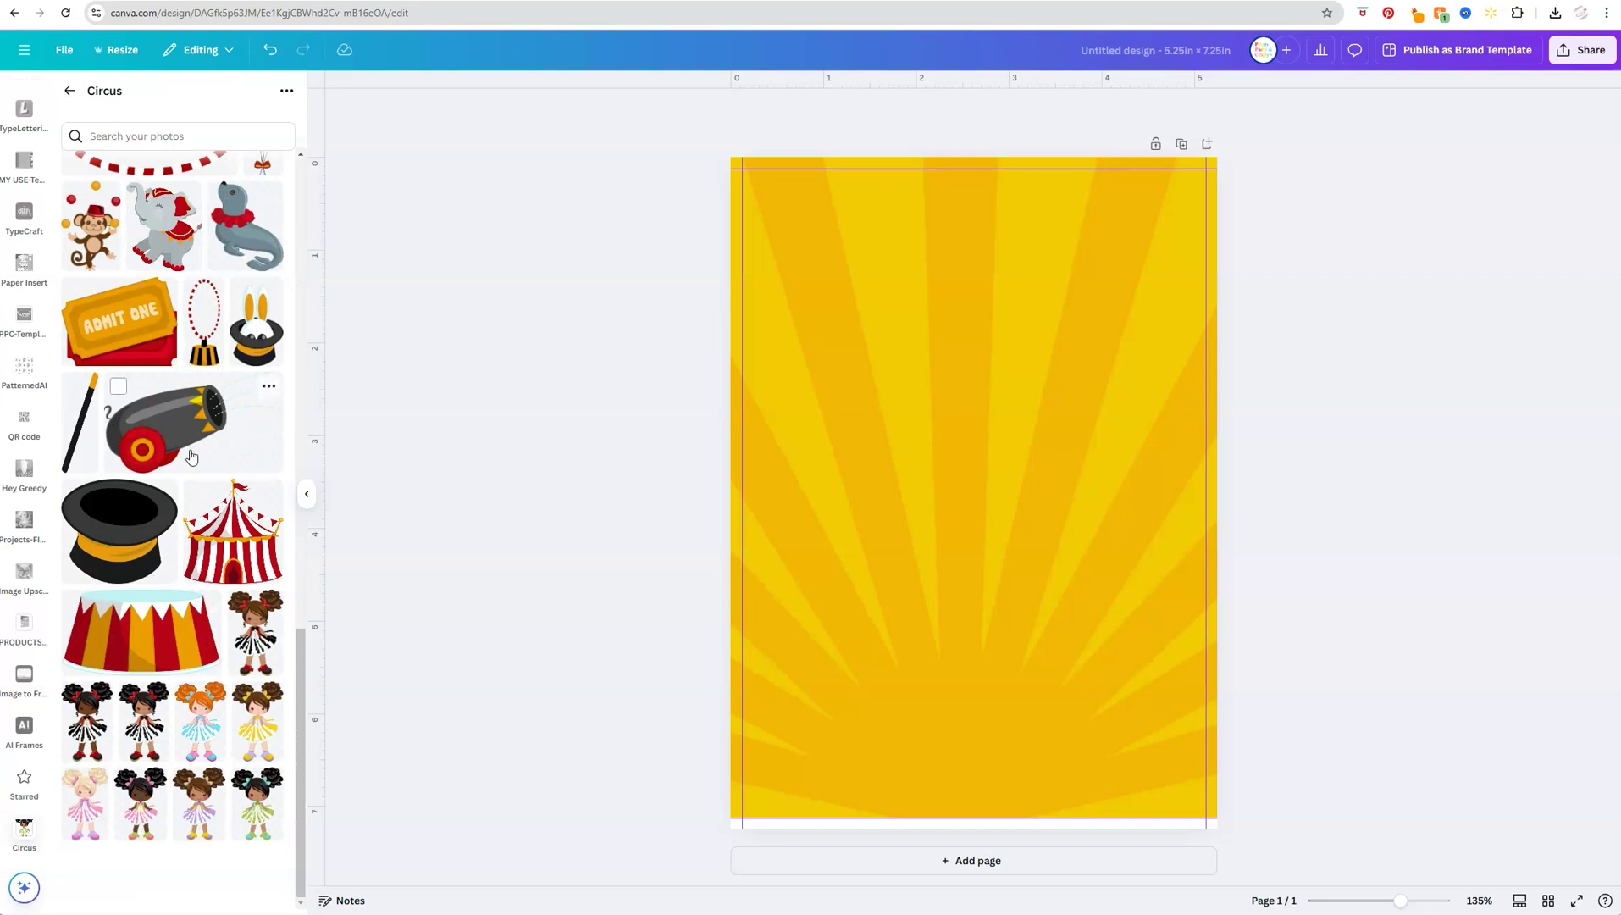
pyautogui.click(188, 338)
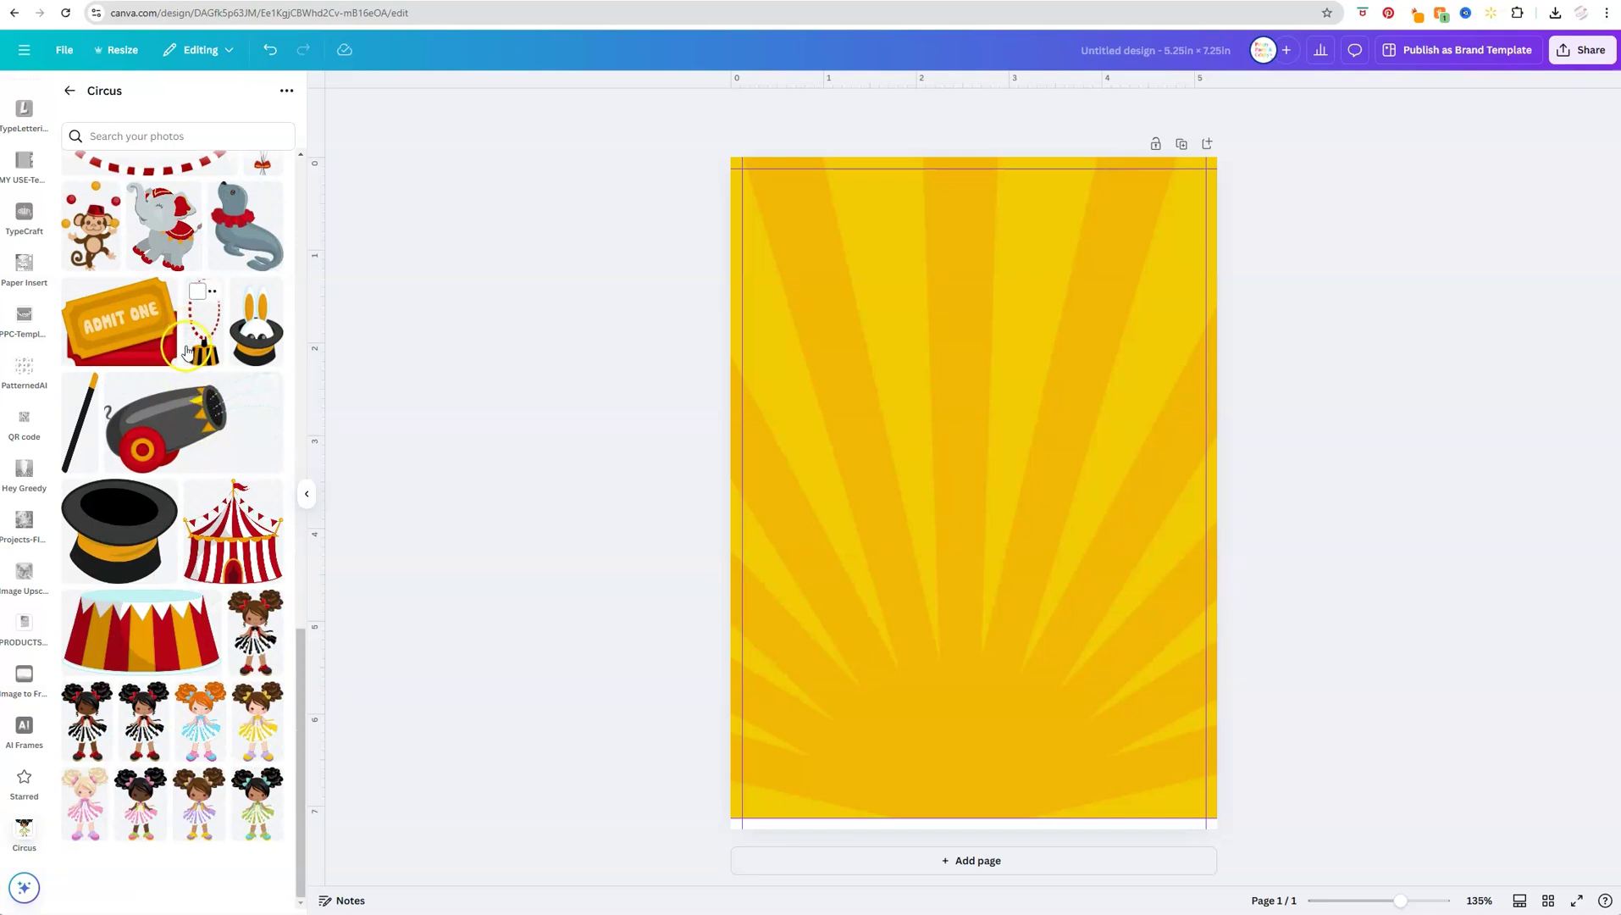
pyautogui.scroll(6, 20, 248)
pyautogui.scroll(5, 20, 248)
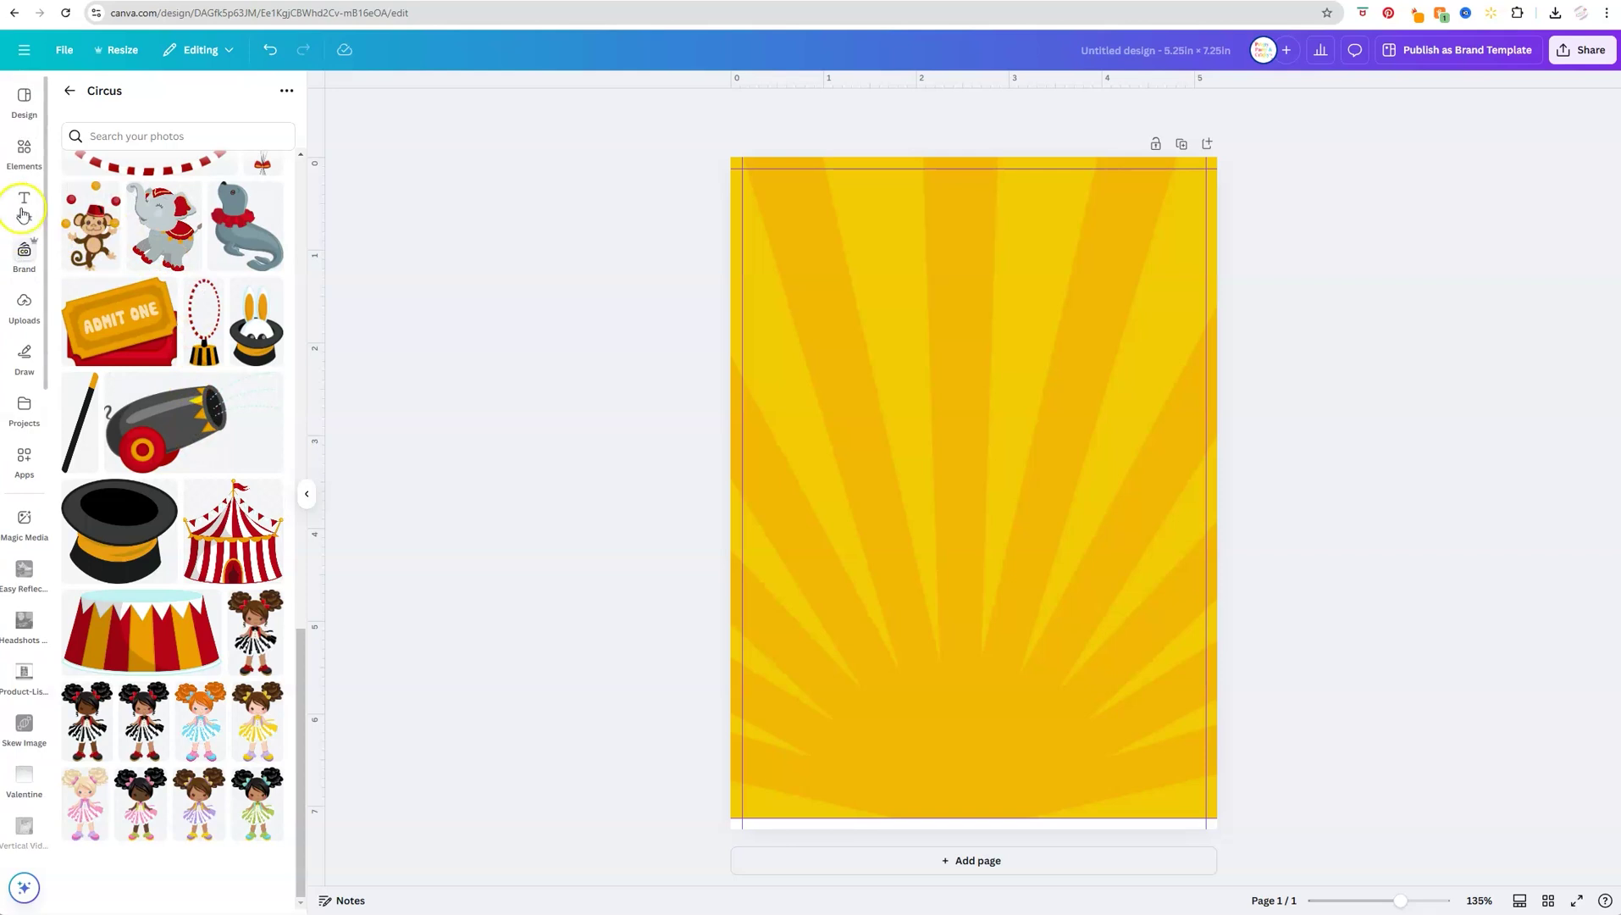
pyautogui.click(25, 153)
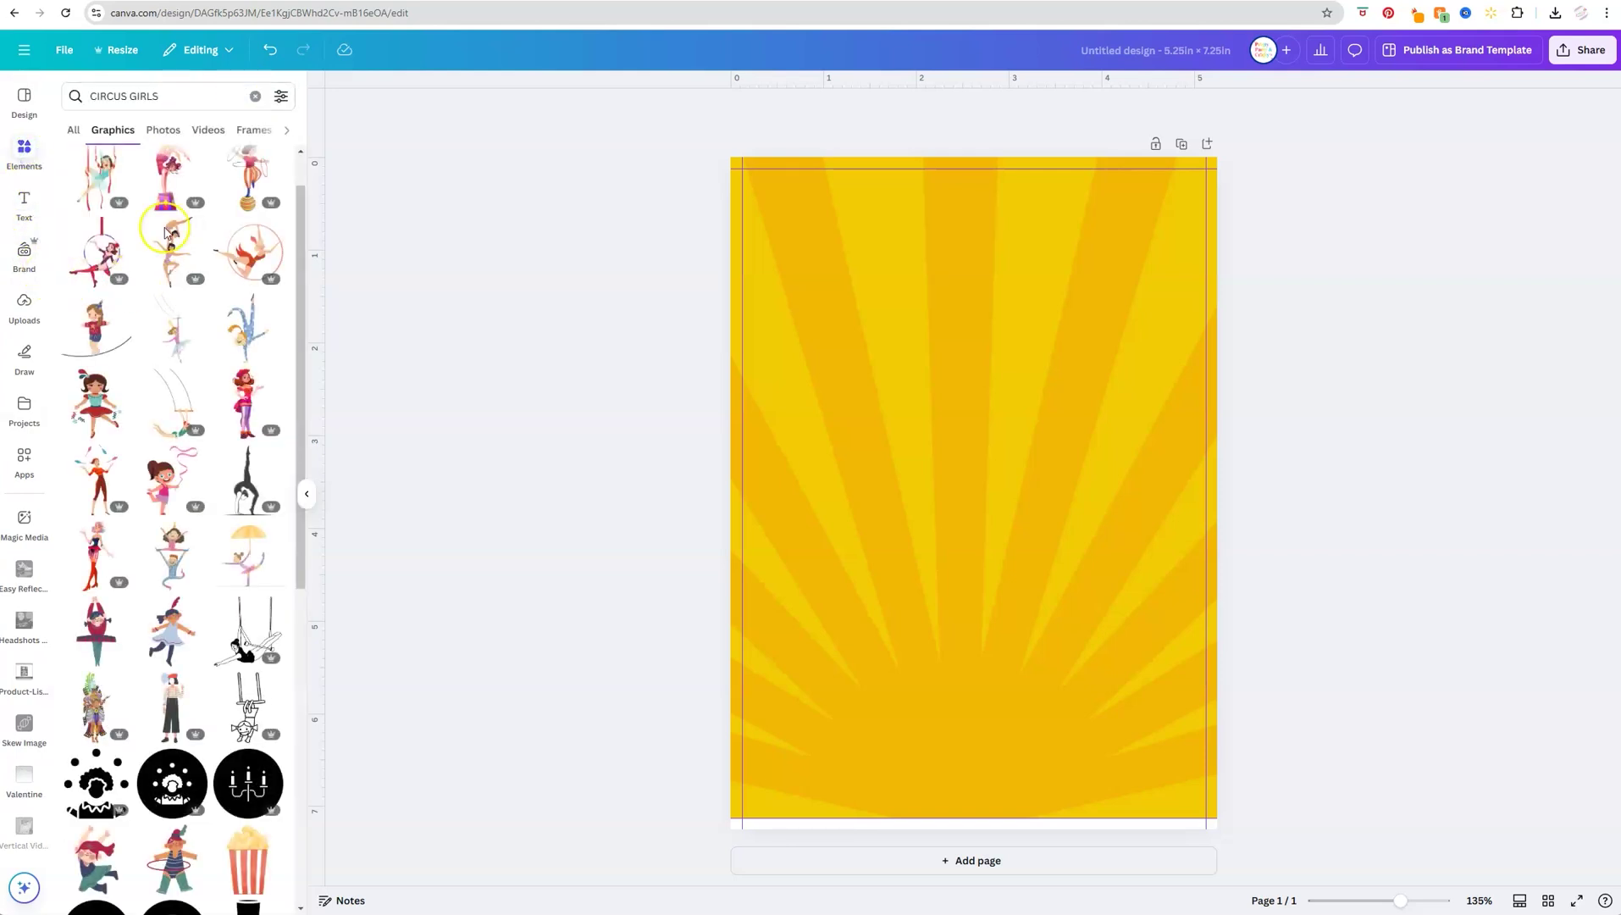
pyautogui.scroll(-3, 24, 381)
pyautogui.scroll(-1, 194, 737)
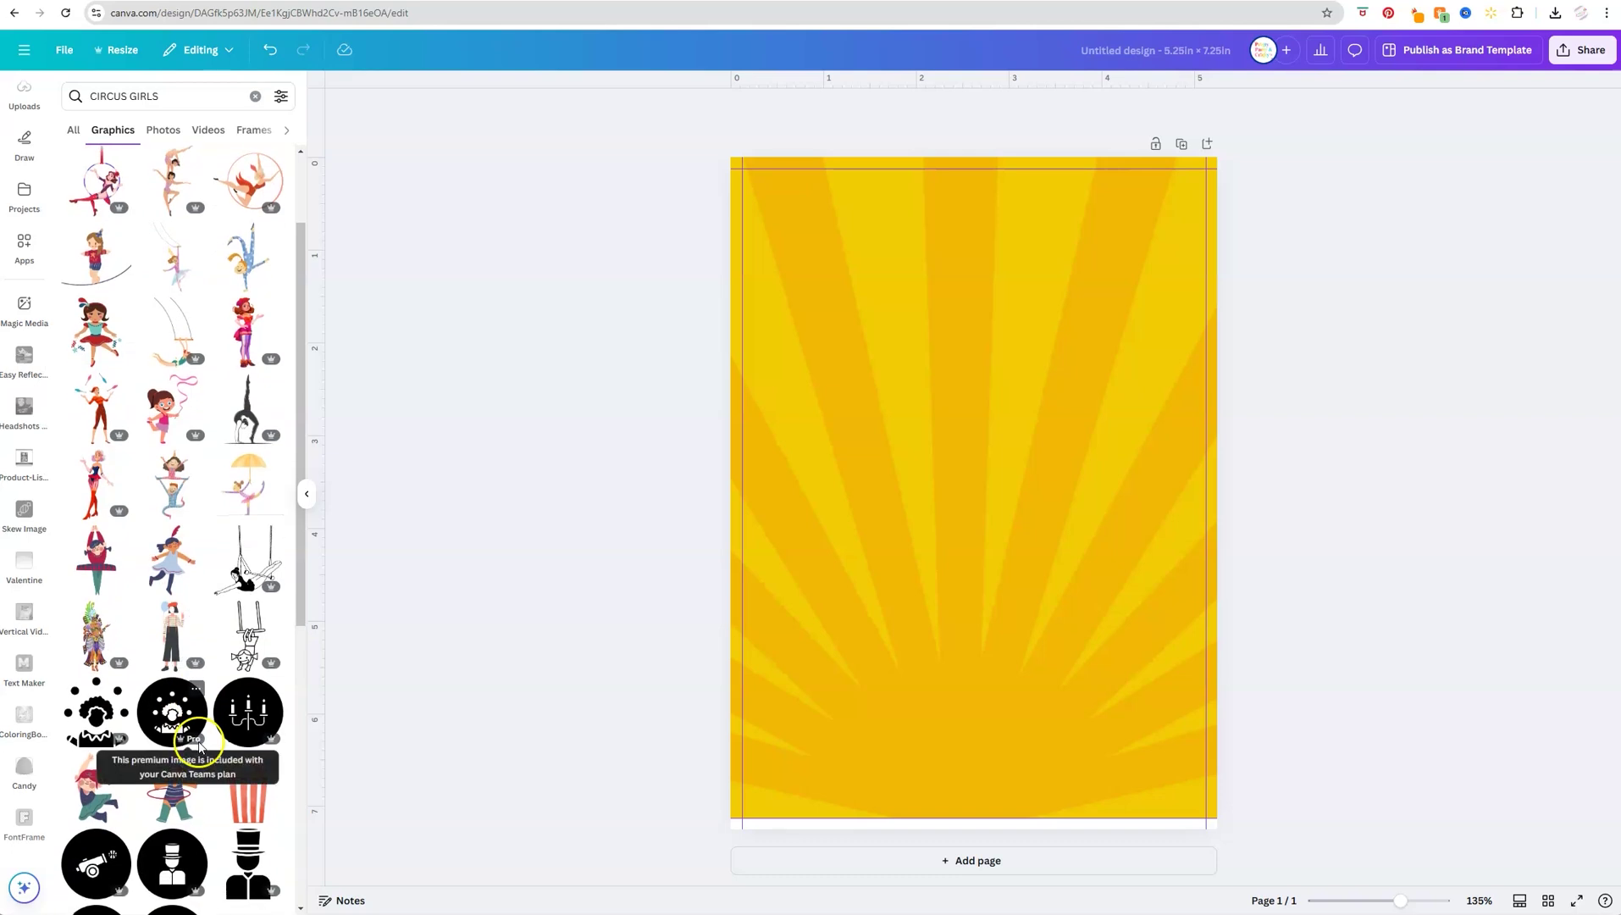
pyautogui.click(20, 523)
pyautogui.scroll(-8, 22, 537)
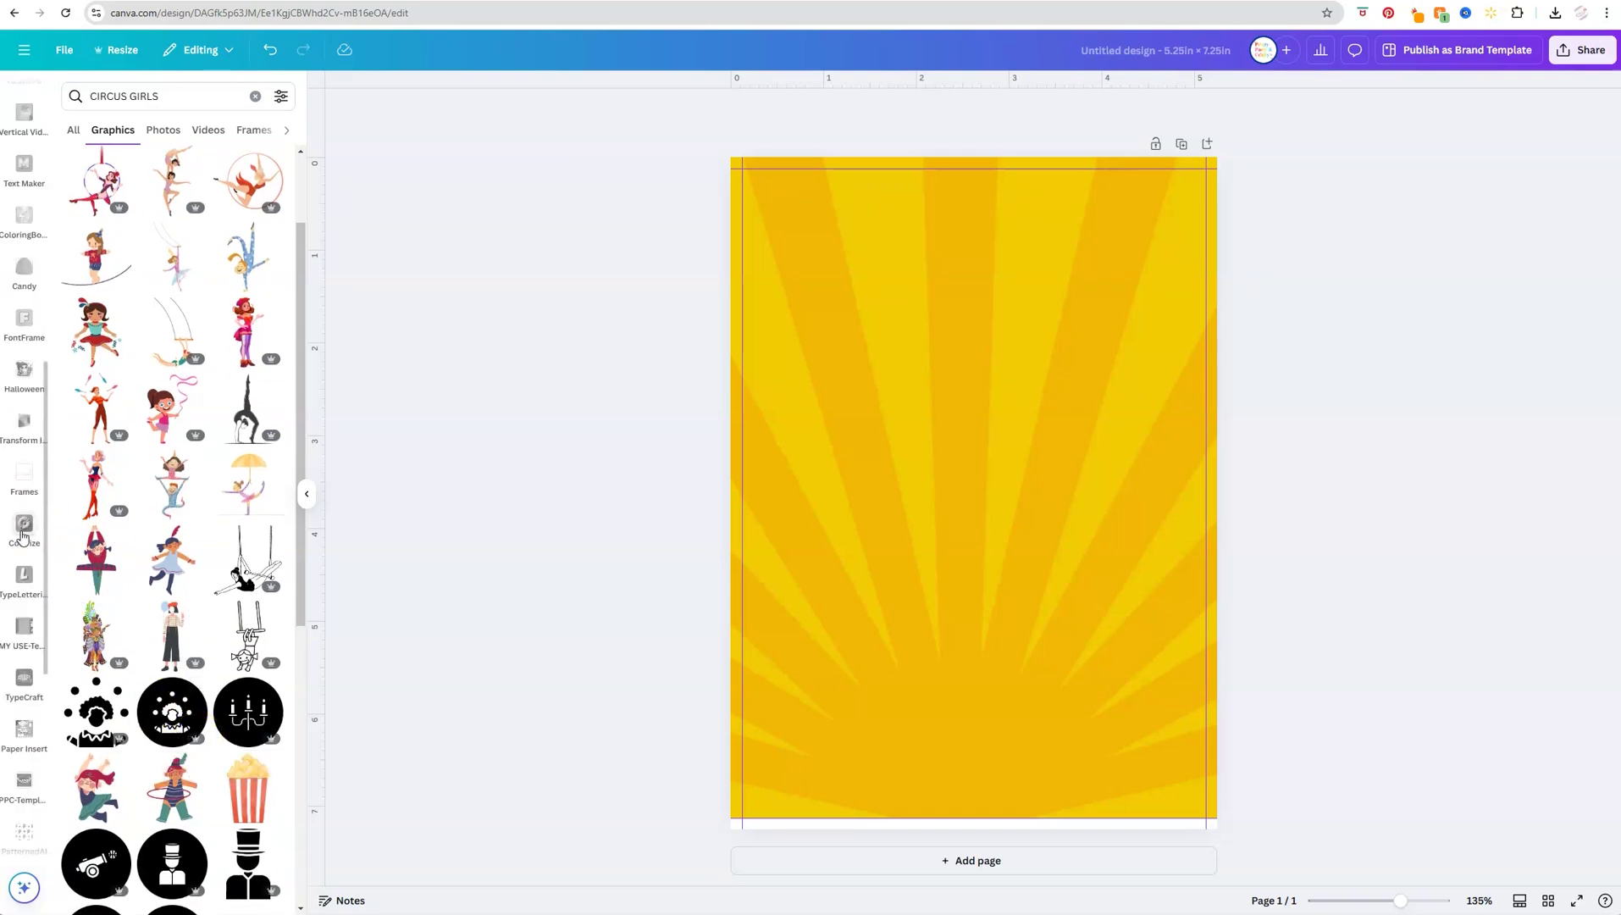
pyautogui.scroll(-5, 34, 682)
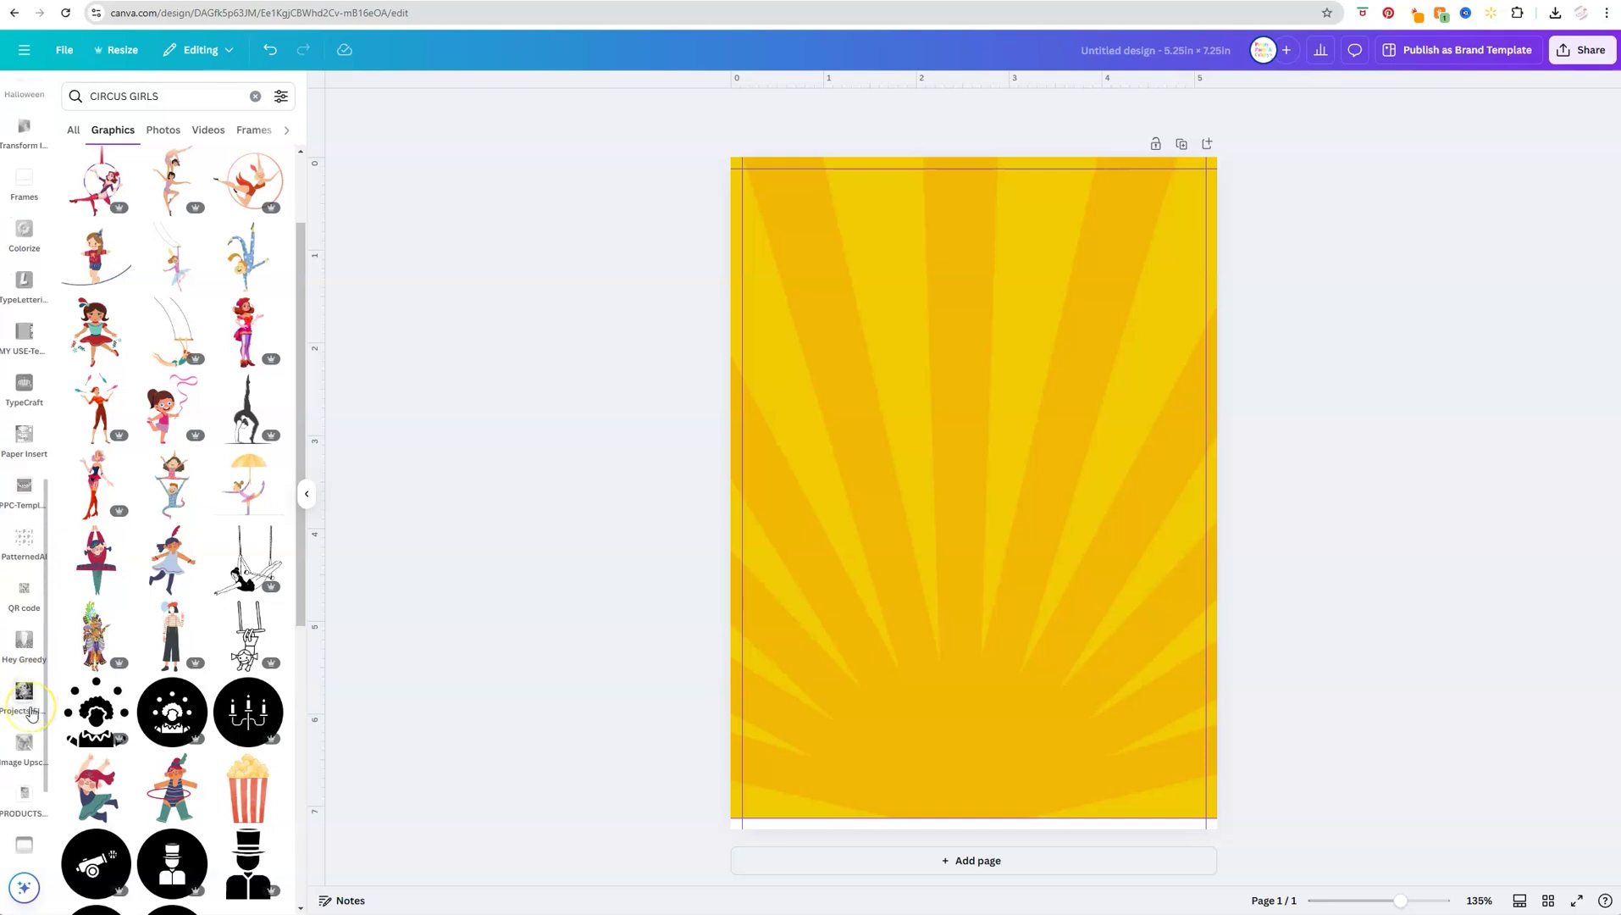
pyautogui.click(26, 822)
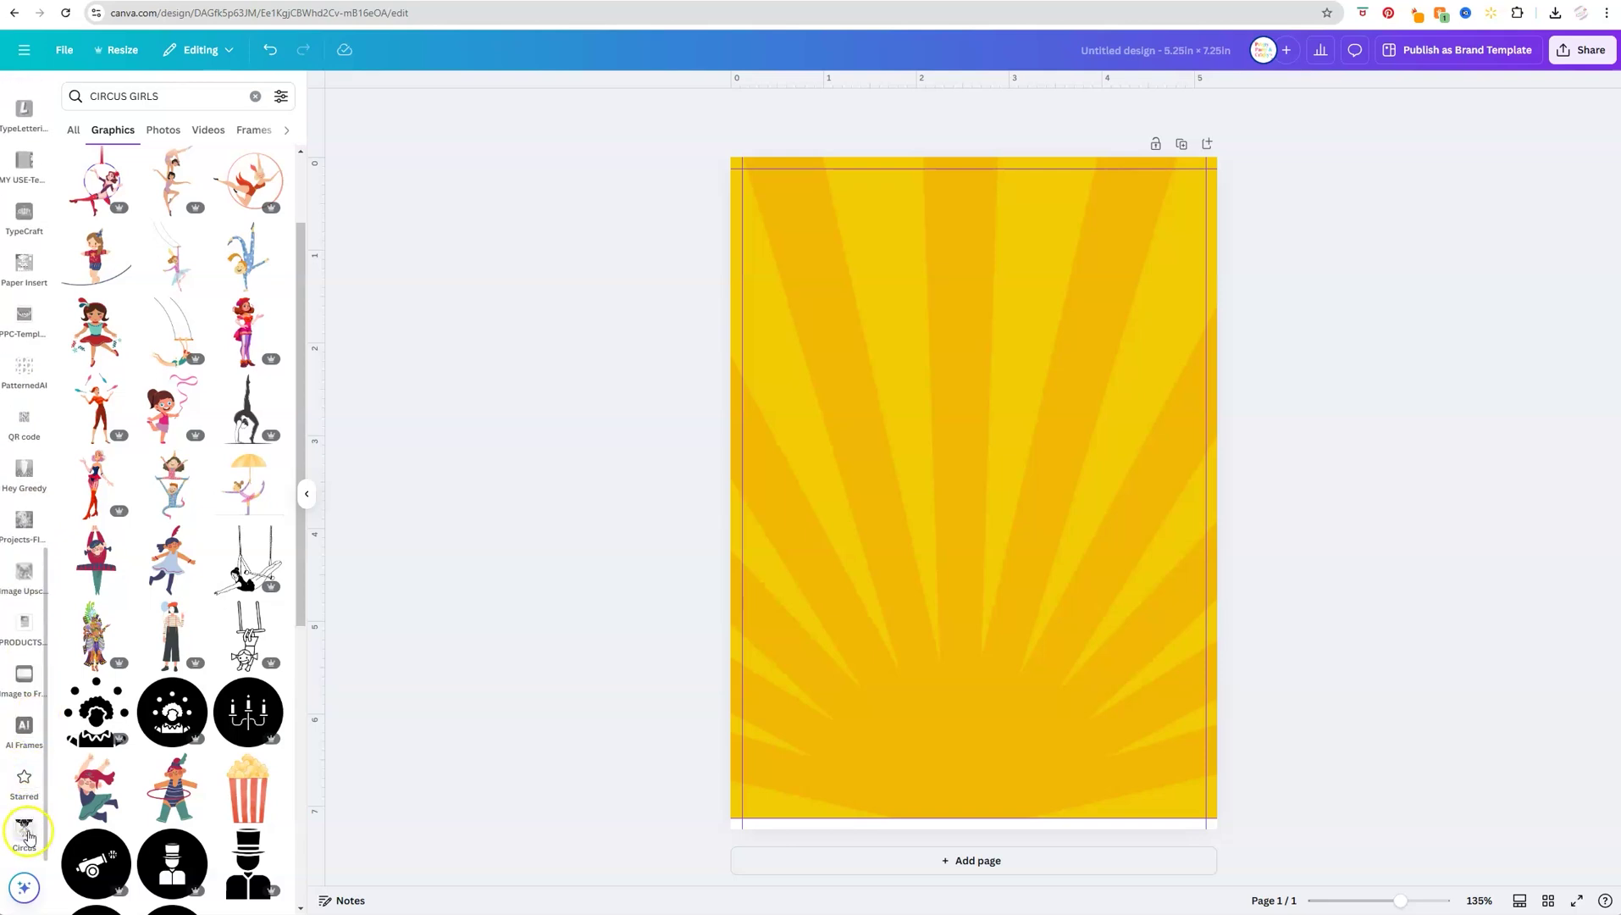
pyautogui.moveTo(25, 834)
pyautogui.mouseDown()
pyautogui.moveTo(18, 672)
pyautogui.moveTo(12, 853)
pyautogui.mouseUp()
pyautogui.click(19, 851)
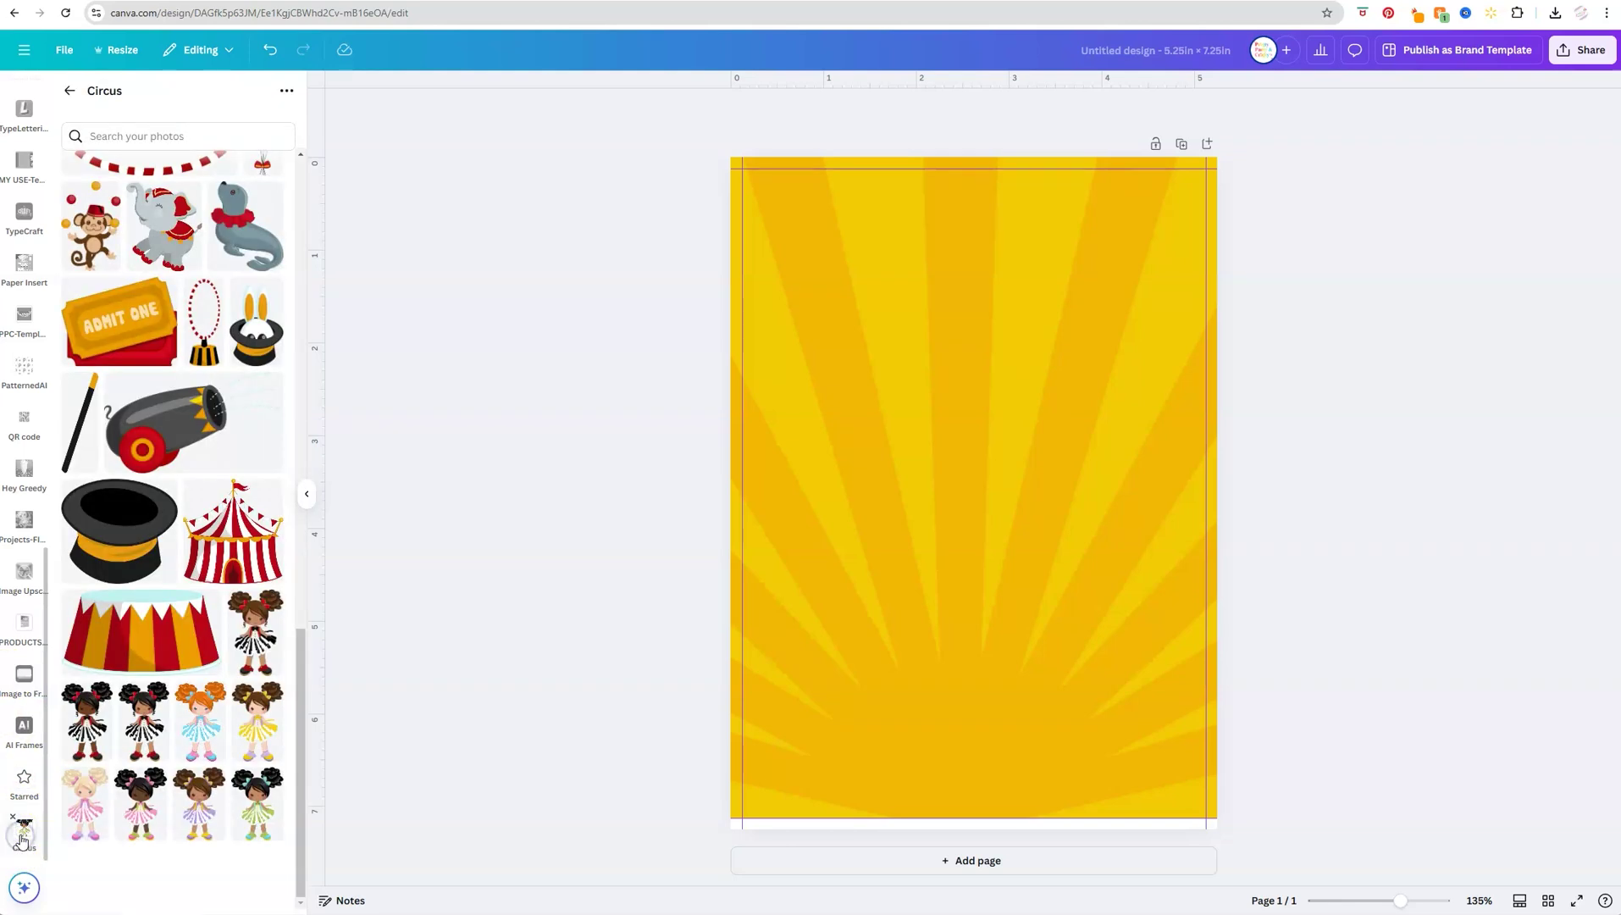
# Step: Delete the yellow sunburst background from the page
pyautogui.scroll(15, 145, 760)
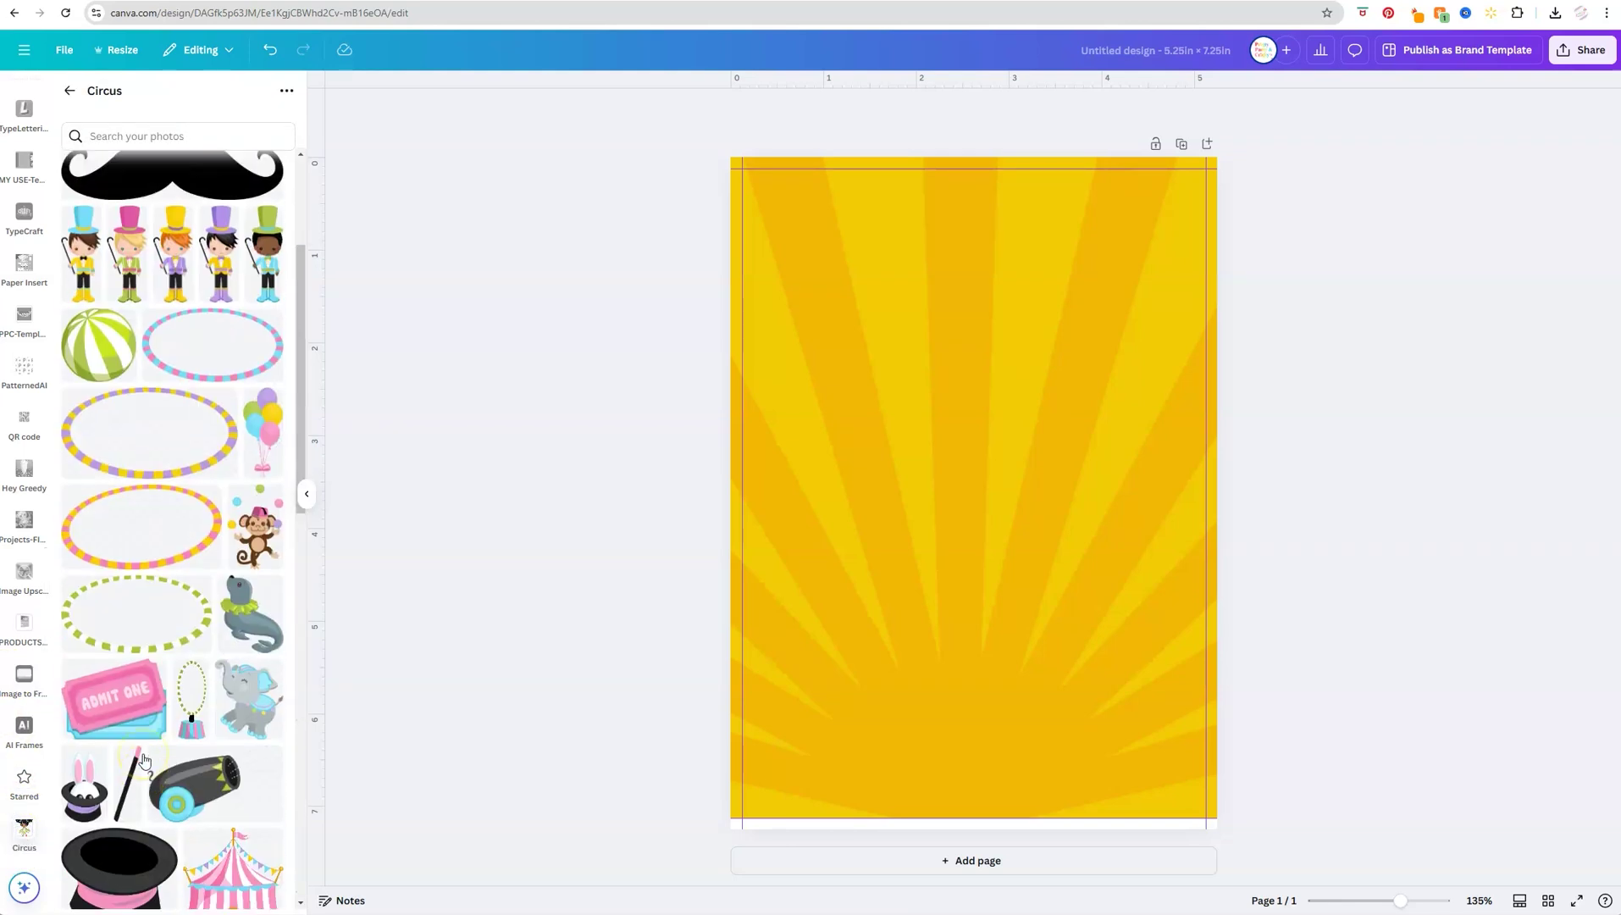
pyautogui.click(77, 114)
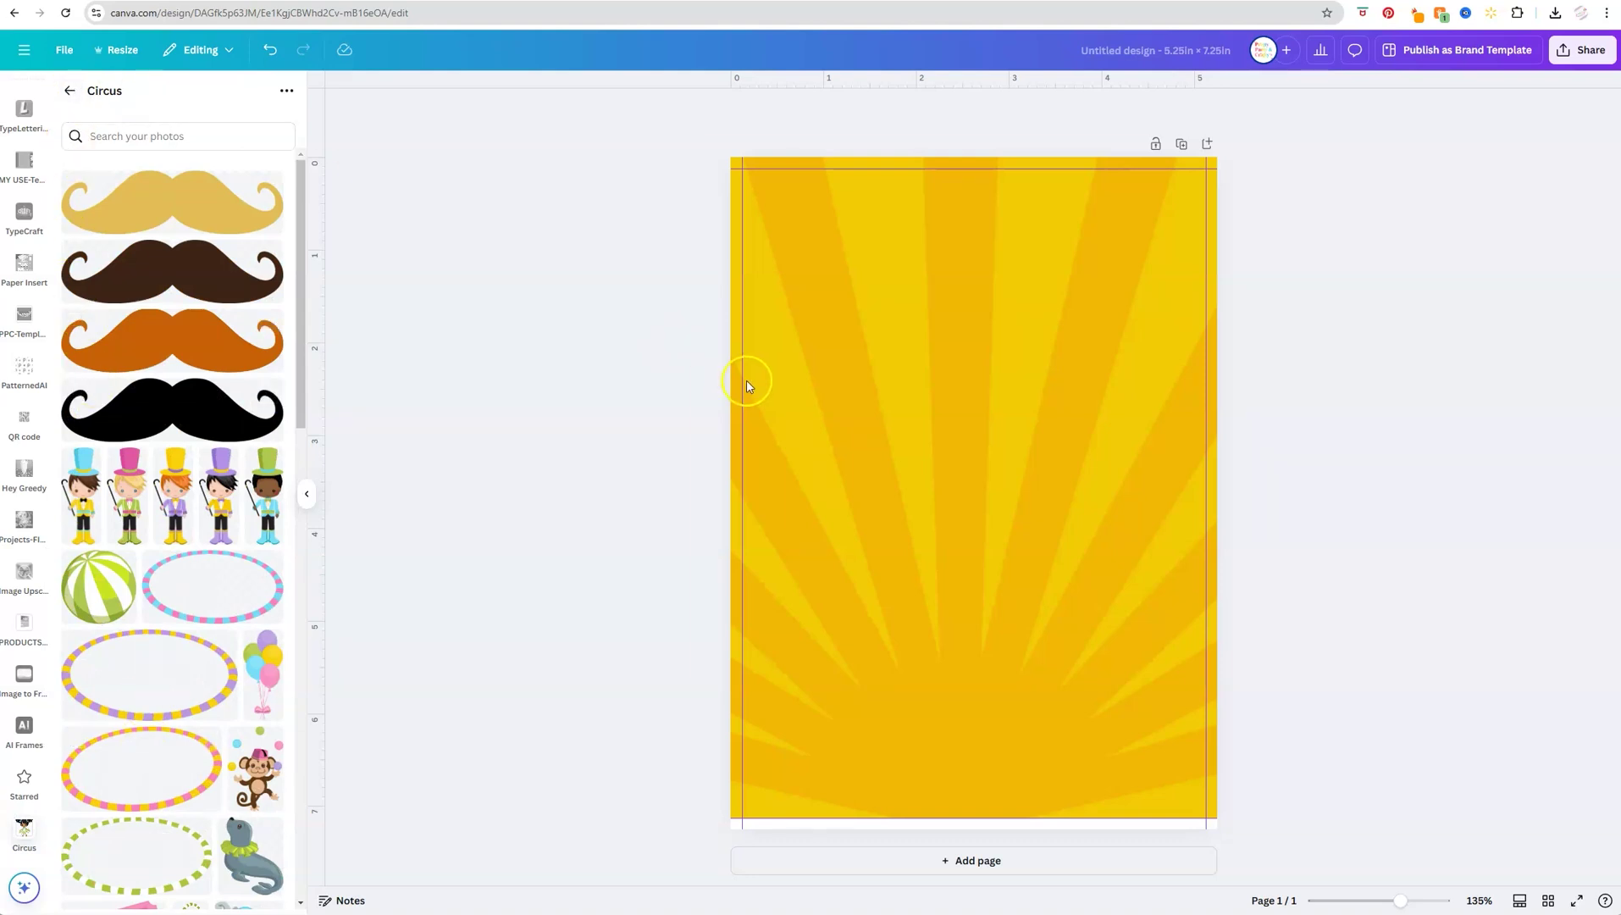
pyautogui.click(879, 398)
pyautogui.press('Delete')
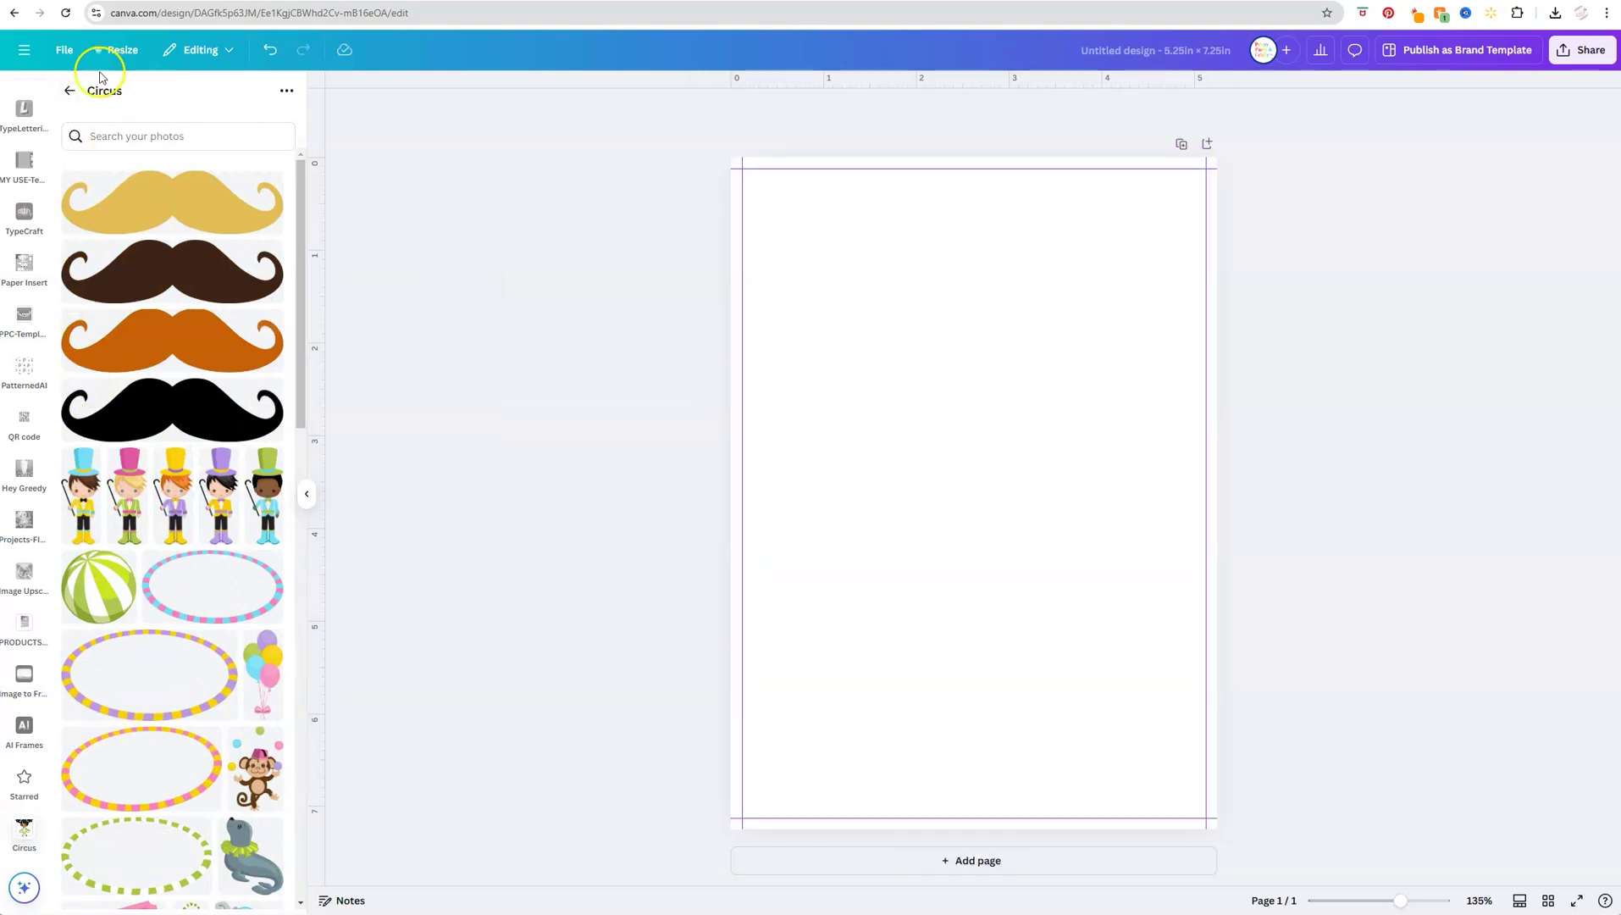
# Step: Navigate back to the project folders and open Graphics > Mermaid
pyautogui.click(71, 92)
pyautogui.click(70, 92)
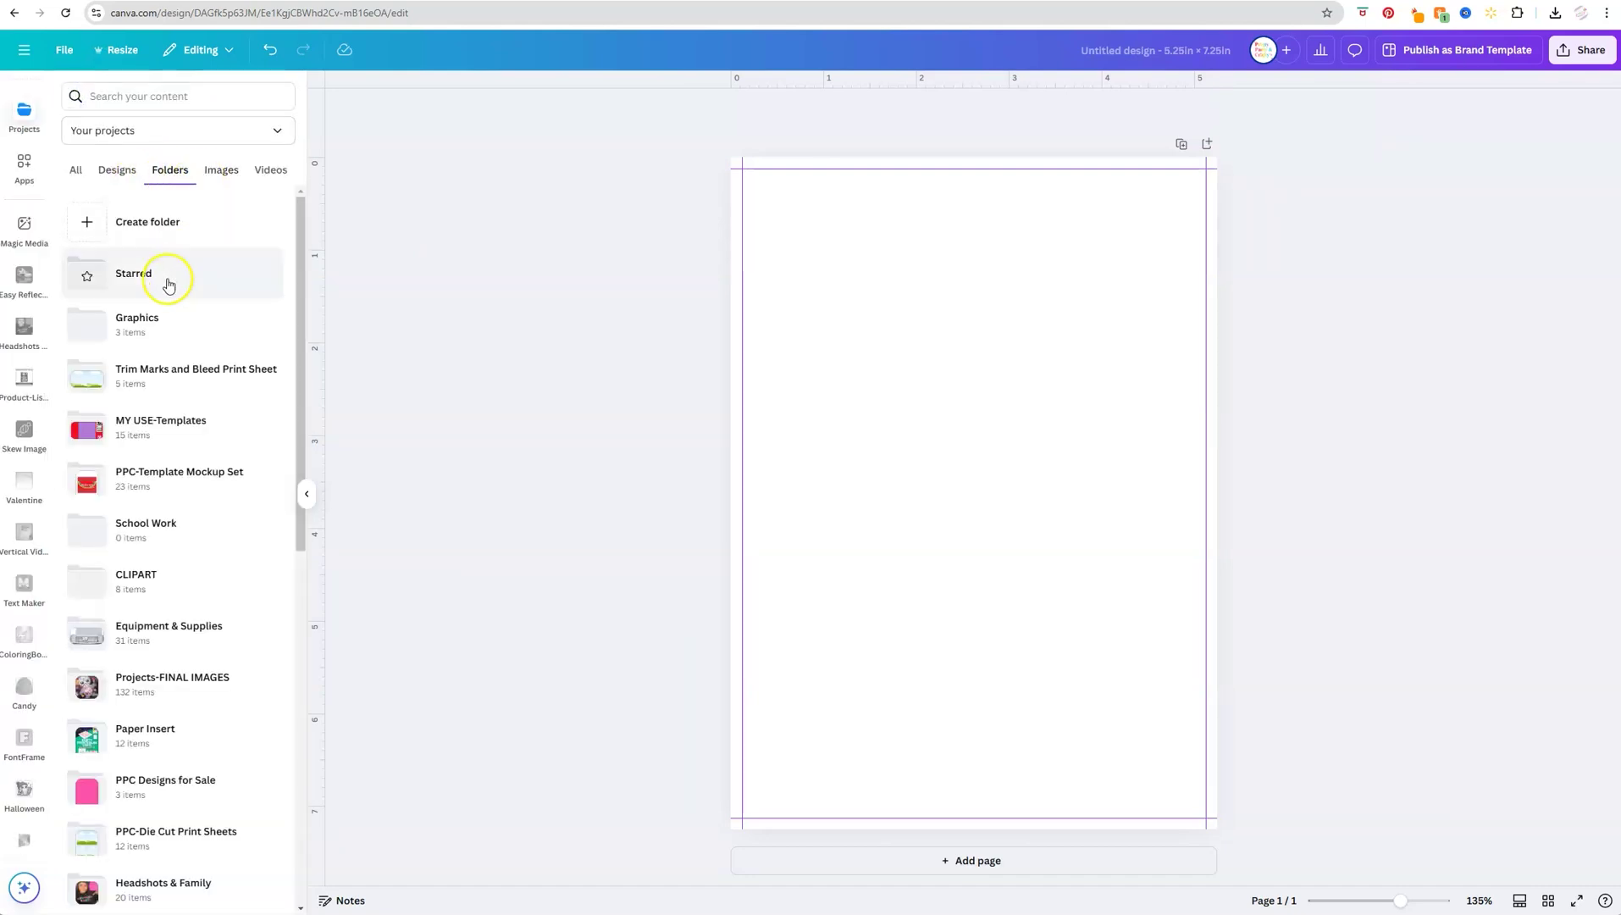
pyautogui.click(149, 323)
pyautogui.click(129, 254)
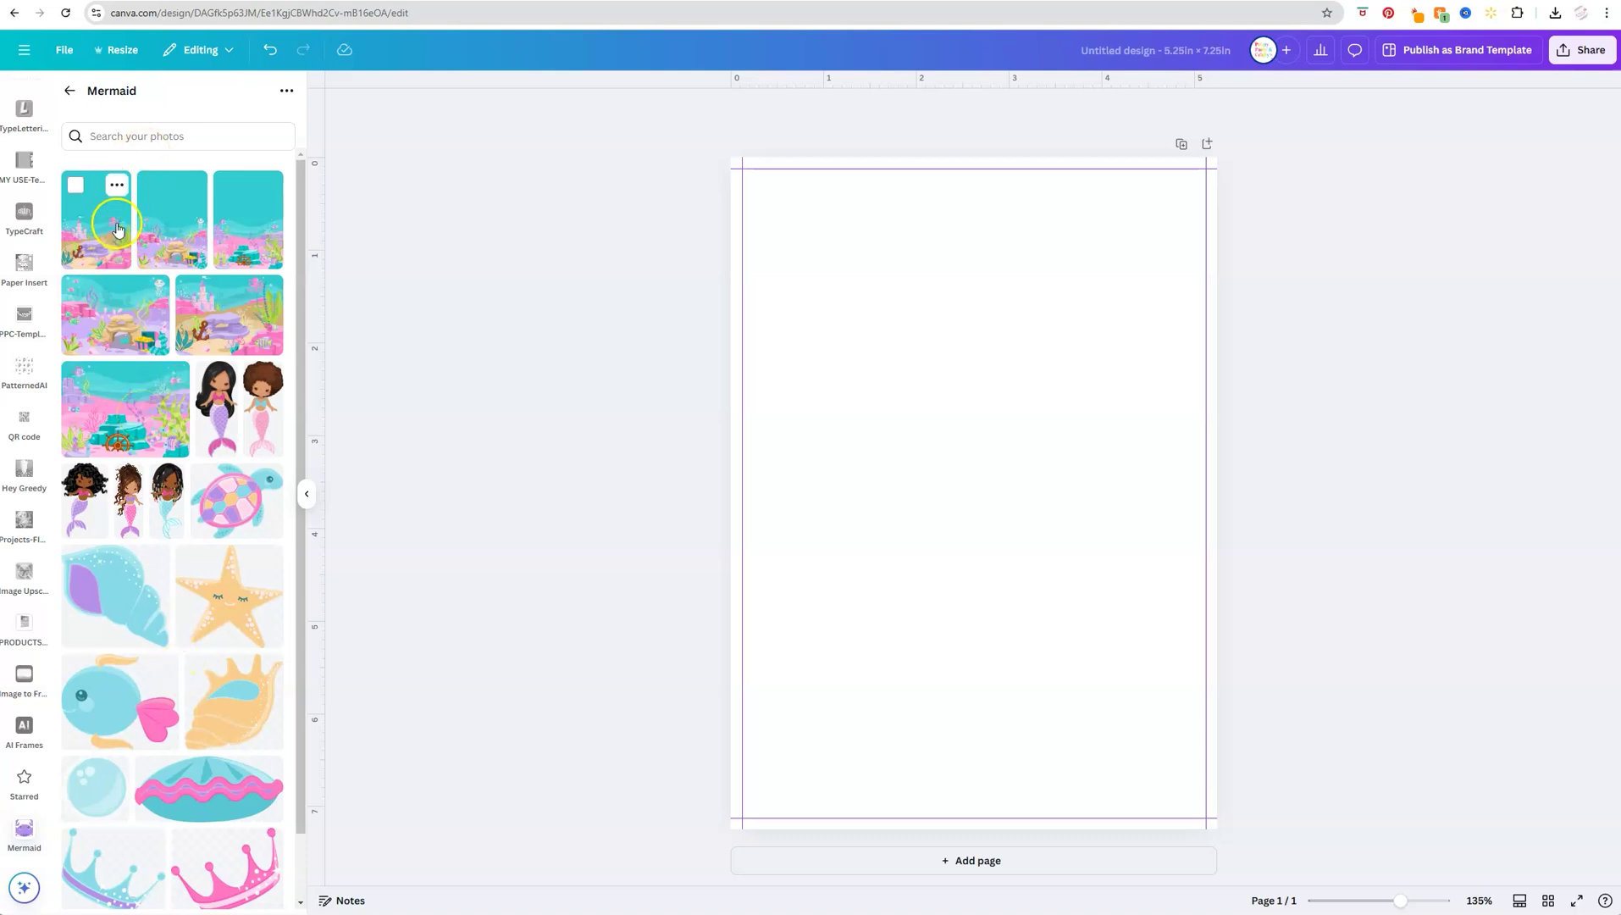
# Step: Add the underwater scene image and enlarge it to cover the whole page
pyautogui.click(246, 238)
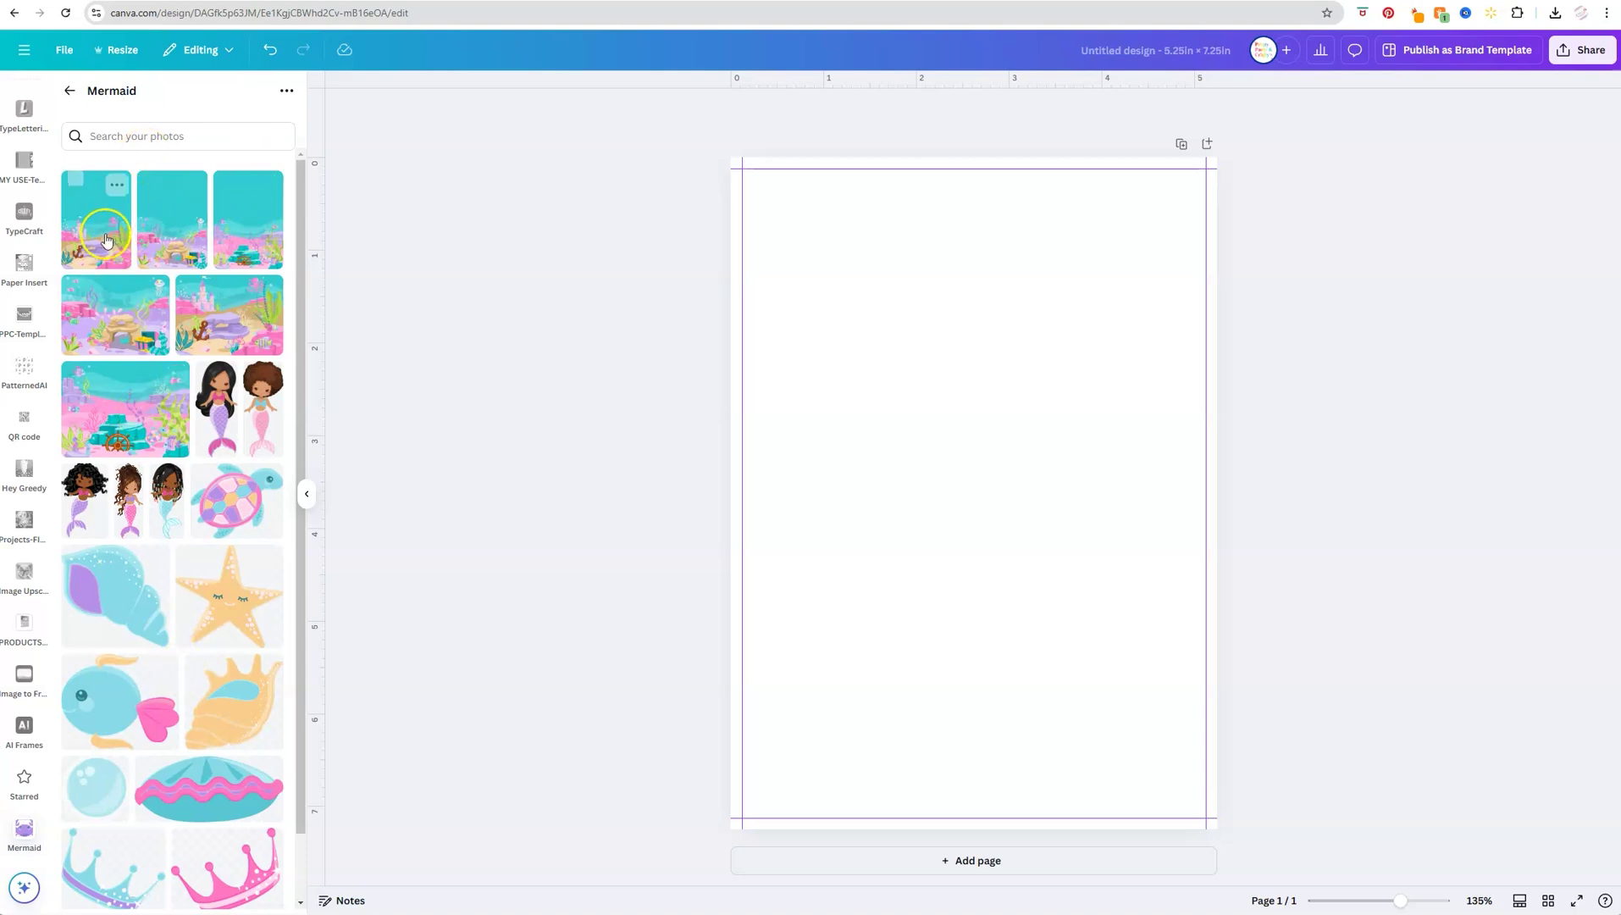
pyautogui.moveTo(795, 243); pyautogui.dragTo(713, 159)
pyautogui.click(858, 304)
pyautogui.moveTo(857, 304); pyautogui.dragTo(794, 222)
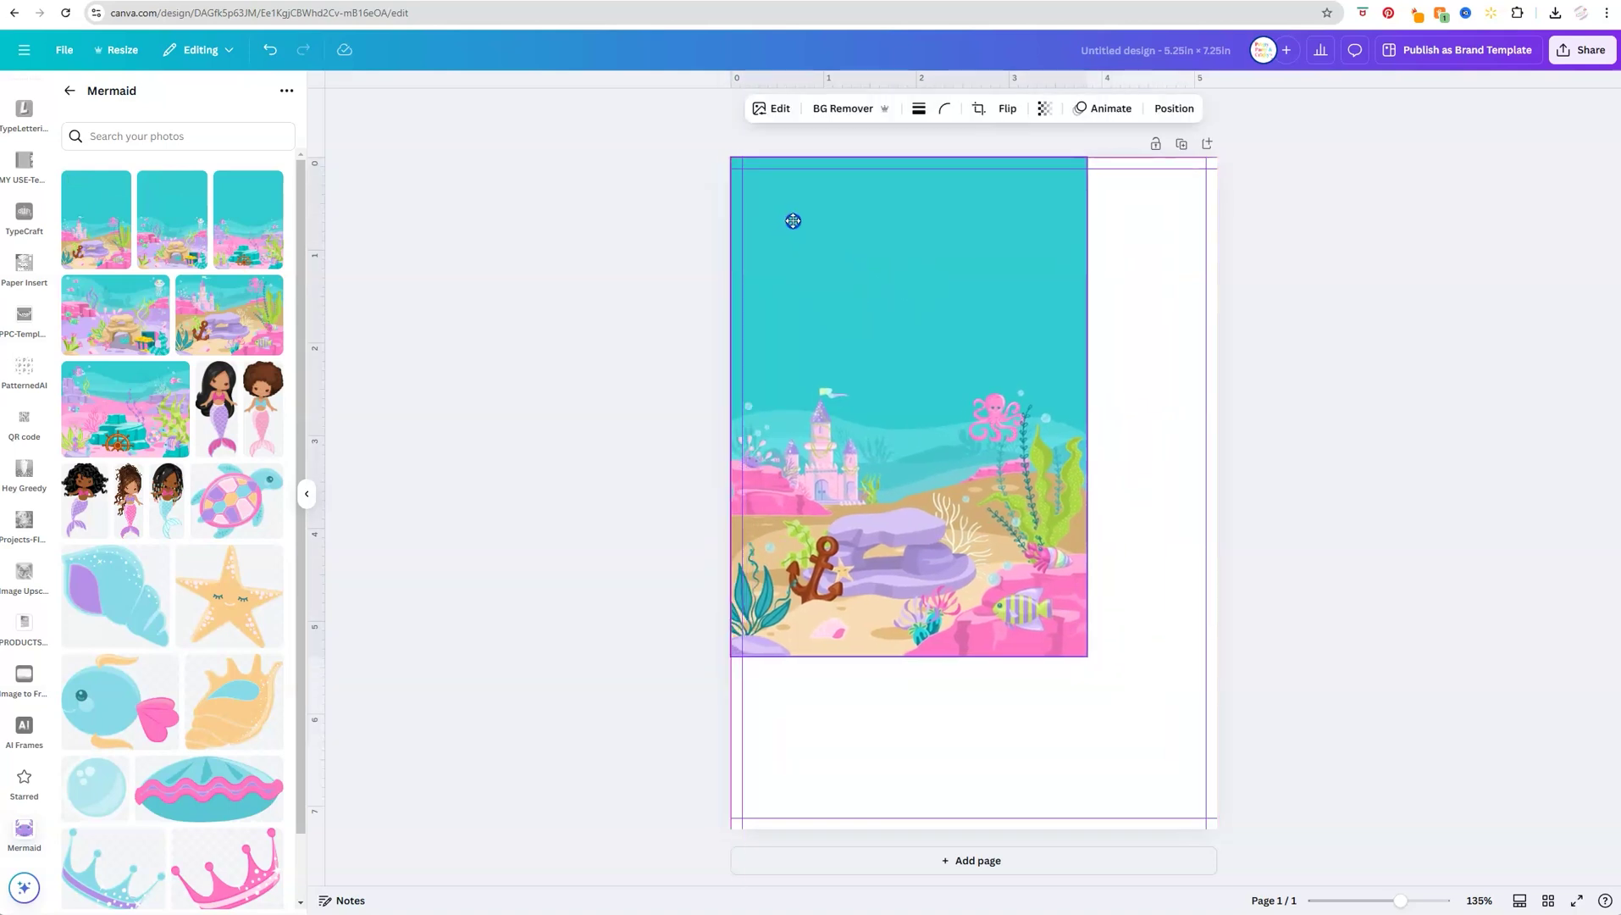
pyautogui.moveTo(1088, 659); pyautogui.dragTo(1249, 813)
pyautogui.click(1081, 704)
pyautogui.moveTo(1035, 682); pyautogui.dragTo(1032, 676)
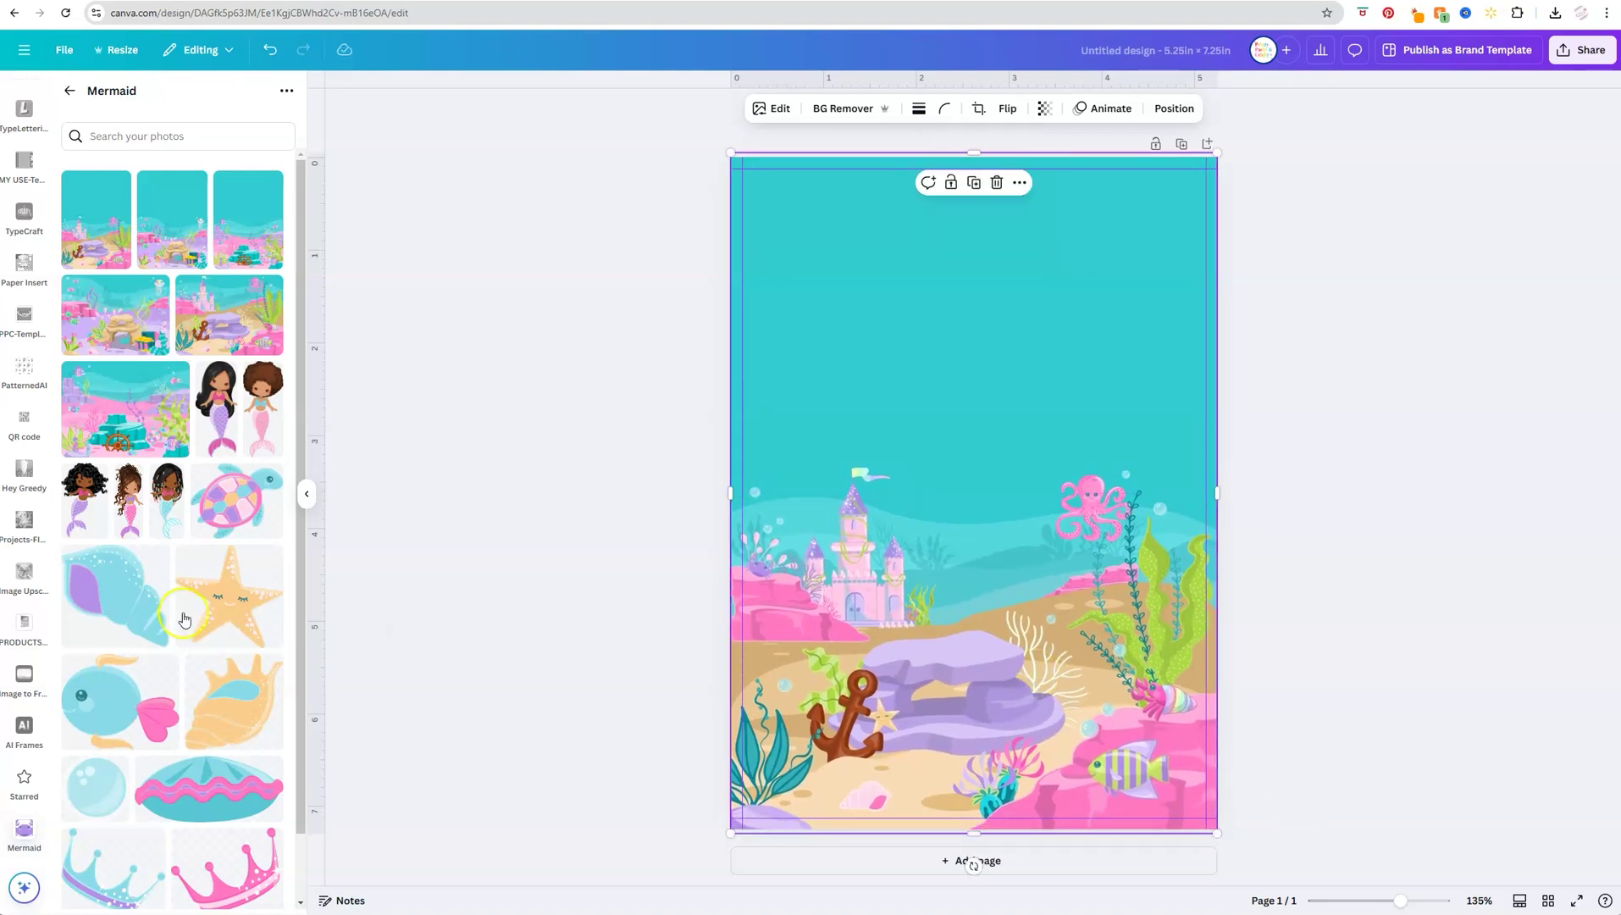
# Step: Add the curly-haired mermaid, shrink it and place it on the purple rock
pyautogui.click(80, 532)
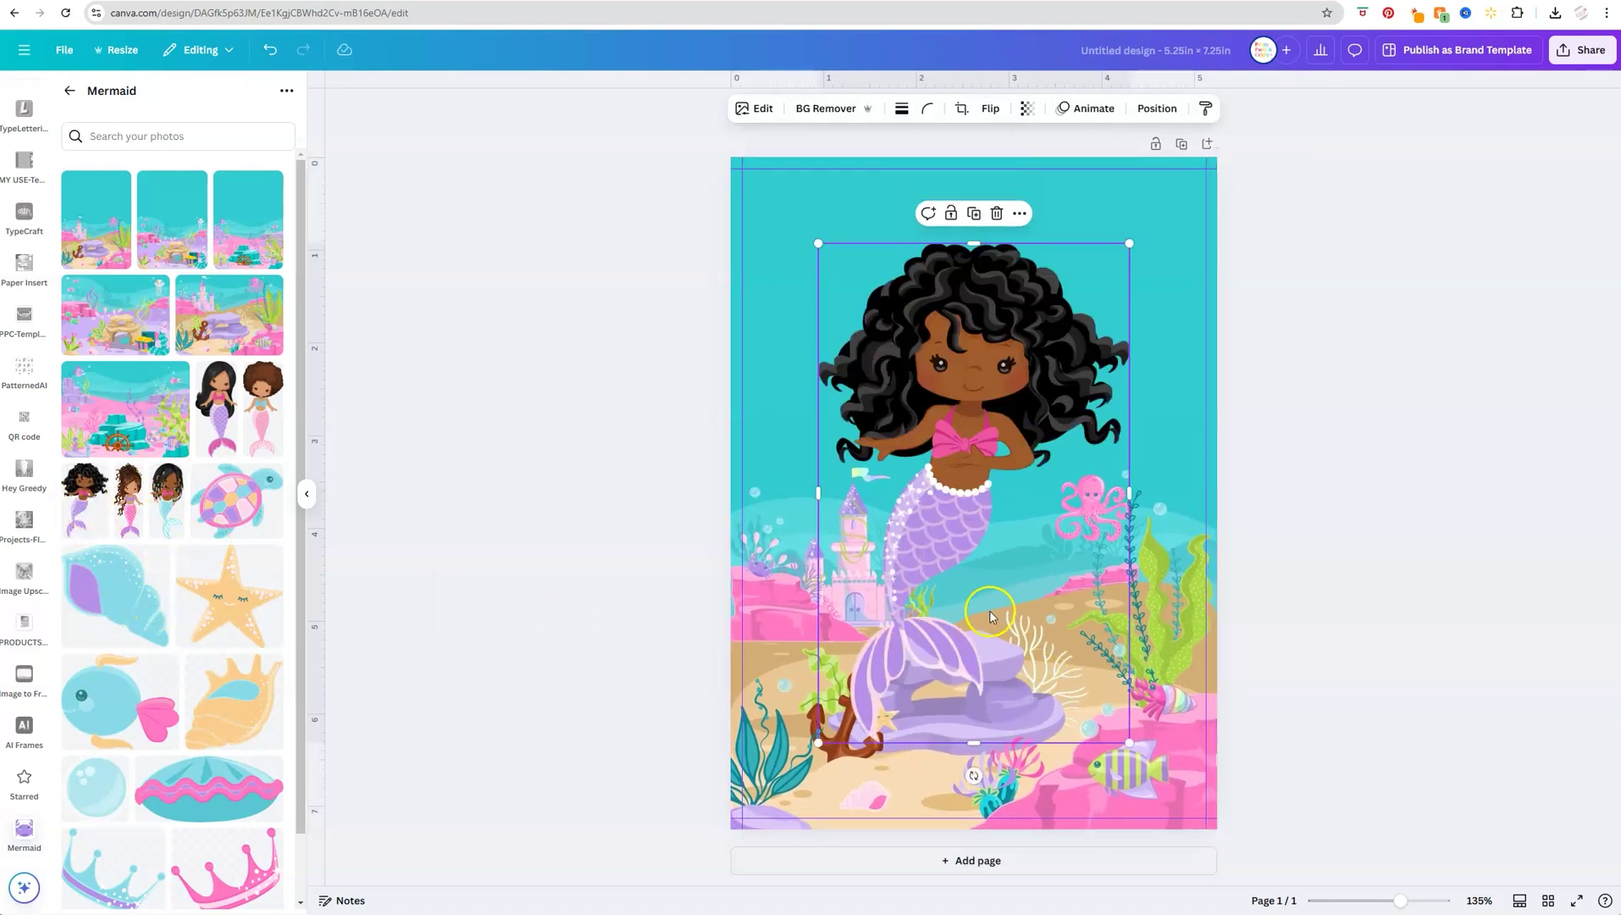
pyautogui.moveTo(1130, 243); pyautogui.dragTo(994, 461)
pyautogui.moveTo(889, 559); pyautogui.dragTo(966, 474)
pyautogui.scroll(-5, 246, 467)
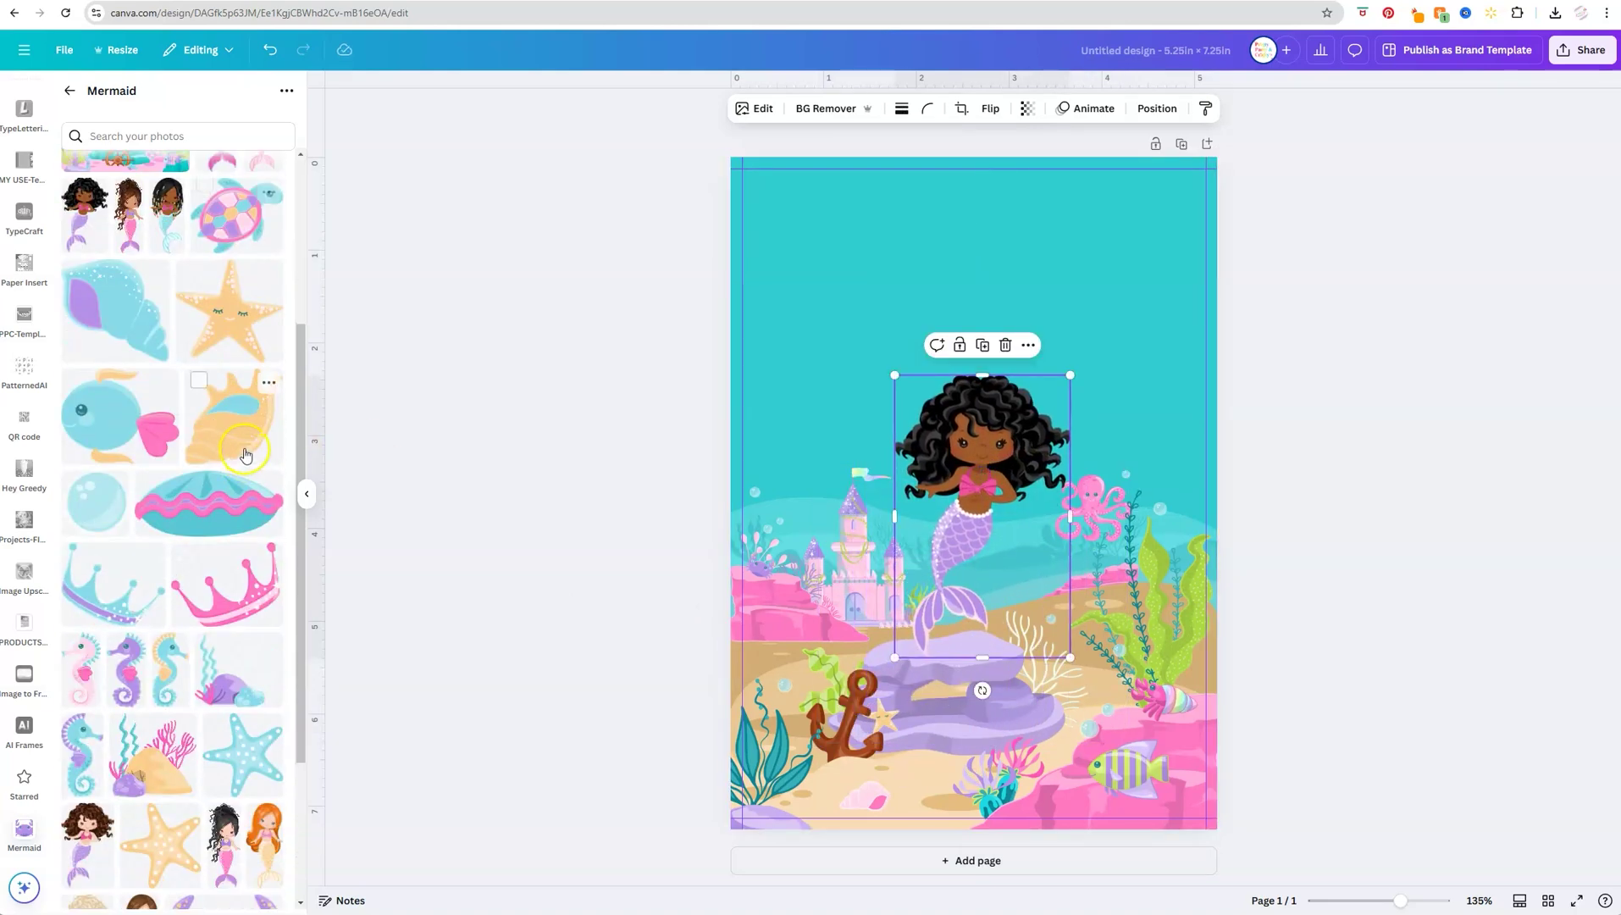
# Step: Add a fish shrunk to about 2.6 × 2.1 at top right and a bubble at upper left
pyautogui.click(99, 366)
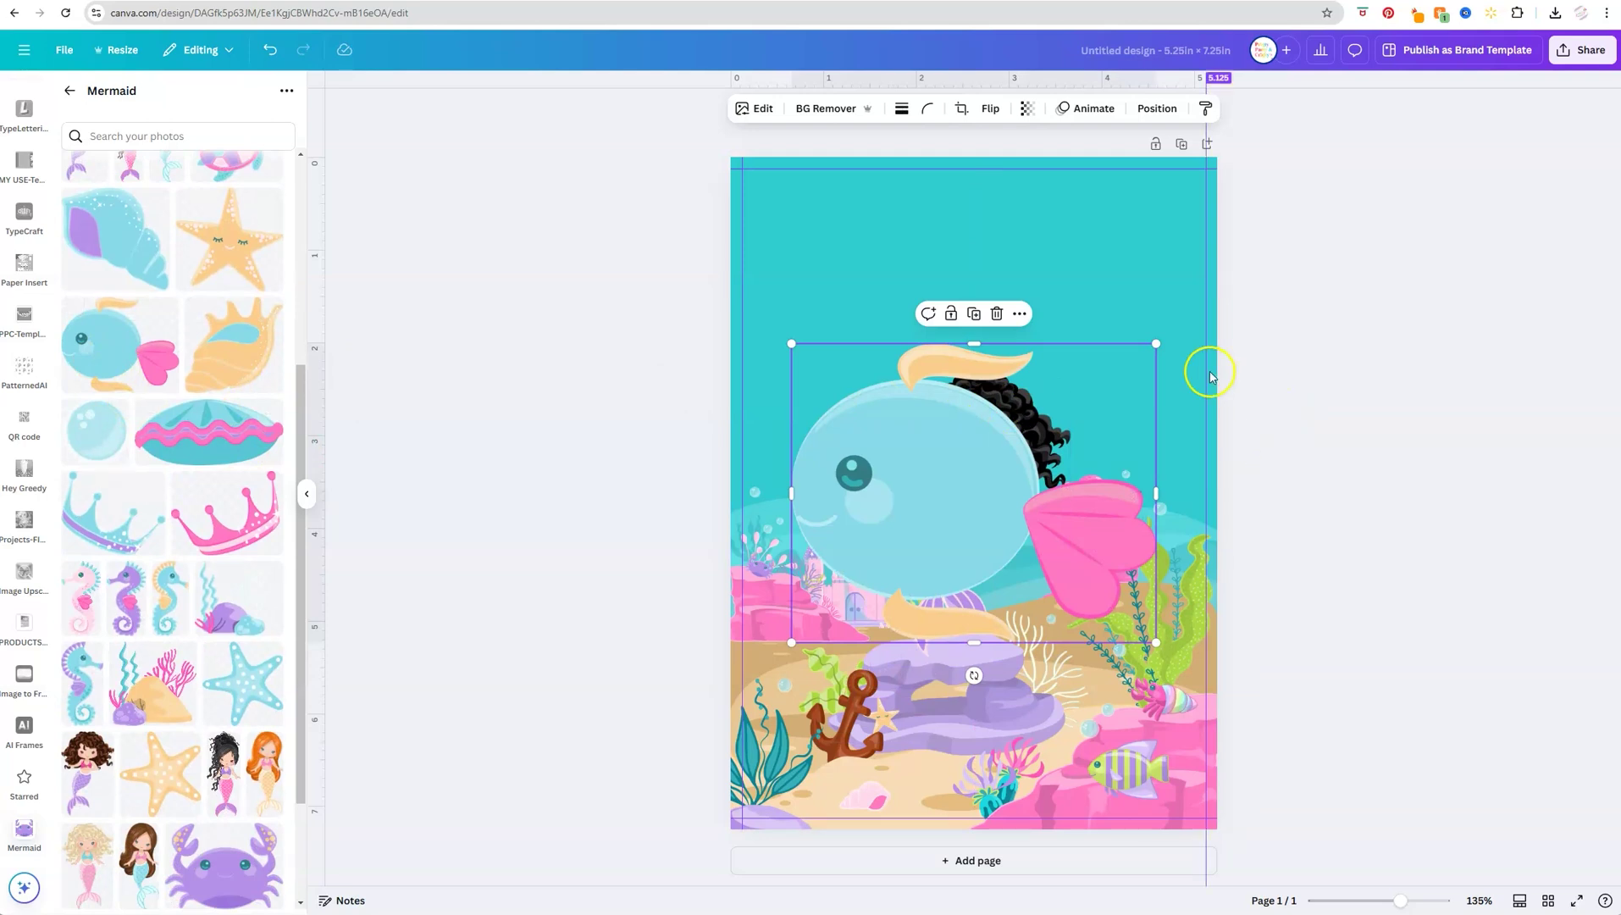
pyautogui.moveTo(1155, 338); pyautogui.dragTo(956, 507)
pyautogui.moveTo(865, 570); pyautogui.dragTo(1133, 316)
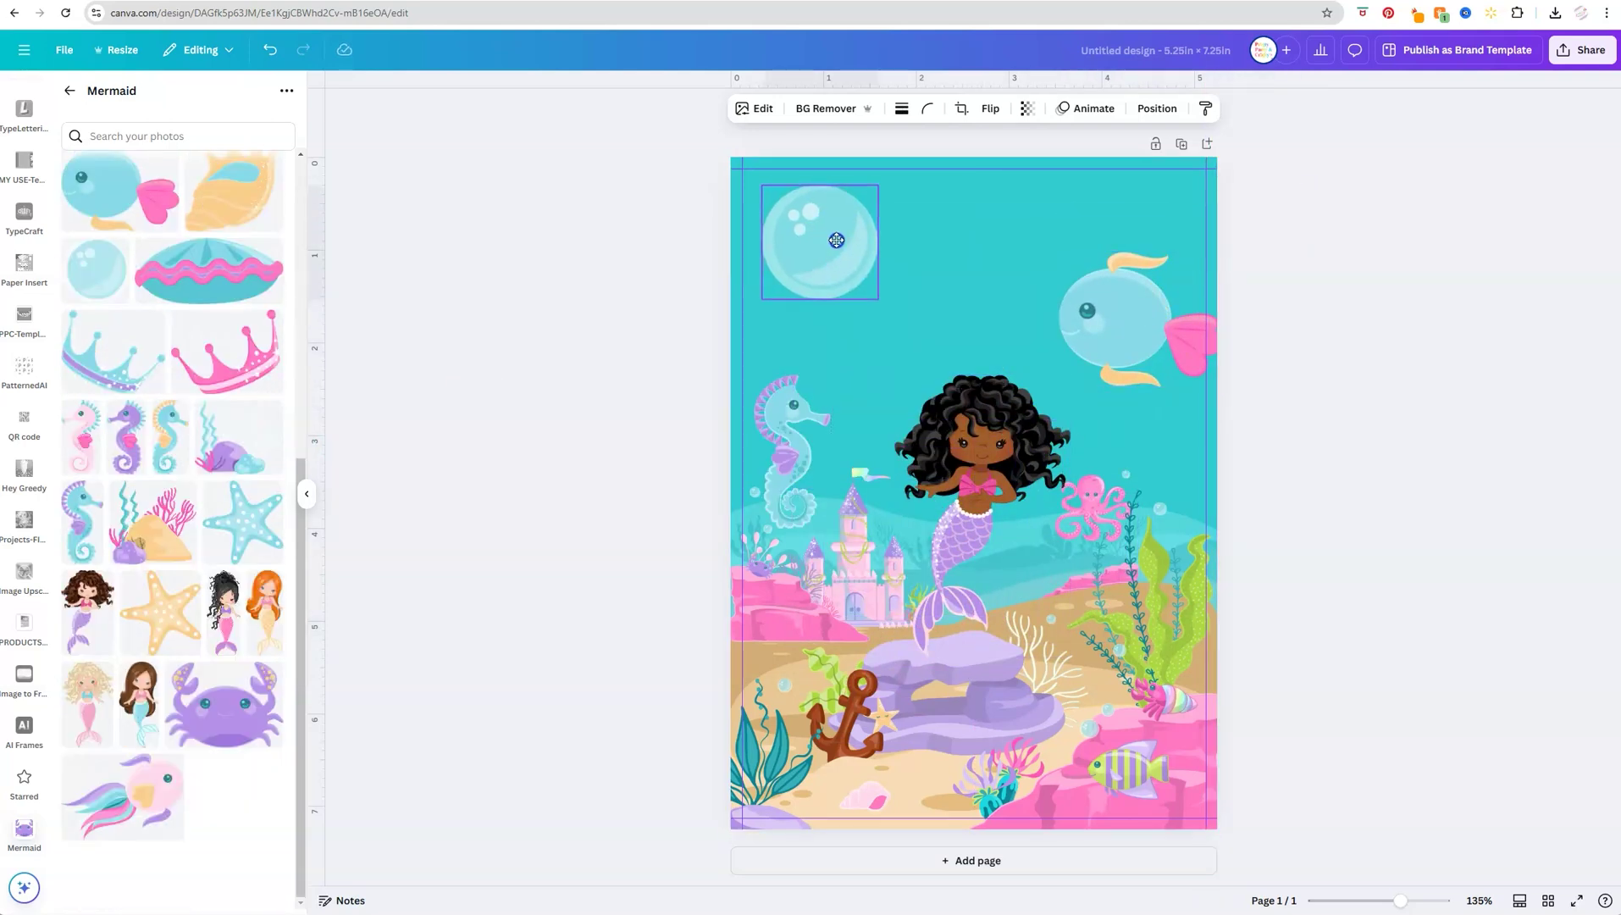
pyautogui.moveTo(836, 239); pyautogui.dragTo(817, 295)
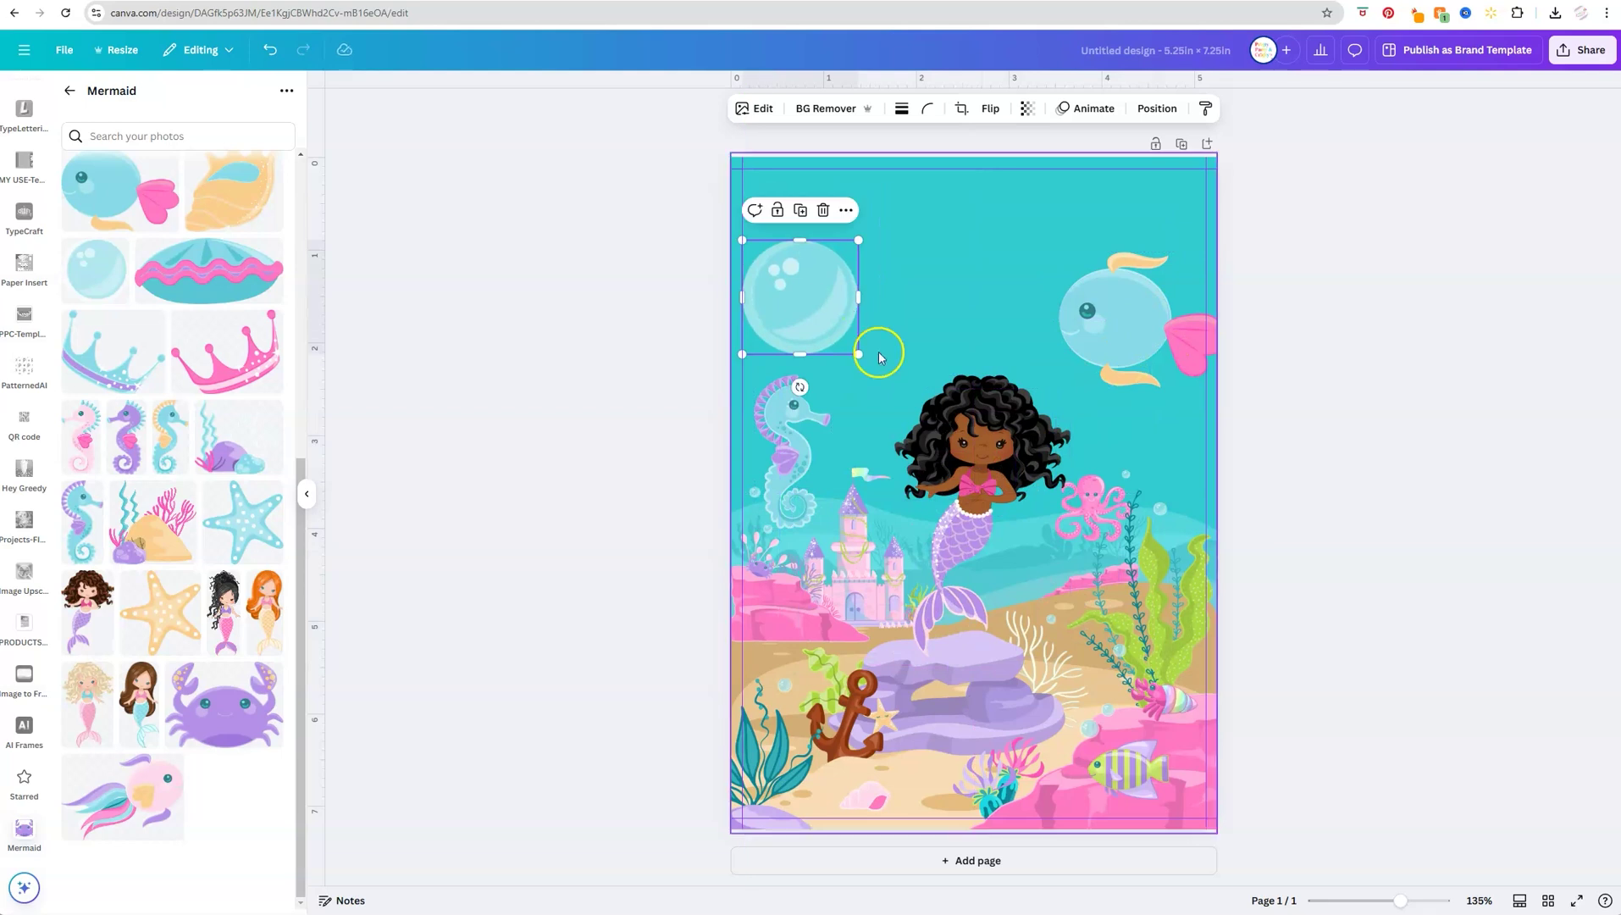
pyautogui.click(24, 779)
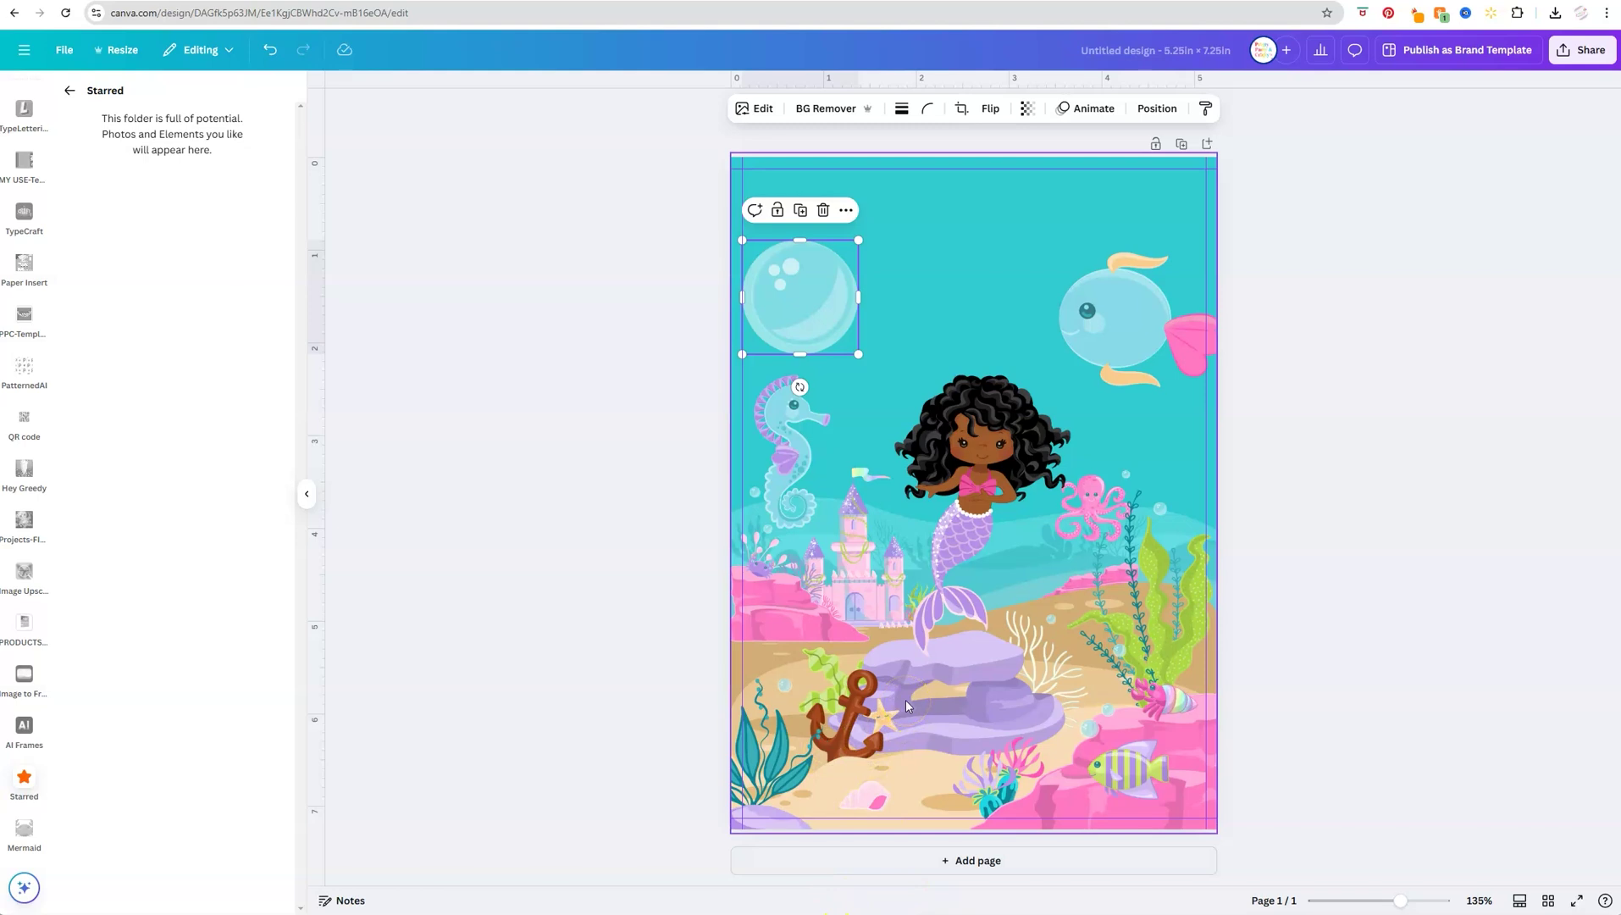
# Step: Drag Splash_Tail.png from File Explorer's Mermaids clipart folder onto the Canva page
pyautogui.hotkey('alt', 'Tab')
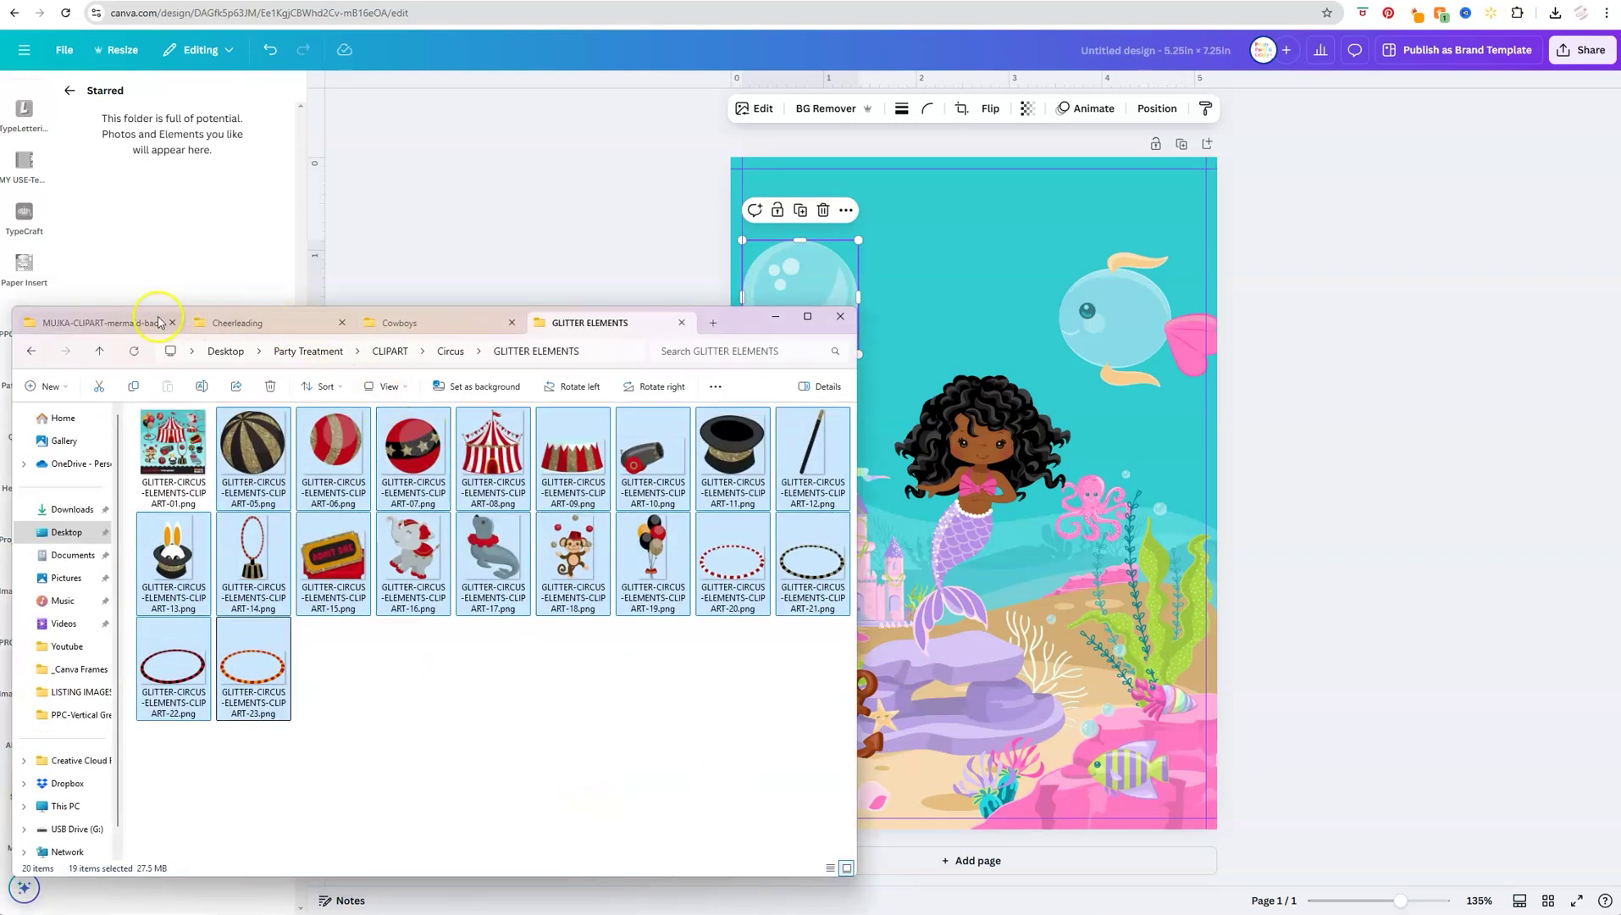
pyautogui.click(120, 322)
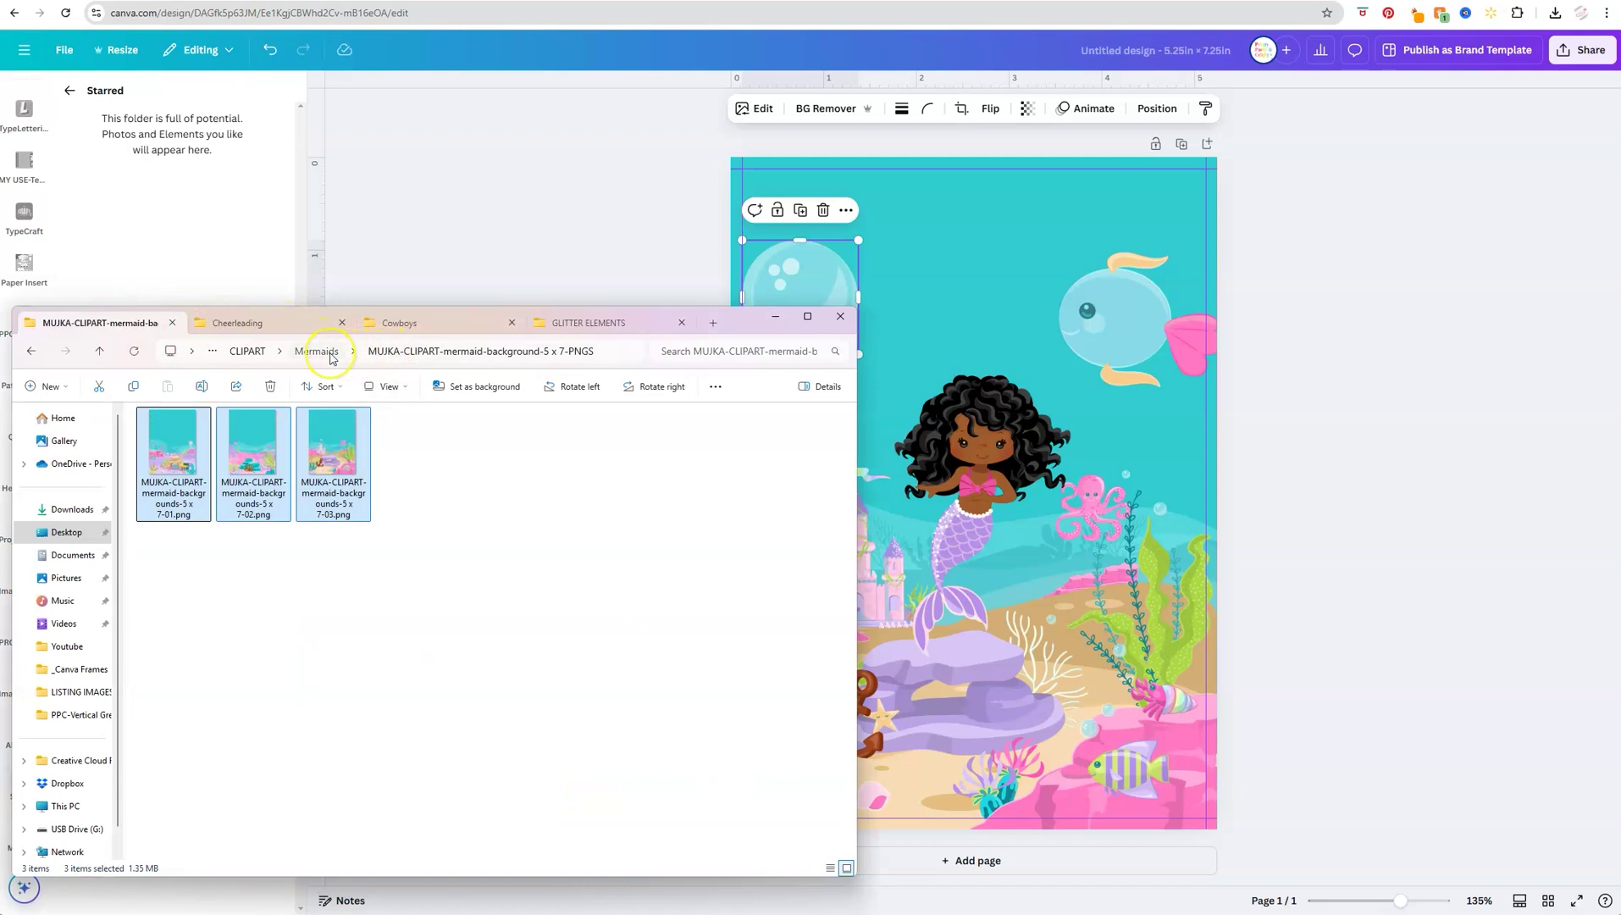
pyautogui.click(331, 355)
pyautogui.scroll(-1, 398, 677)
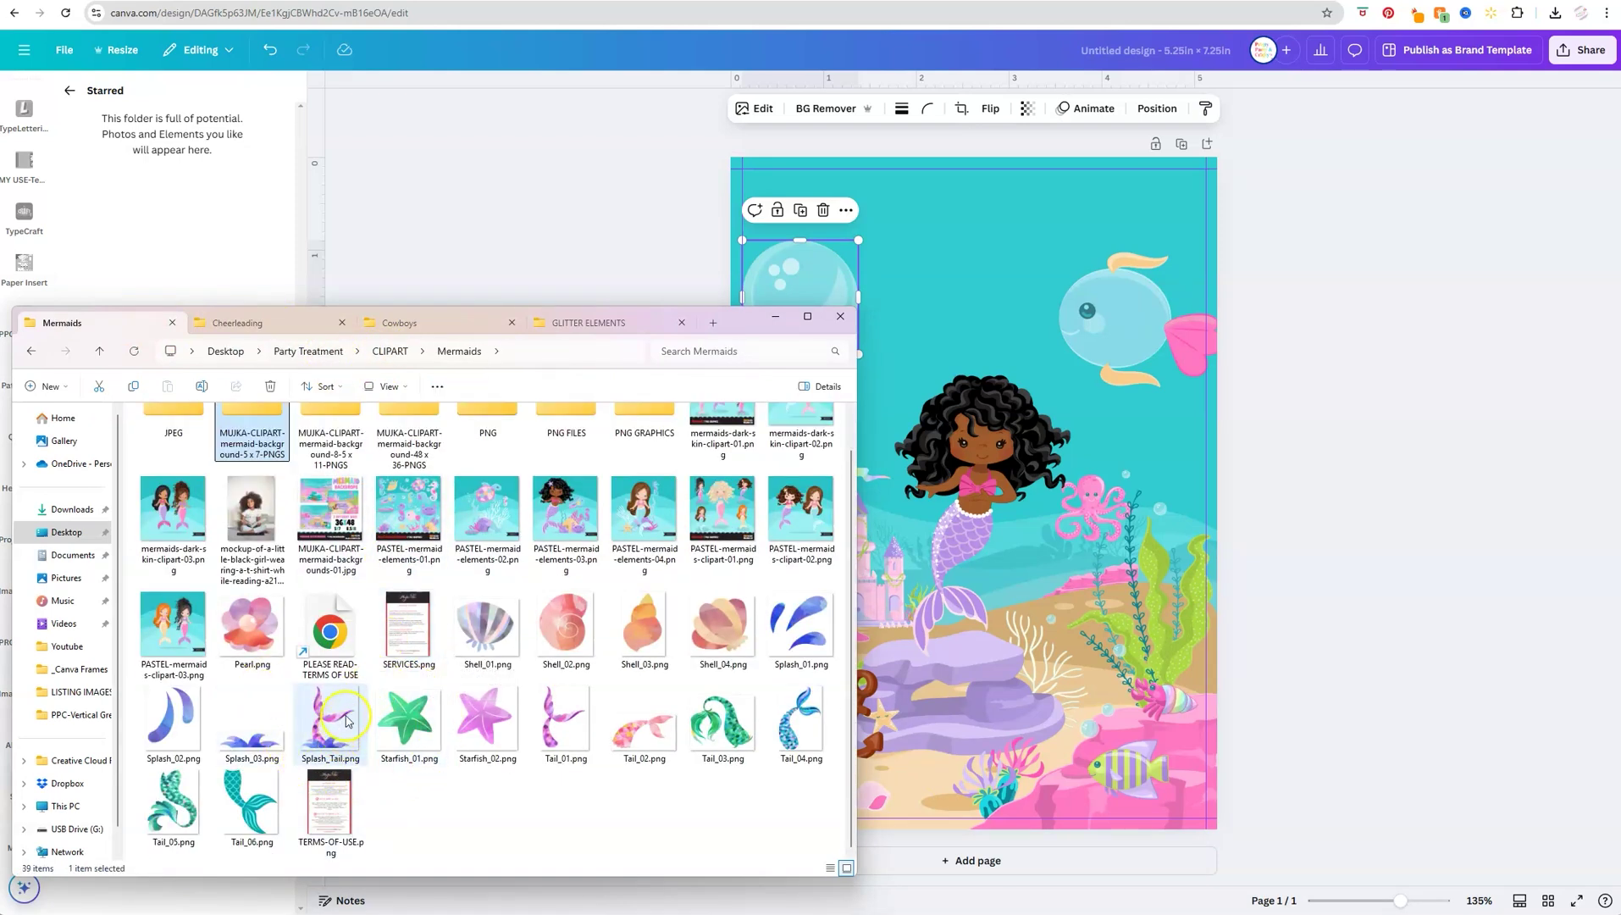
pyautogui.moveTo(322, 724); pyautogui.dragTo(940, 262)
pyautogui.moveTo(912, 411); pyautogui.dragTo(939, 424)
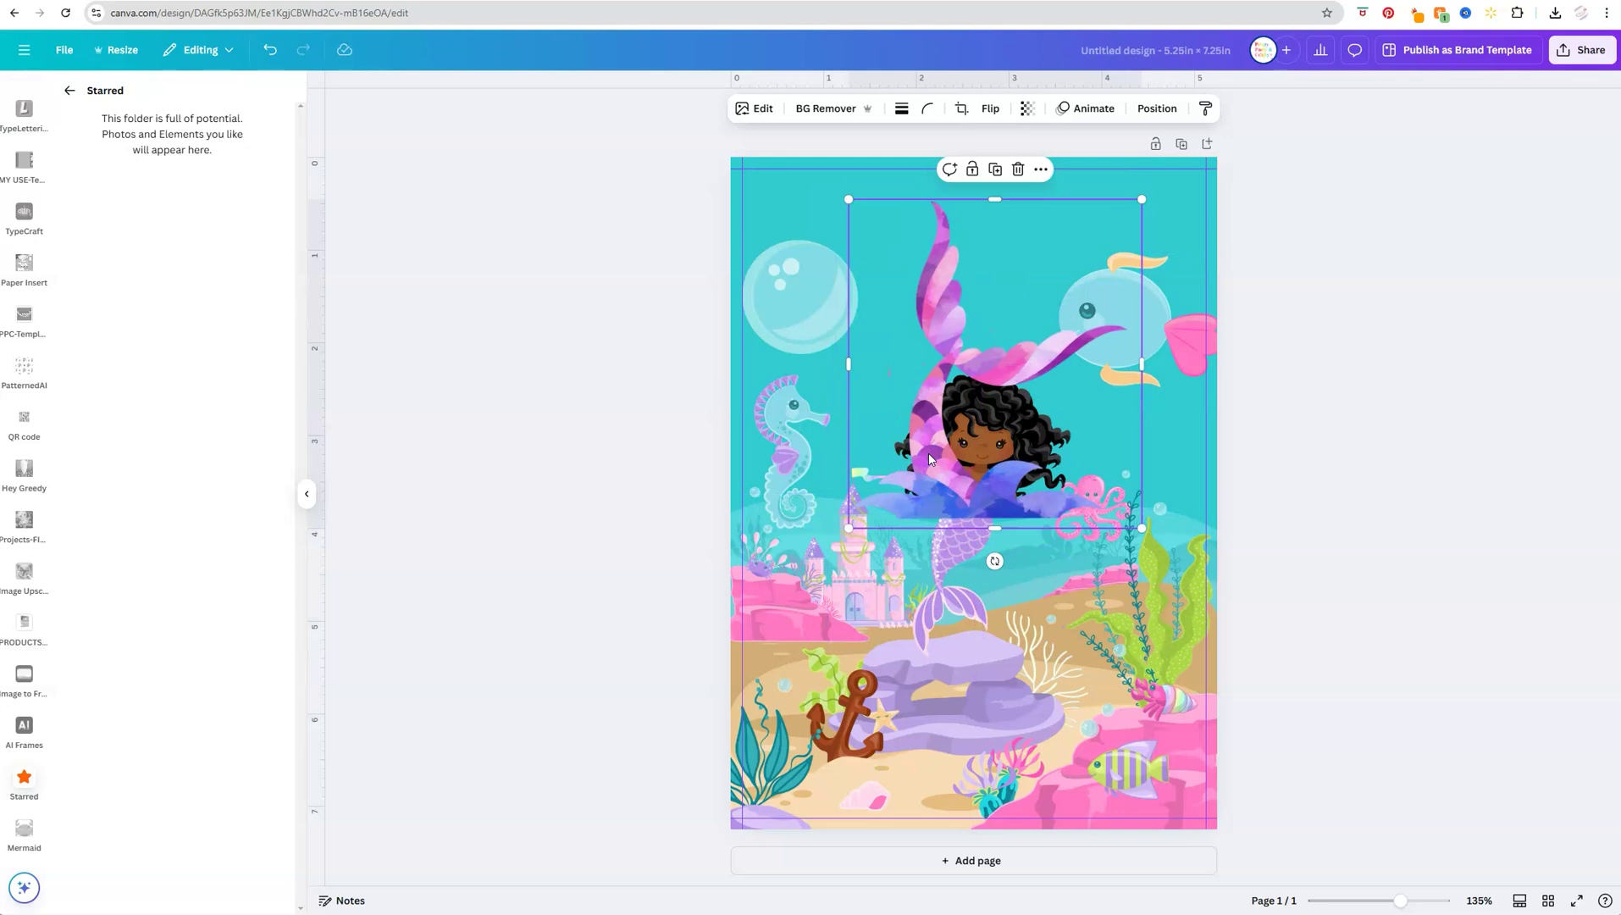
# Step: Move the uploaded Splash_Tail.png image into the Mermaid folder through its Info options
pyautogui.moveTo(940, 429); pyautogui.dragTo(922, 439)
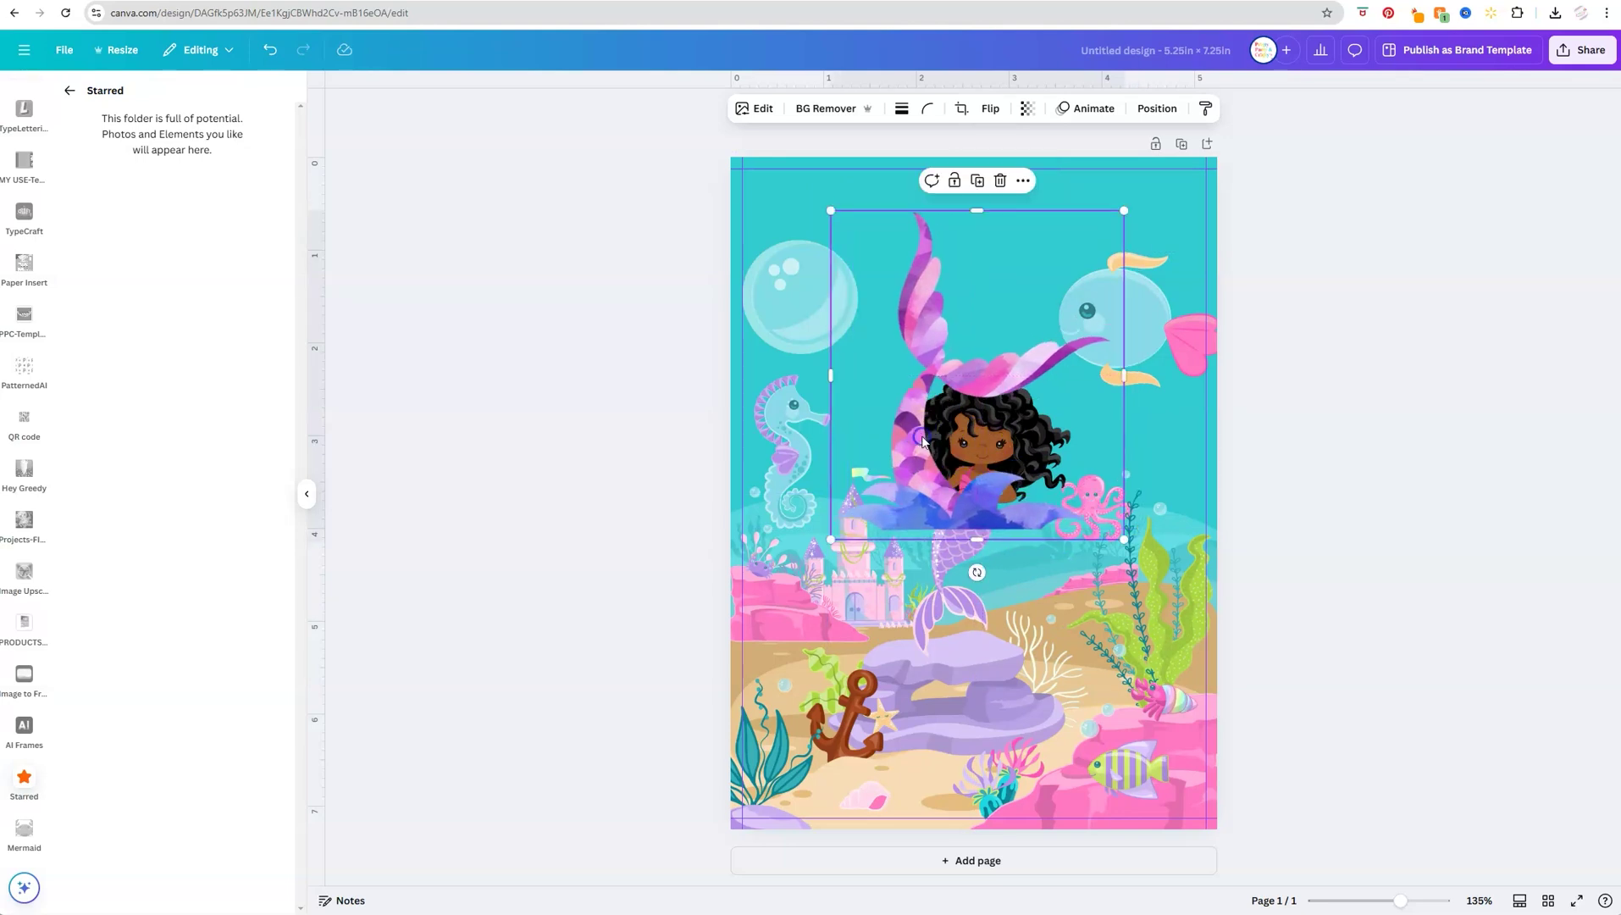
pyautogui.click(1023, 181)
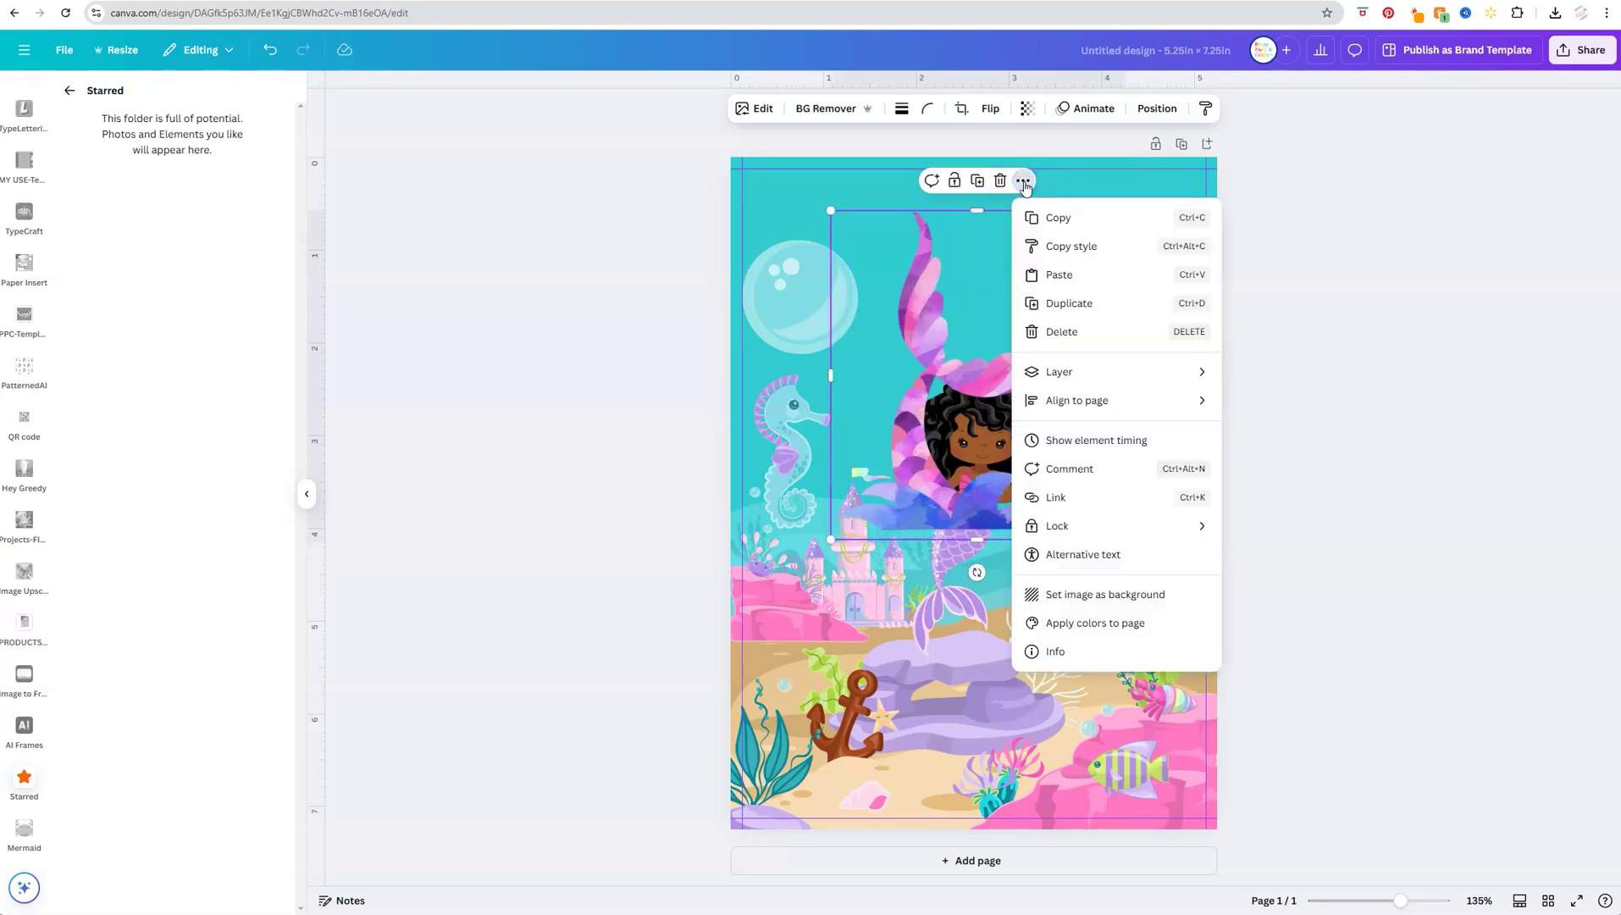
pyautogui.click(1079, 654)
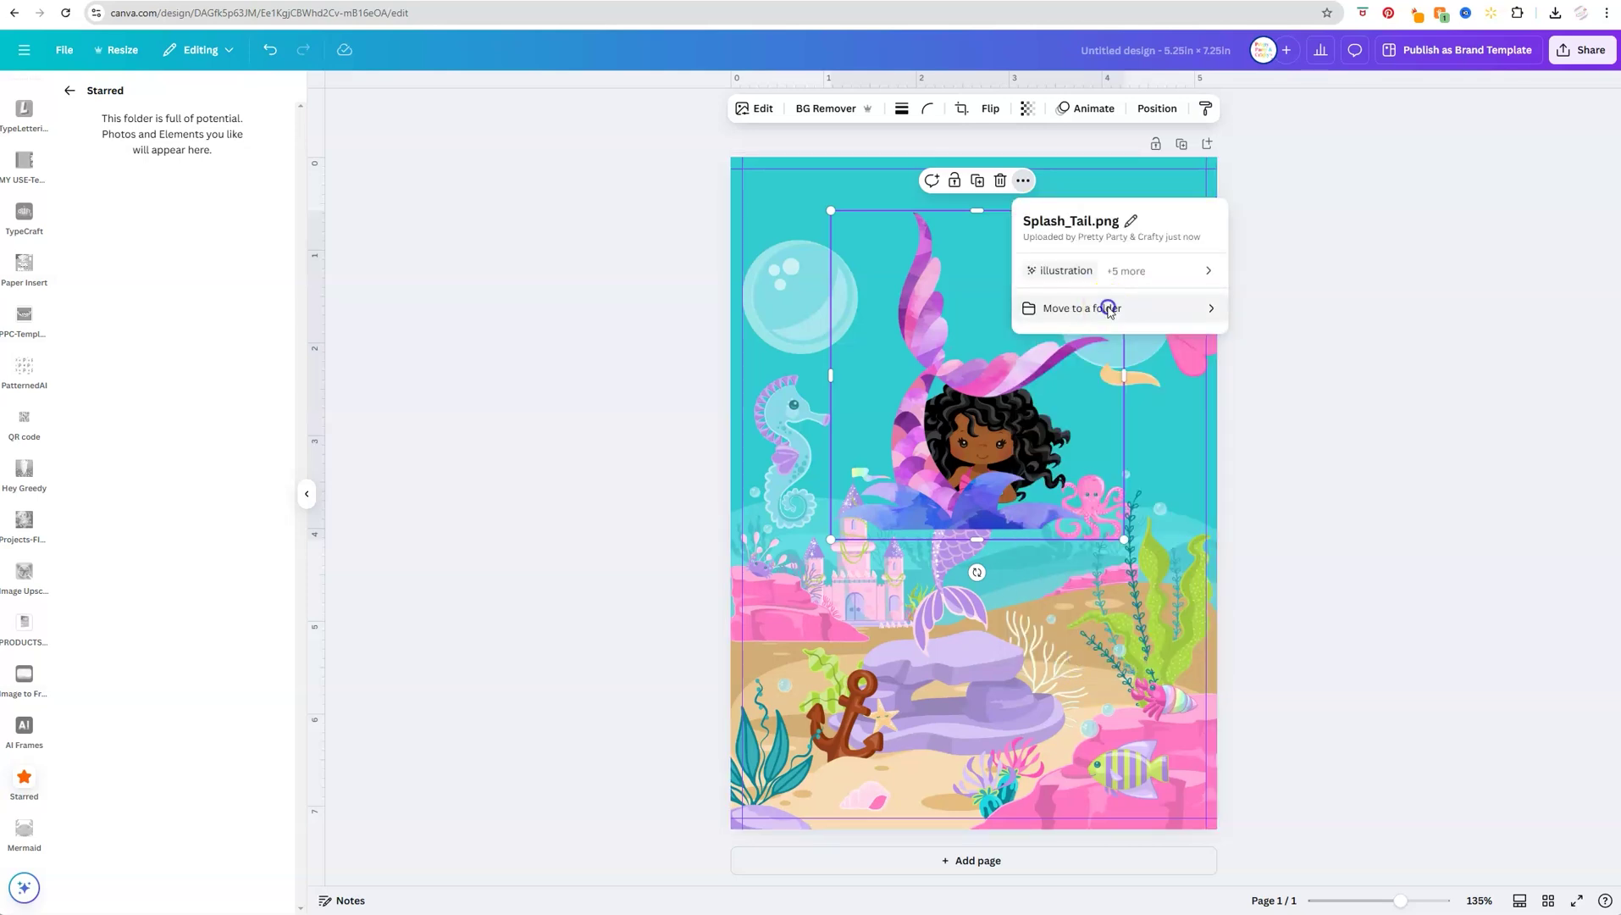
pyautogui.click(1108, 310)
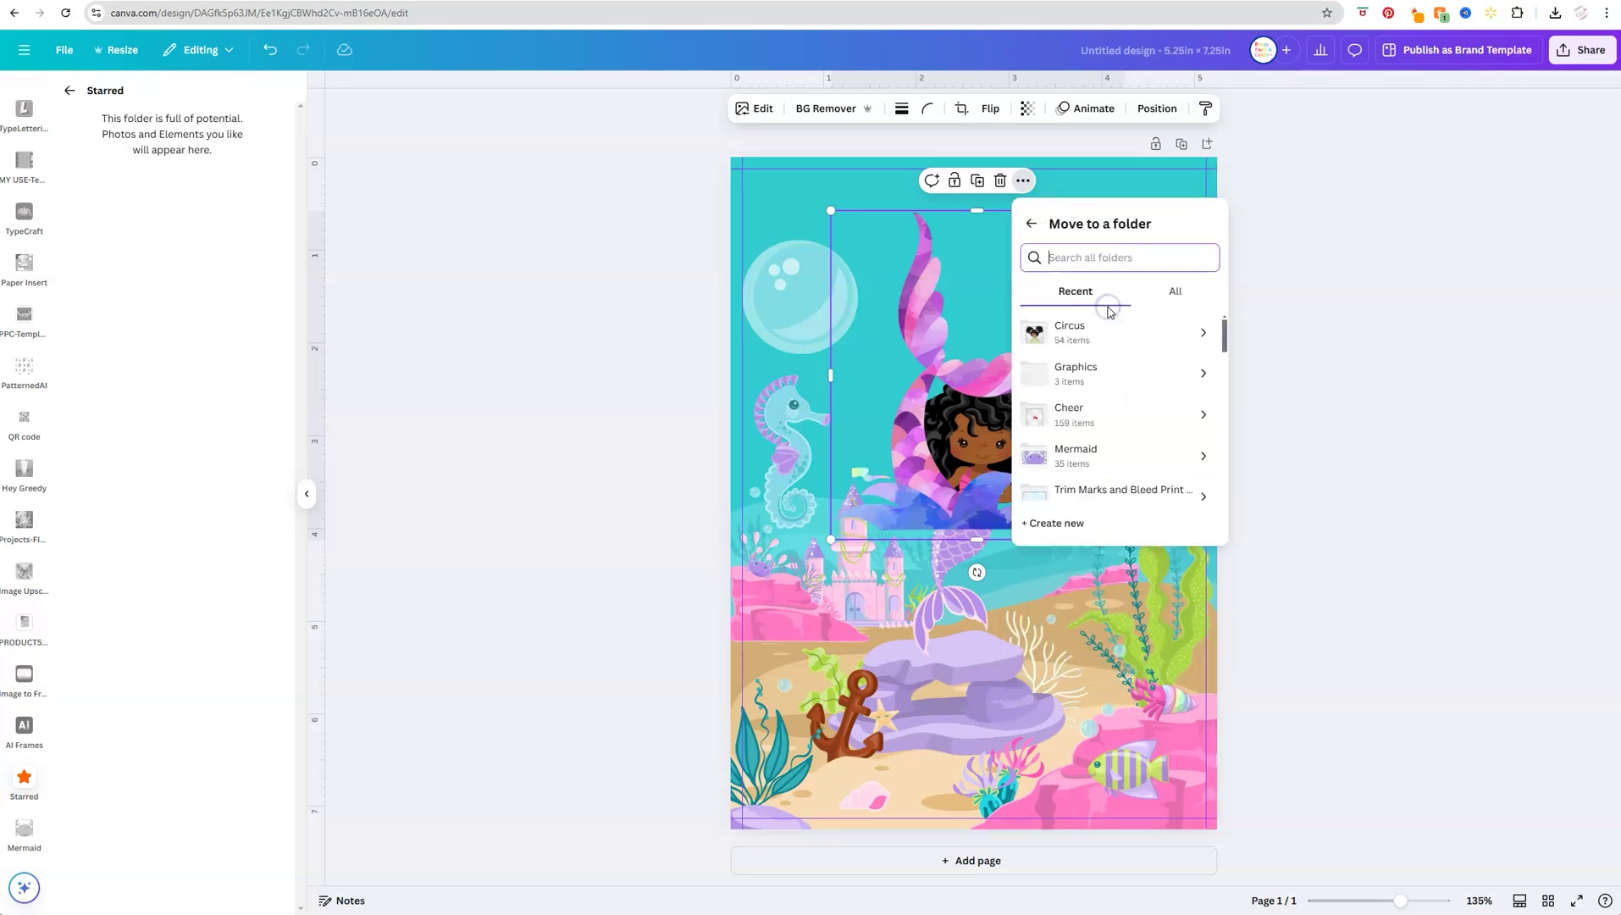
pyautogui.click(1069, 458)
pyautogui.click(1175, 487)
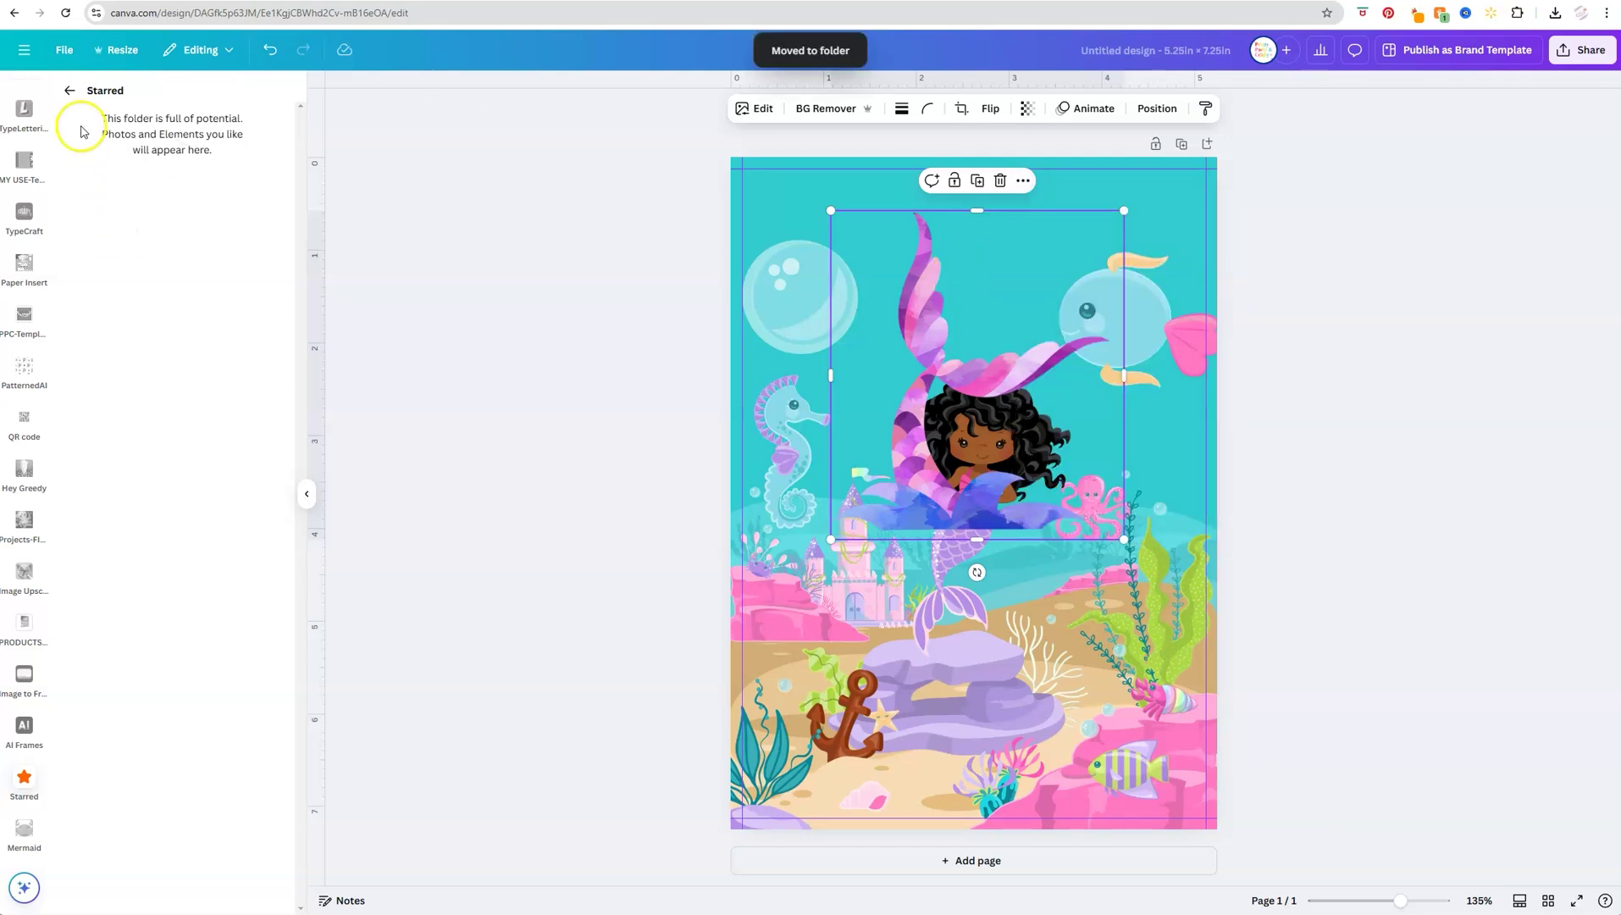
pyautogui.click(71, 92)
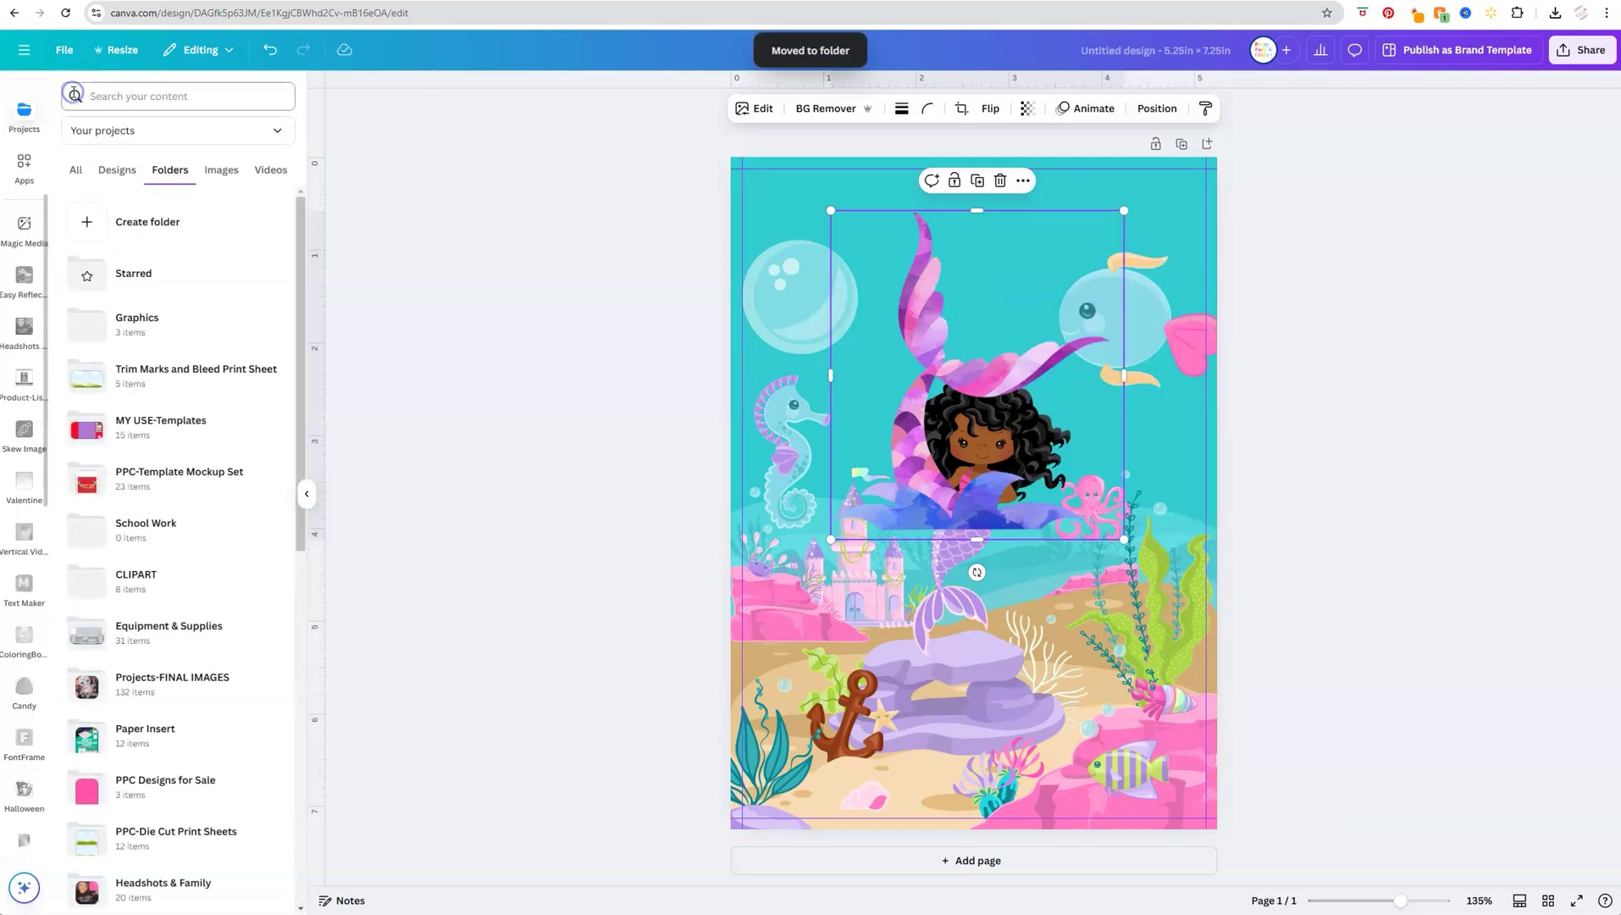
# Step: Check the Graphics > Mermaid folder contents, then reload the Canva page
pyautogui.click(155, 334)
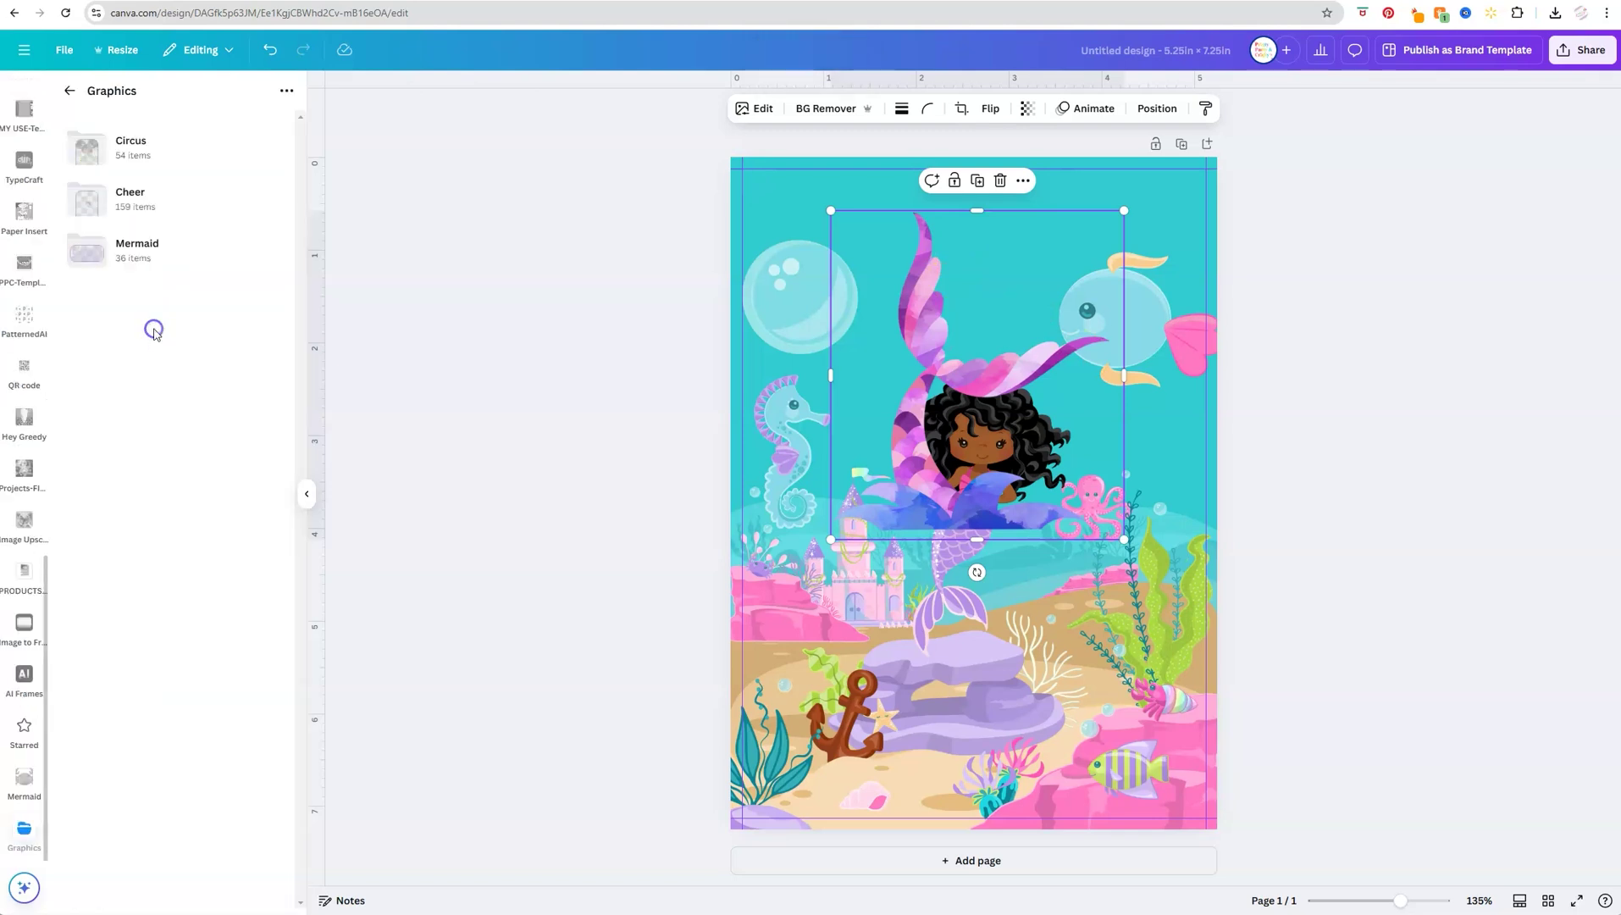
pyautogui.click(134, 245)
pyautogui.scroll(-2, 200, 339)
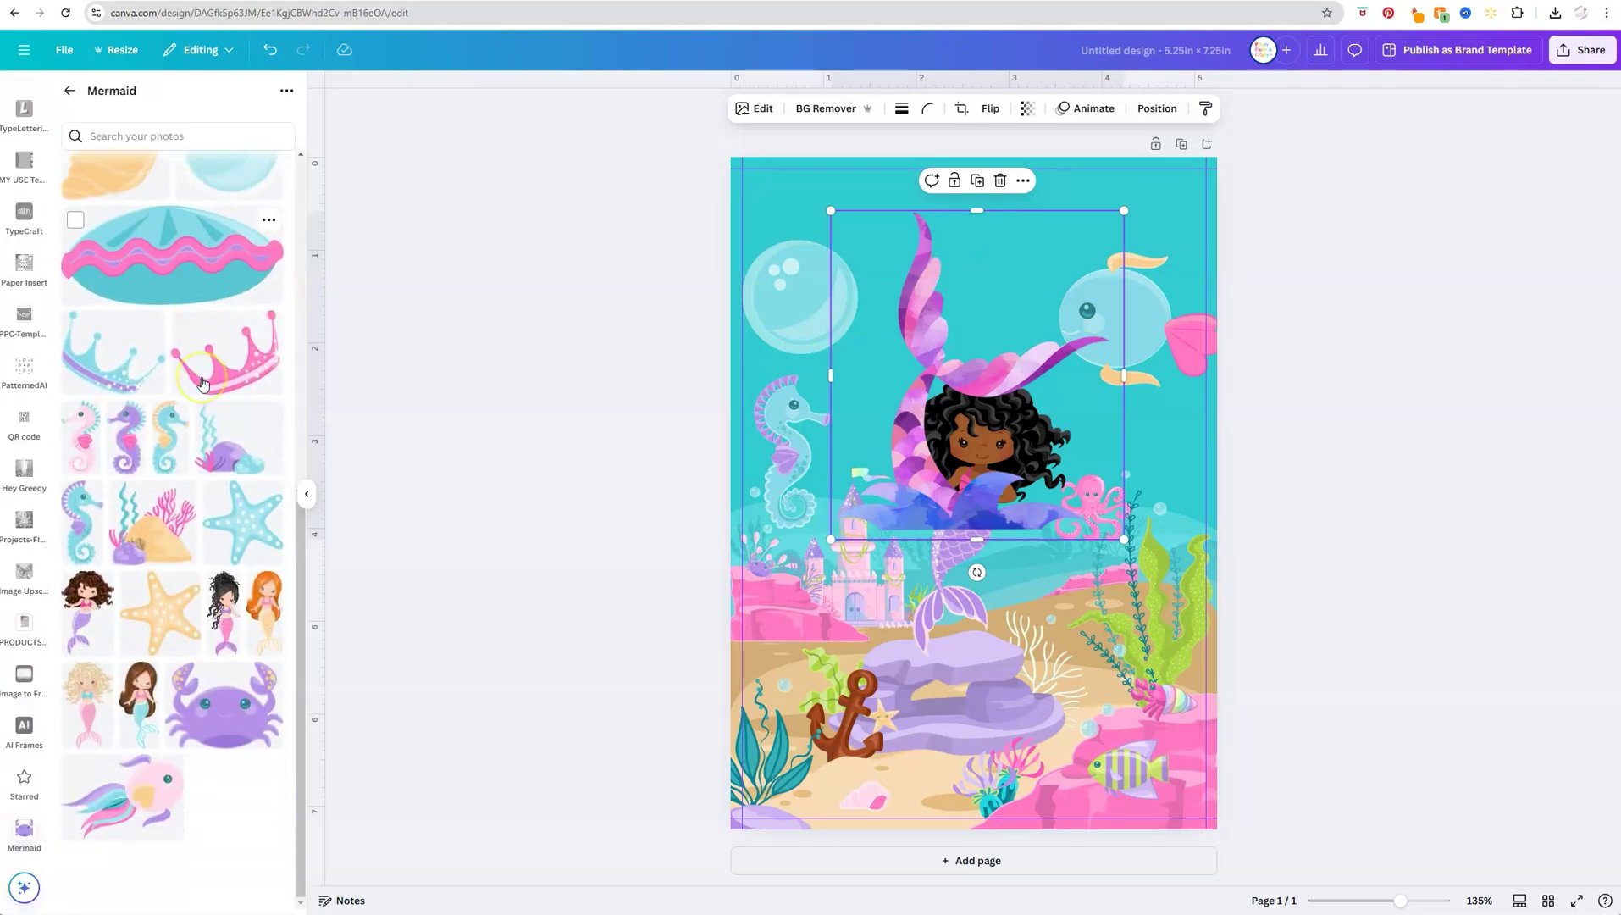
pyautogui.scroll(4, 203, 385)
pyautogui.scroll(4, 204, 386)
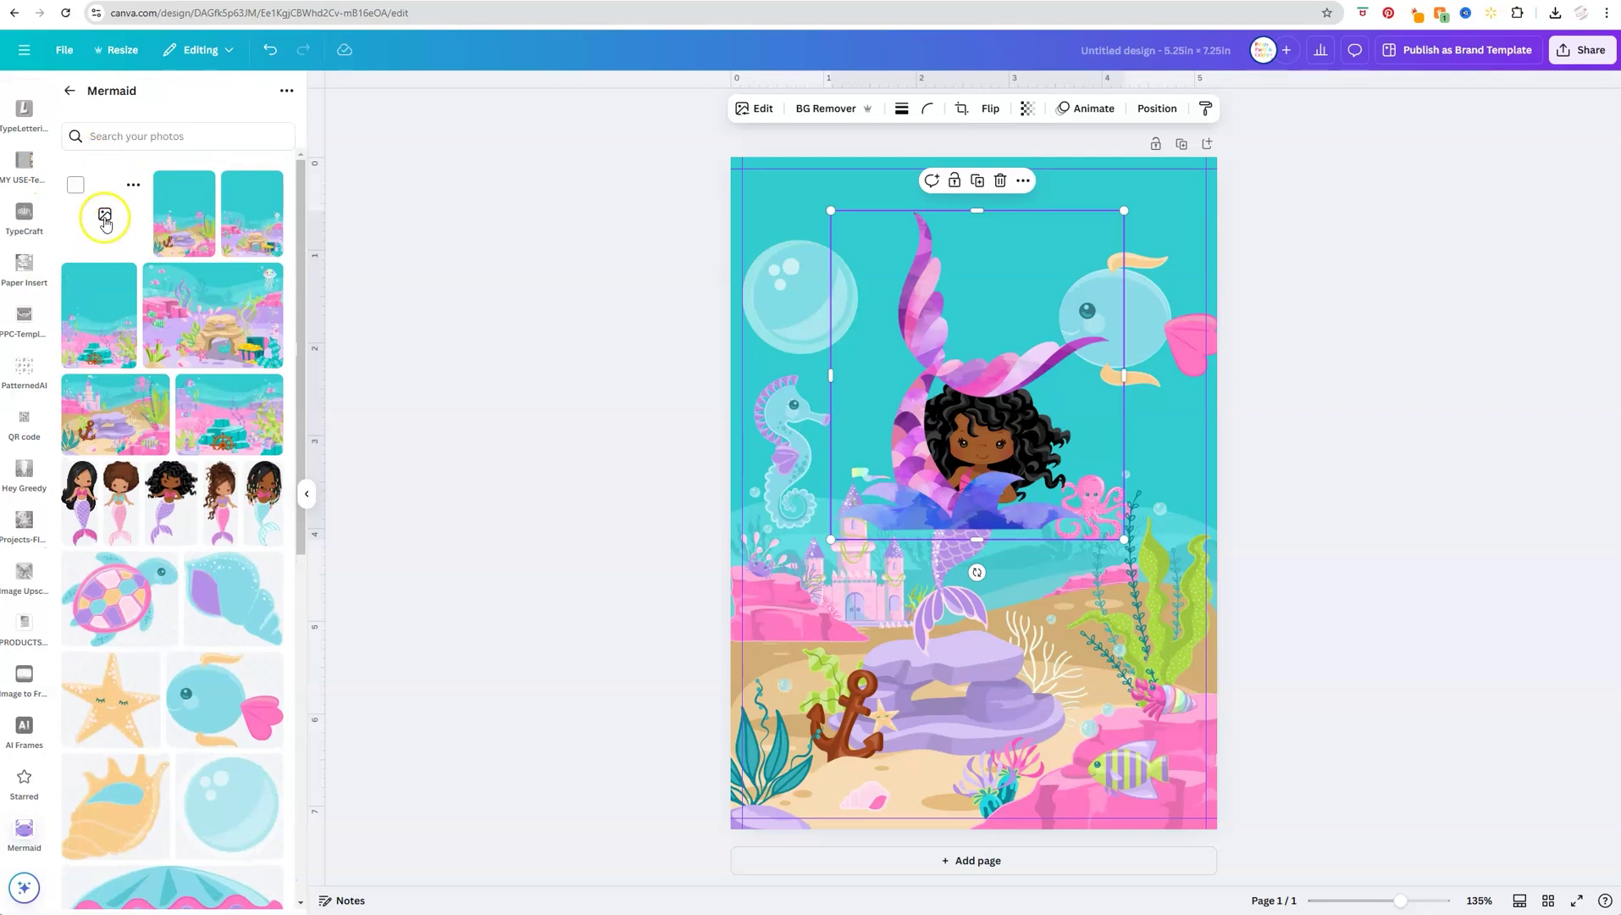
pyautogui.click(66, 14)
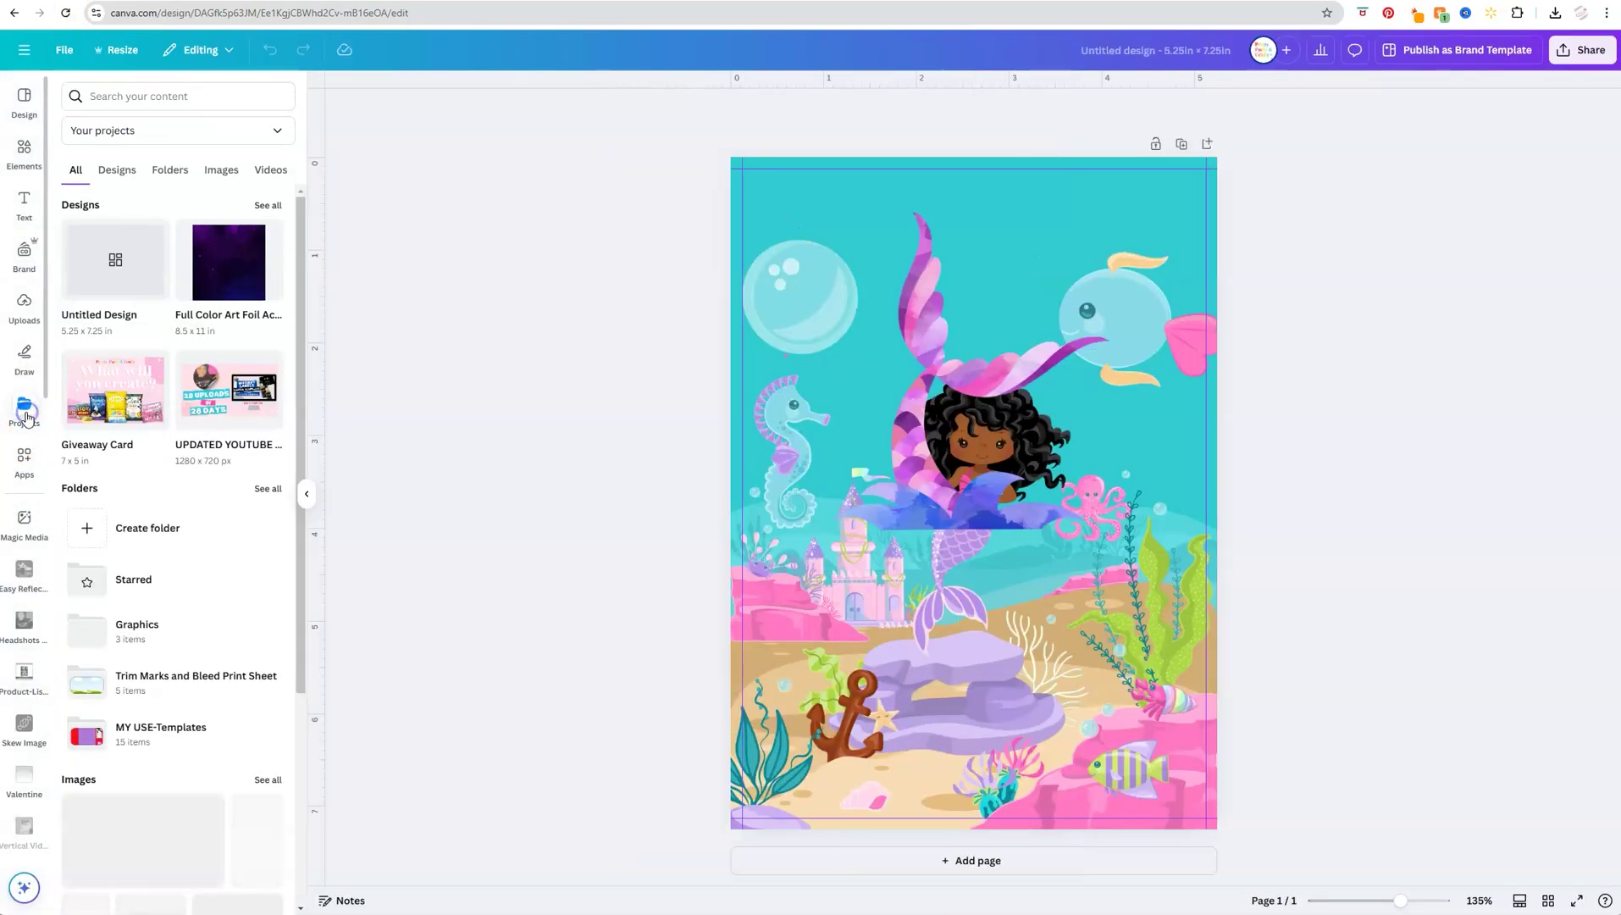
# Step: Reopen Graphics > Mermaid and move the splash tail left and lower on the page
pyautogui.click(154, 169)
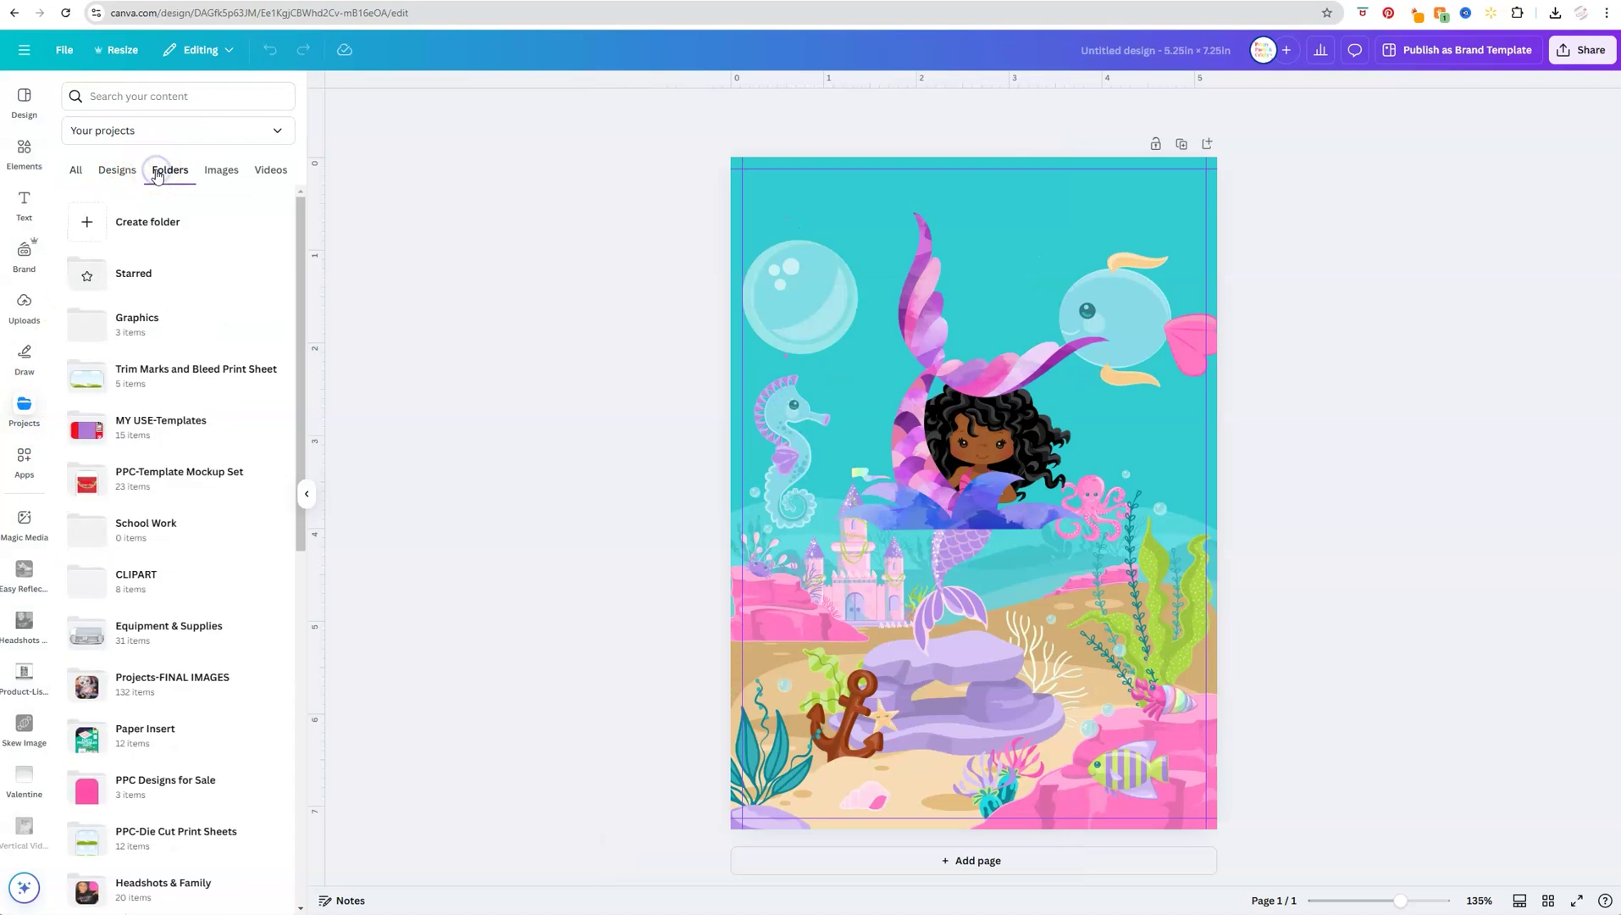
pyautogui.click(141, 329)
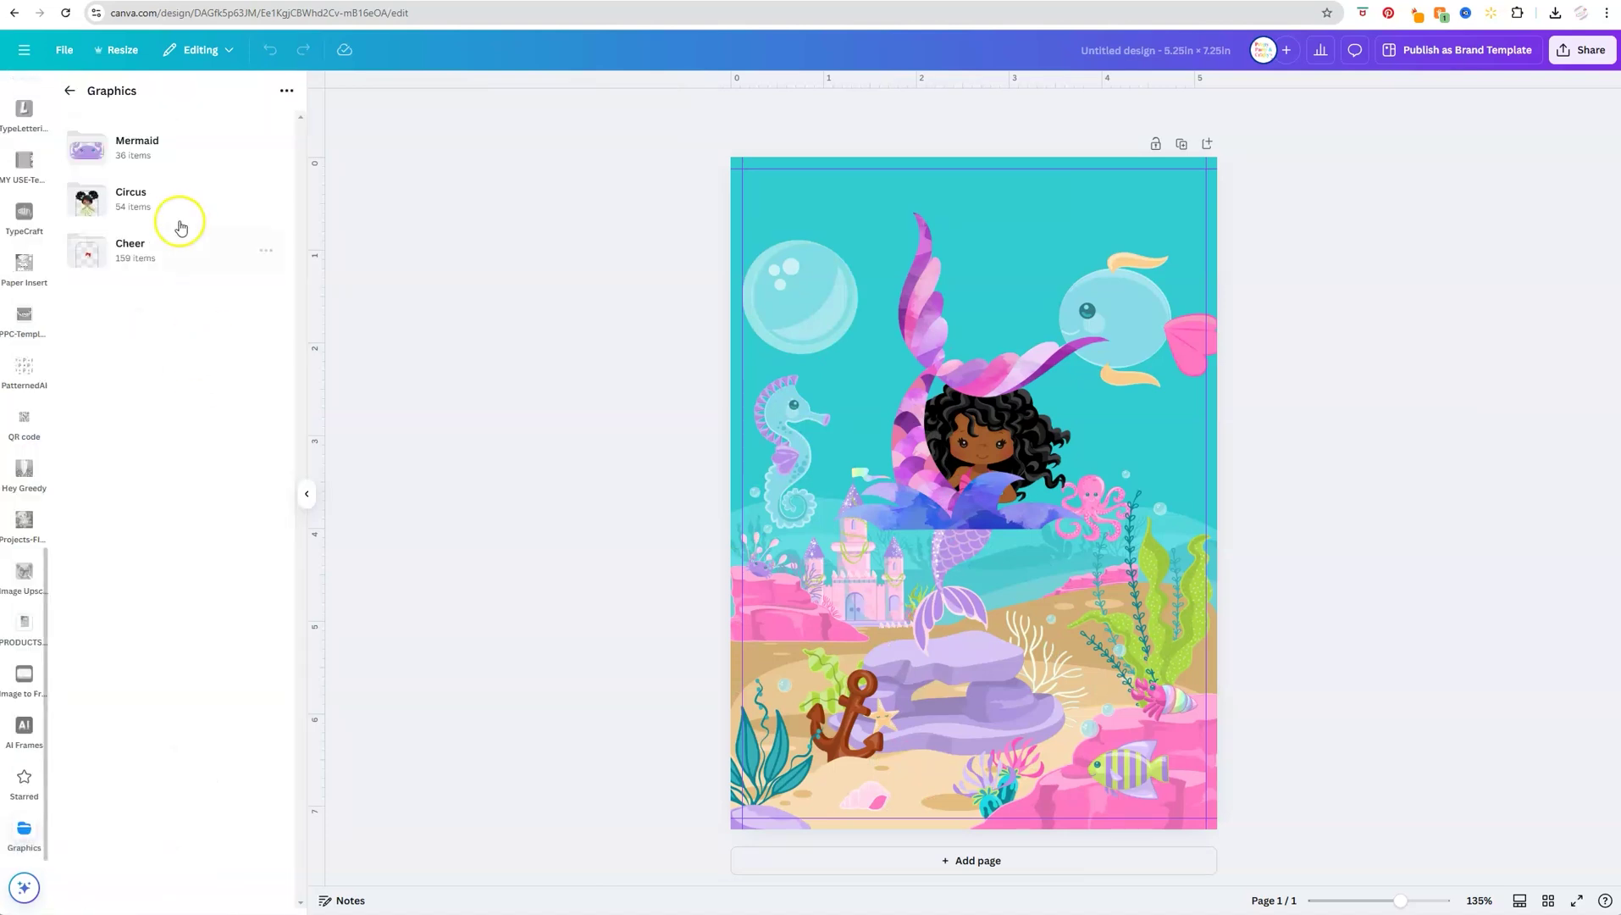
pyautogui.click(156, 167)
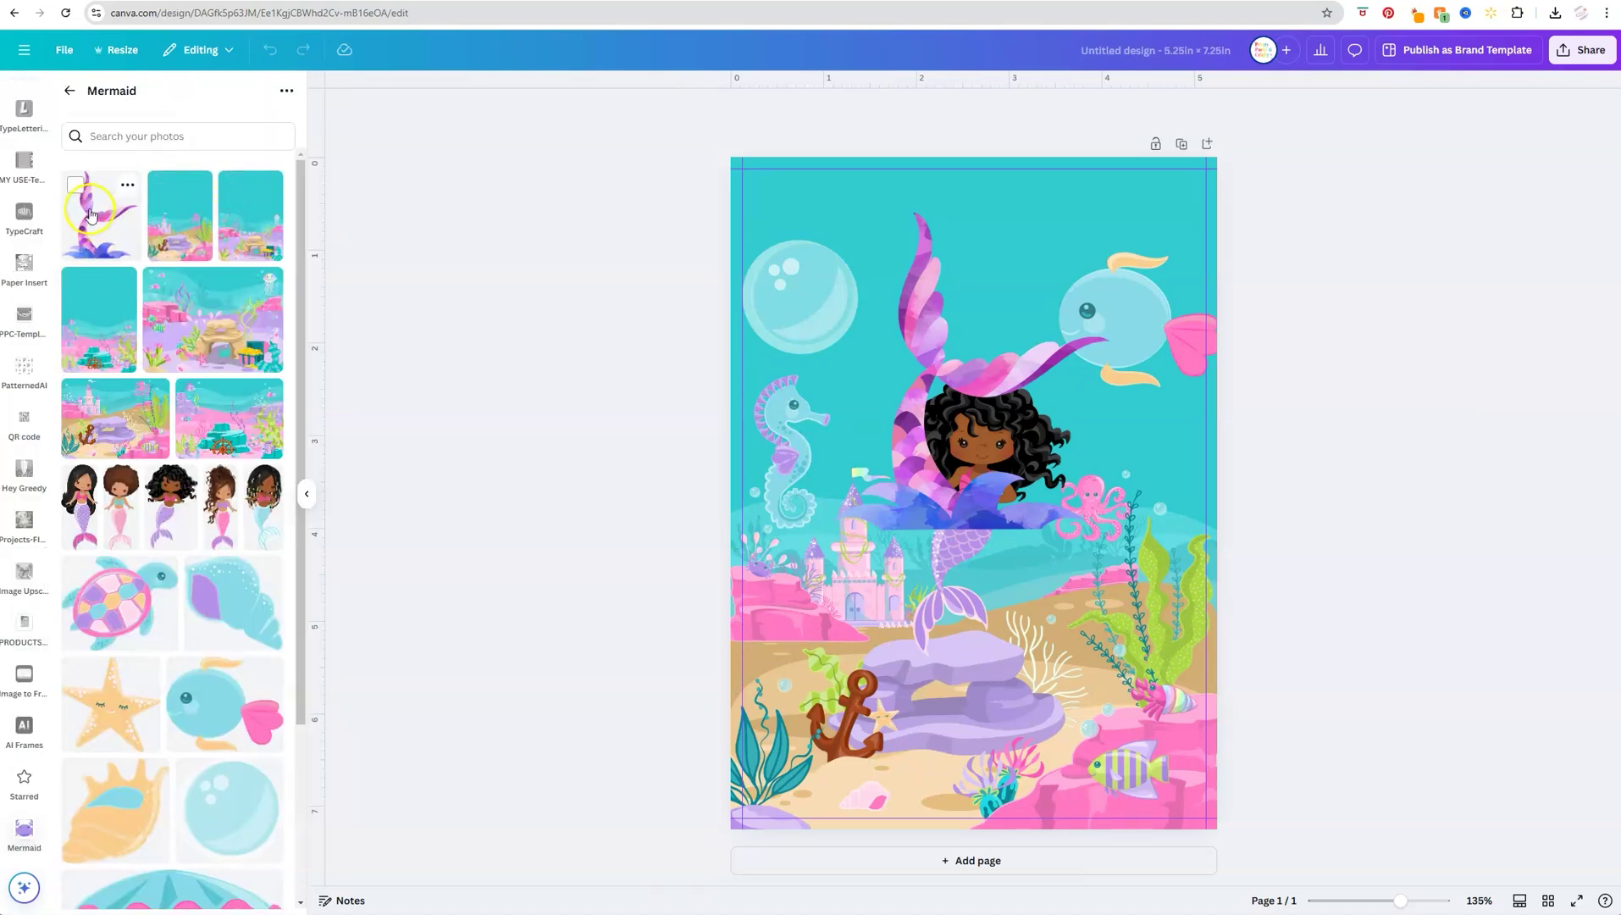
pyautogui.click(906, 457)
pyautogui.moveTo(930, 483); pyautogui.dragTo(882, 502)
# Step: Open the Circus folder and scroll through its clipart
pyautogui.click(1202, 332)
pyautogui.moveTo(1203, 332); pyautogui.dragTo(1202, 332)
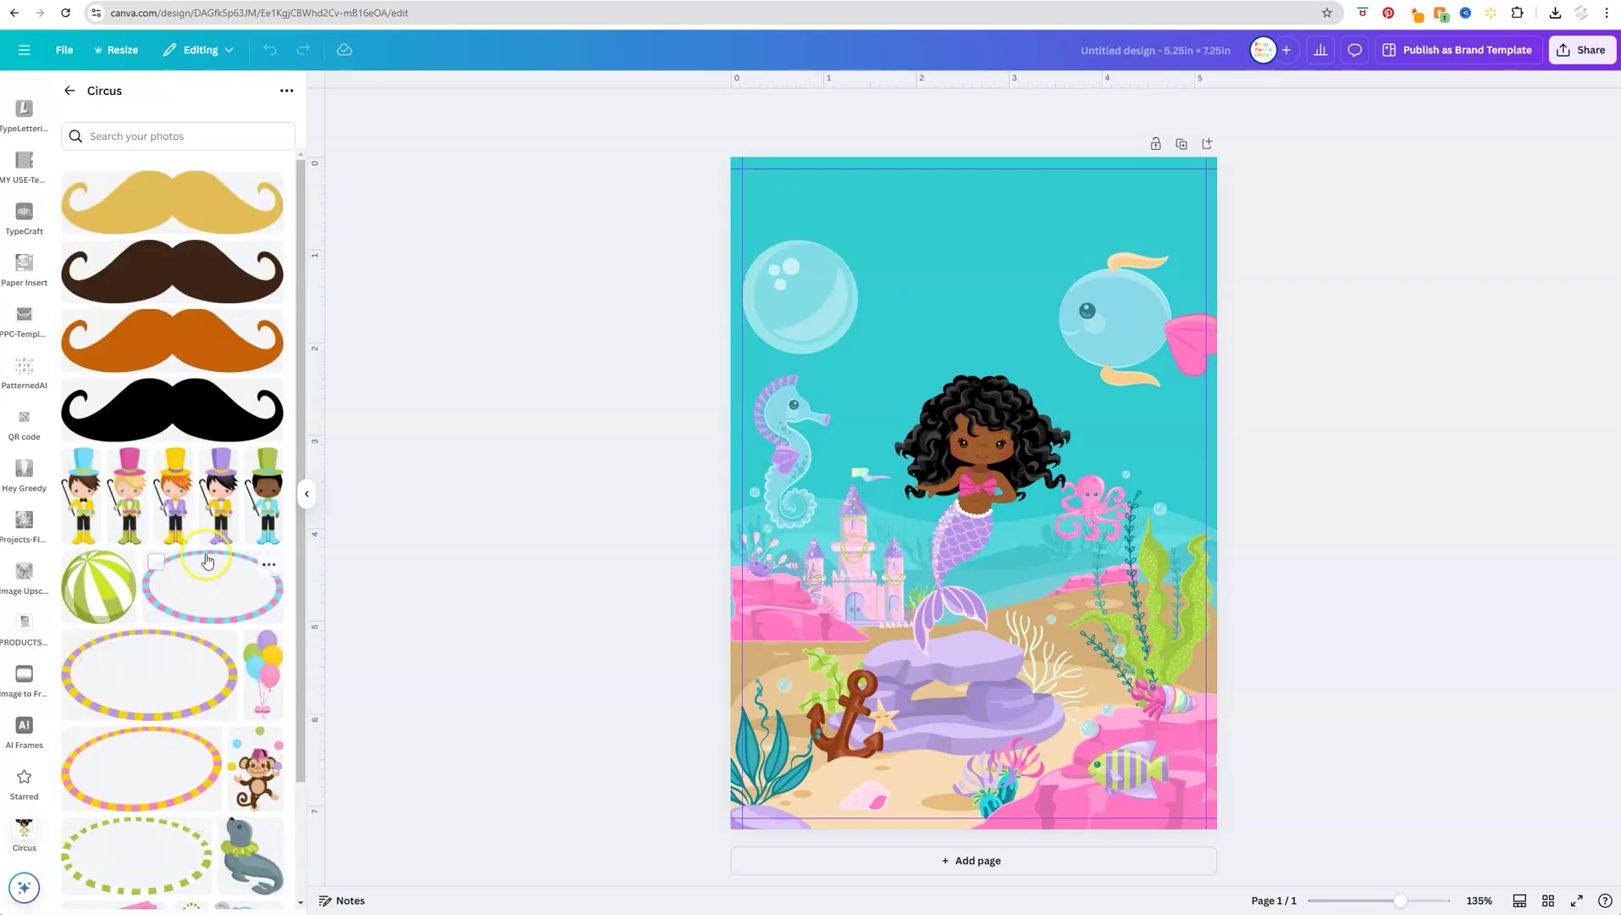
pyautogui.scroll(-1, 208, 543)
pyautogui.scroll(1, 209, 543)
pyautogui.scroll(-12, 208, 543)
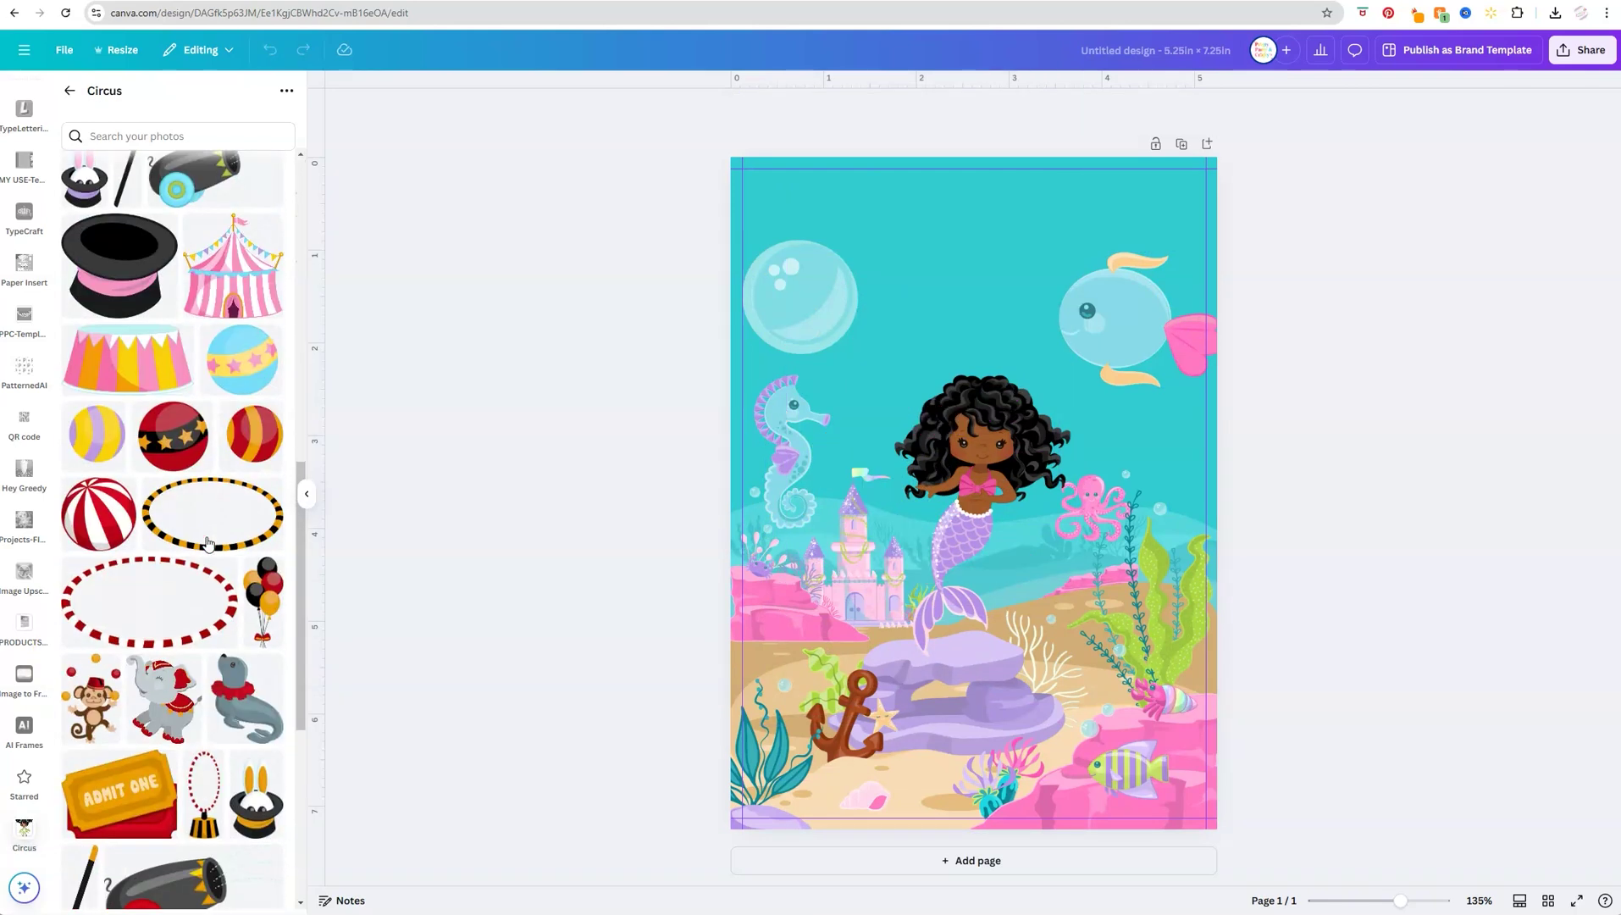
pyautogui.scroll(-2, 208, 543)
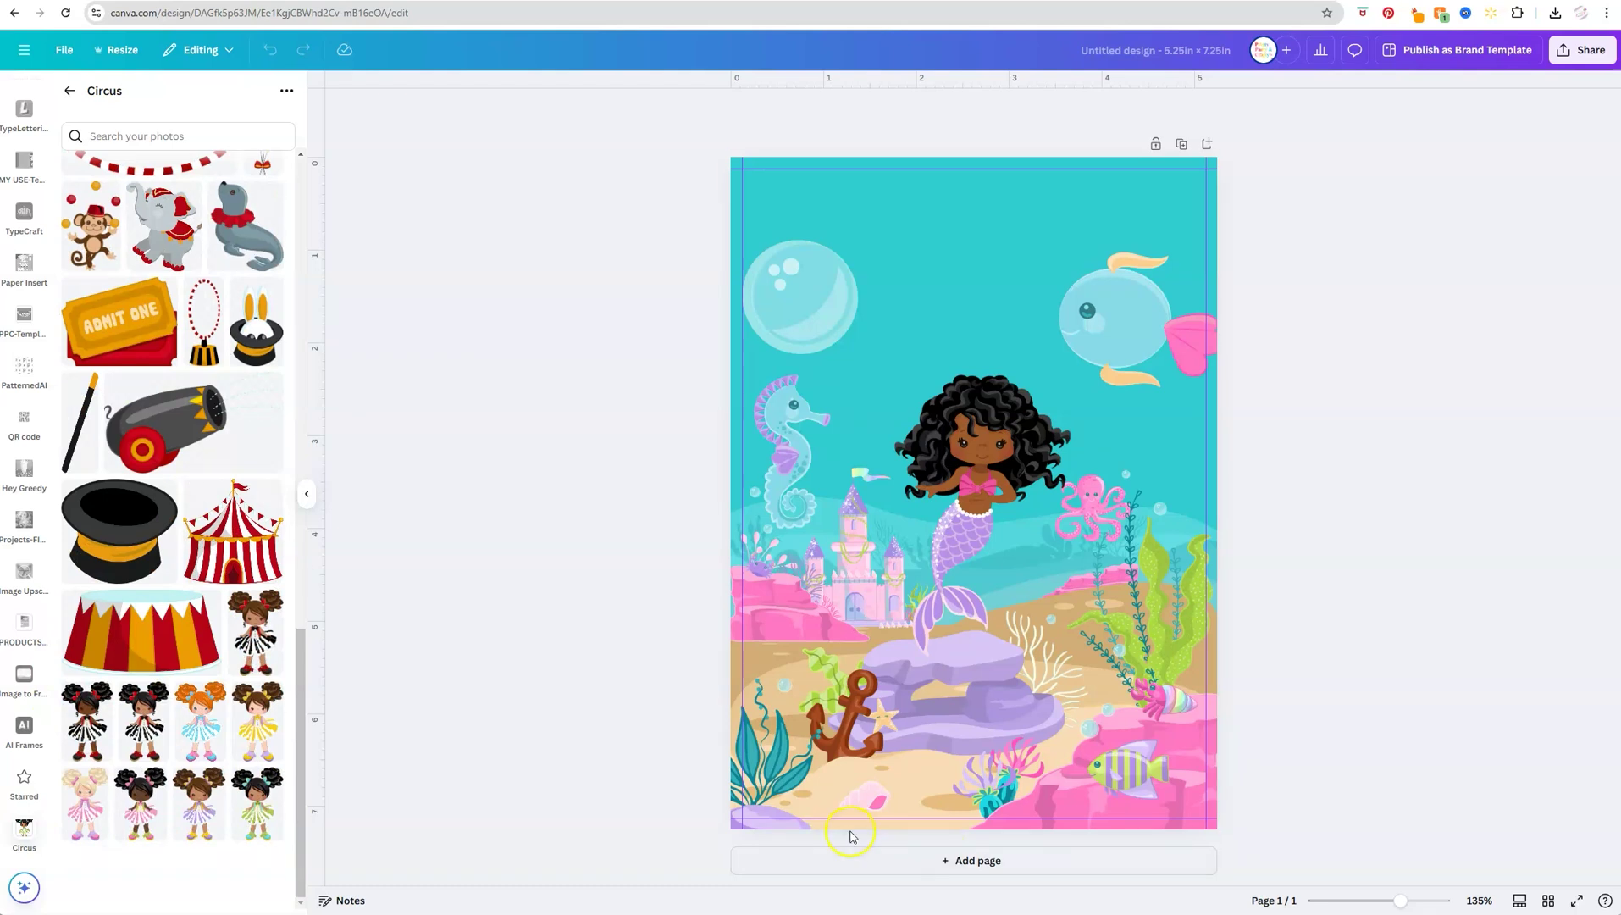
# Step: Open the folder picker for the last circus girl graphic, then dismiss it unchanged
pyautogui.moveTo(862, 913)
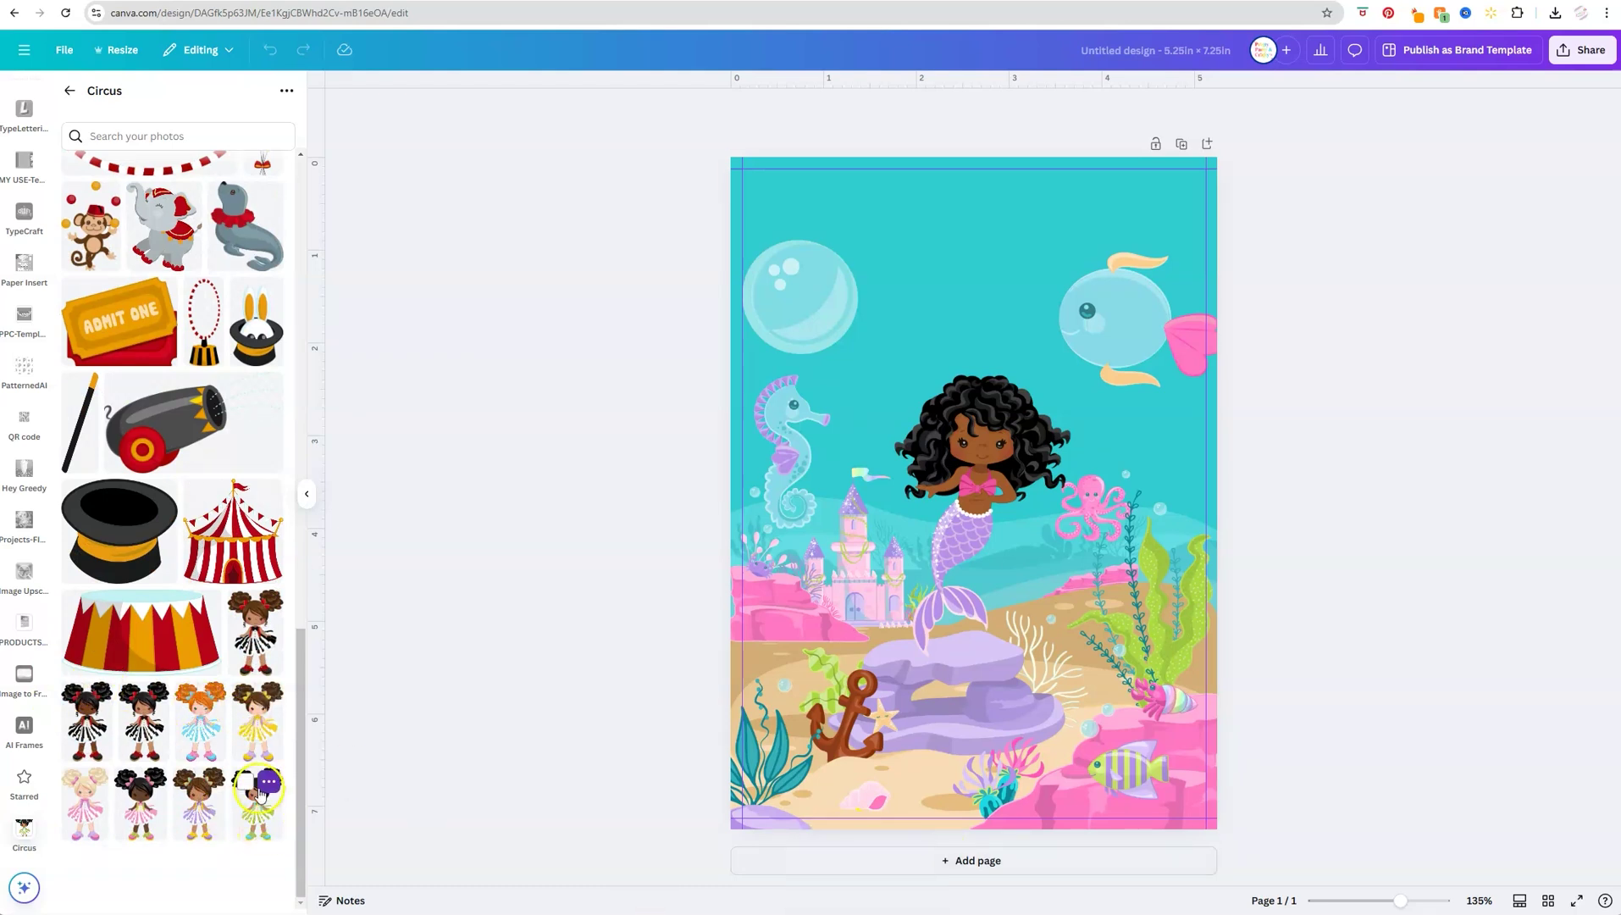
pyautogui.click(269, 783)
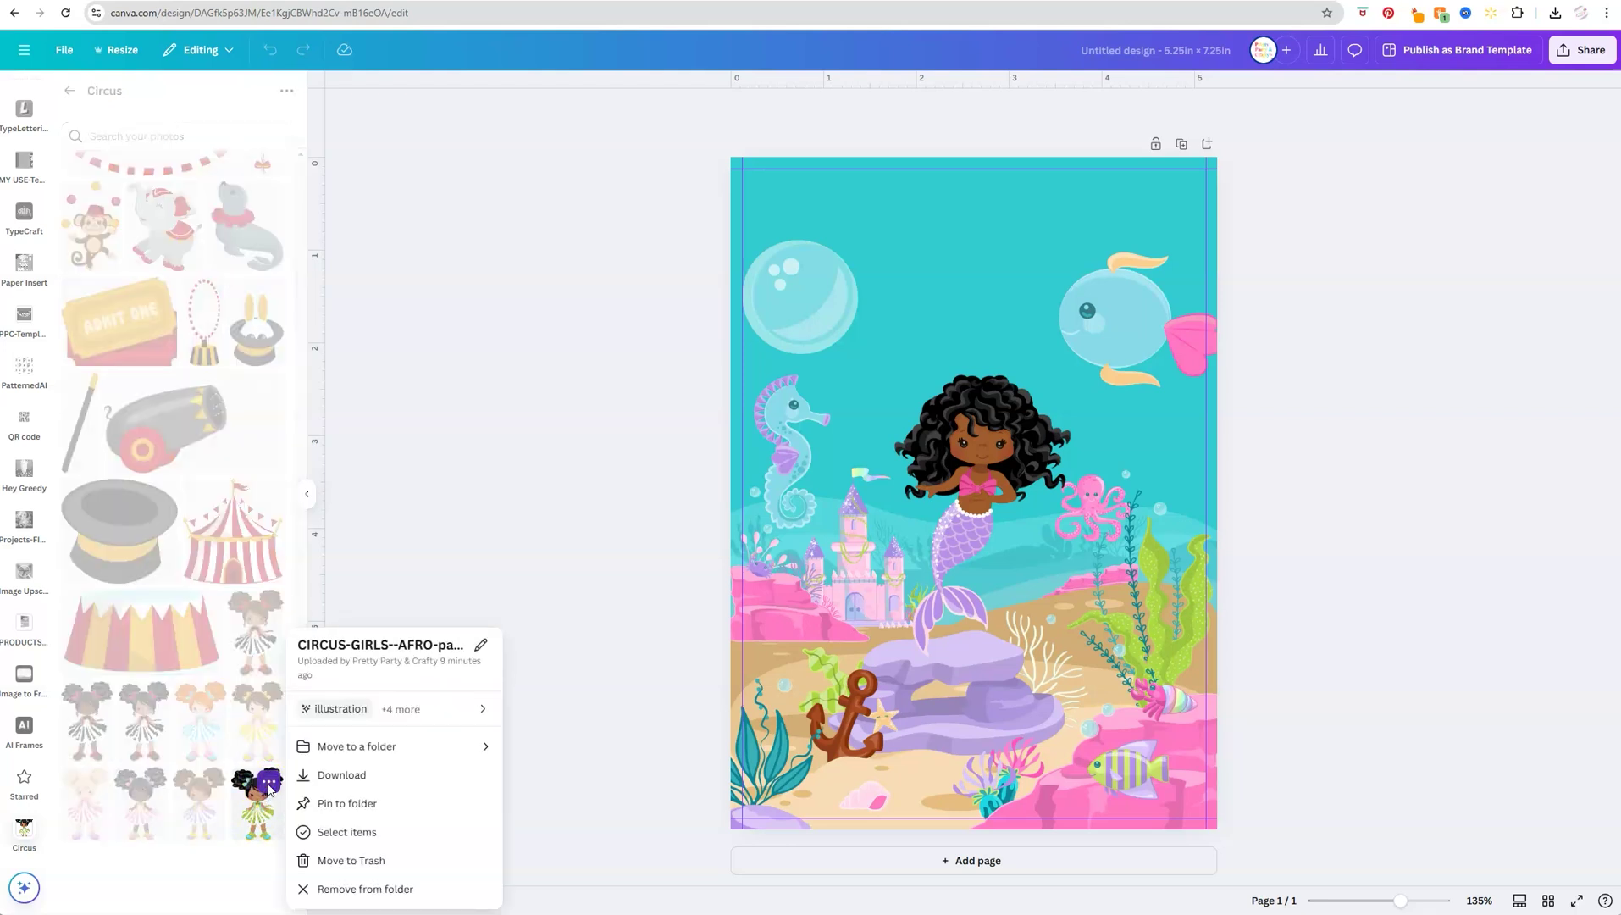
pyautogui.click(375, 747)
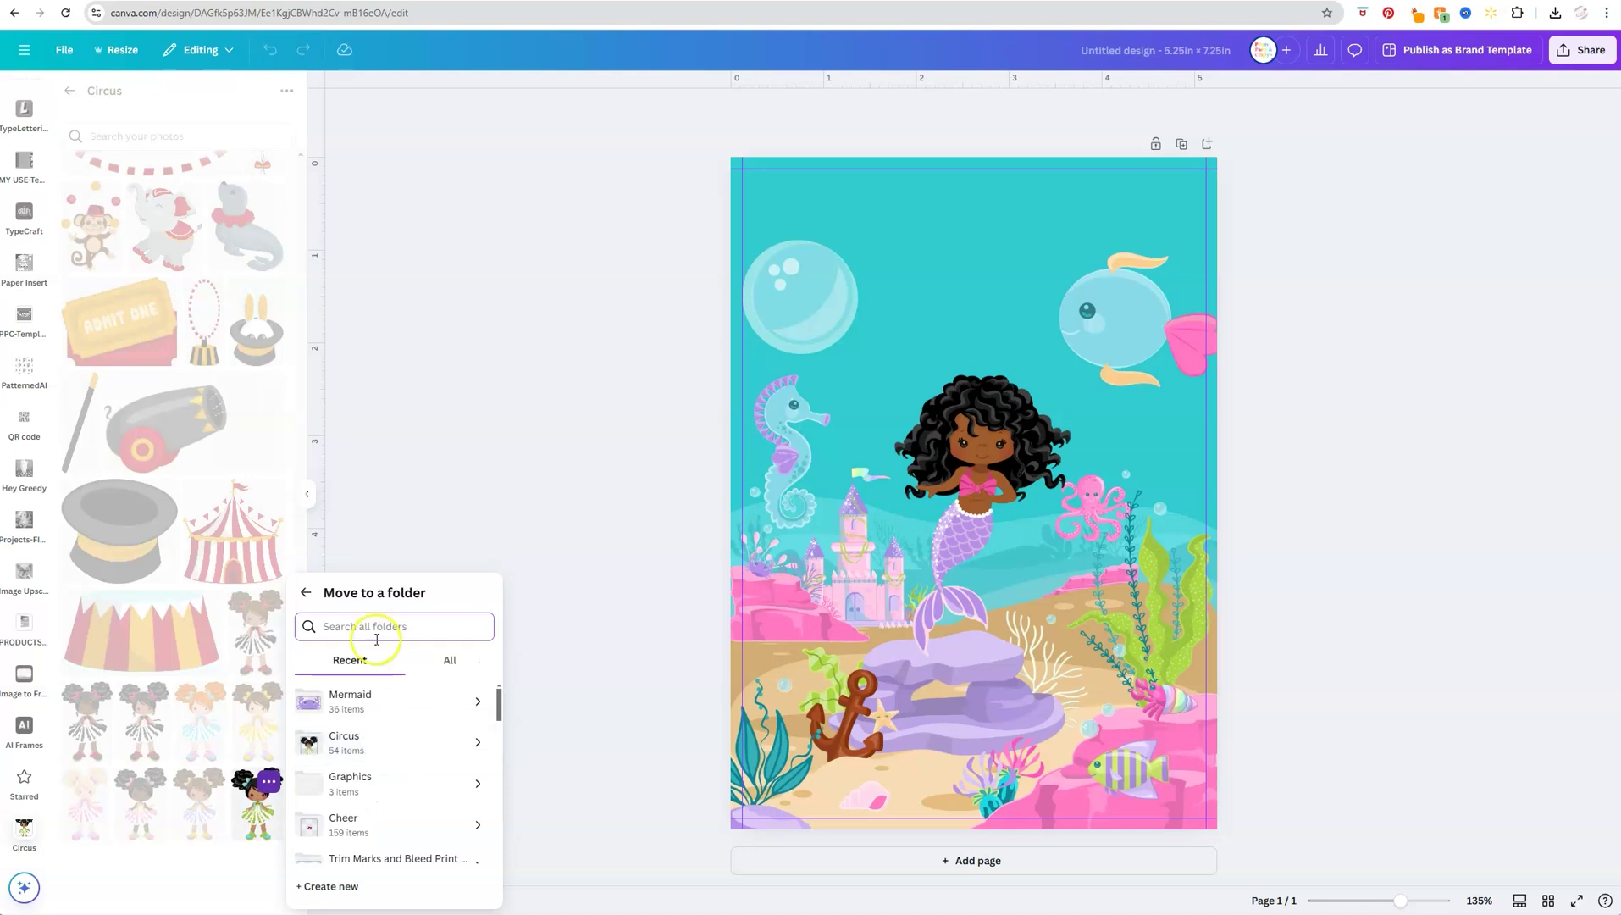
pyautogui.click(319, 558)
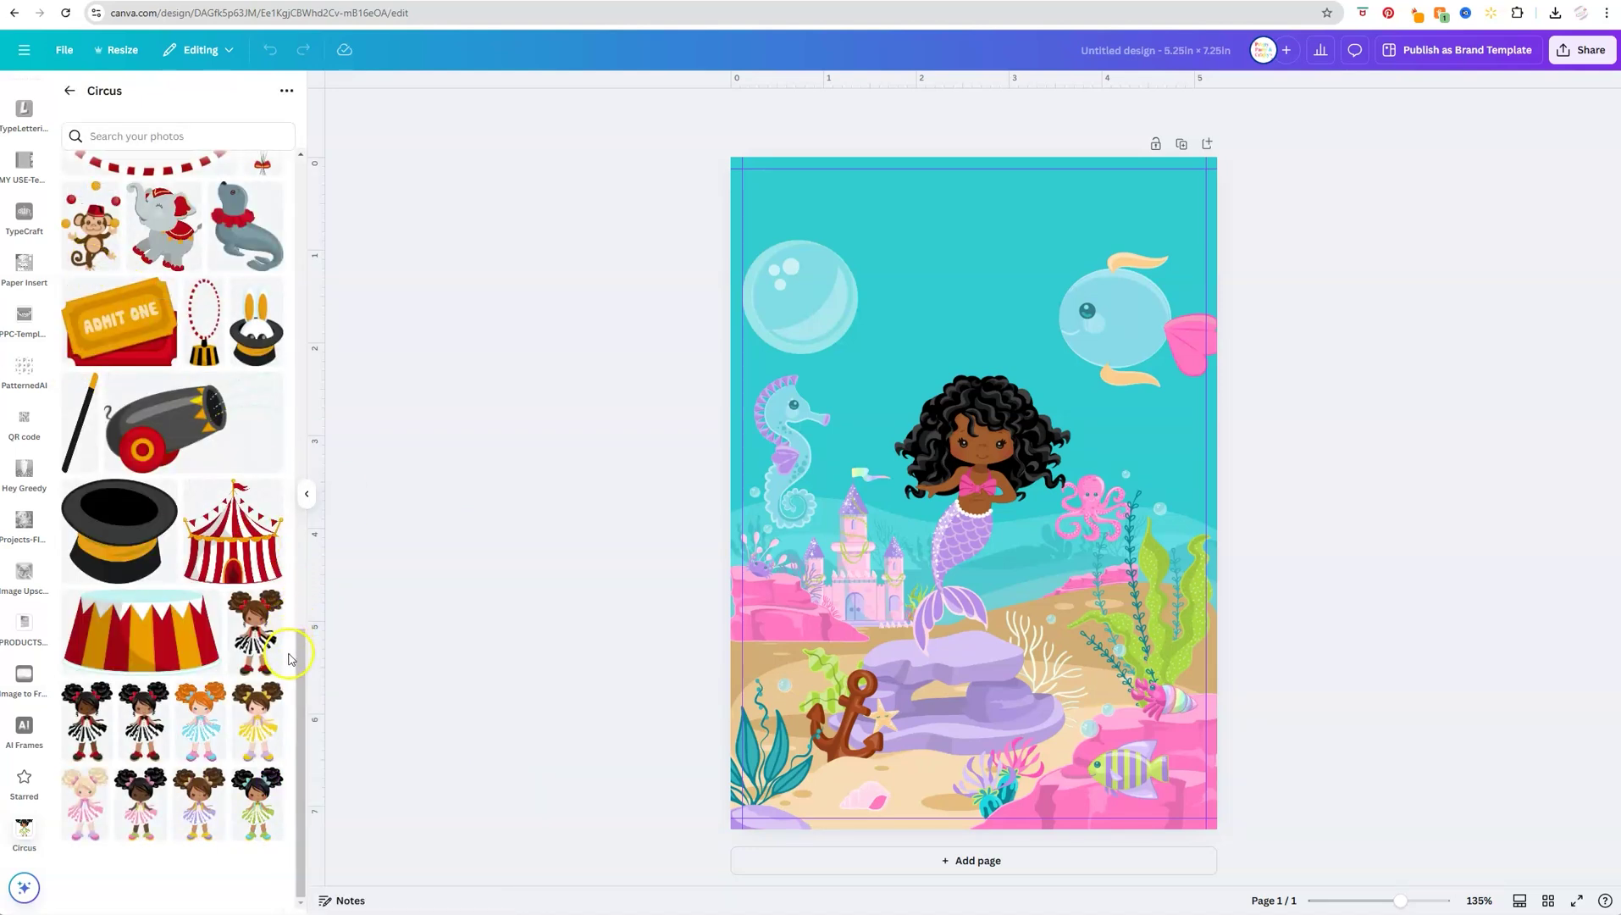
# Step: Open the Mermaid folder from the left rail and scroll to its top
pyautogui.click(33, 614)
pyautogui.scroll(3, 26, 593)
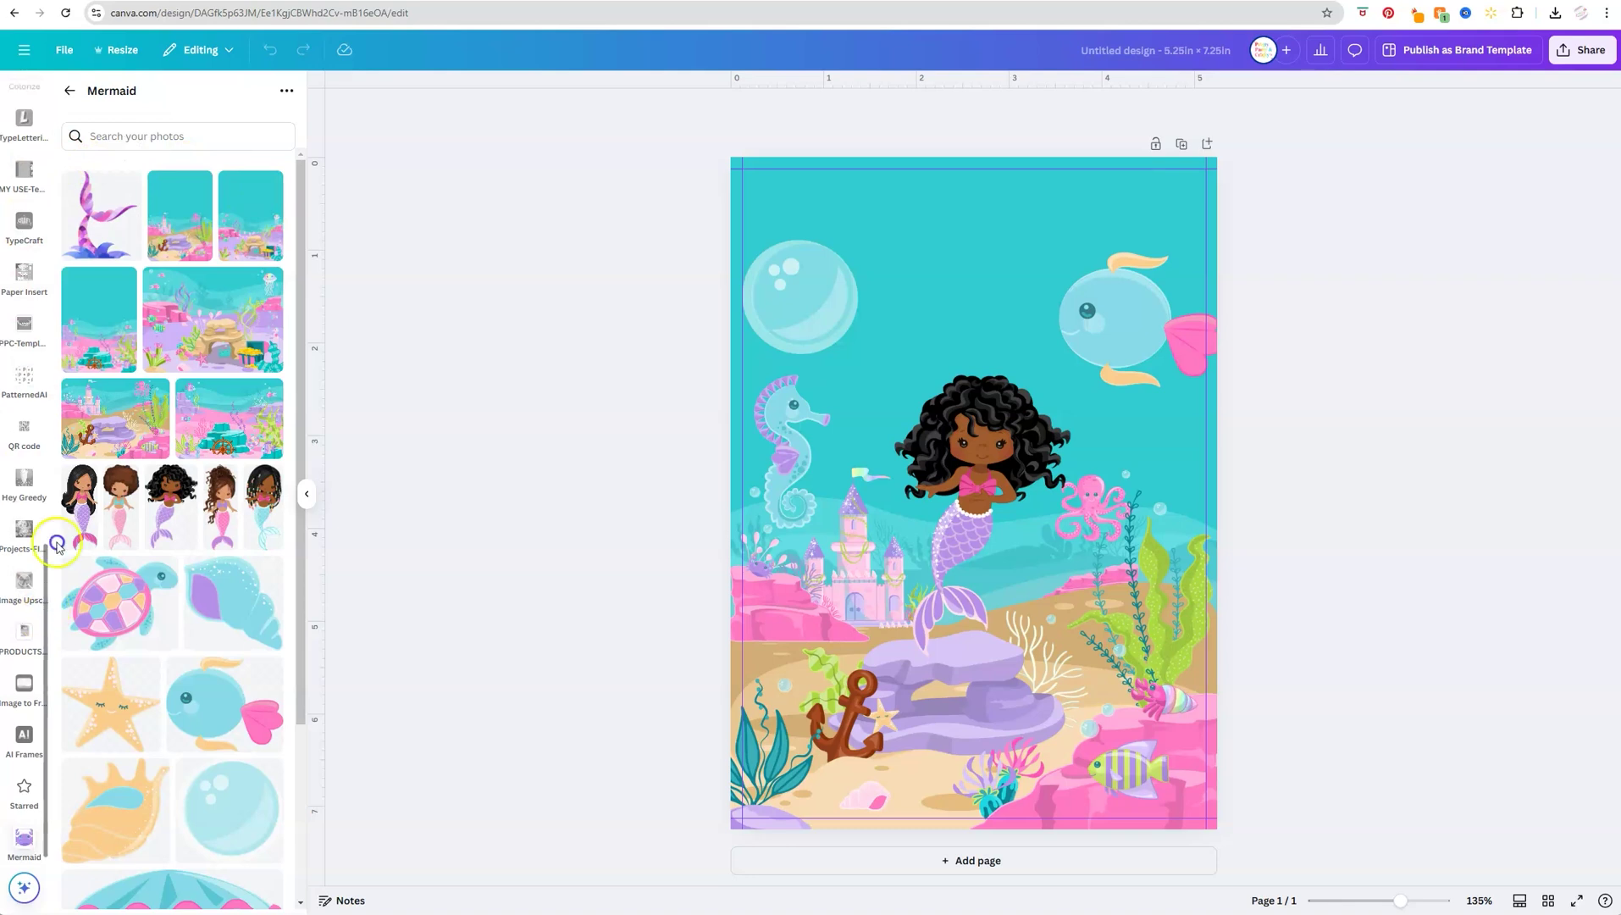
pyautogui.scroll(3, 25, 355)
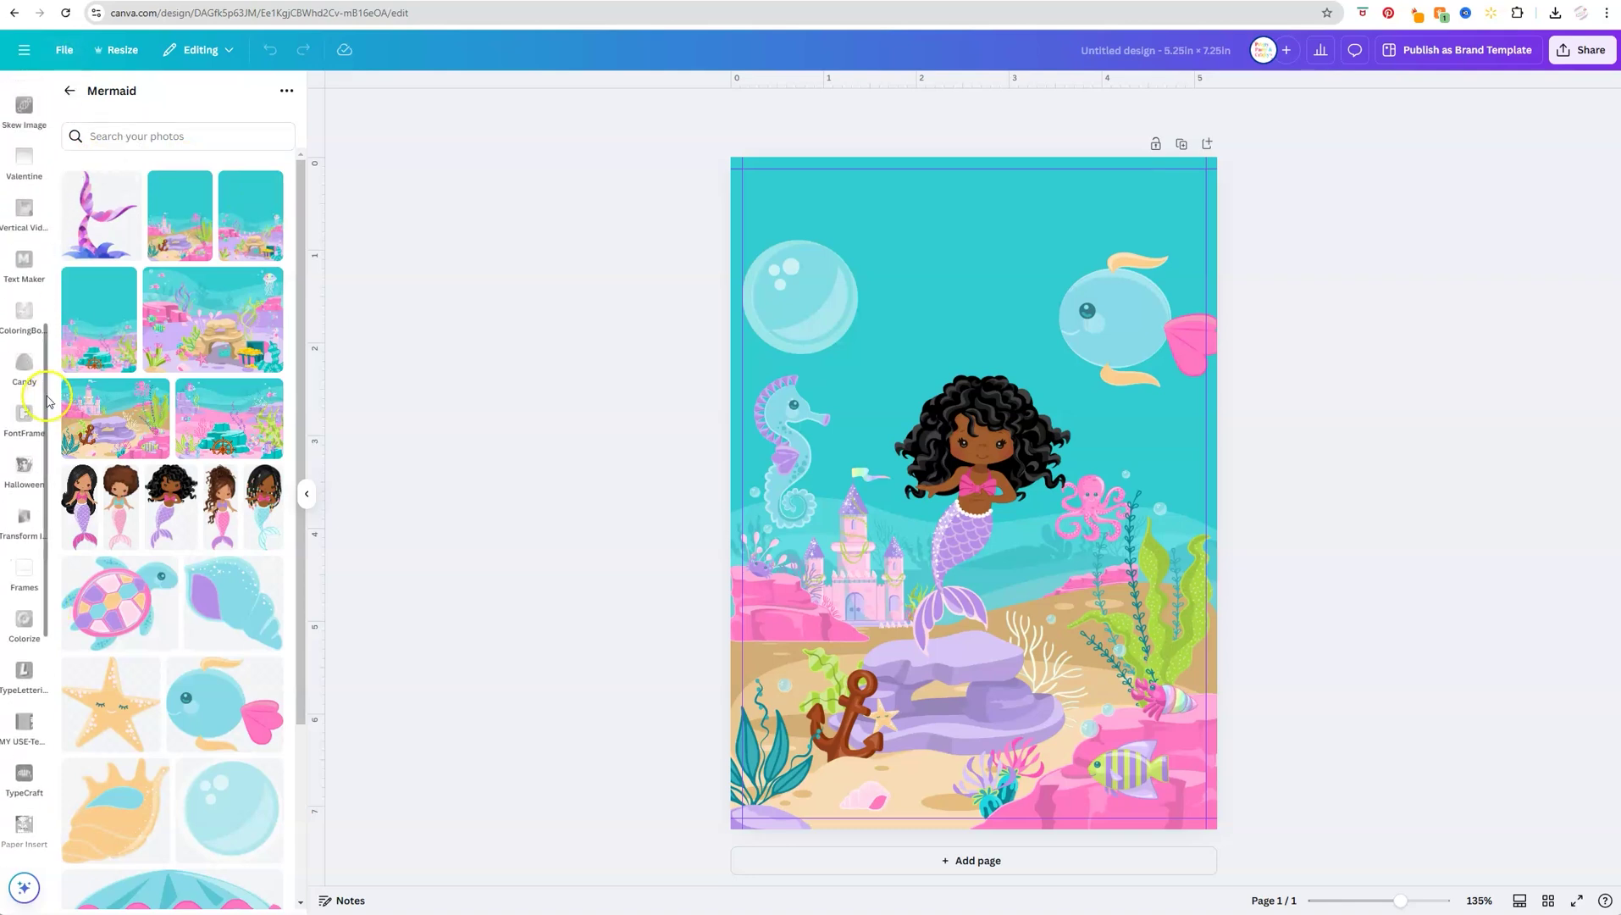
pyautogui.scroll(10, 25, 322)
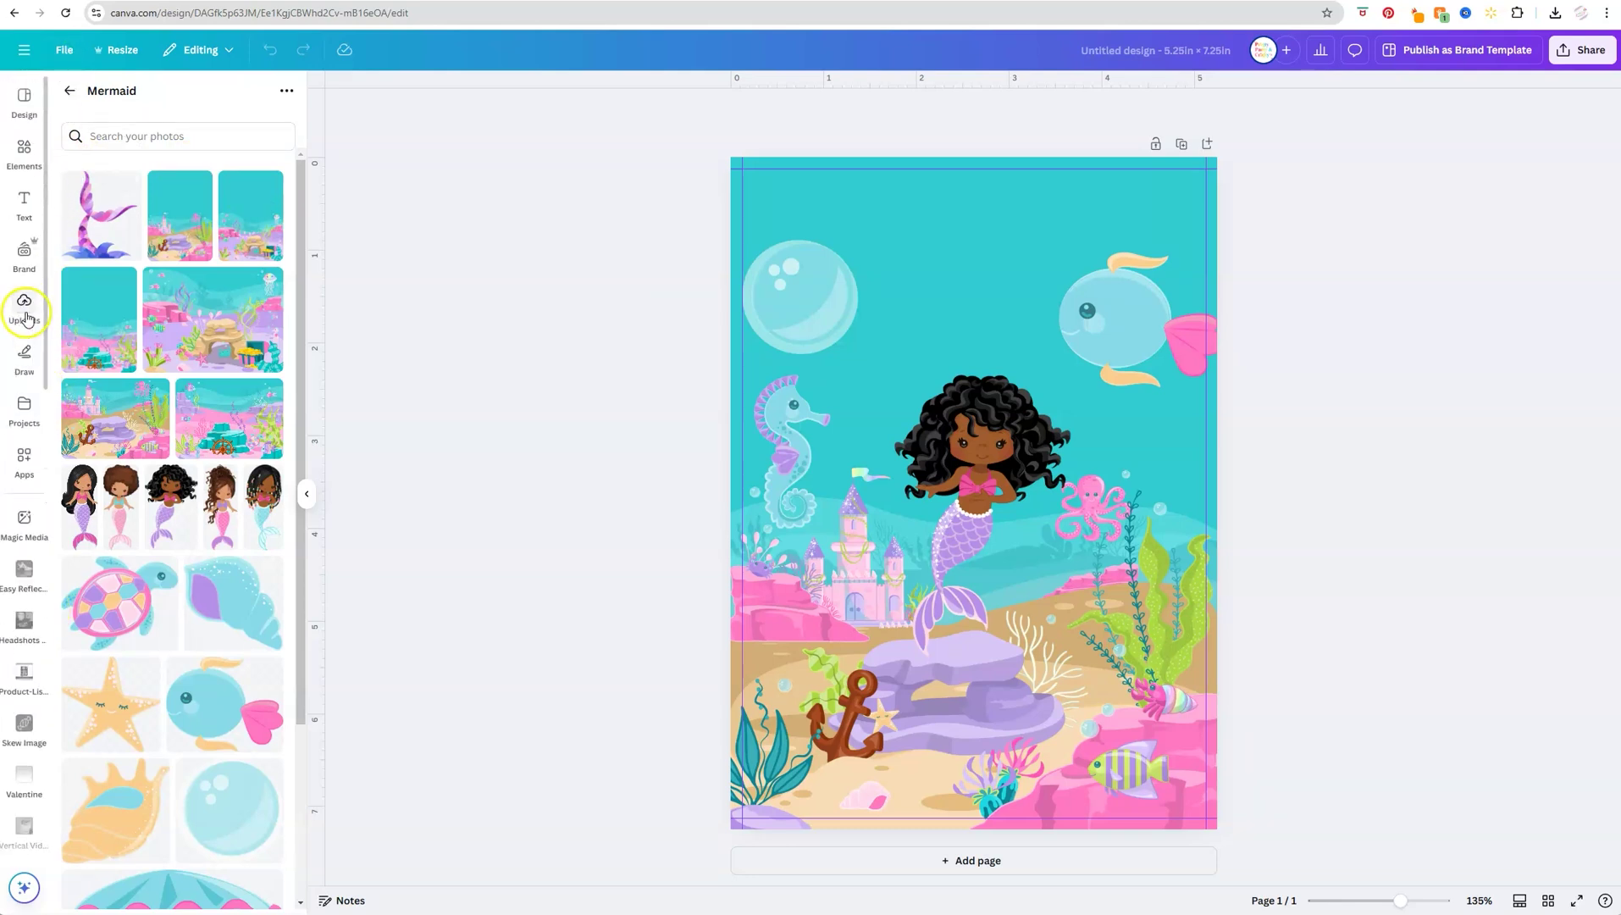
pyautogui.click(25, 159)
# Step: Search Elements for 'MERMAID GIRL', filter to Graphics and add the red-haired mermaid
pyautogui.click(153, 98)
pyautogui.write('MERMAID GIRL')
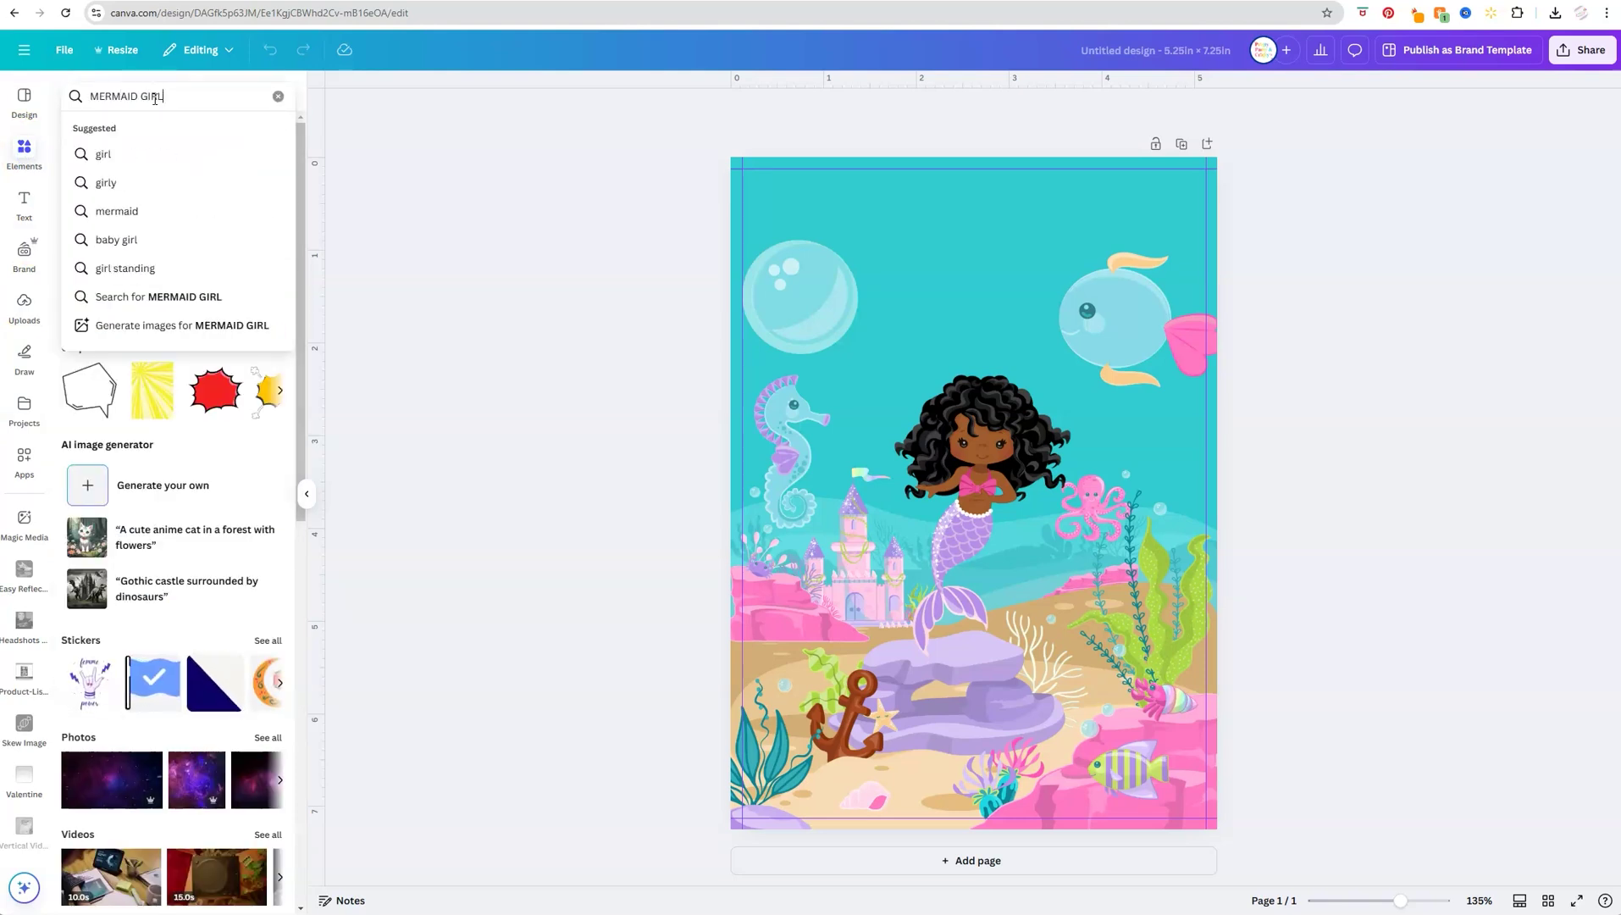
pyautogui.press('Return')
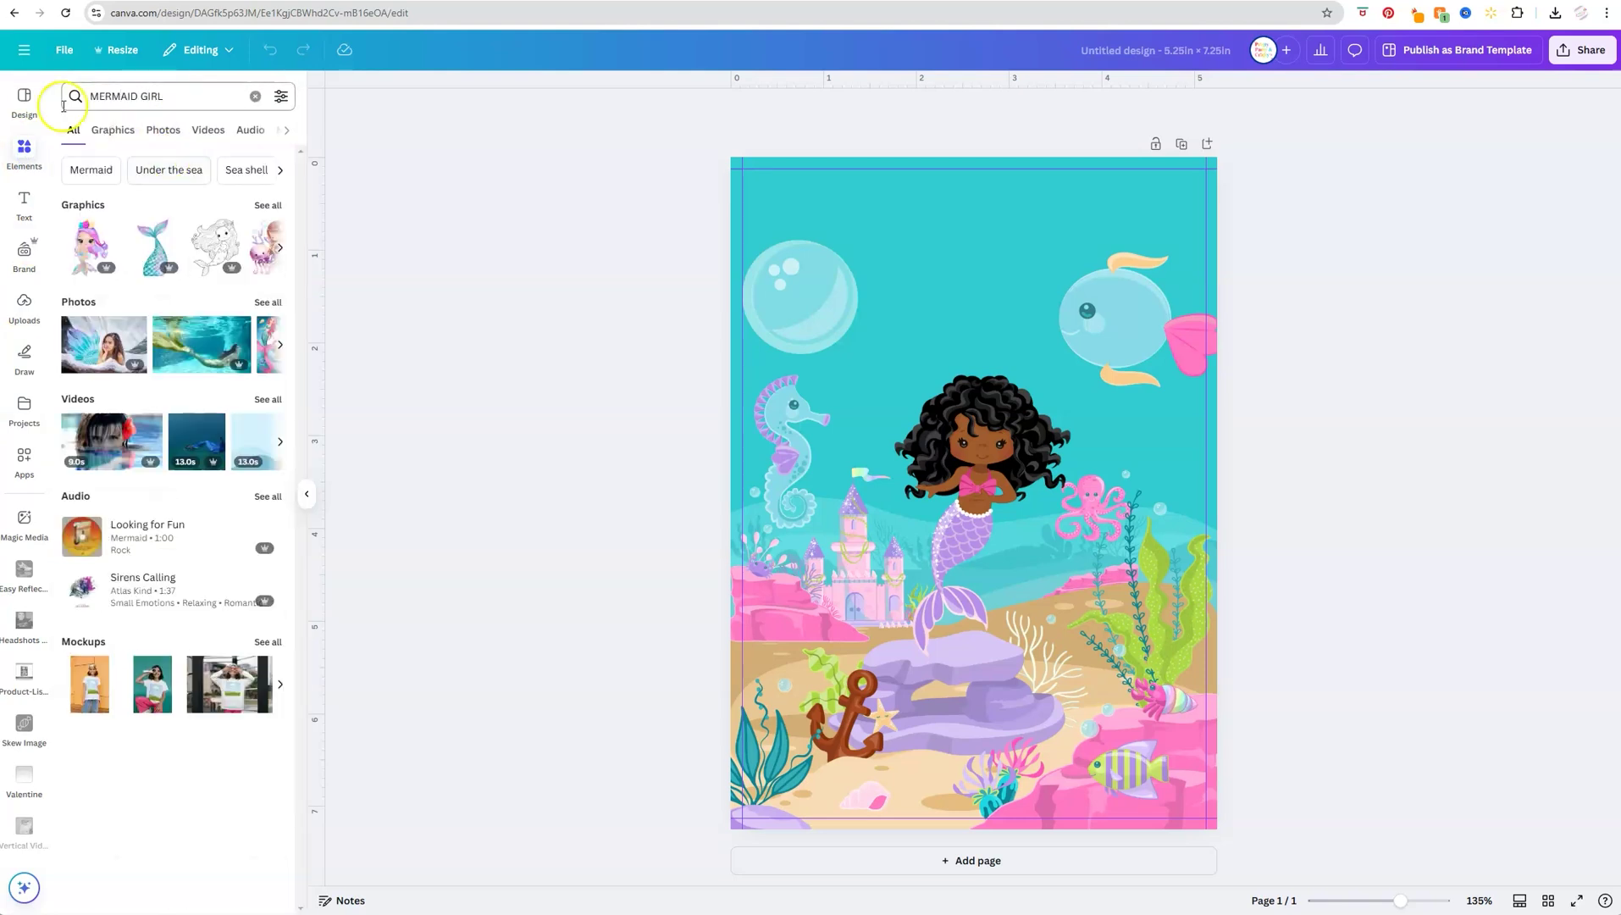
pyautogui.click(109, 136)
pyautogui.scroll(-8, 169, 508)
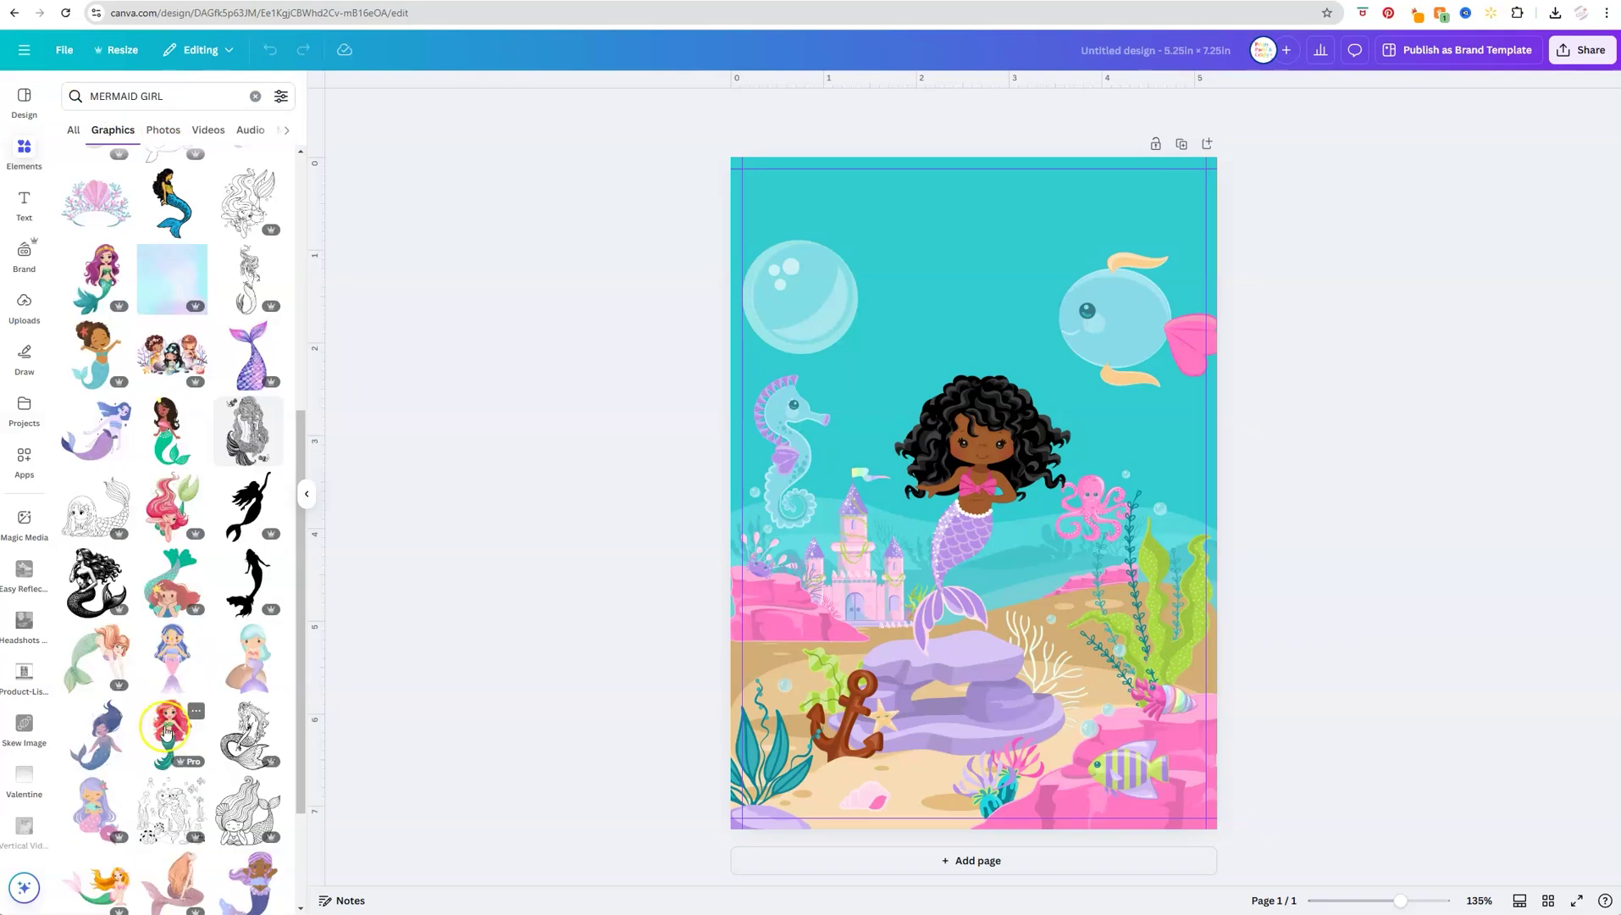
pyautogui.click(166, 733)
# Step: Add the lying, winking mermaid and delete the red-haired mermaid
pyautogui.click(970, 396)
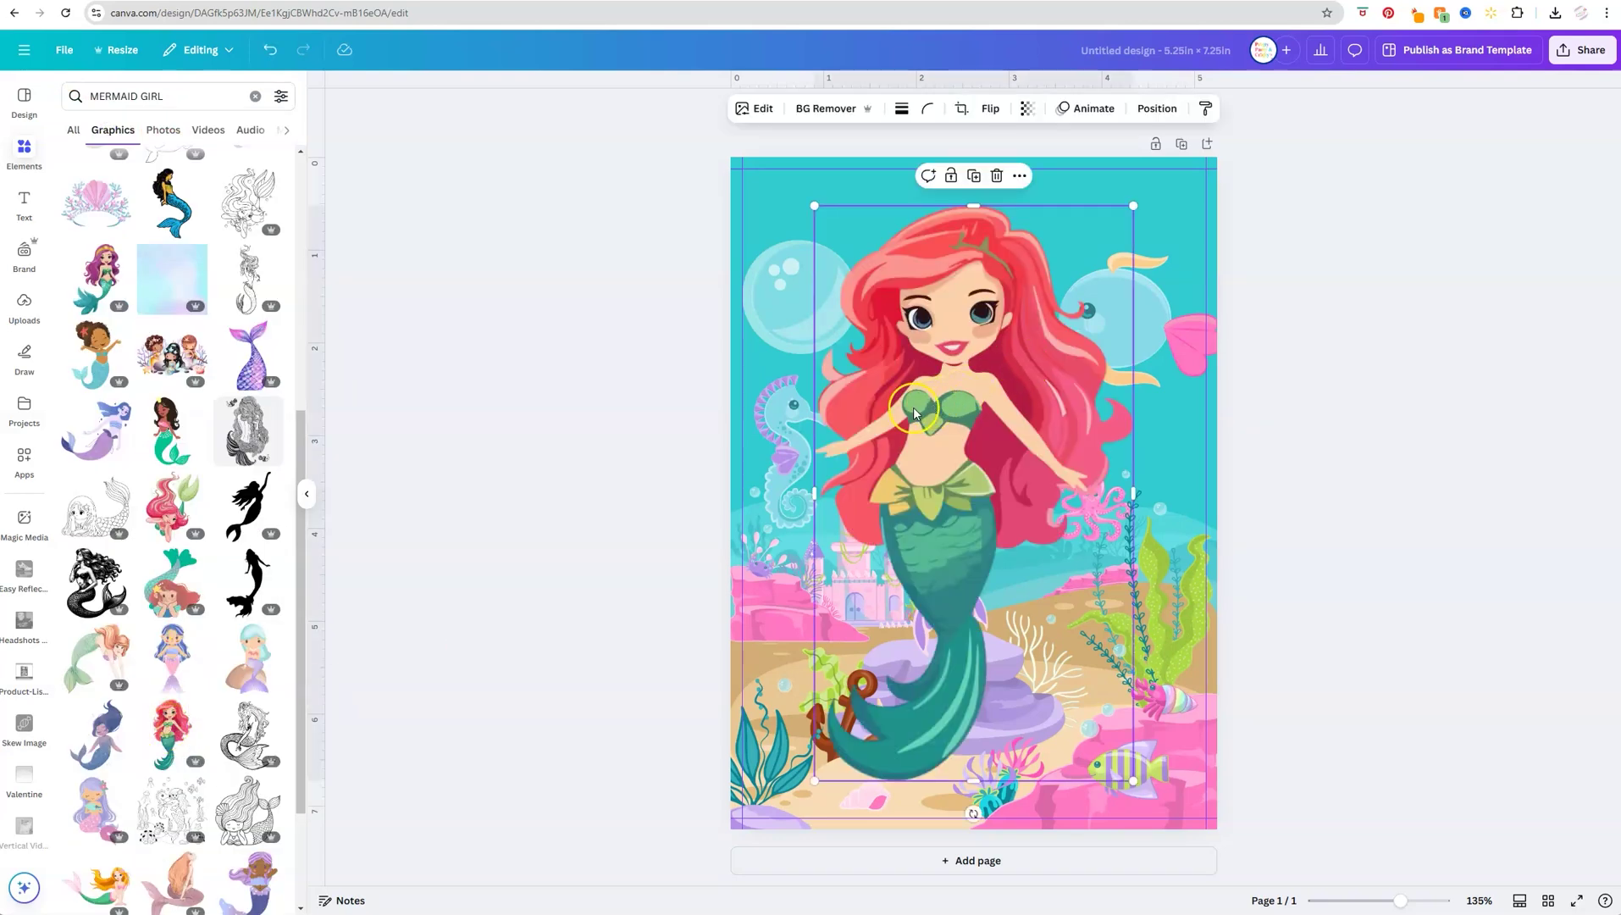
pyautogui.click(173, 513)
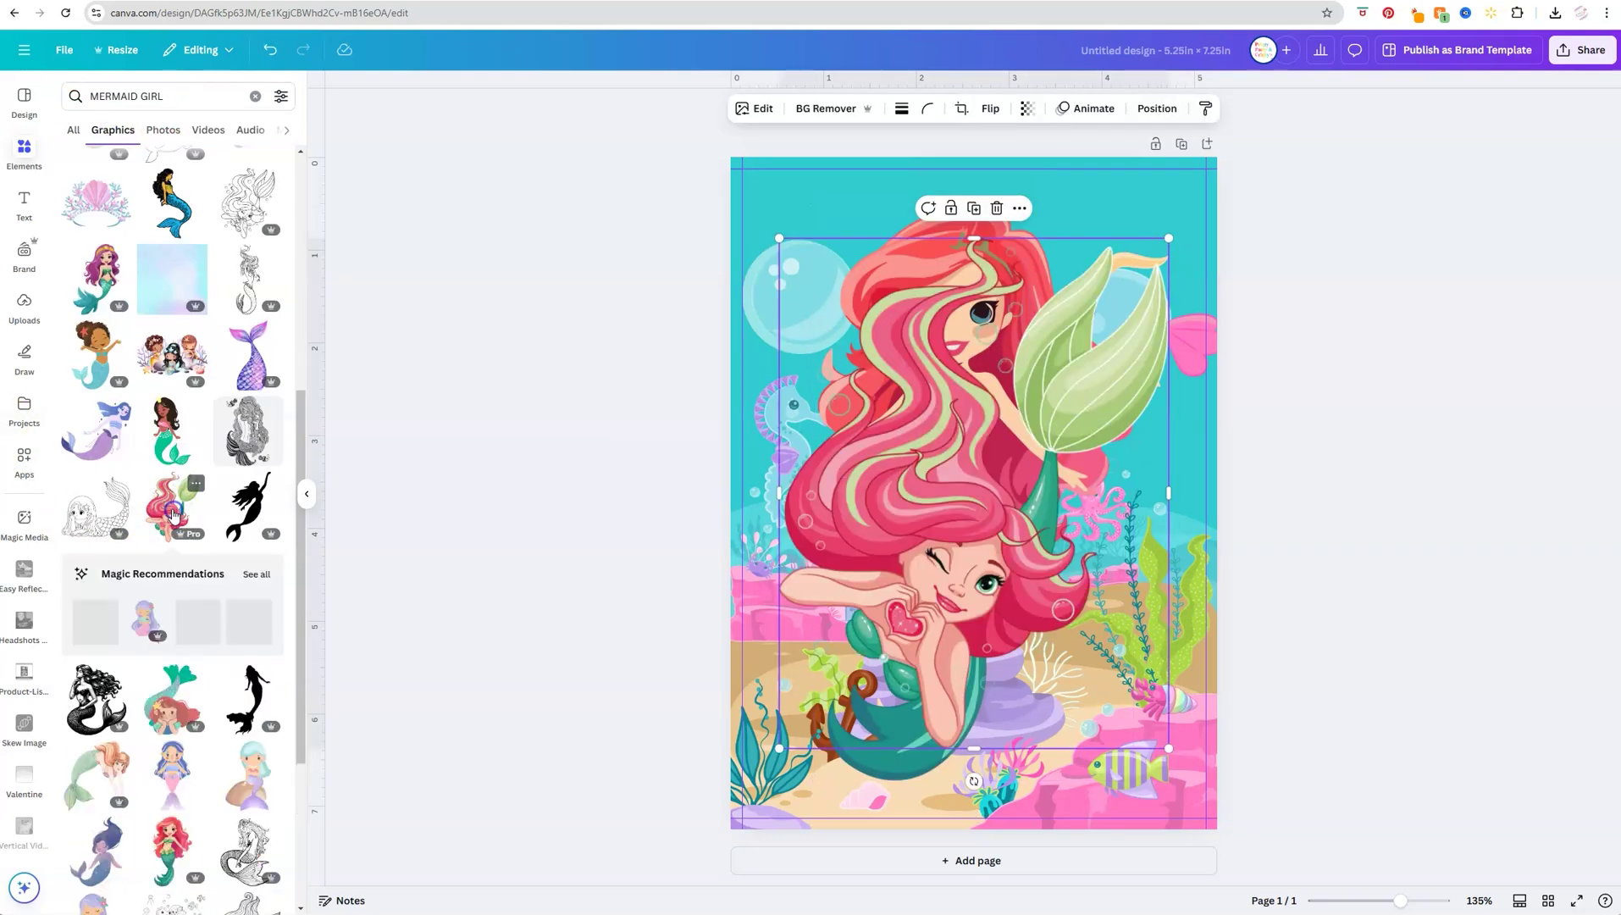
pyautogui.moveTo(928, 491); pyautogui.dragTo(878, 573)
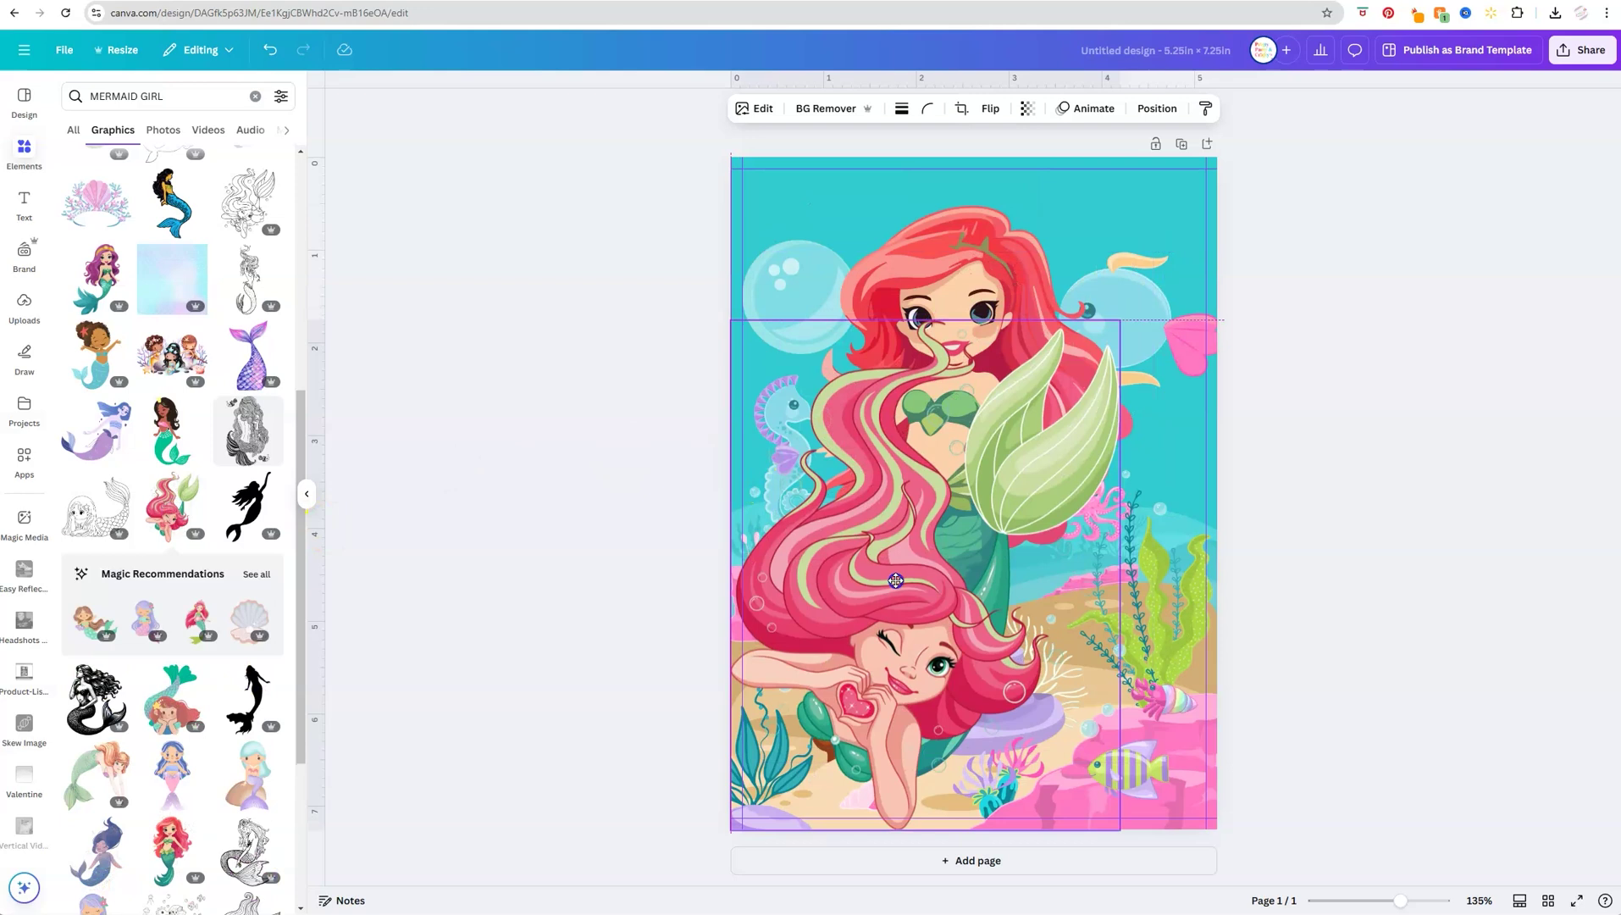
pyautogui.click(981, 264)
pyautogui.press('Delete')
pyautogui.click(864, 500)
# Step: Position the winking mermaid up and right over the underwater scene
pyautogui.moveTo(899, 601); pyautogui.dragTo(960, 511)
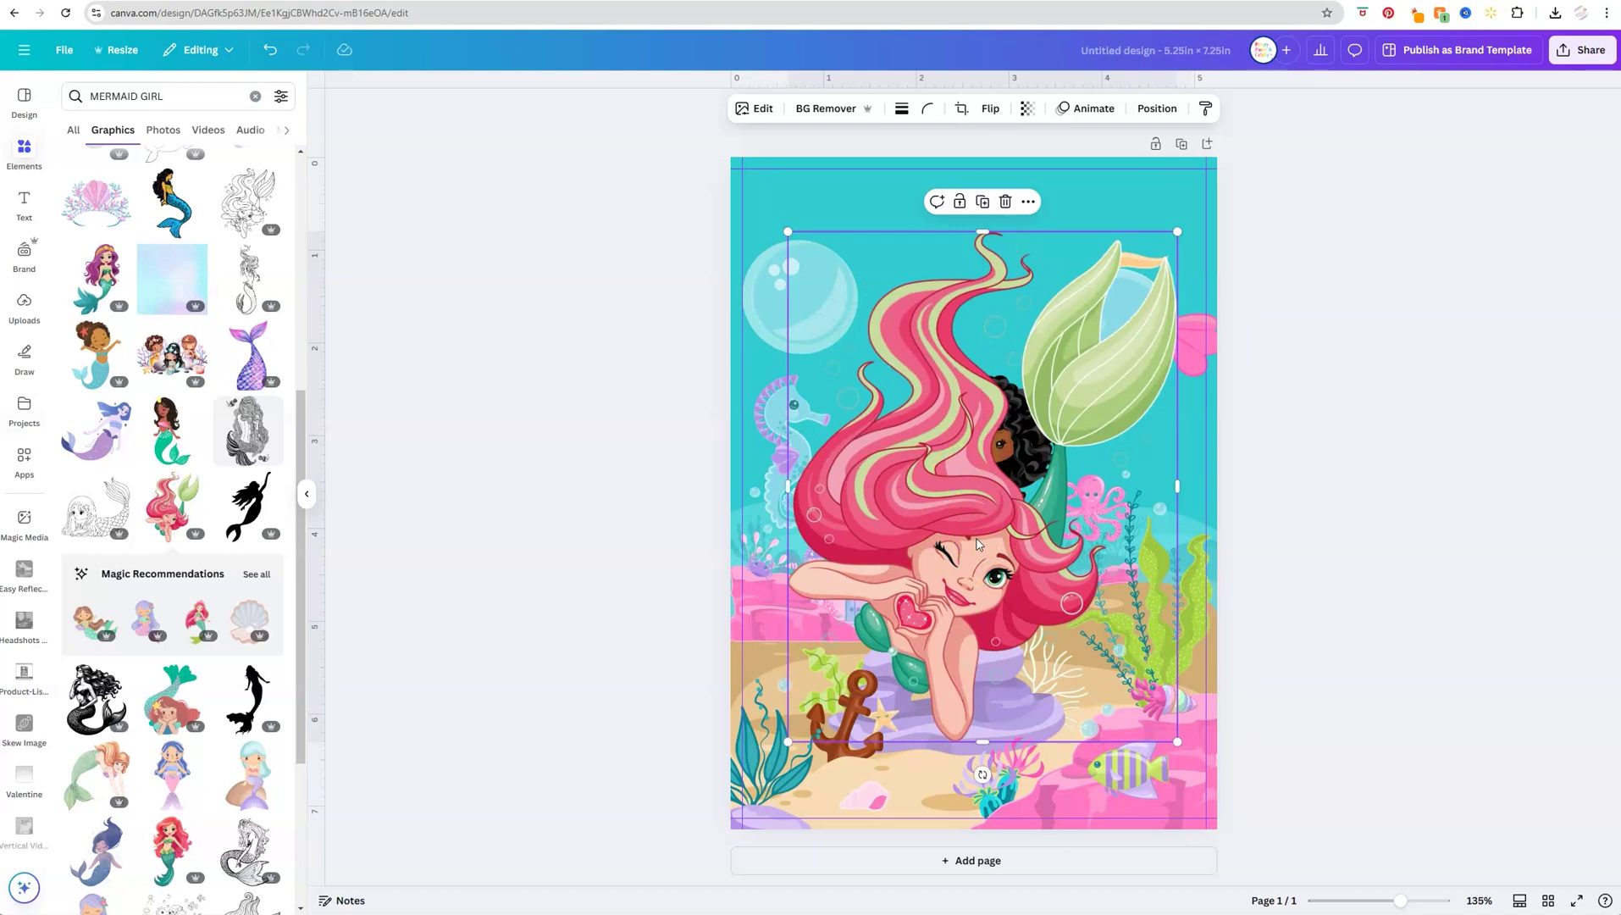
pyautogui.moveTo(944, 532); pyautogui.dragTo(960, 483)
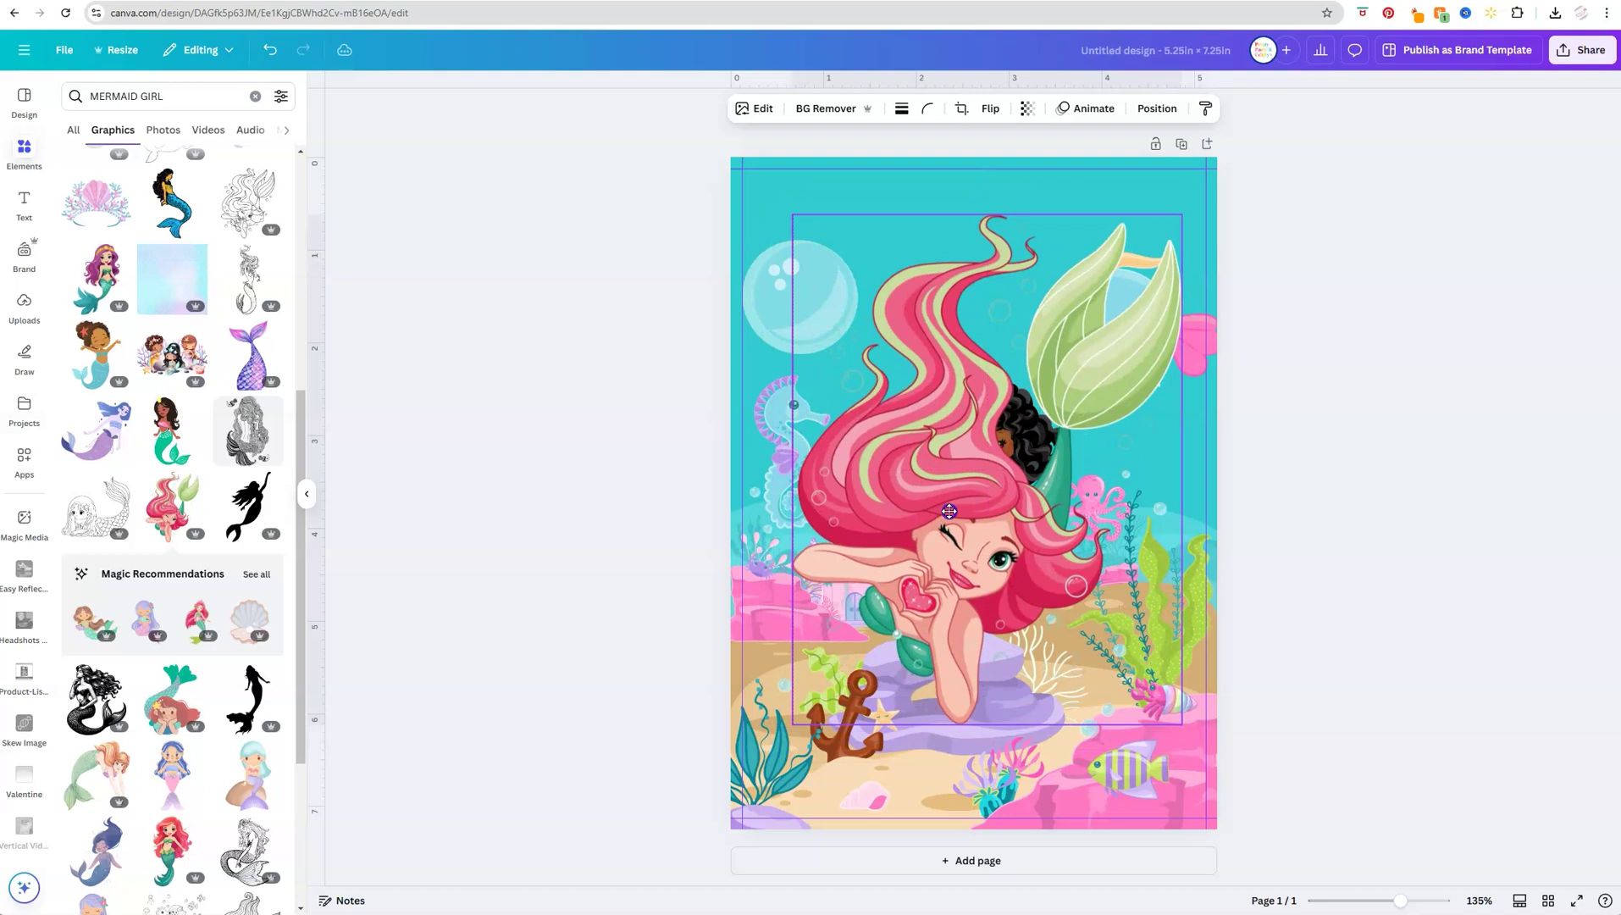
pyautogui.click(949, 511)
pyautogui.moveTo(949, 511); pyautogui.dragTo(943, 521)
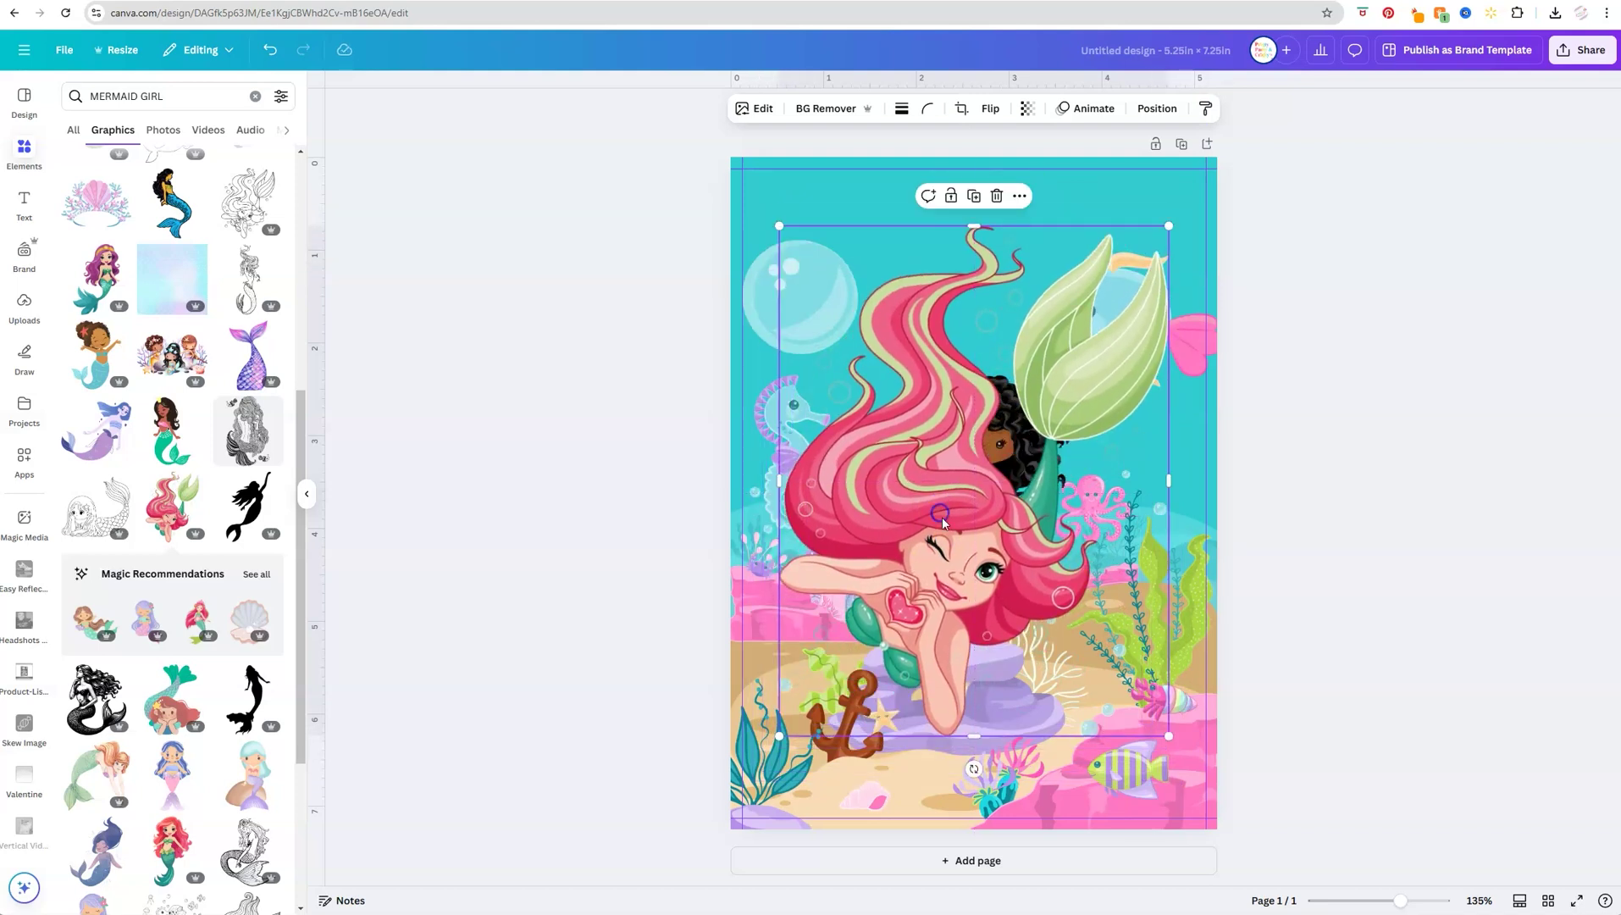
# Step: Save the Swimming Mermaid Cartoon Illustration to the Mermaid folder and align it with the right edge
pyautogui.click(1020, 196)
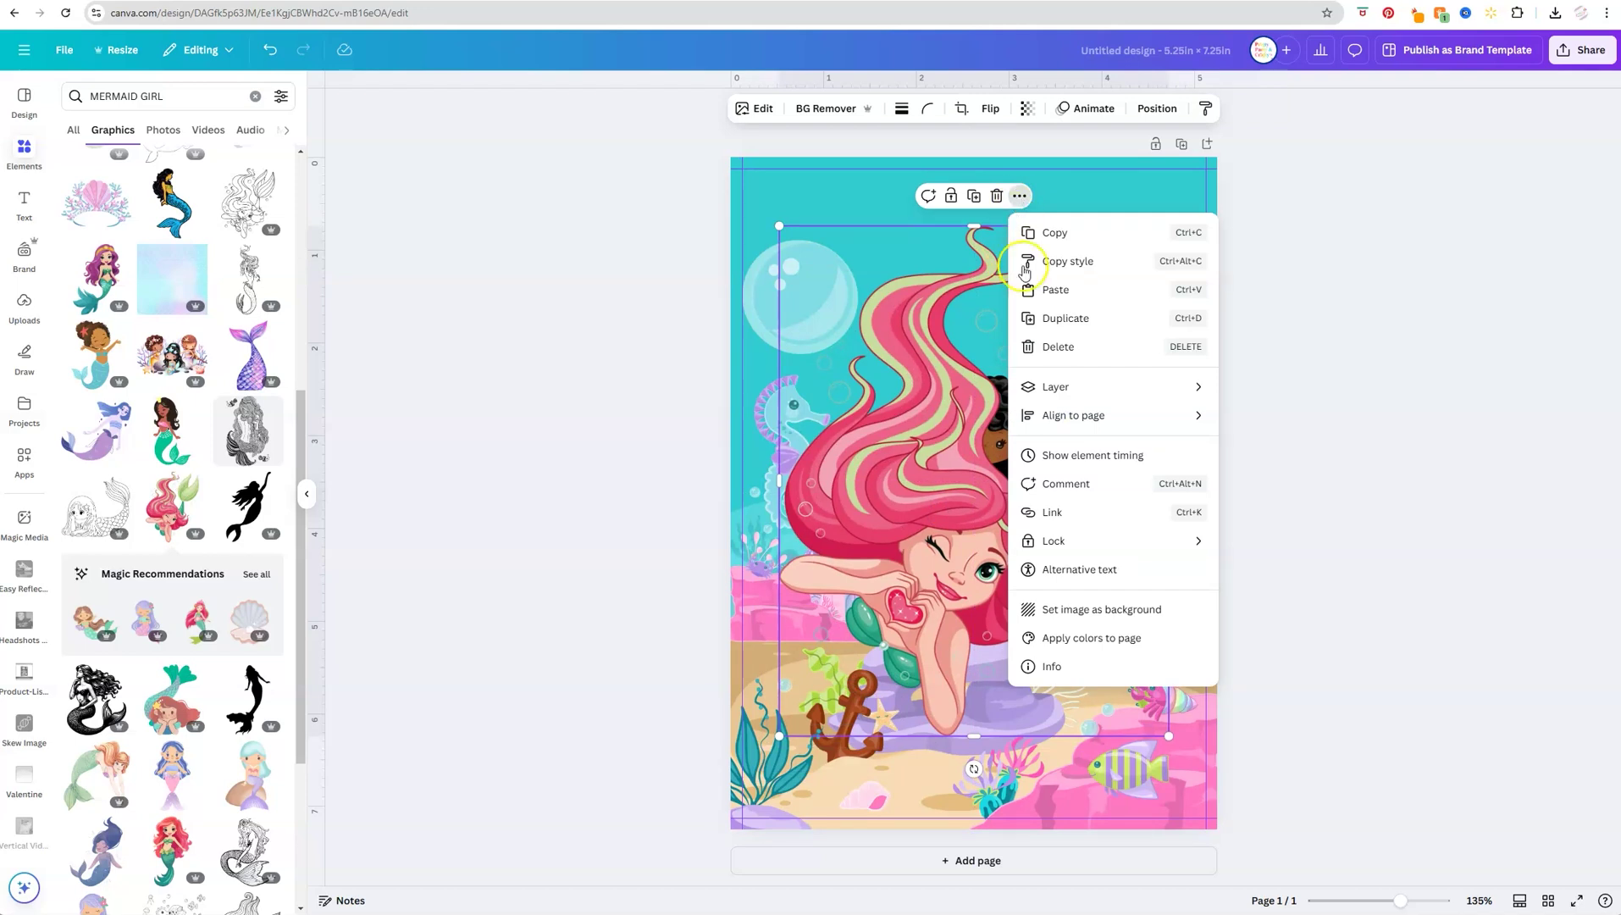
pyautogui.click(1053, 666)
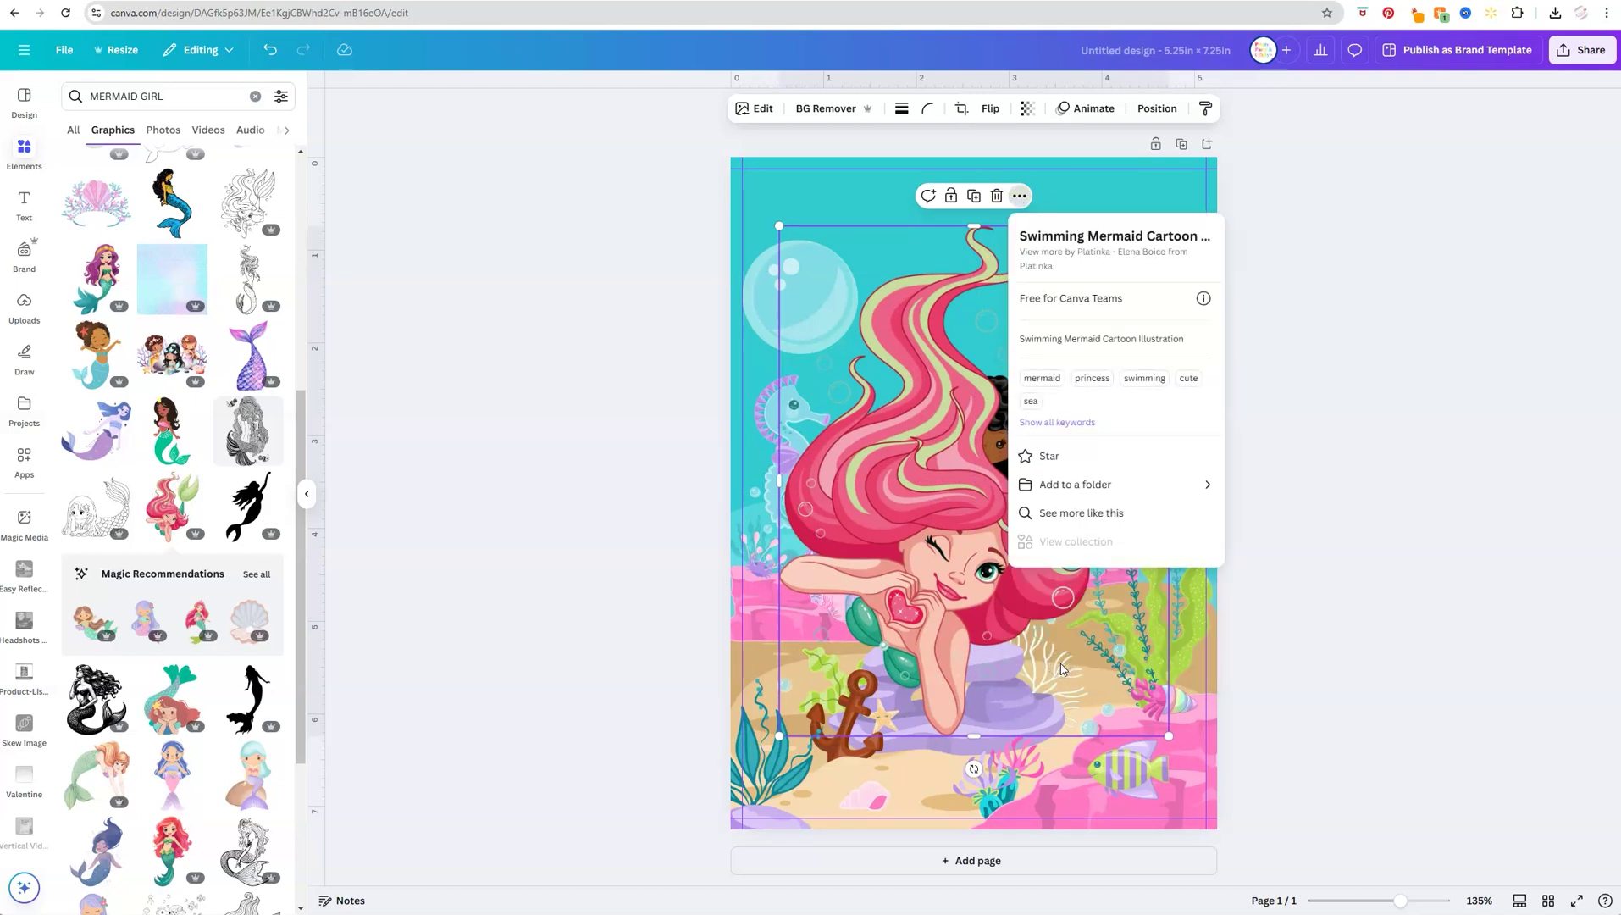
pyautogui.click(1077, 487)
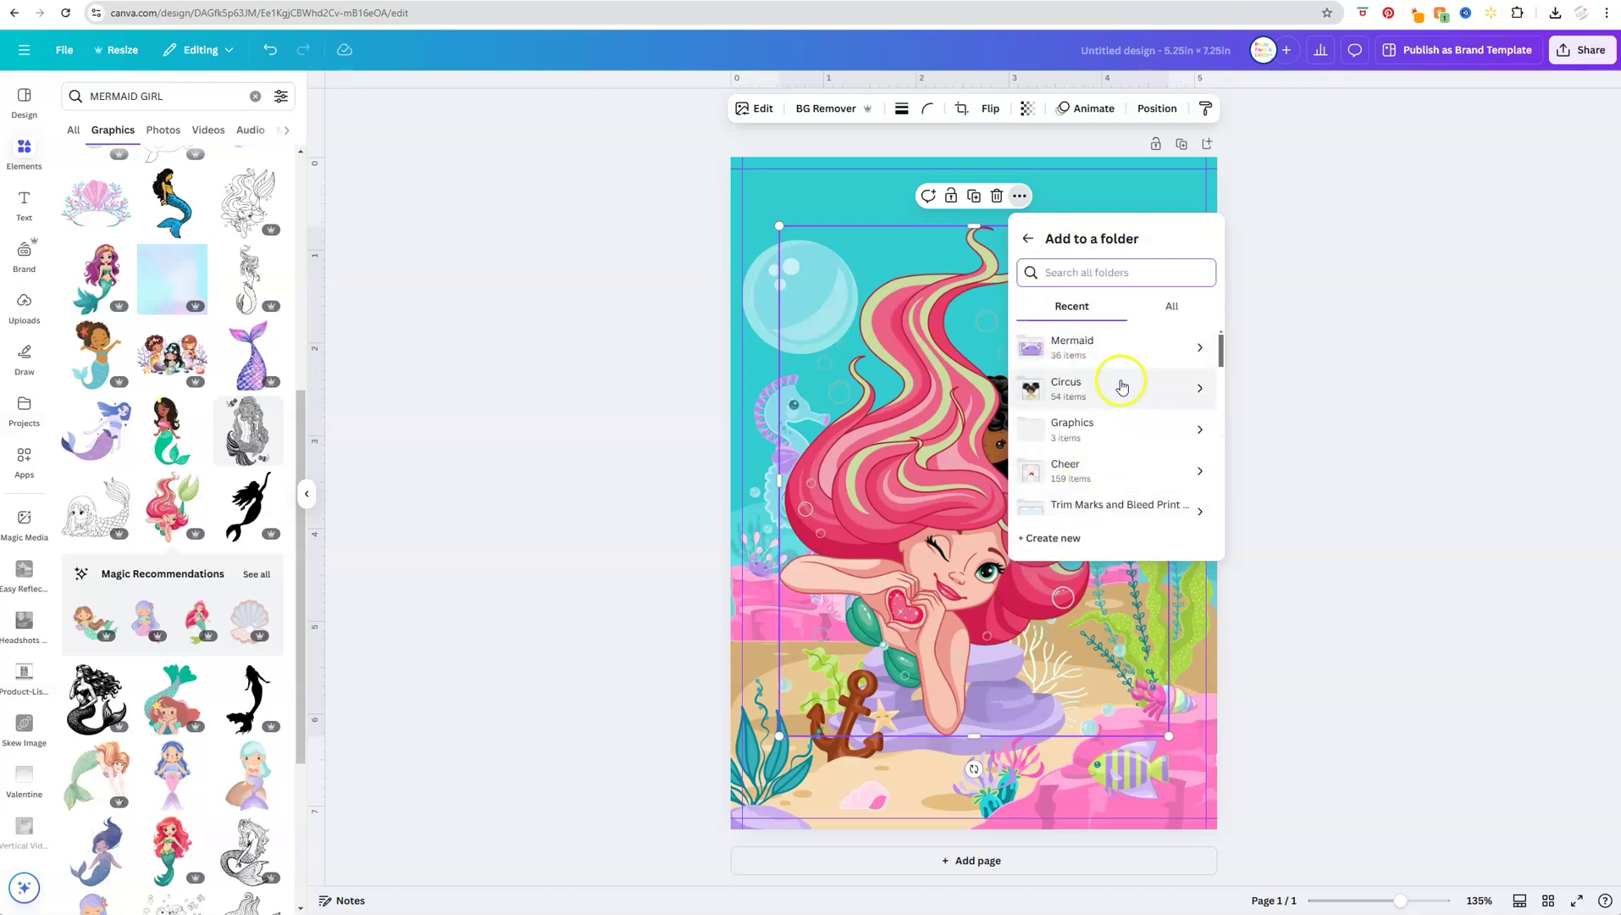
pyautogui.click(1088, 352)
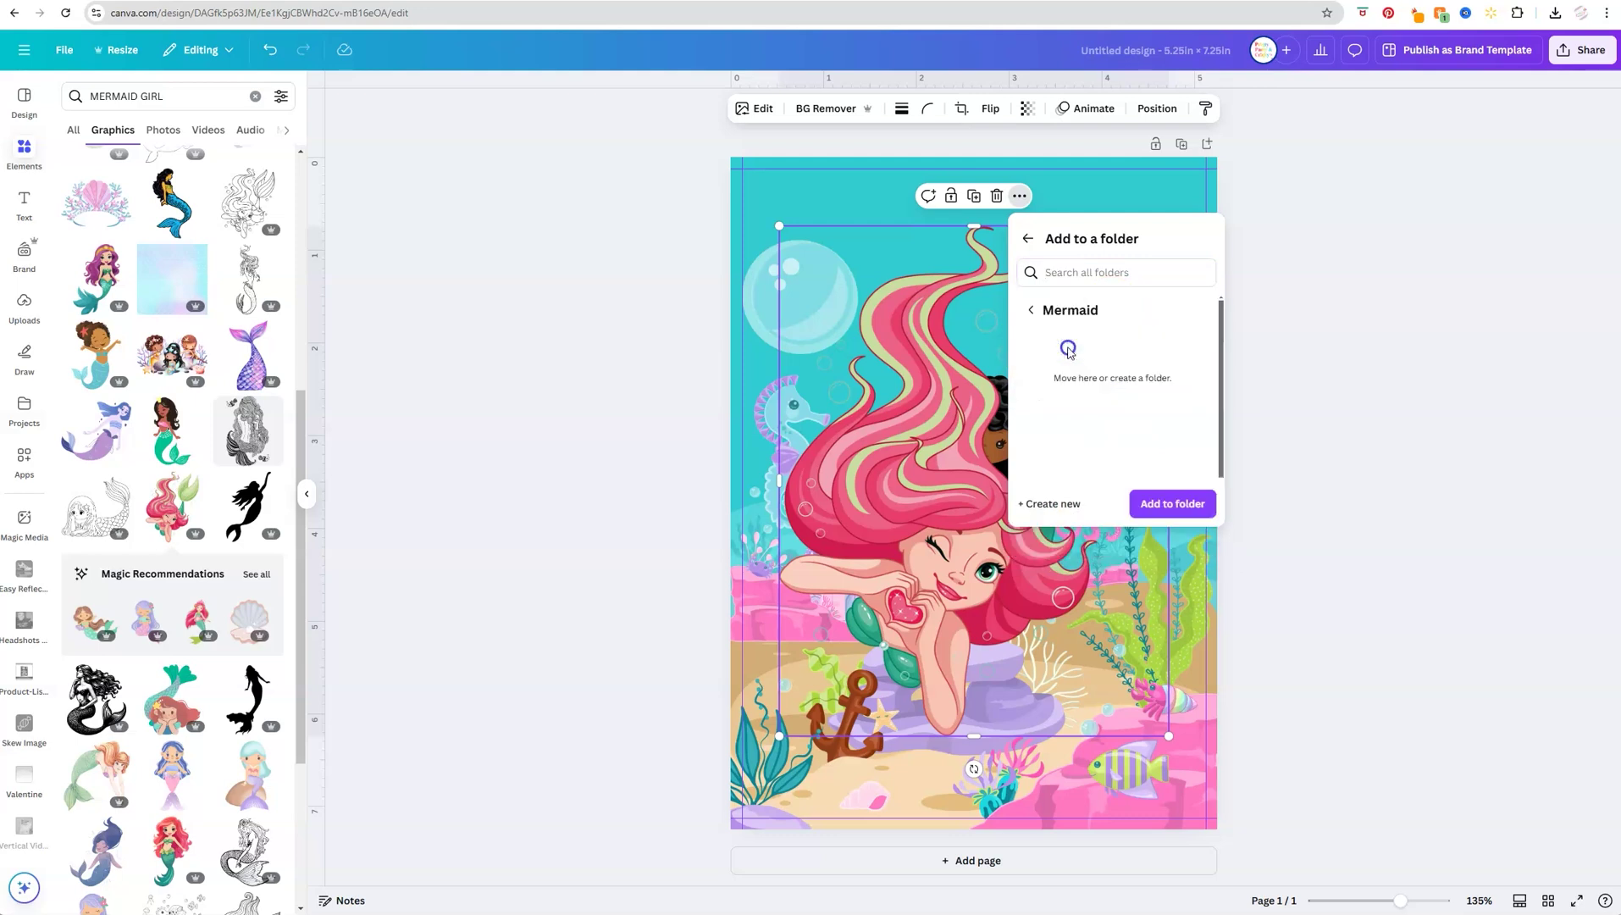
pyautogui.click(1164, 503)
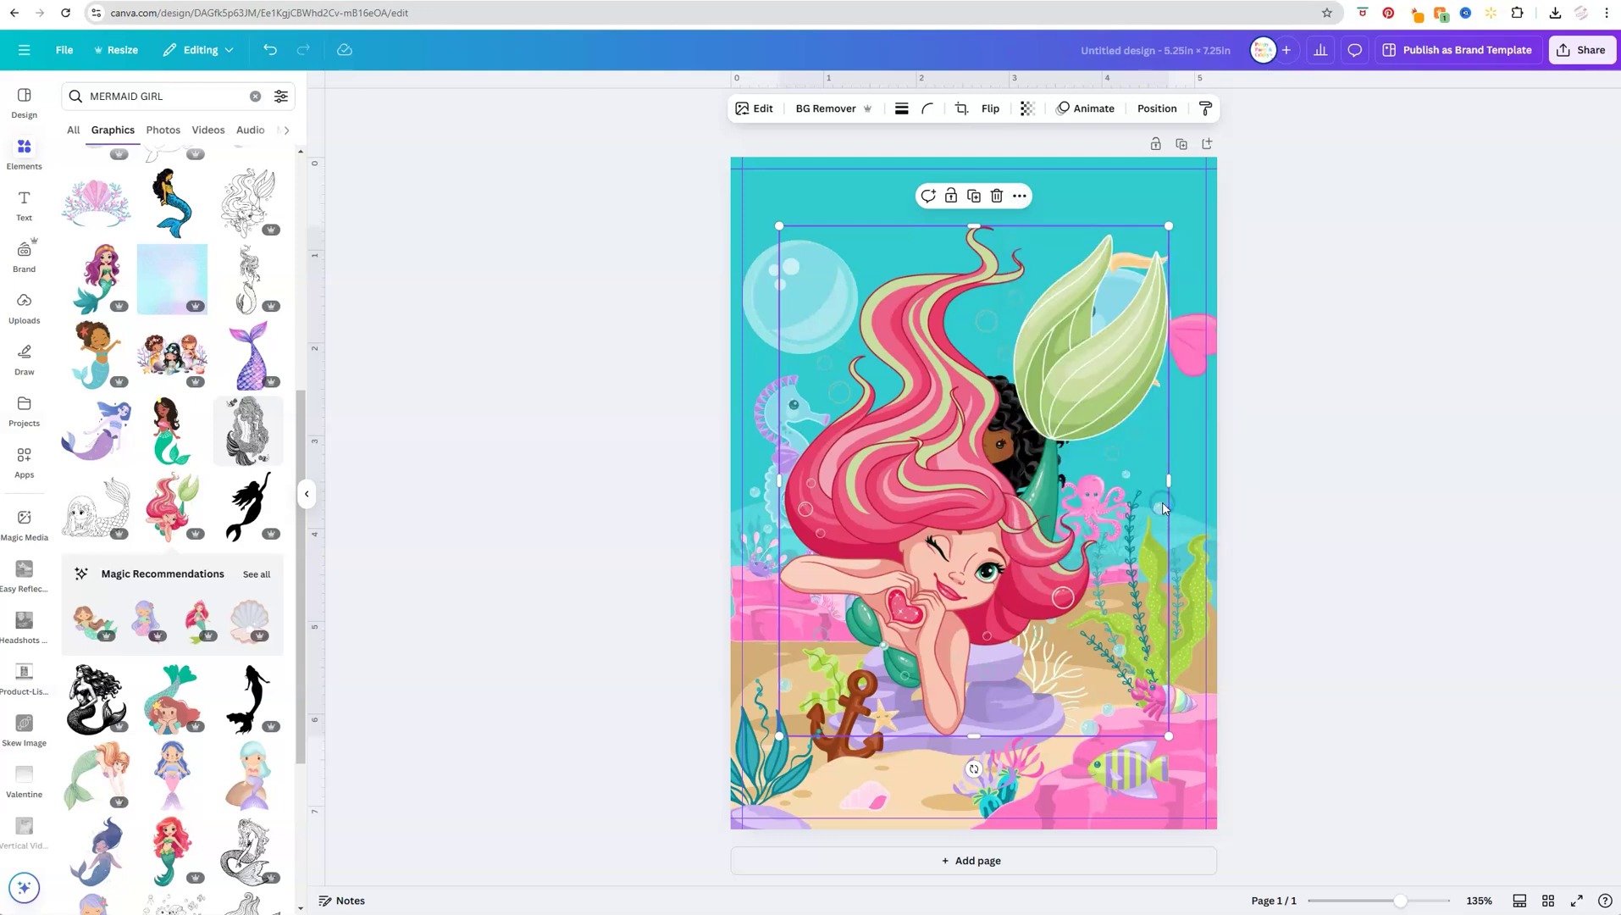
pyautogui.moveTo(942, 525); pyautogui.dragTo(989, 555)
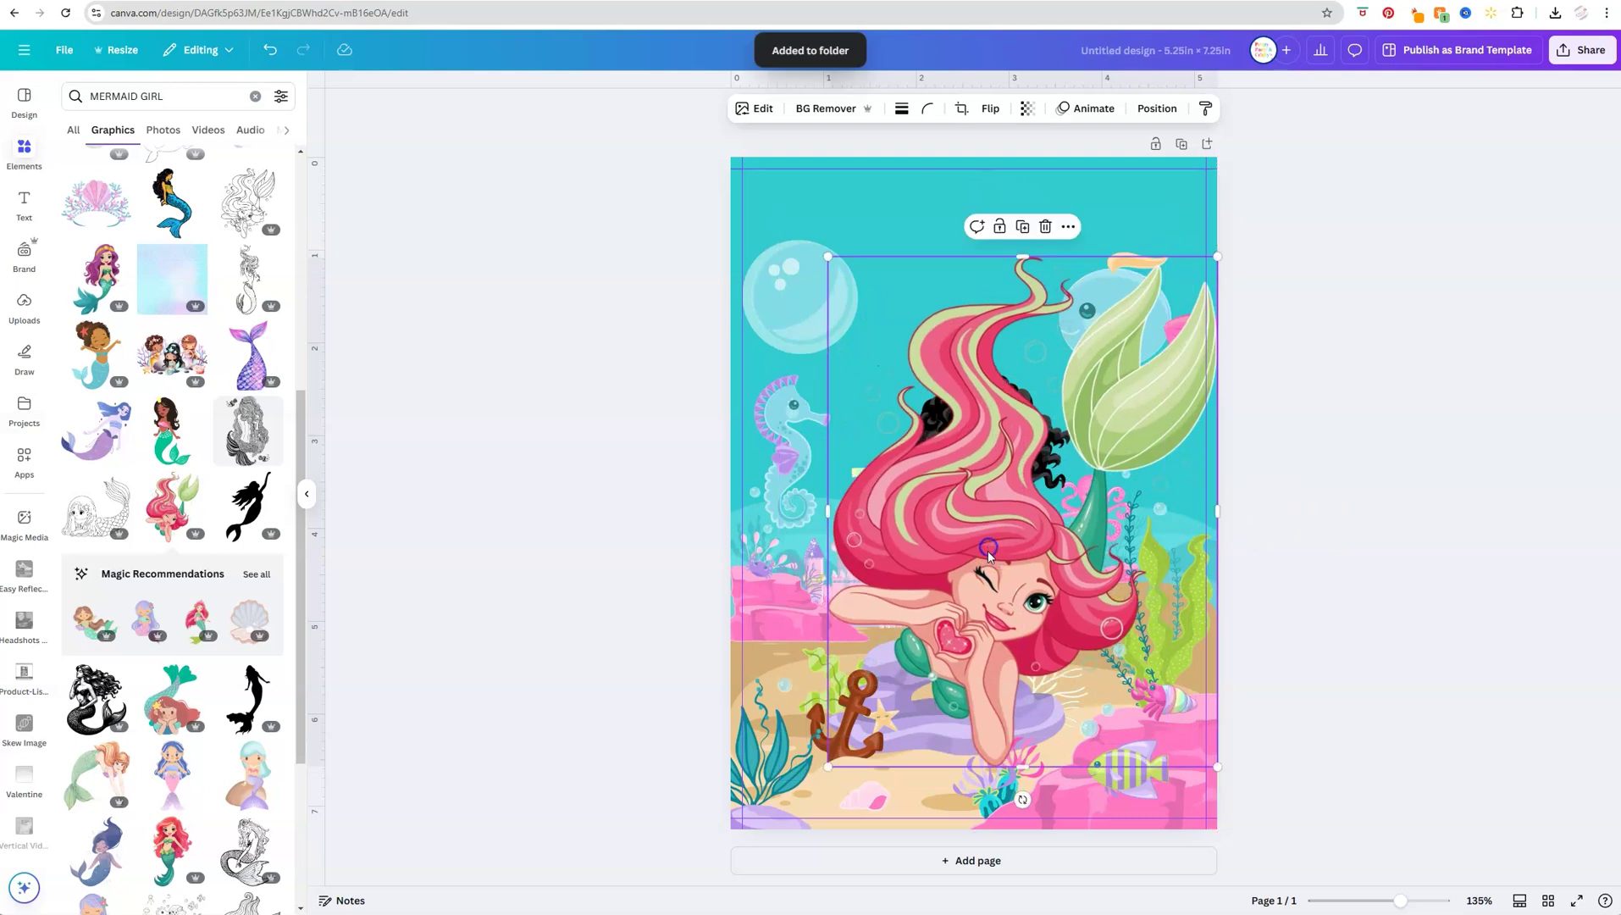
# Step: Delete both the pink-haired and dark-haired mermaids, then reload the design page
pyautogui.press('Delete')
pyautogui.click(1007, 524)
pyautogui.press('Delete')
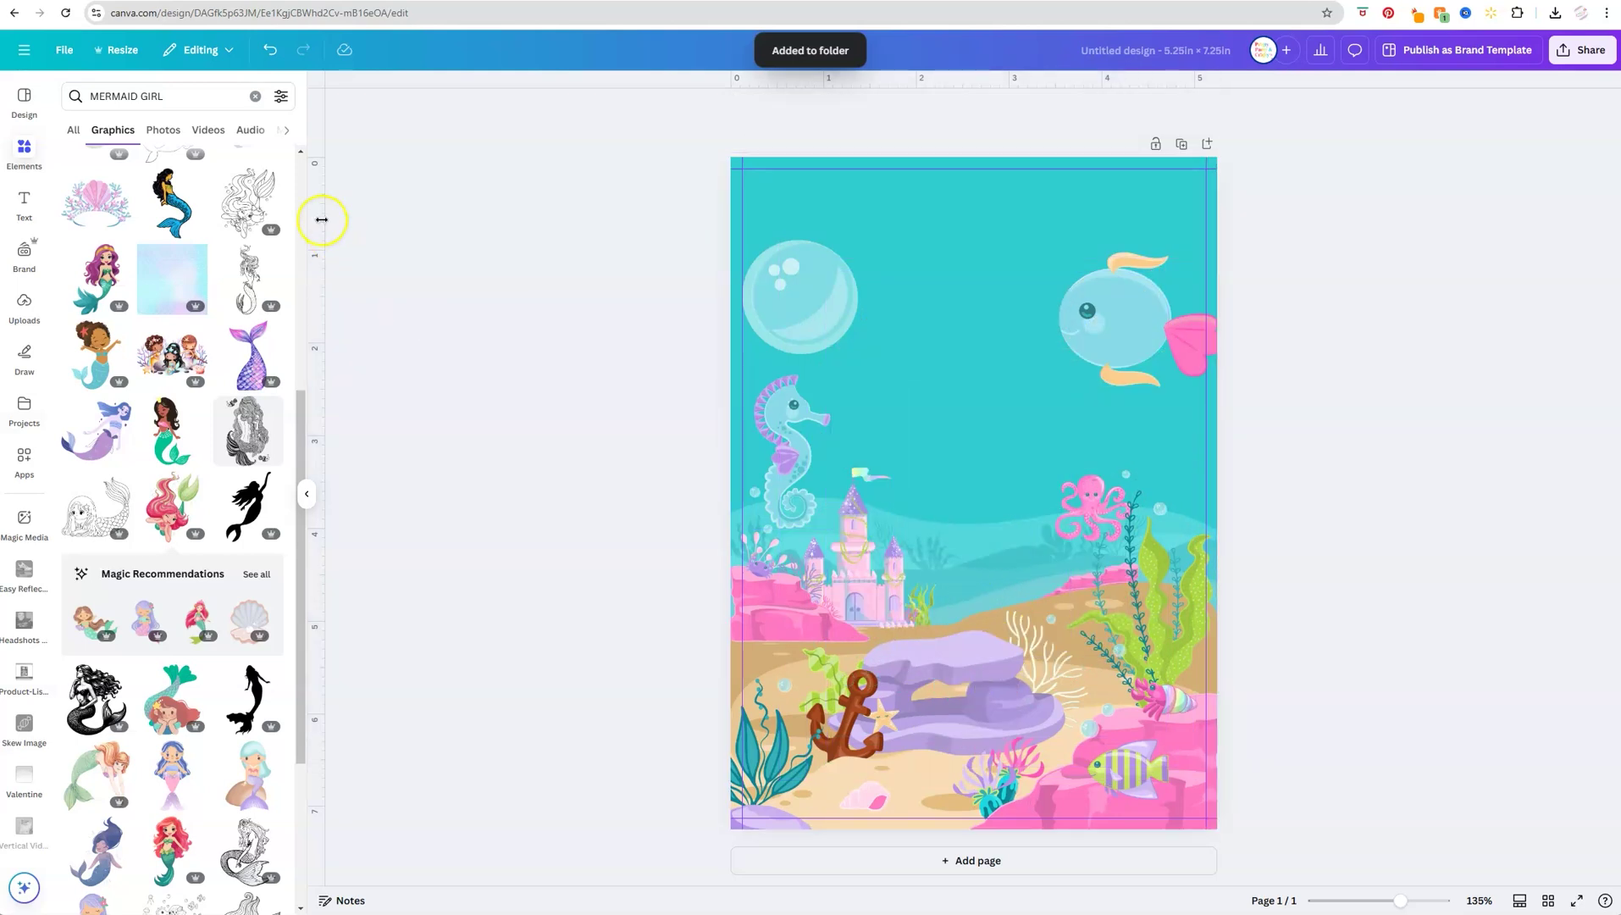
pyautogui.click(67, 14)
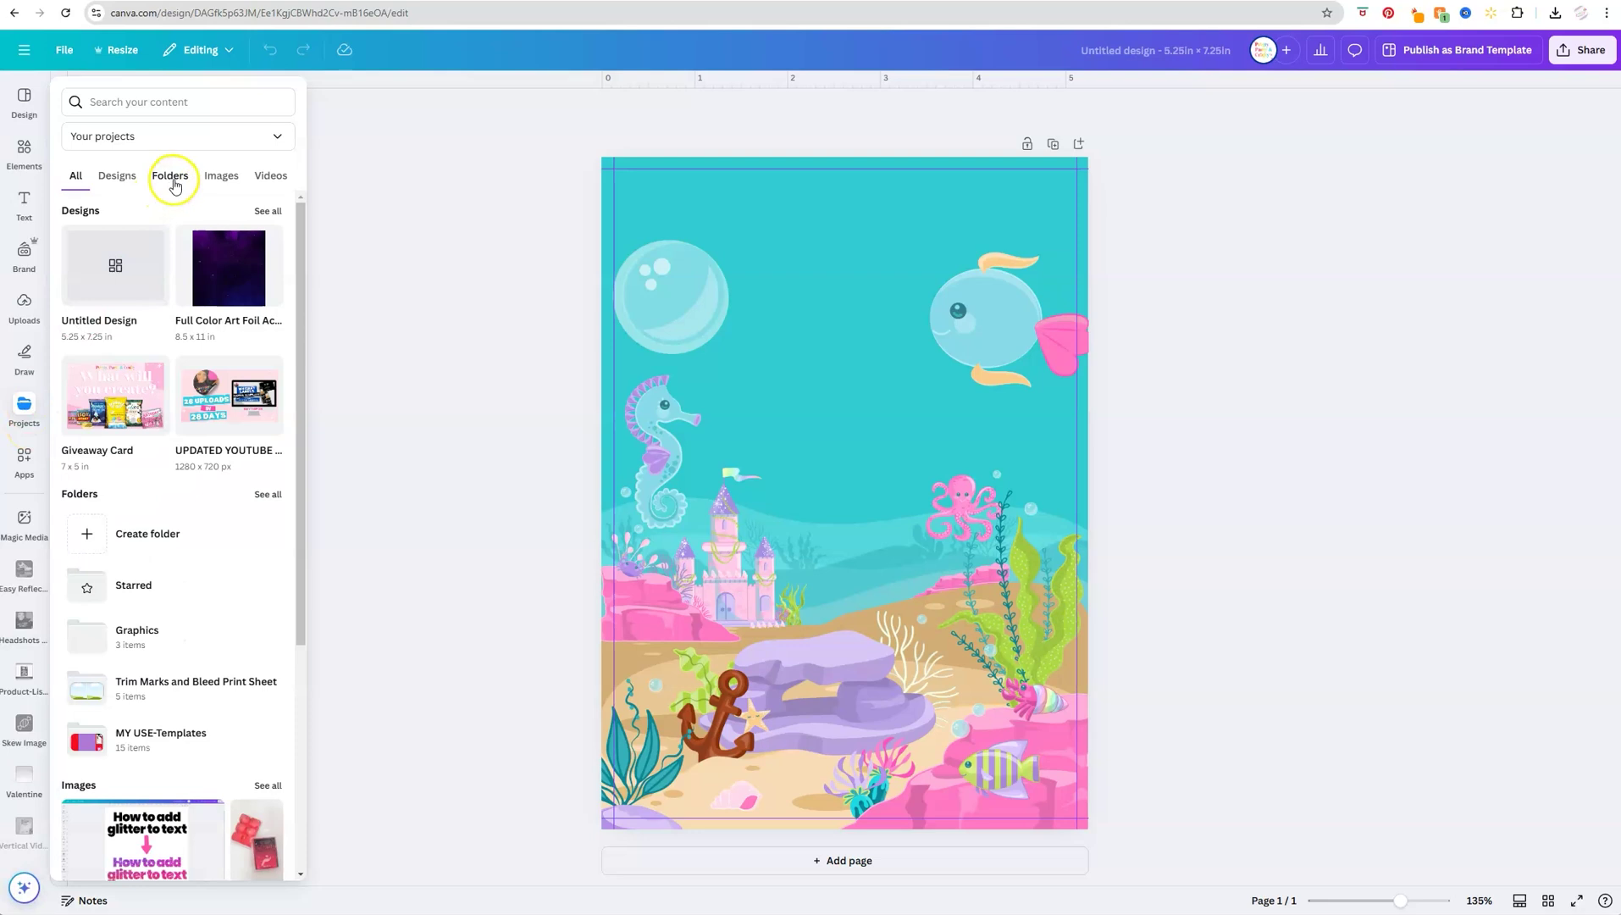
# Step: Place the saved pink-haired mermaid from Graphics > Mermaid onto the underwater scene, undoing the extra copy
pyautogui.click(172, 180)
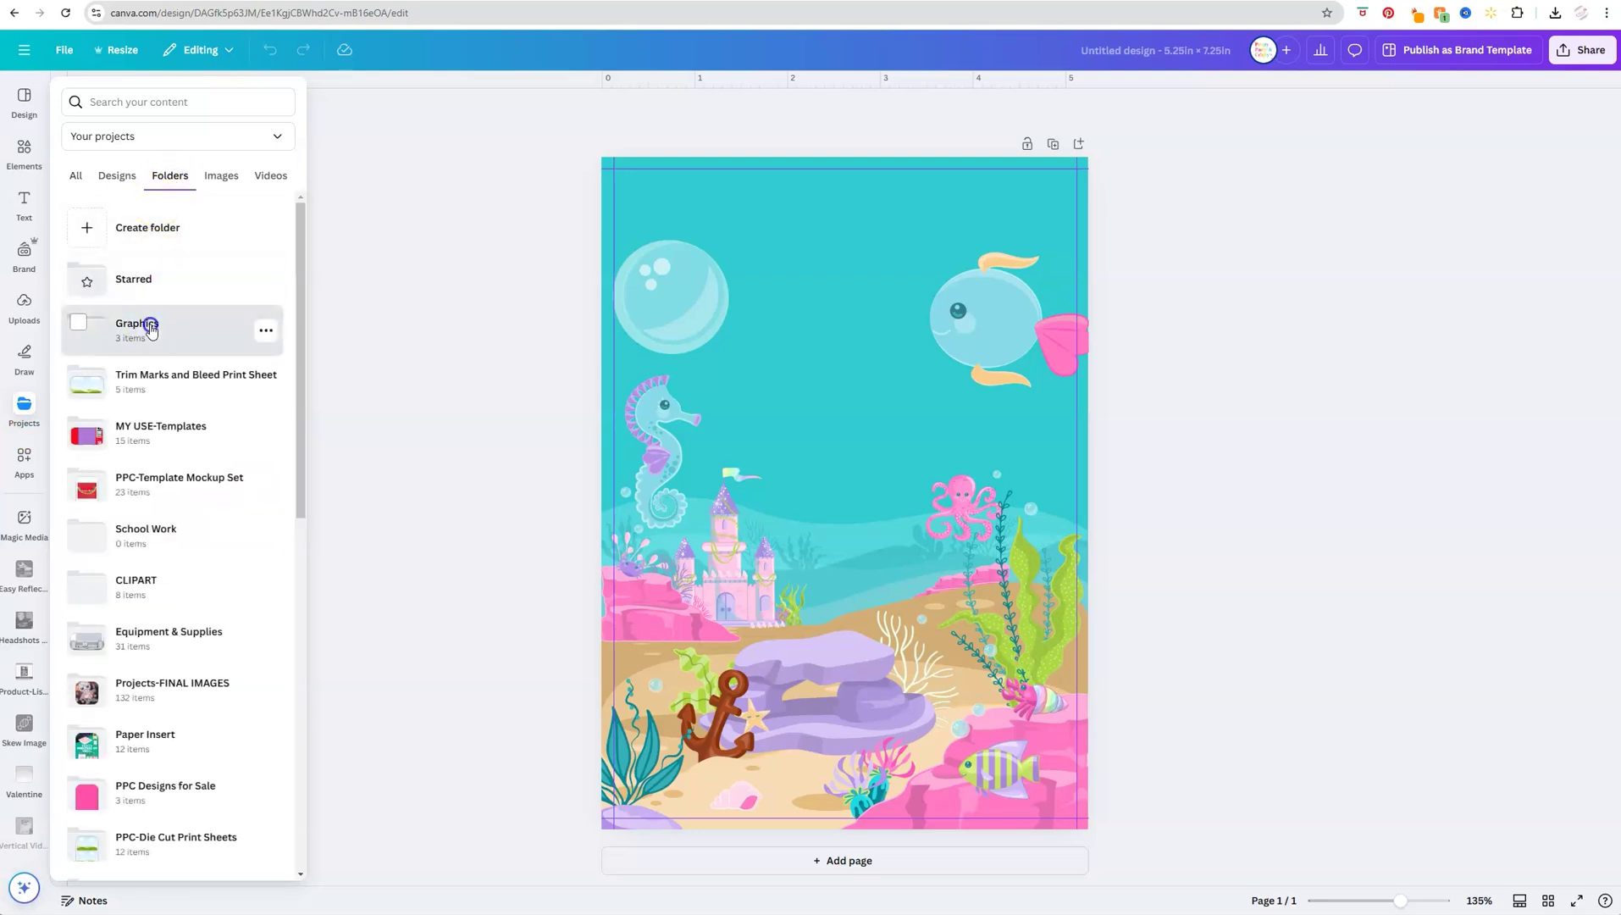
pyautogui.click(150, 328)
pyautogui.click(159, 163)
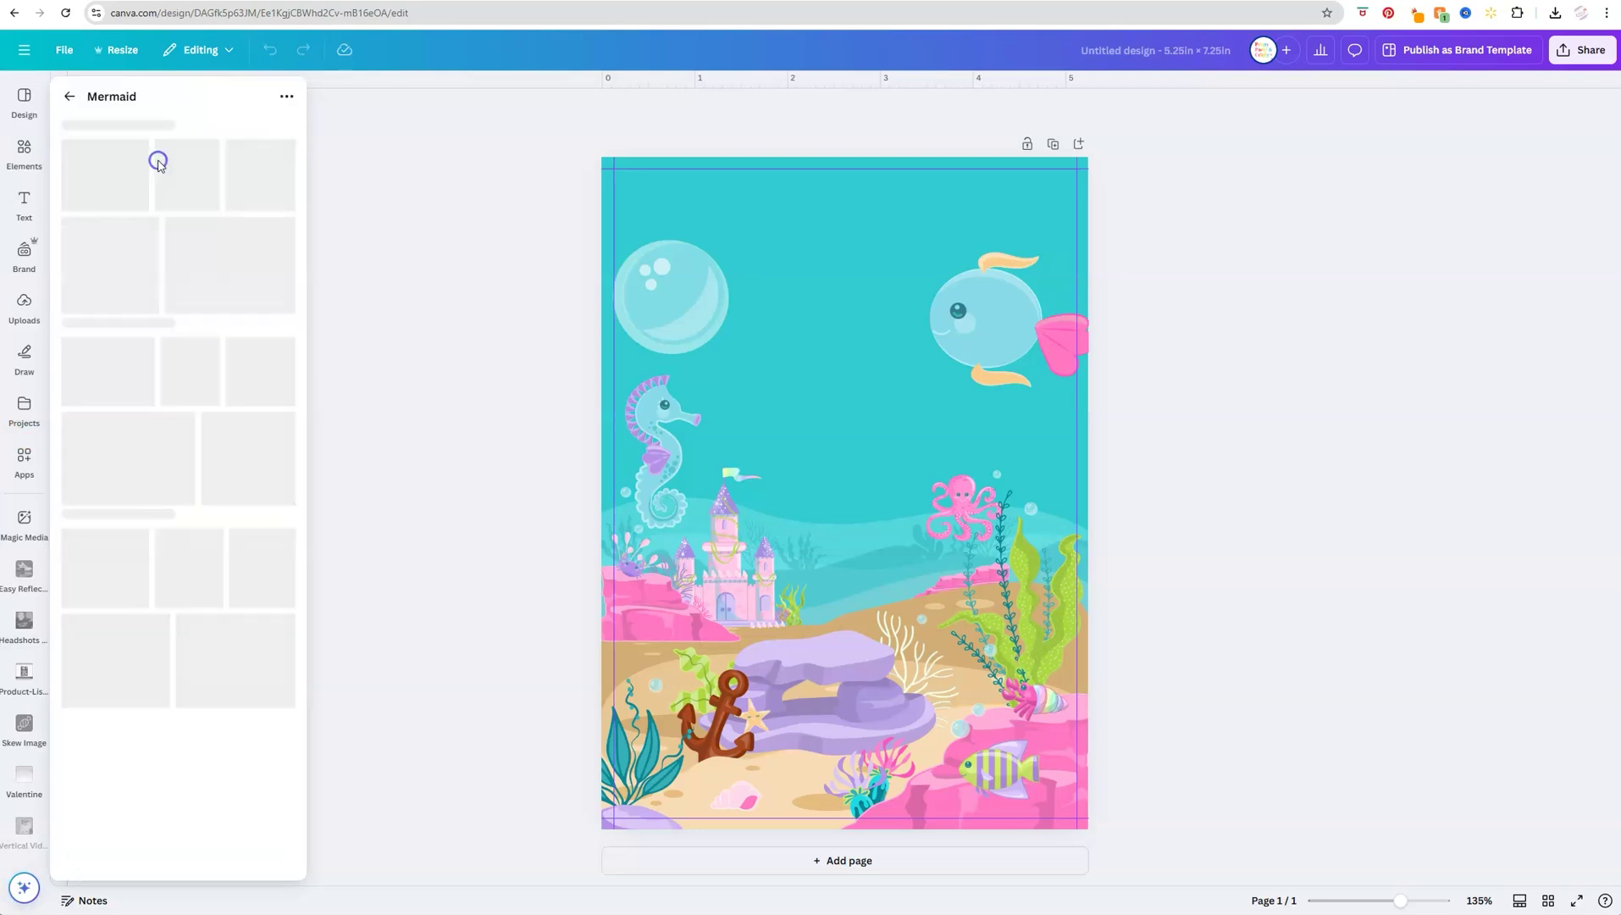
pyautogui.scroll(-3, 194, 440)
pyautogui.scroll(-7, 194, 440)
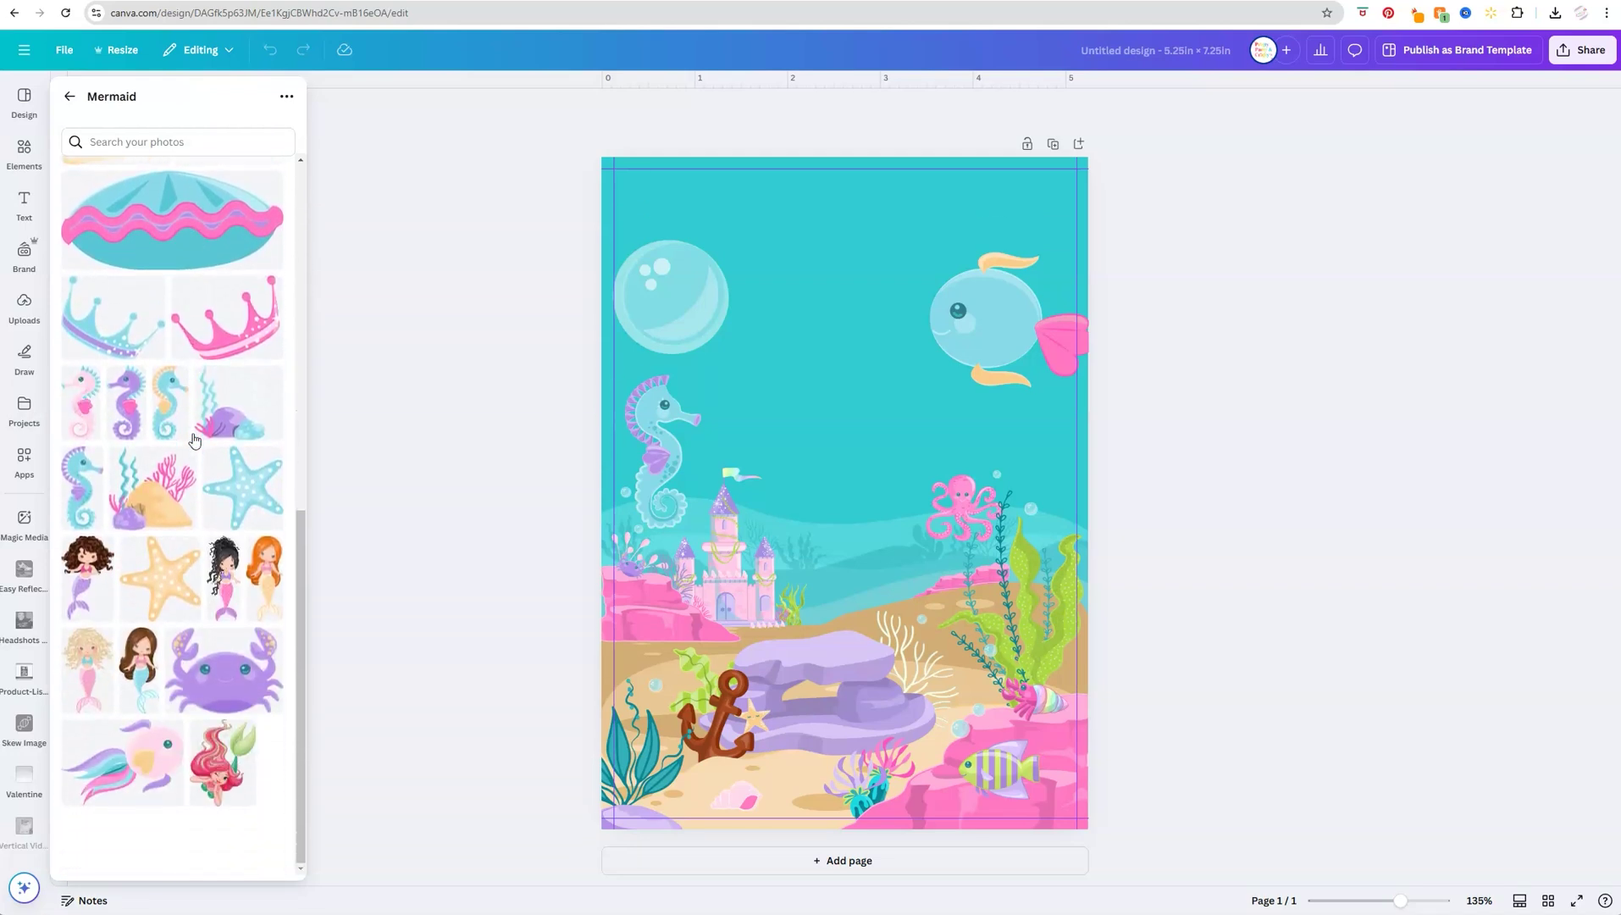
pyautogui.click(224, 786)
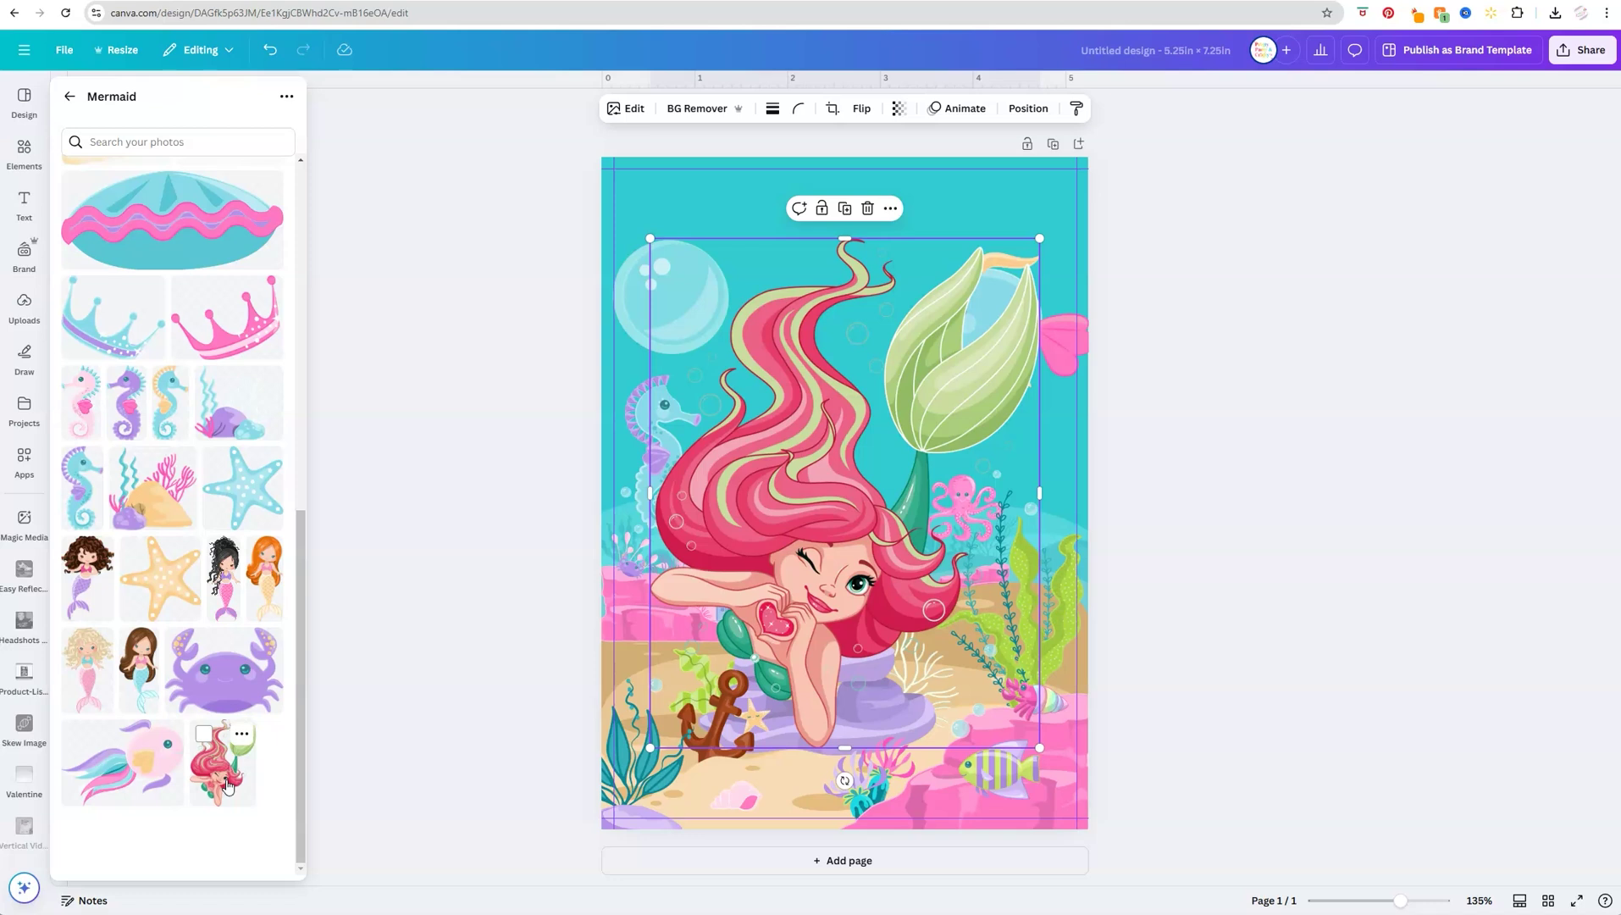
pyautogui.click(347, 730)
pyautogui.hotkey('ctrl', 'z')
pyautogui.click(710, 663)
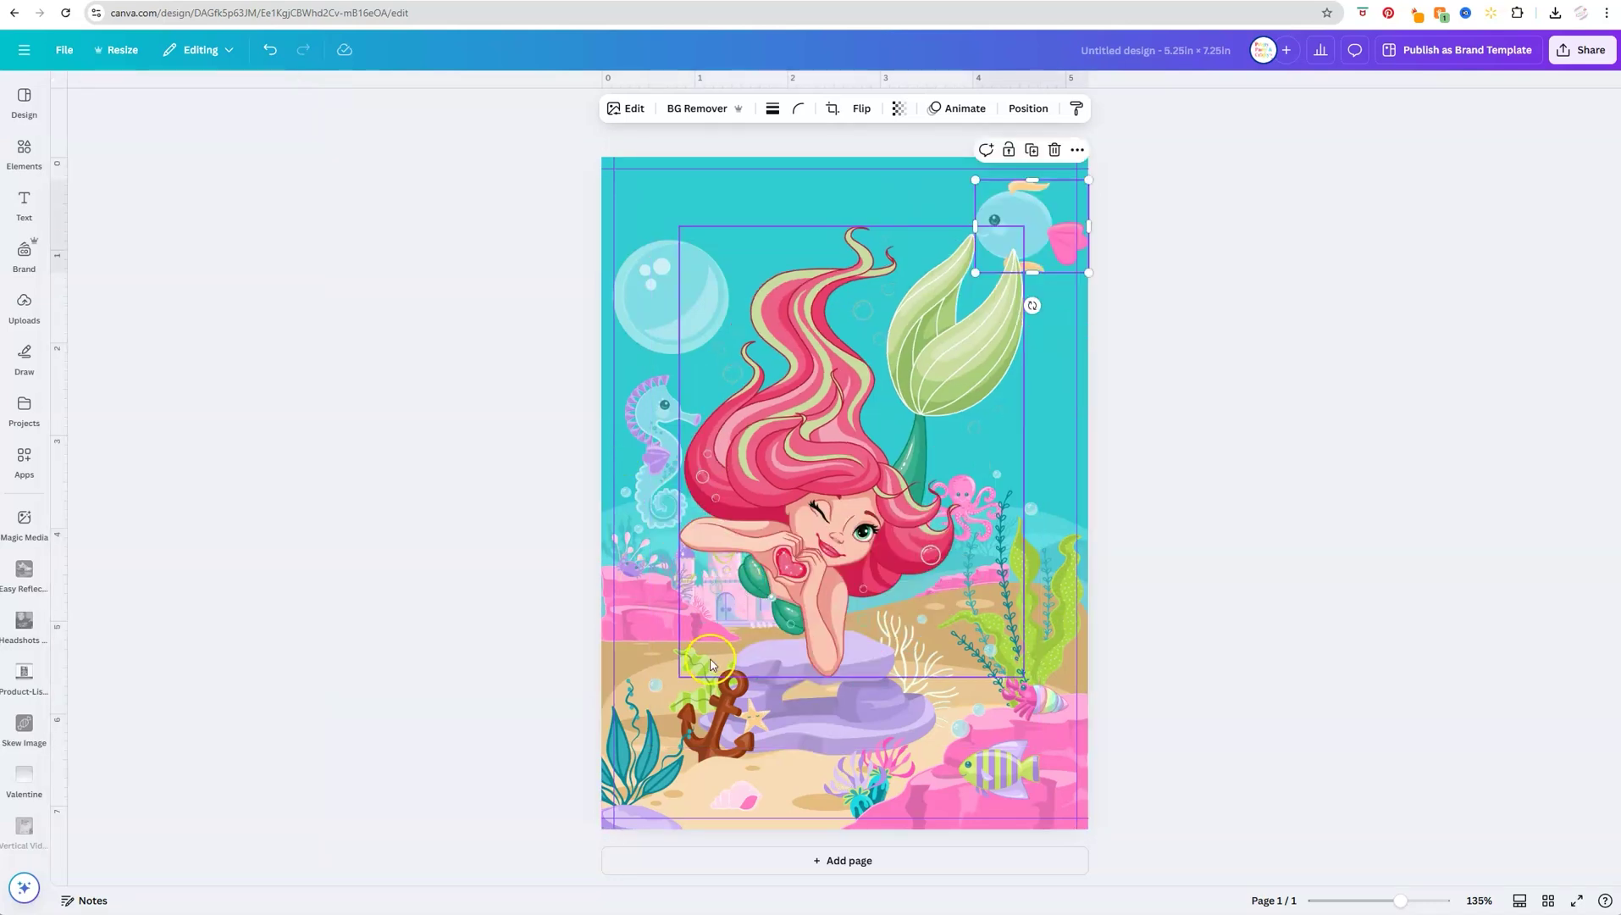
# Step: Browse the Circus folder under Projects > Graphics (tickets, cannon, top hat, tents), then deselect the fish
pyautogui.click(38, 497)
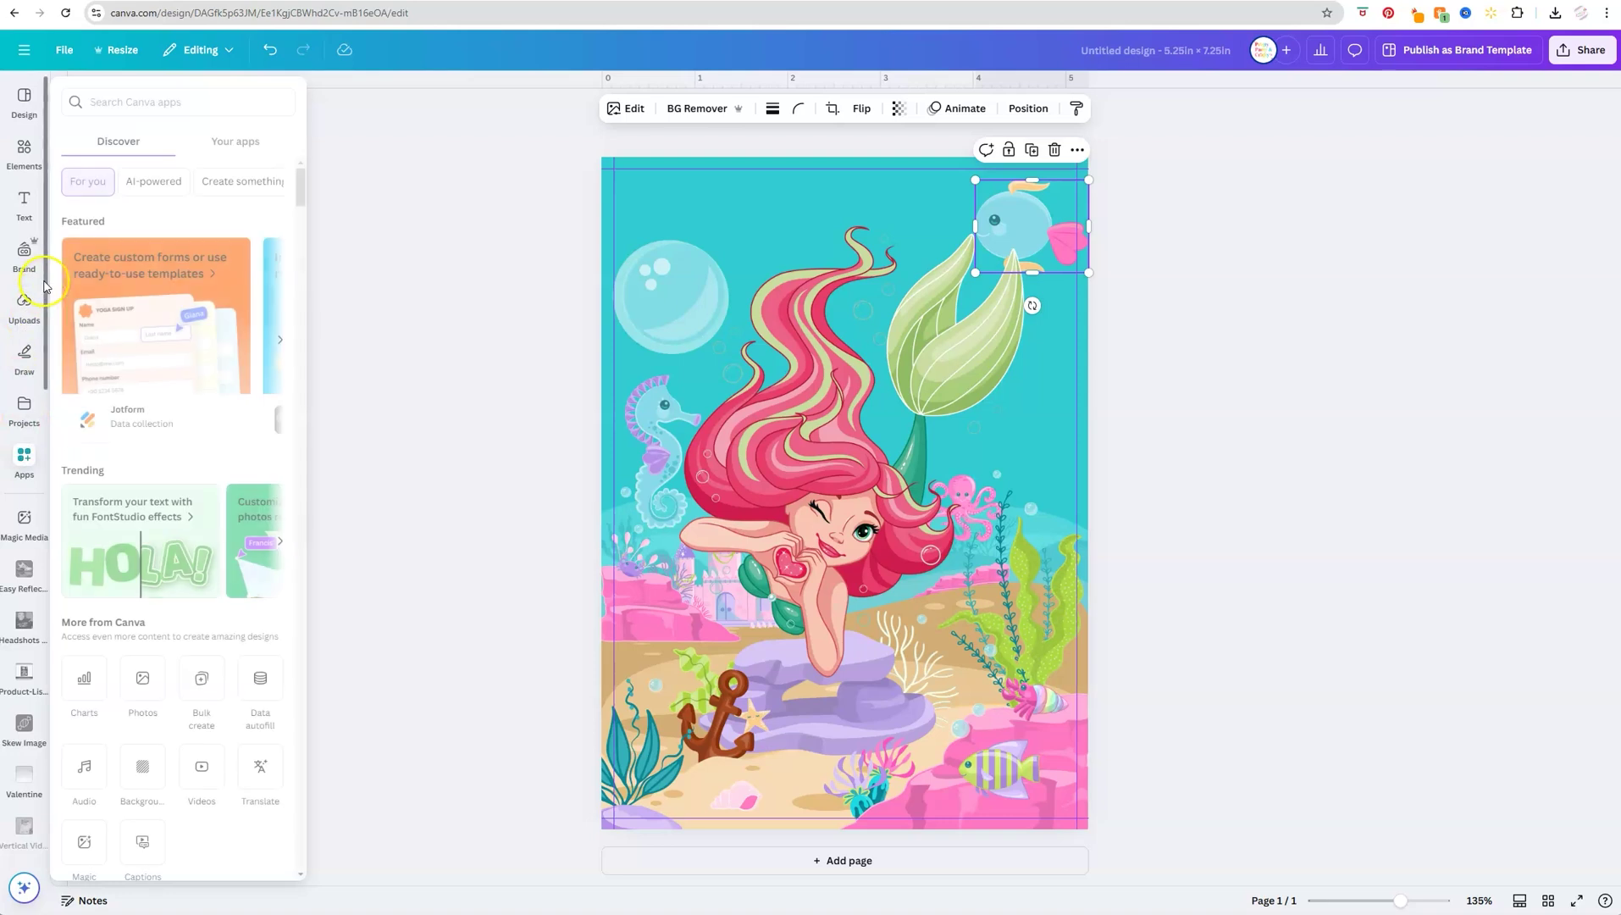
pyautogui.click(24, 152)
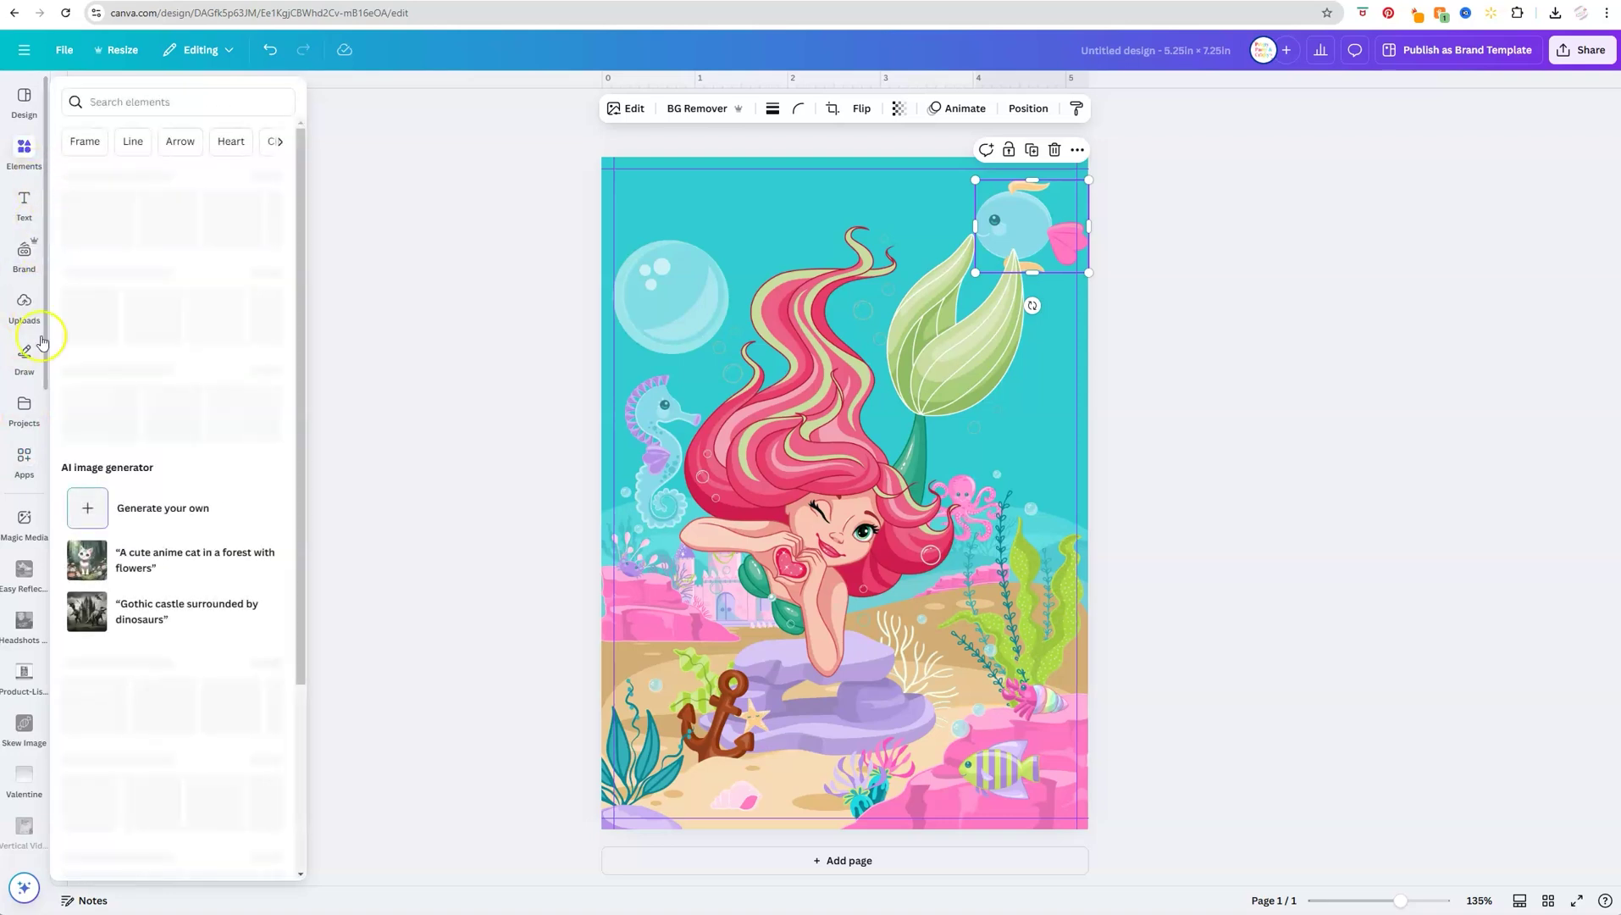
pyautogui.click(26, 417)
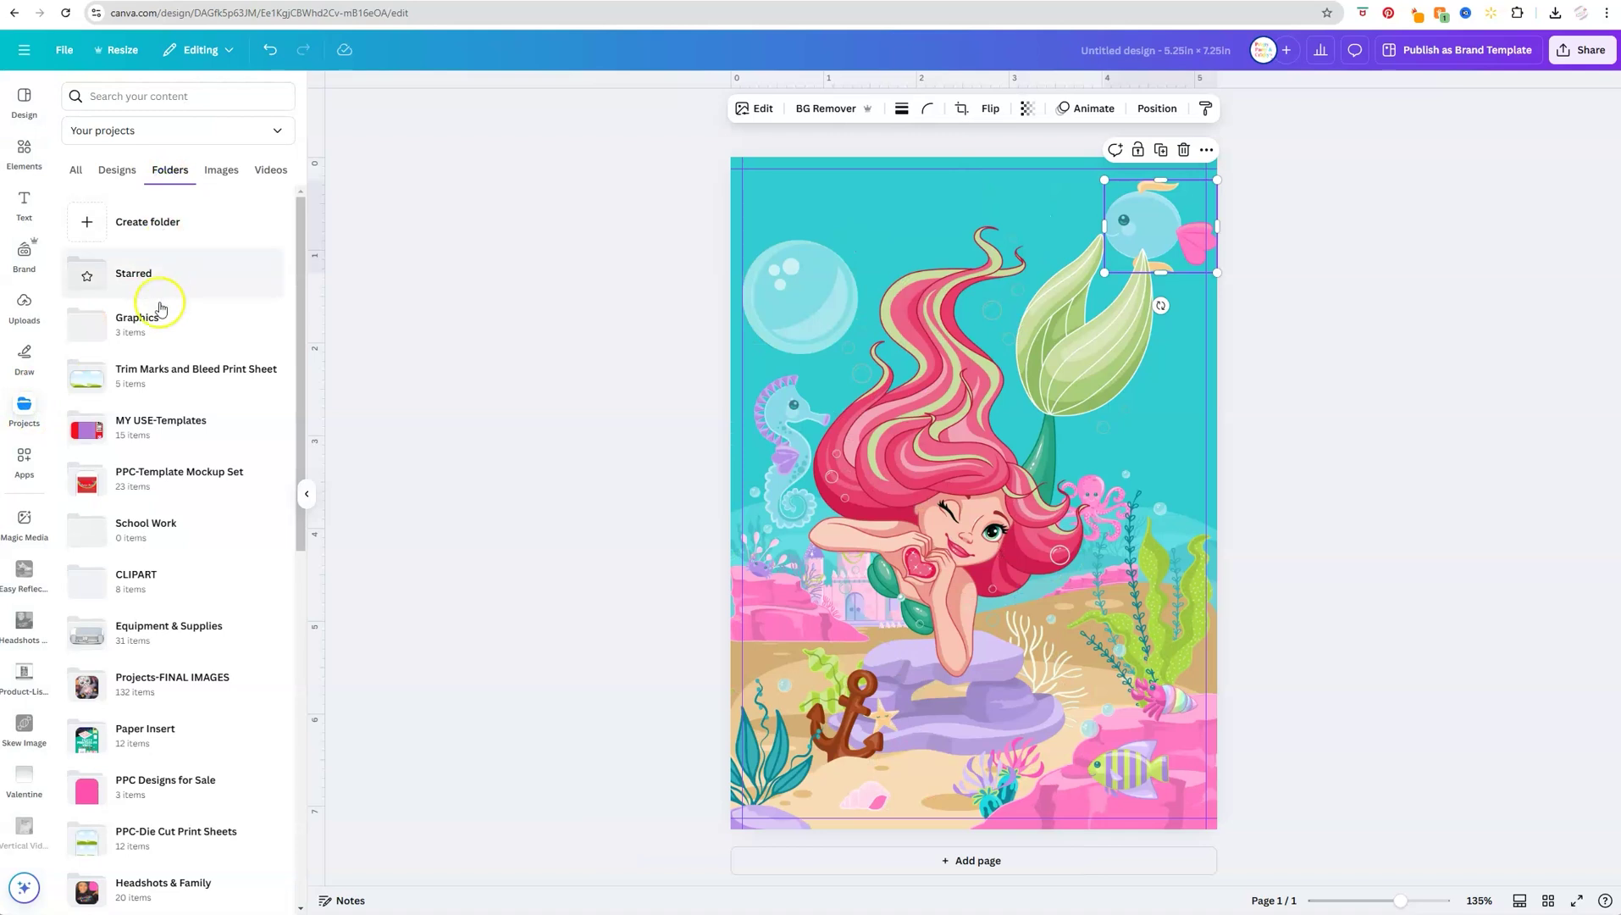
pyautogui.click(138, 332)
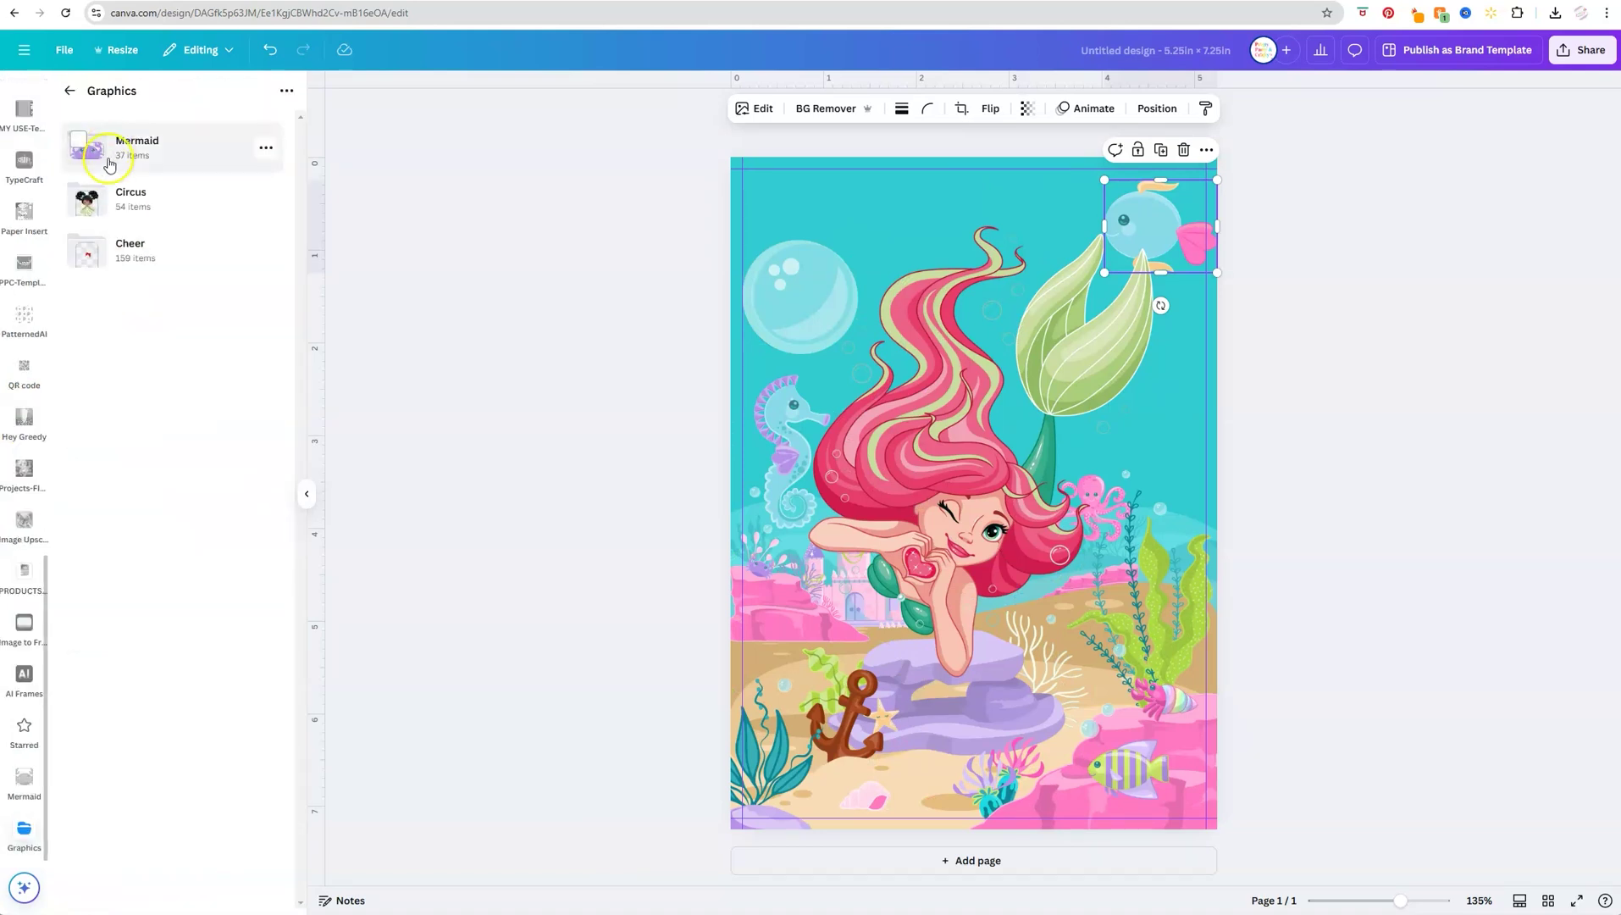
pyautogui.click(119, 201)
pyautogui.scroll(-5, 111, 456)
pyautogui.scroll(-3, 111, 456)
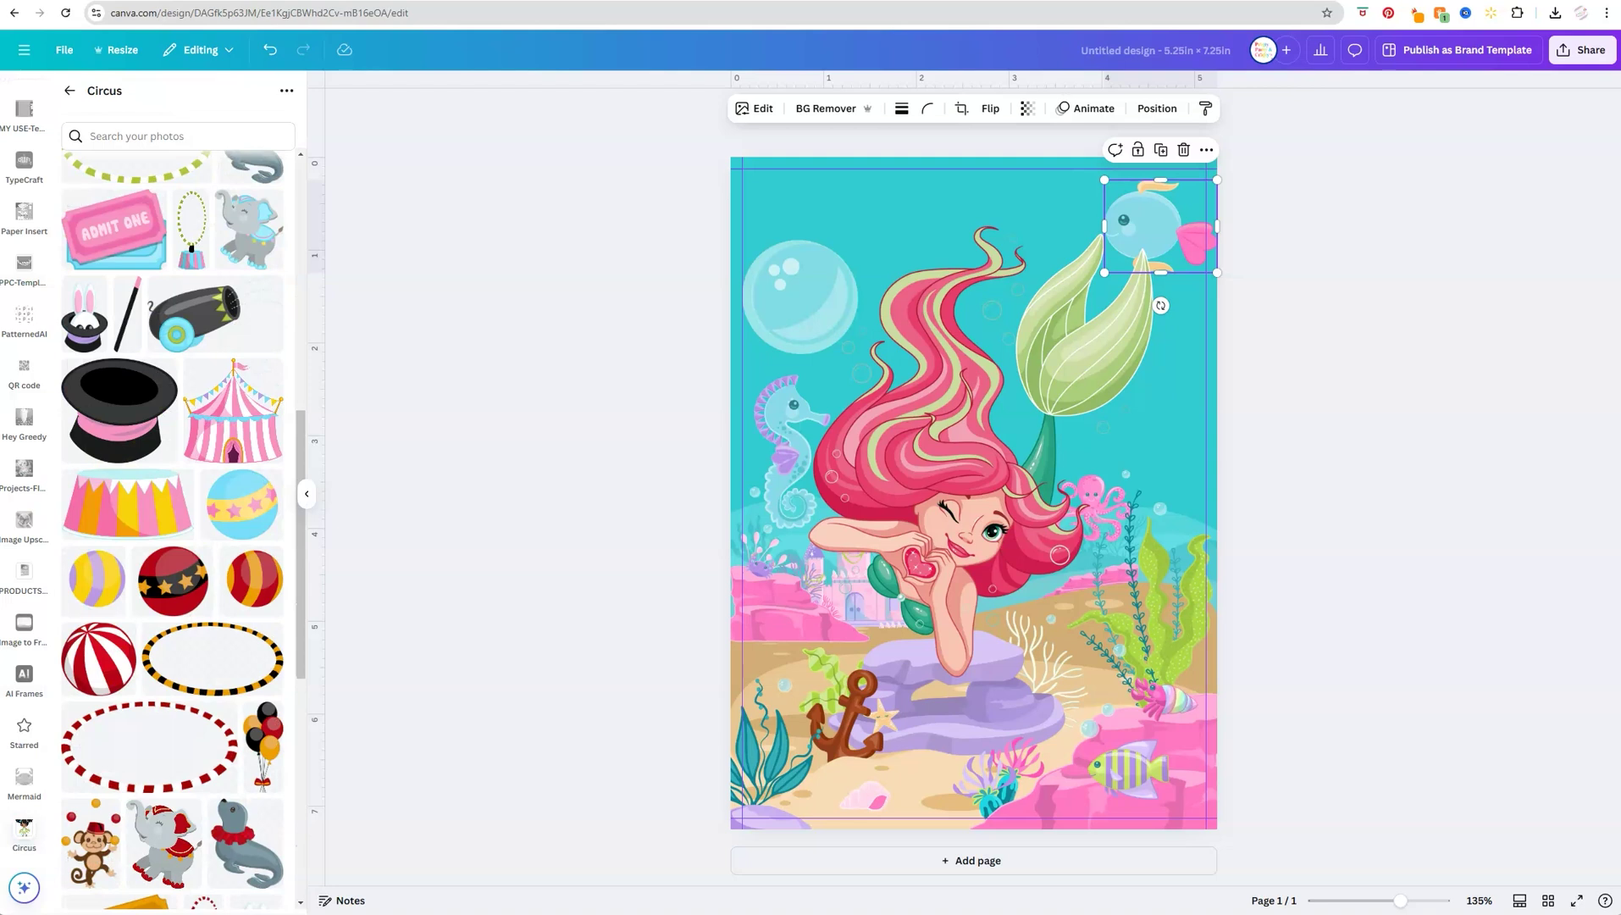
pyautogui.scroll(-5, 172, 586)
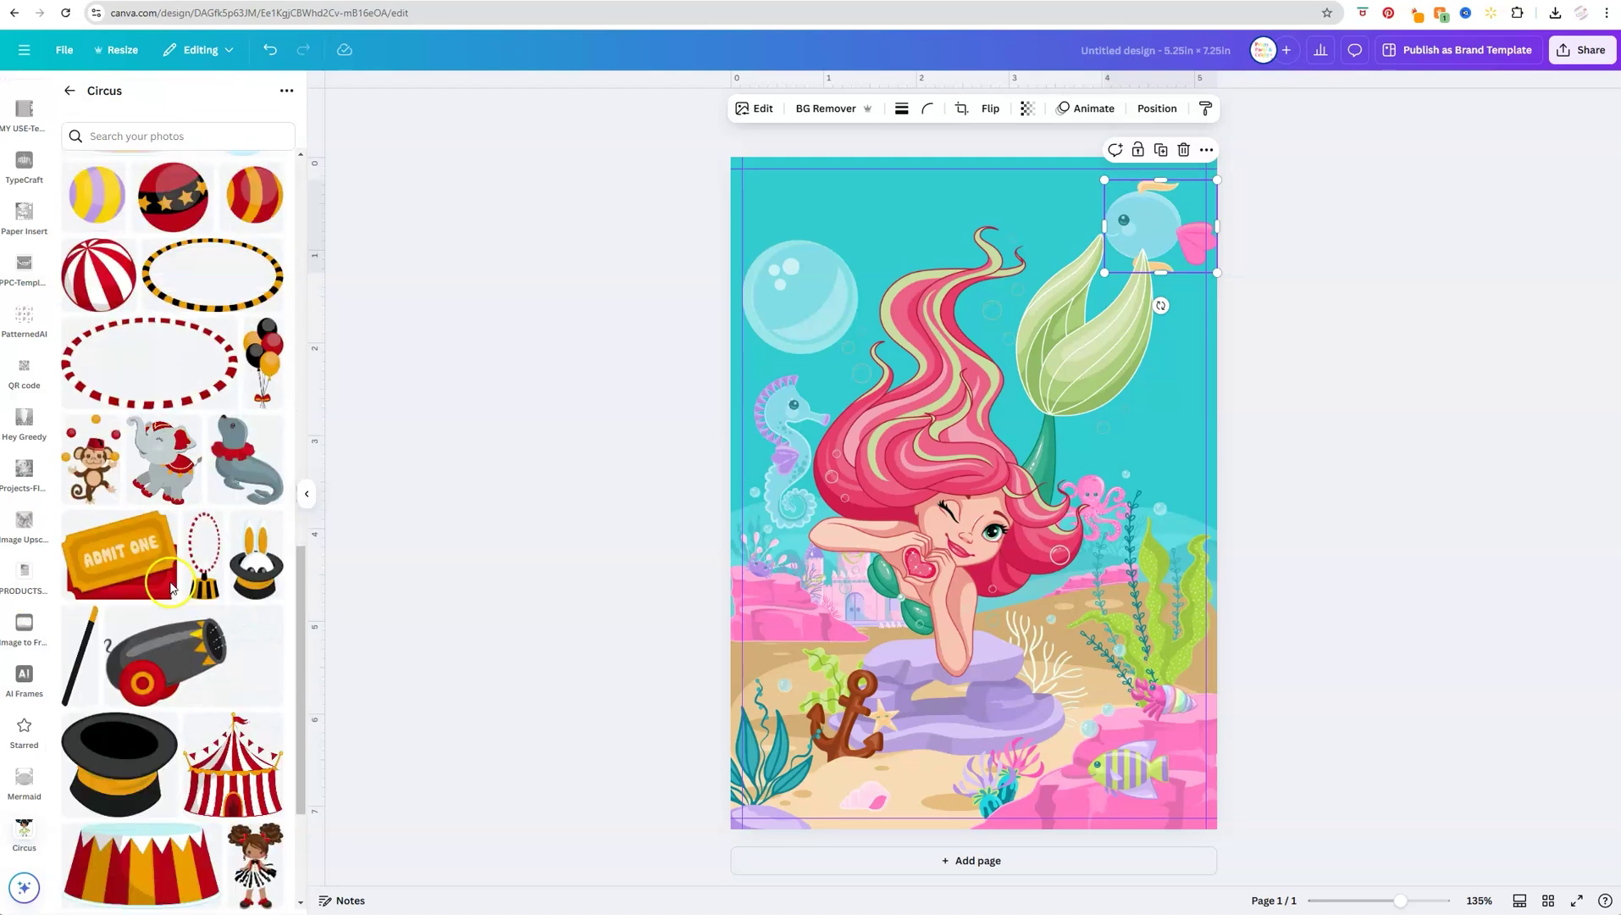
pyautogui.scroll(-1, 172, 586)
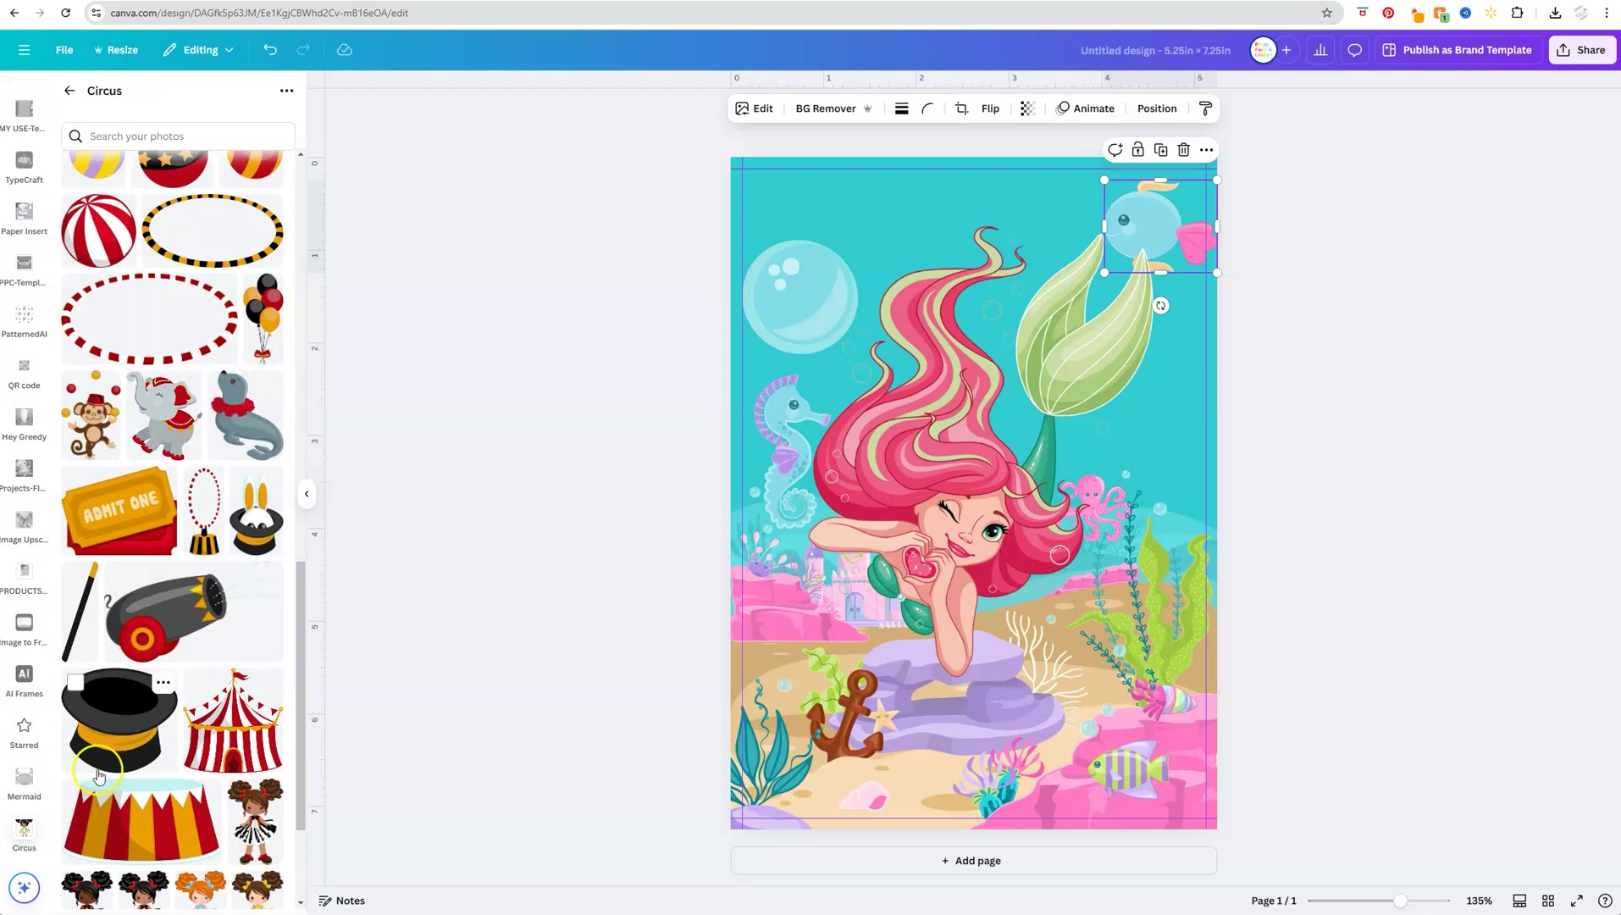
pyautogui.click(628, 722)
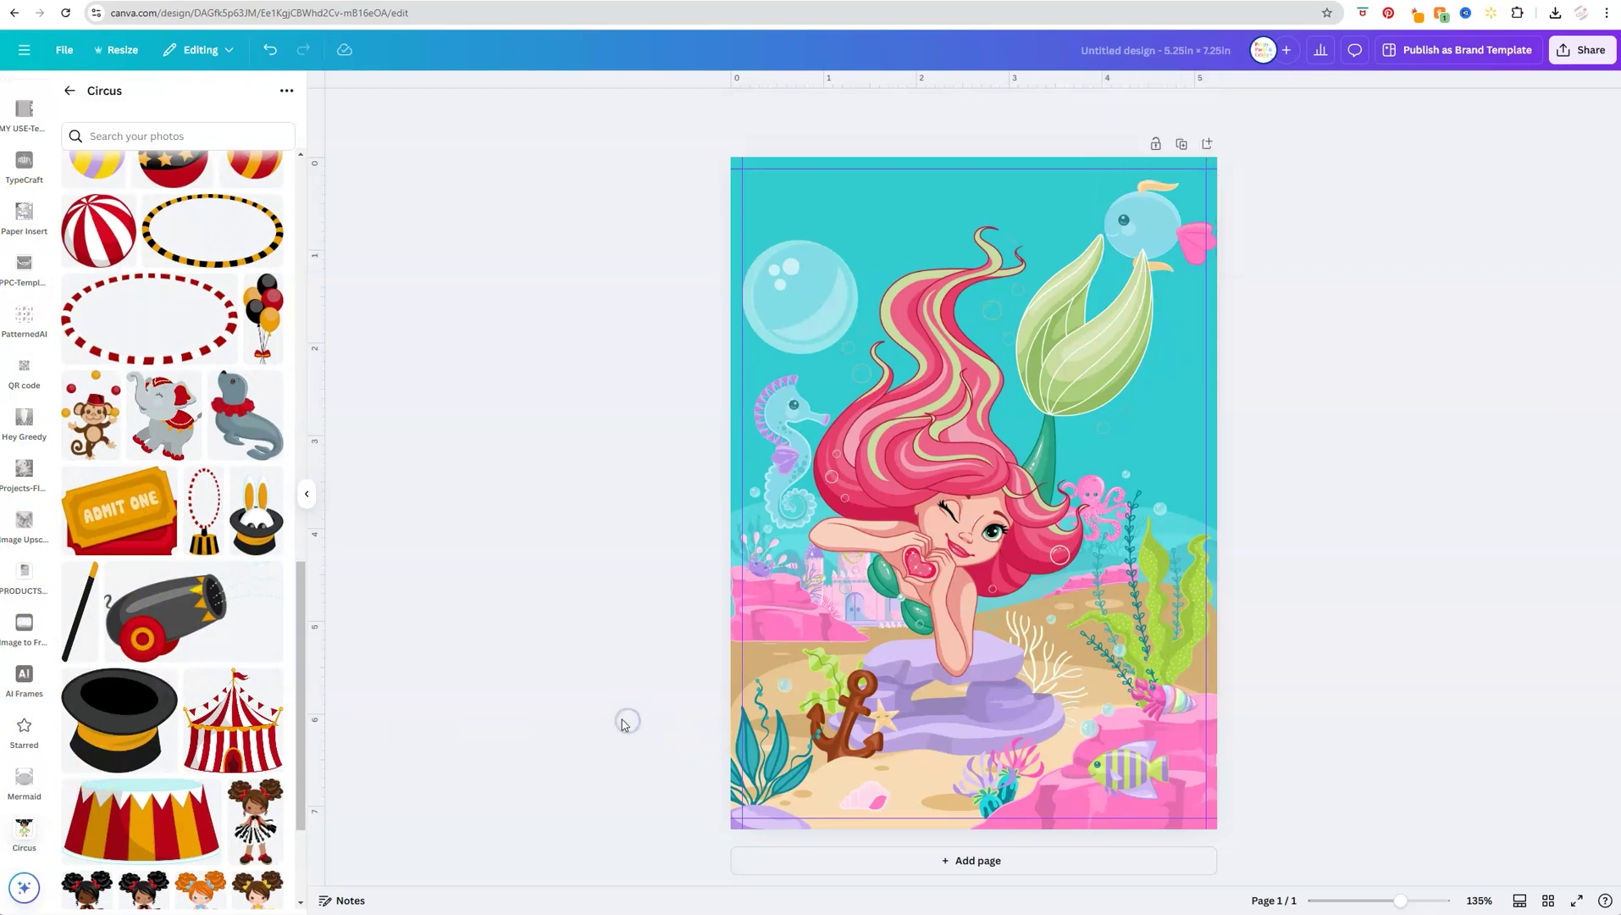